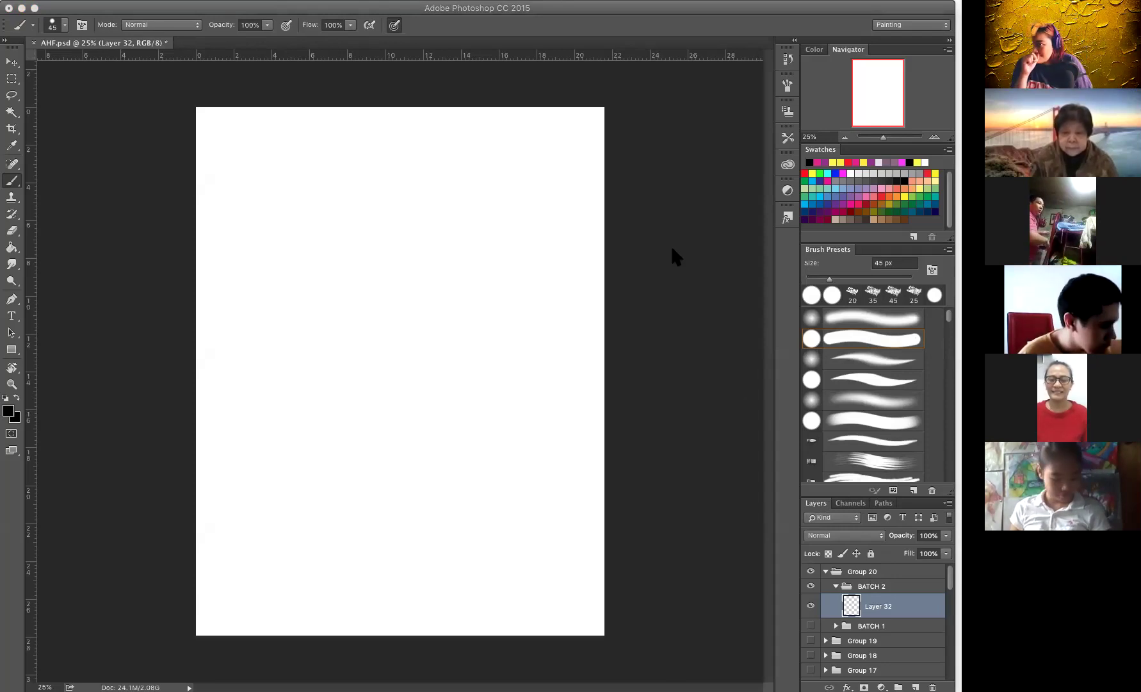
Step: Expand and show the BATCH 1 group, and hide its sketch layer to leave only the color circles on the page
left_click(836, 626)
left_click(812, 647)
left_click(811, 670)
left_click(811, 626)
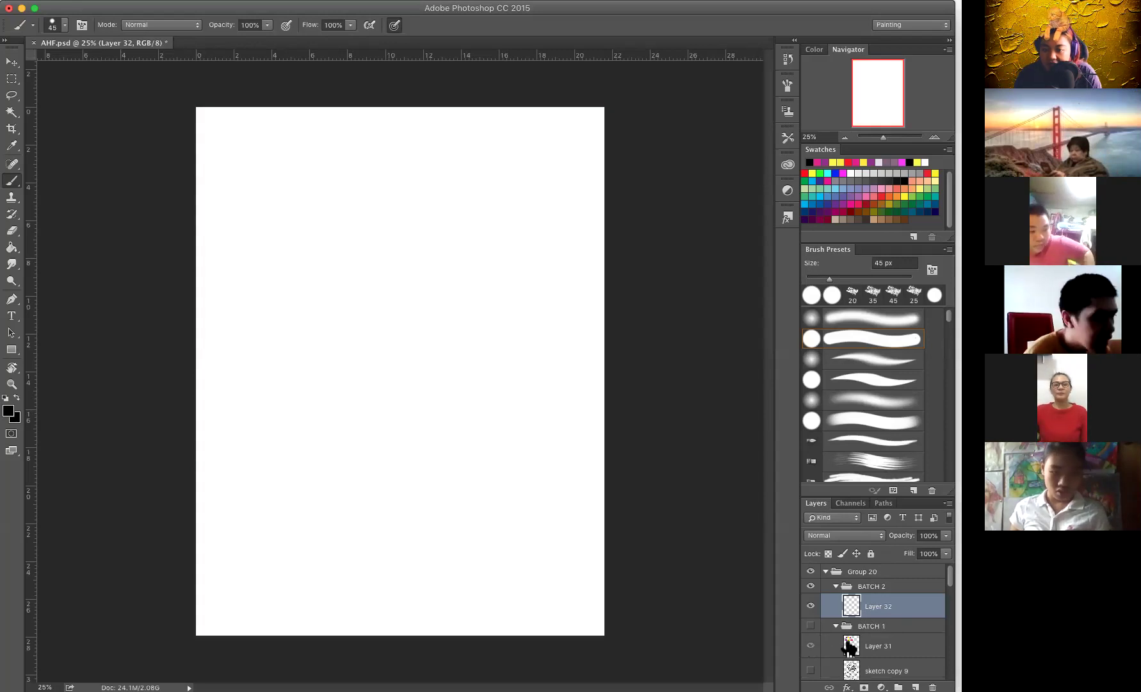
scroll(844, 648, "down", 2)
left_click(811, 657)
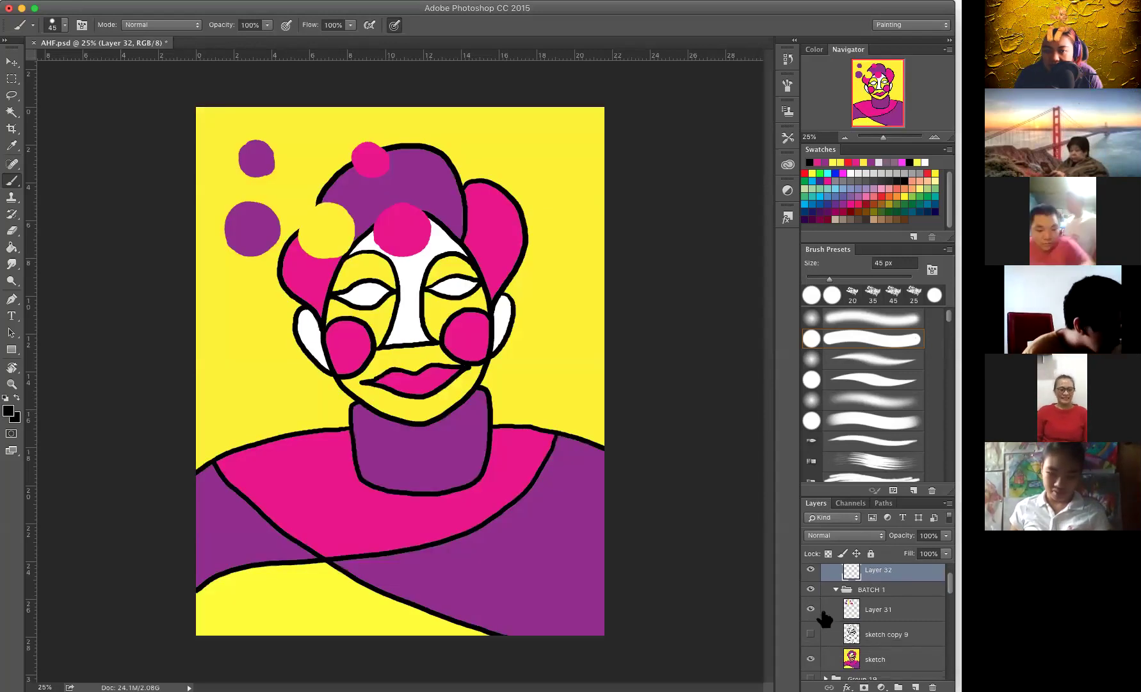
left_click(810, 659)
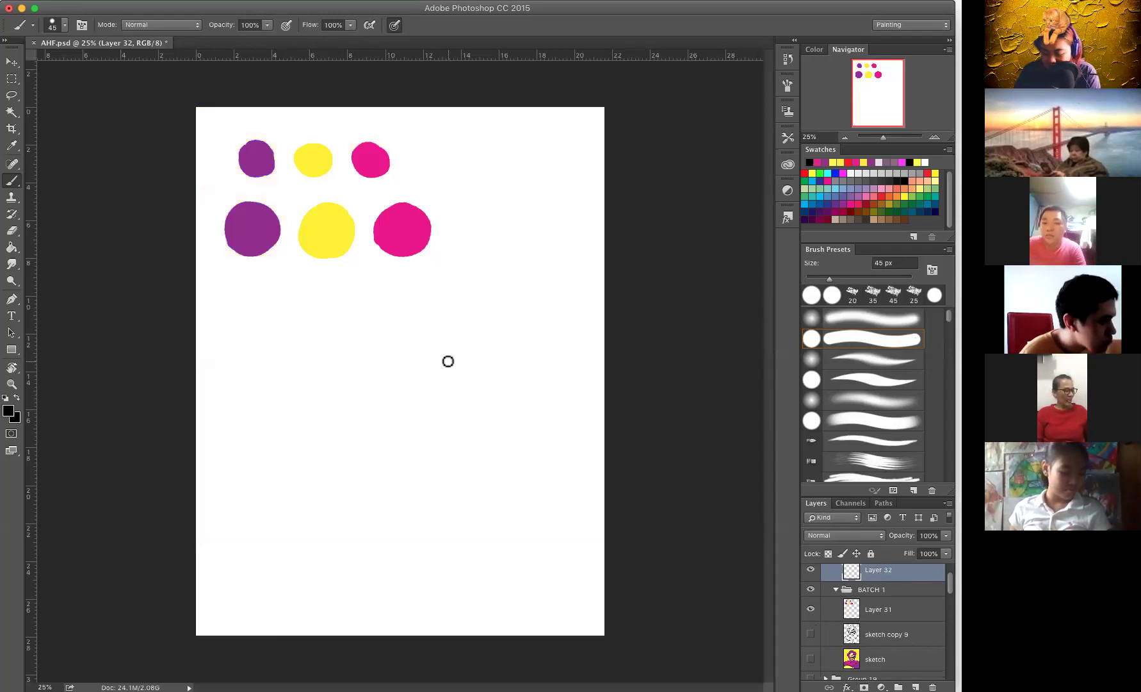
Step: Draw black brush arrows pointing at the large purple, yellow and pink circles
key("super+plus")
key("super+plus")
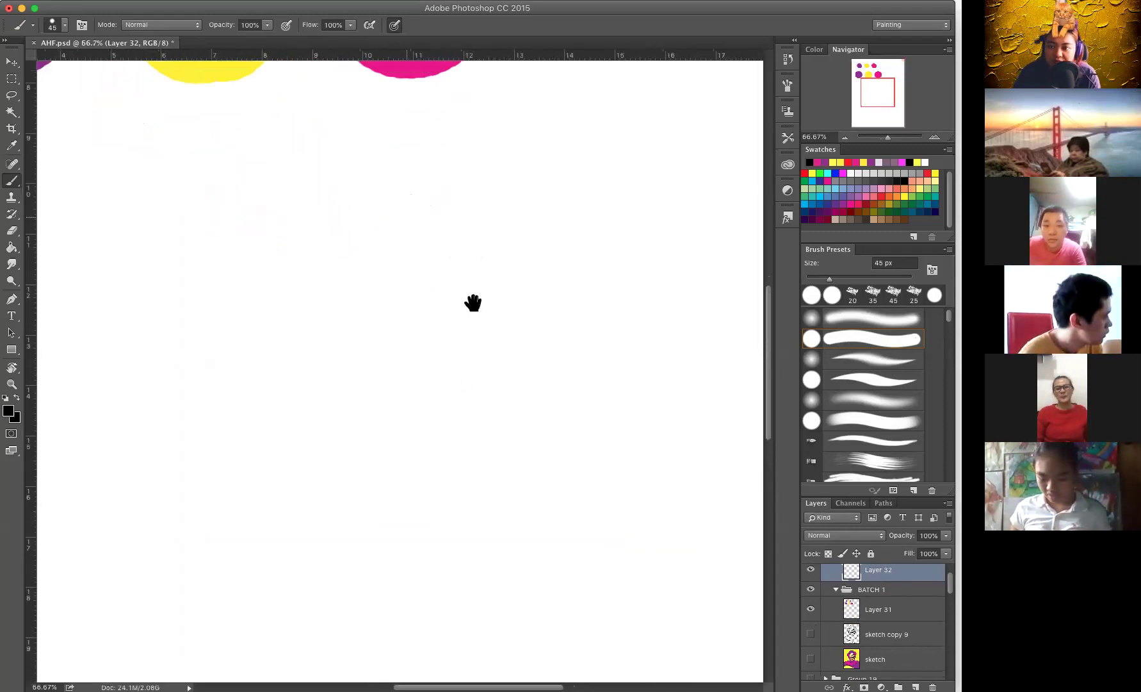
left_click_drag(403, 212, 612, 421)
scroll(663, 371, "up", 3)
key("super+r")
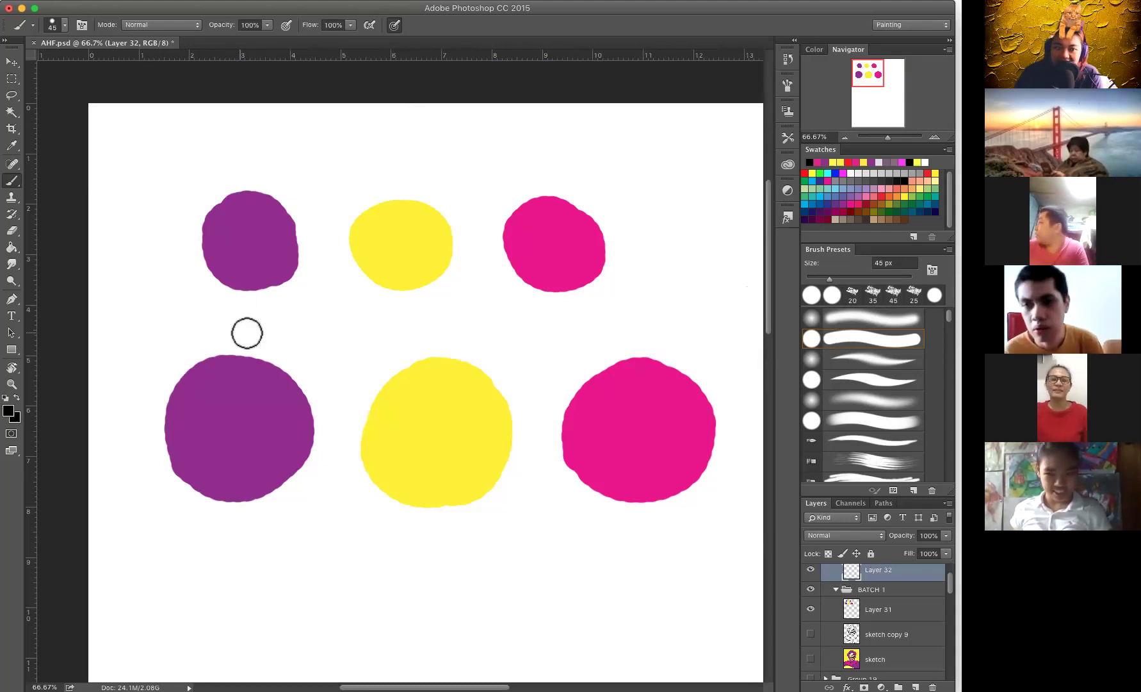
left_click(120, 318)
left_click(206, 392, "shift")
mouse_move(139, 402)
left_mouse_down()
mouse_move(203, 361)
mouse_move(140, 401)
mouse_move(189, 382)
left_mouse_up()
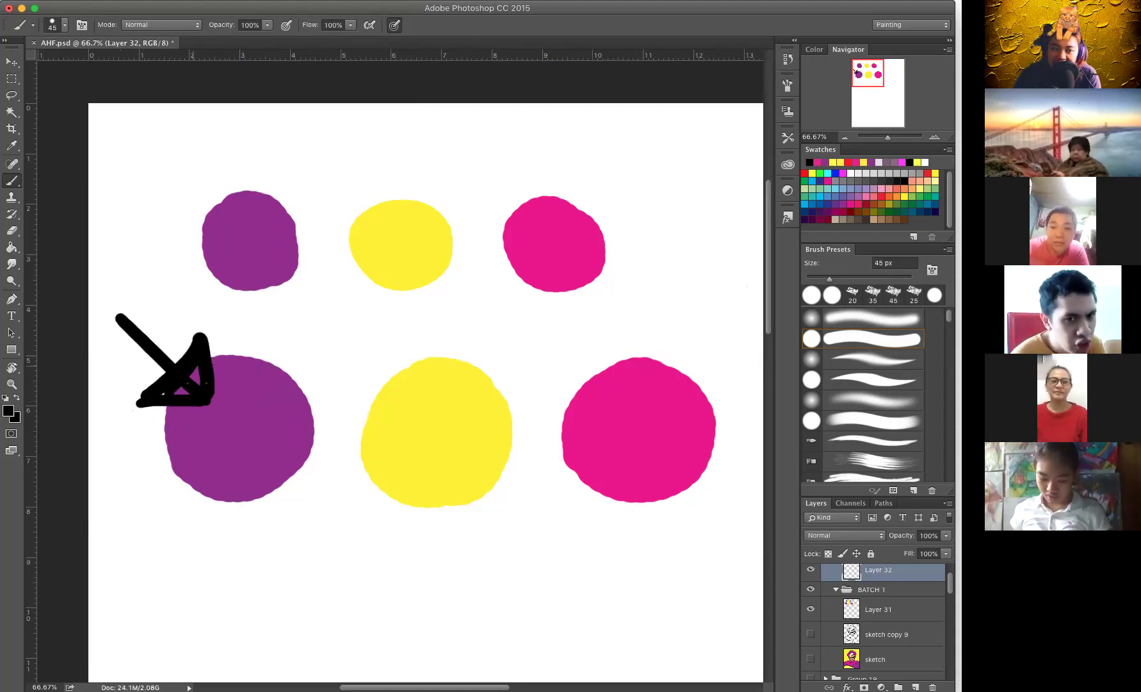
left_click(373, 319)
left_click(442, 383, "shift")
mouse_move(442, 383)
left_mouse_down()
mouse_move(416, 370)
mouse_move(446, 392)
mouse_move(391, 376)
mouse_move(444, 394)
left_mouse_up()
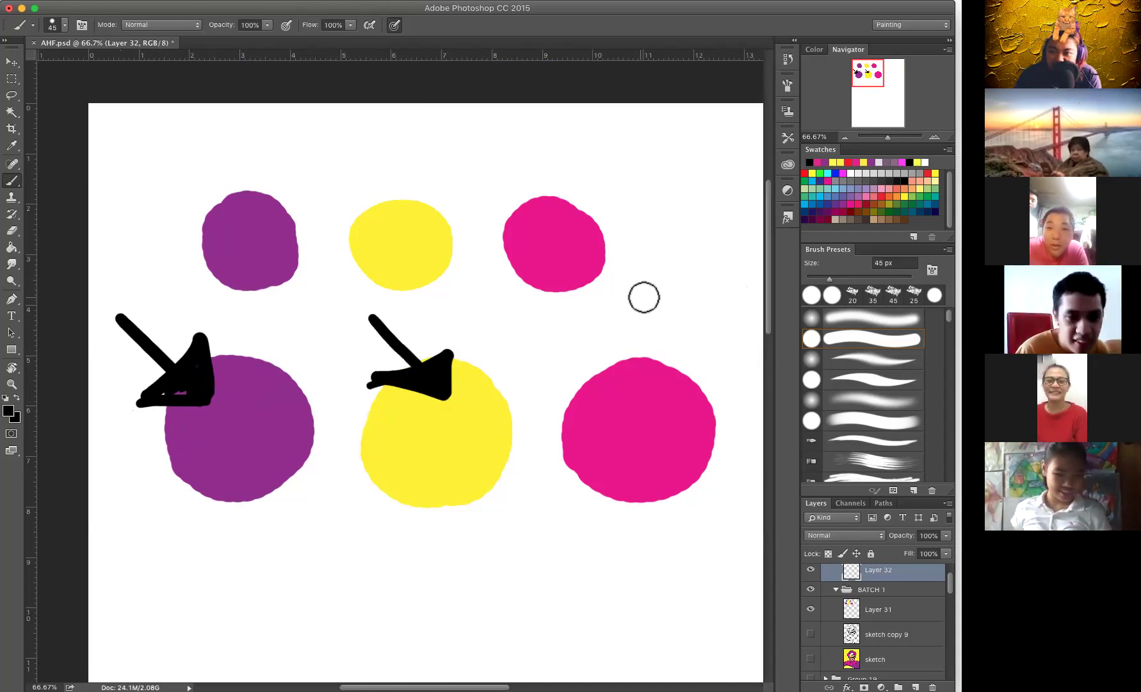
mouse_move(679, 277)
left_mouse_down()
mouse_move(659, 367)
mouse_move(628, 347)
mouse_move(682, 369)
mouse_move(627, 347)
mouse_move(651, 342)
mouse_move(666, 395)
left_mouse_up()
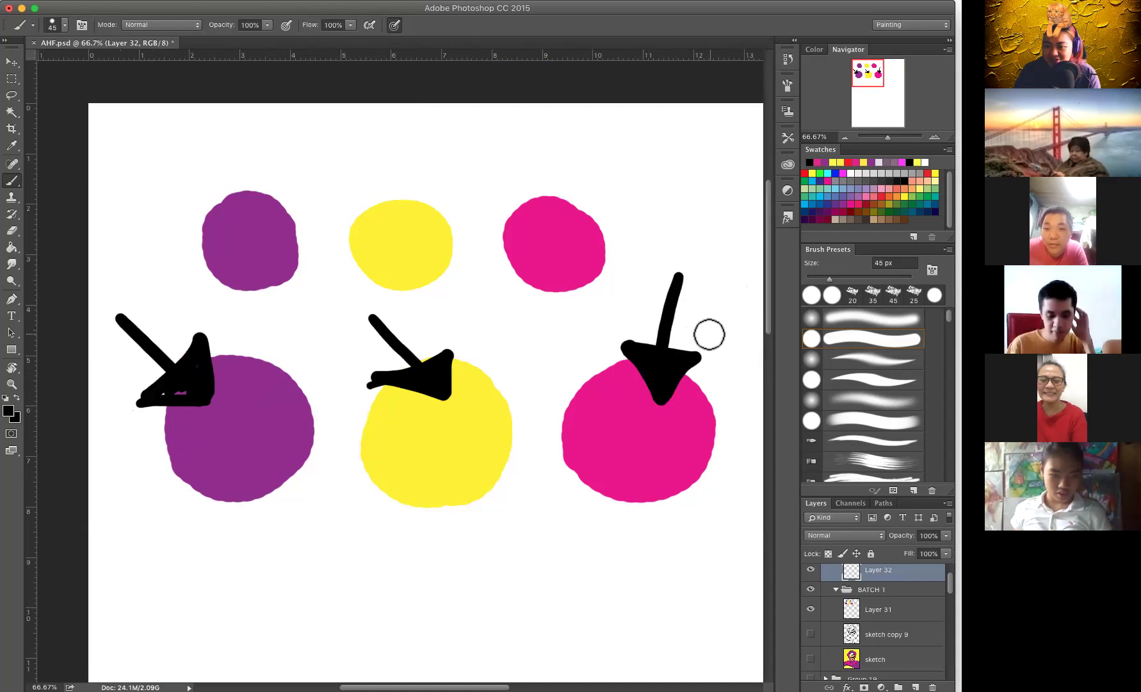
Step: Undo all the arrow strokes drawn over the large color circles
key("super+alt+z")
key("super+alt+z")
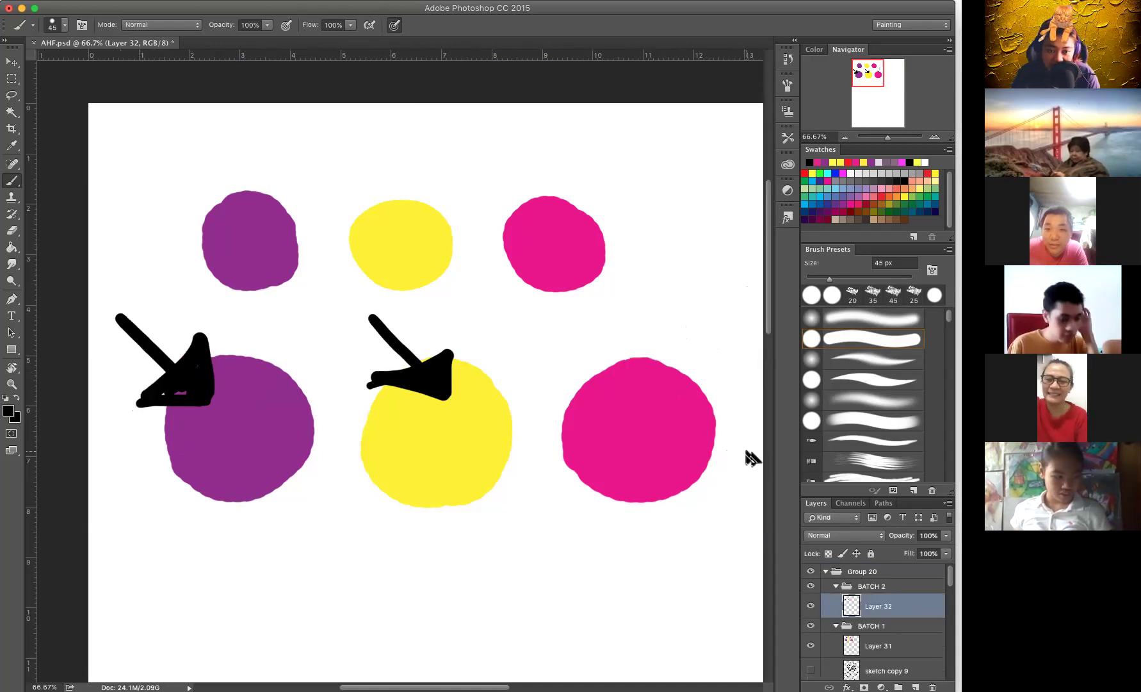
key("super+alt+z")
key("super+alt+z")
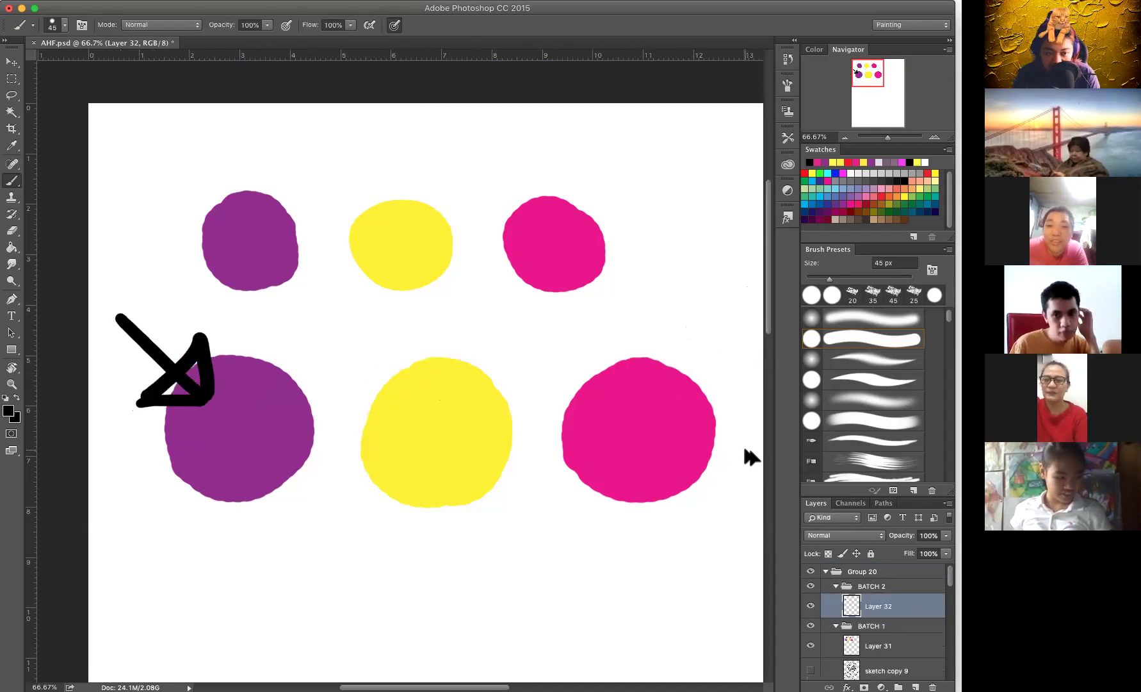
key("super+alt+z")
key("super+alt+z")
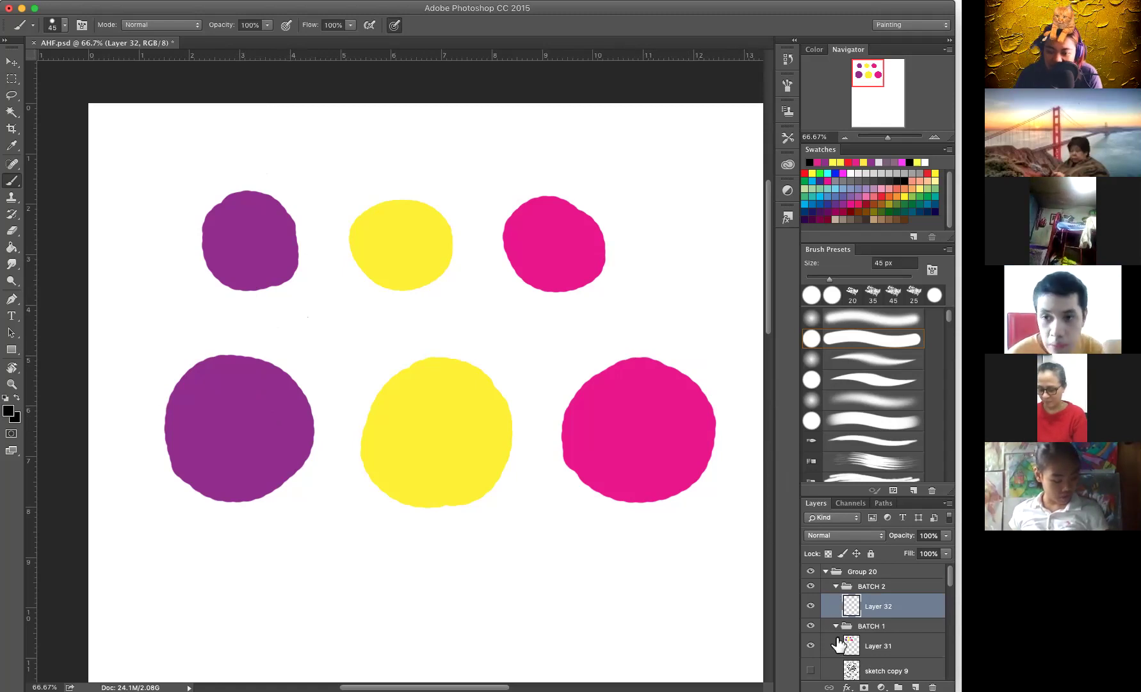
Step: Hide the BATCH 1 group and choose the hard round brush preset with tapered ends for drawing on Layer 32
left_click(811, 626)
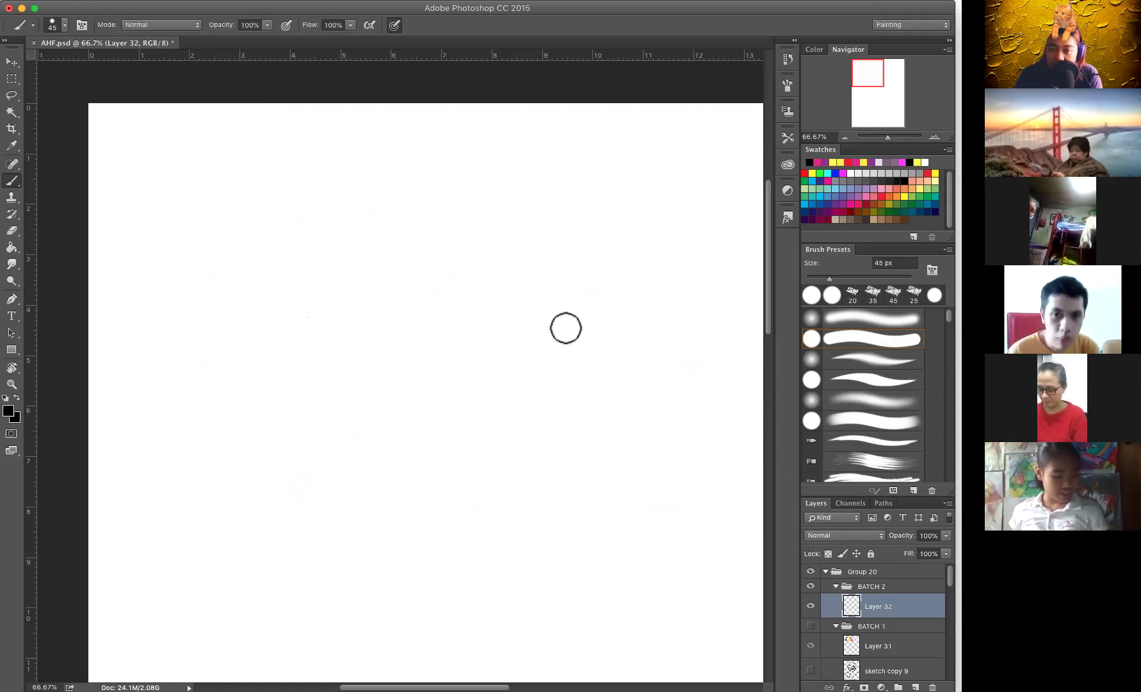
key("super+minus")
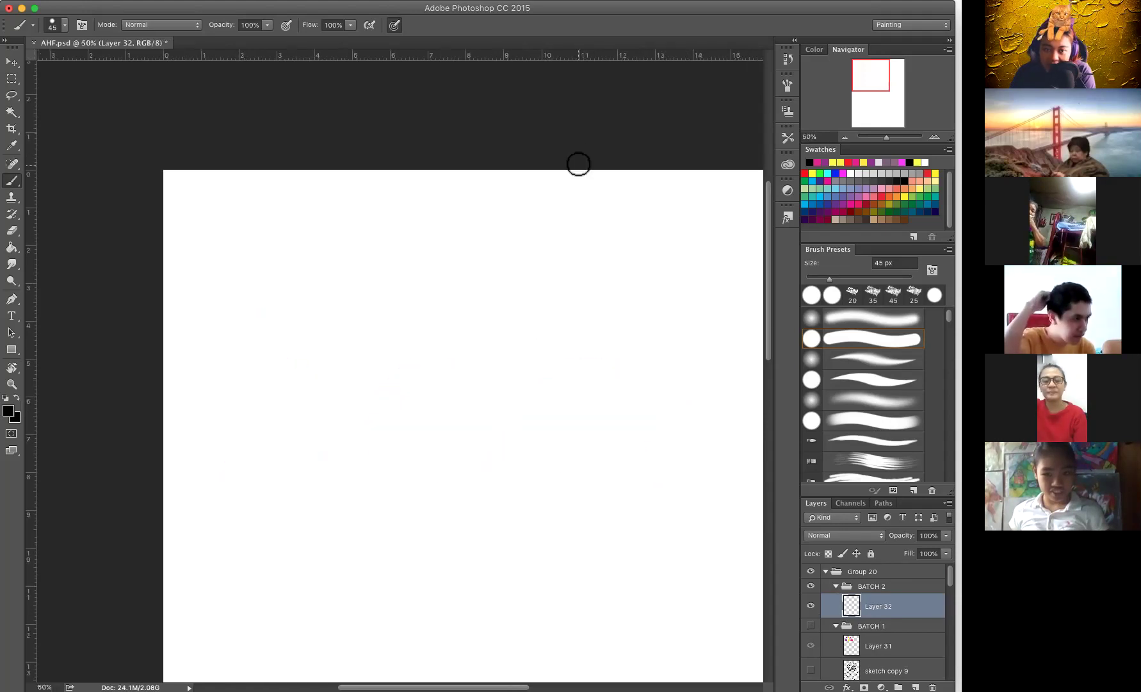
key("super+minus")
scroll(625, 349, "down", 3)
scroll(624, 348, "right", 3)
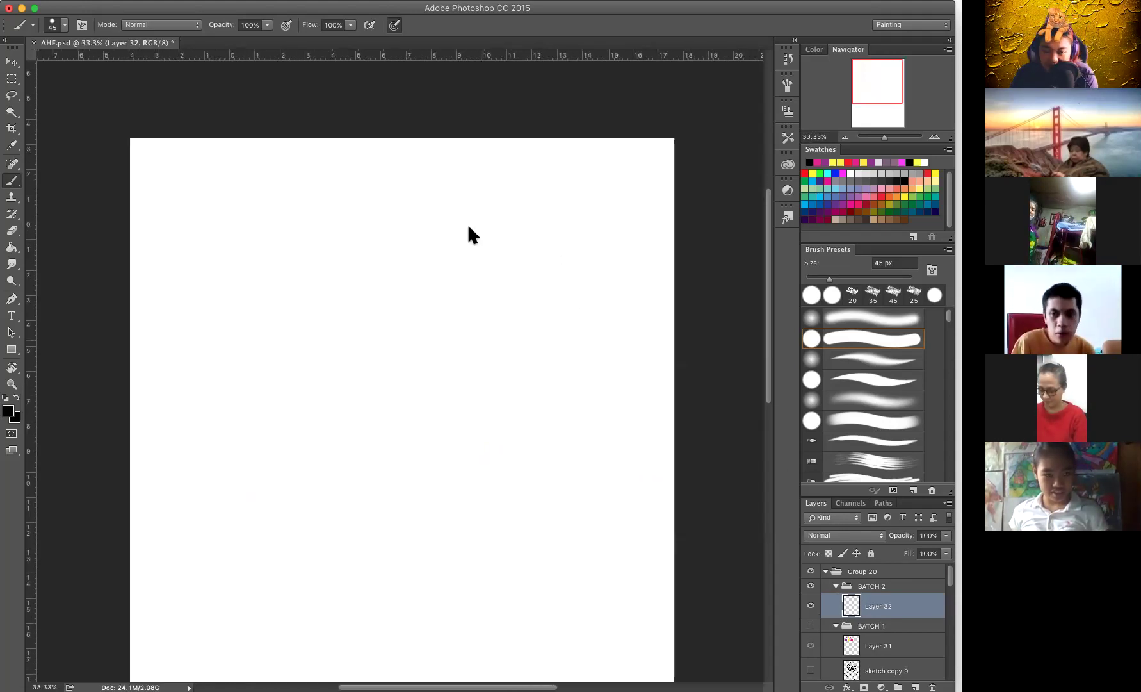
scroll(468, 227, "down", 2)
scroll(468, 226, "right", 3)
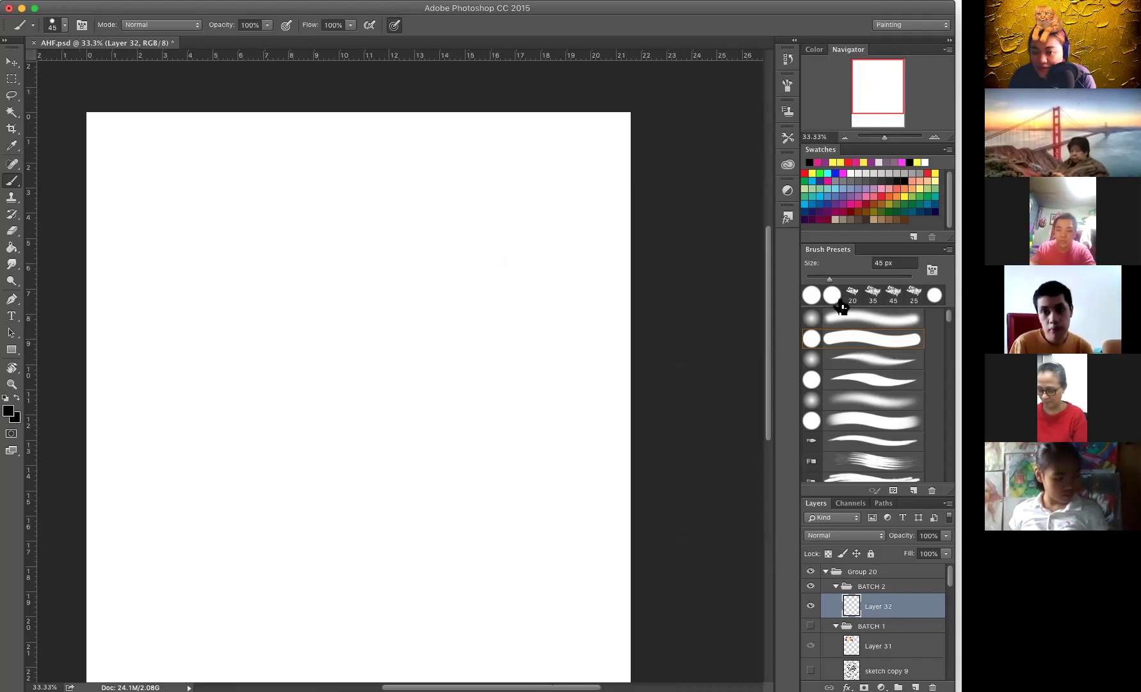
left_click(852, 384)
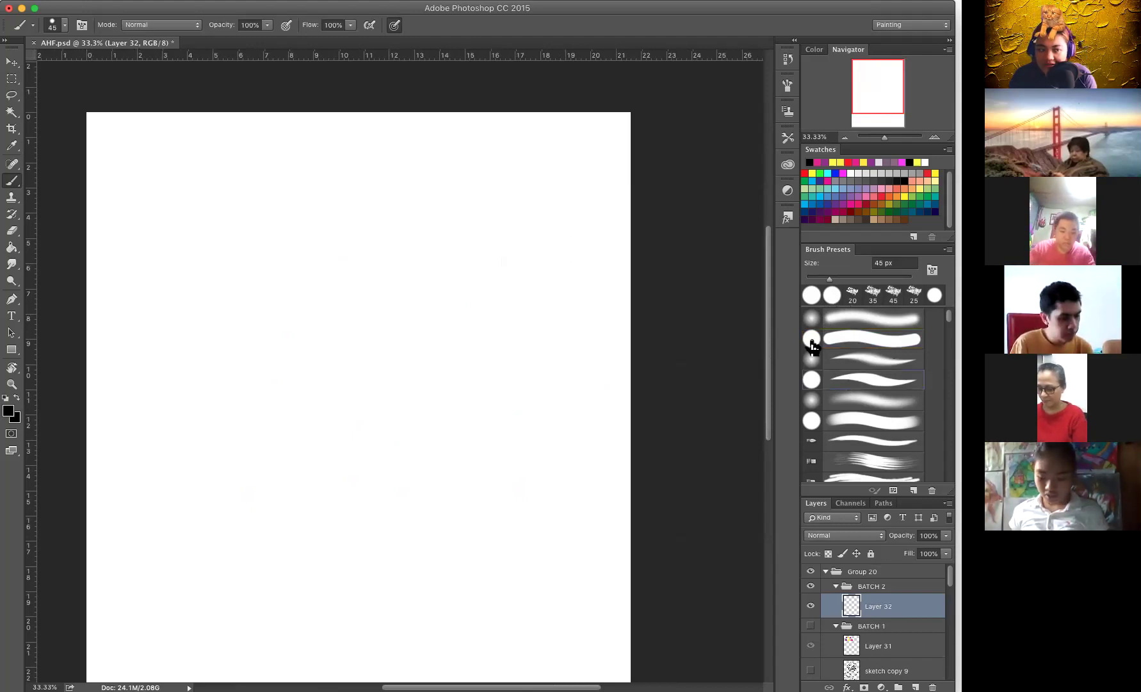
Step: Try out curved strokes with the tapered brush on the blank page and undo them
left_click_drag(366, 227, 399, 457)
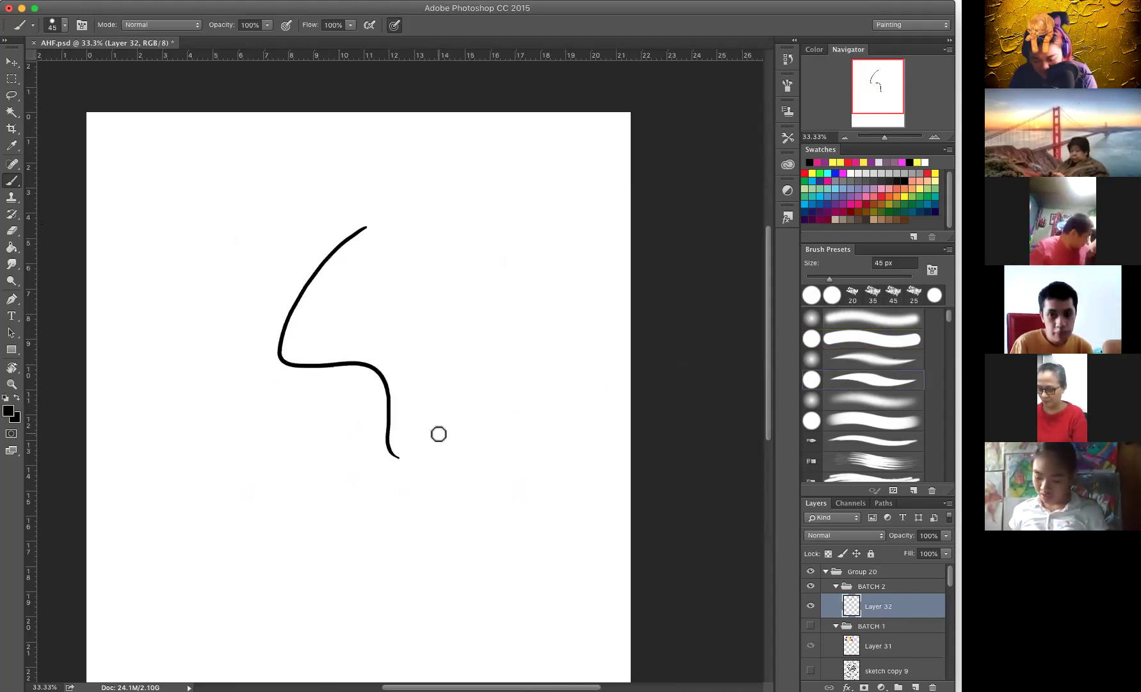
key("super+z")
key("super+minus")
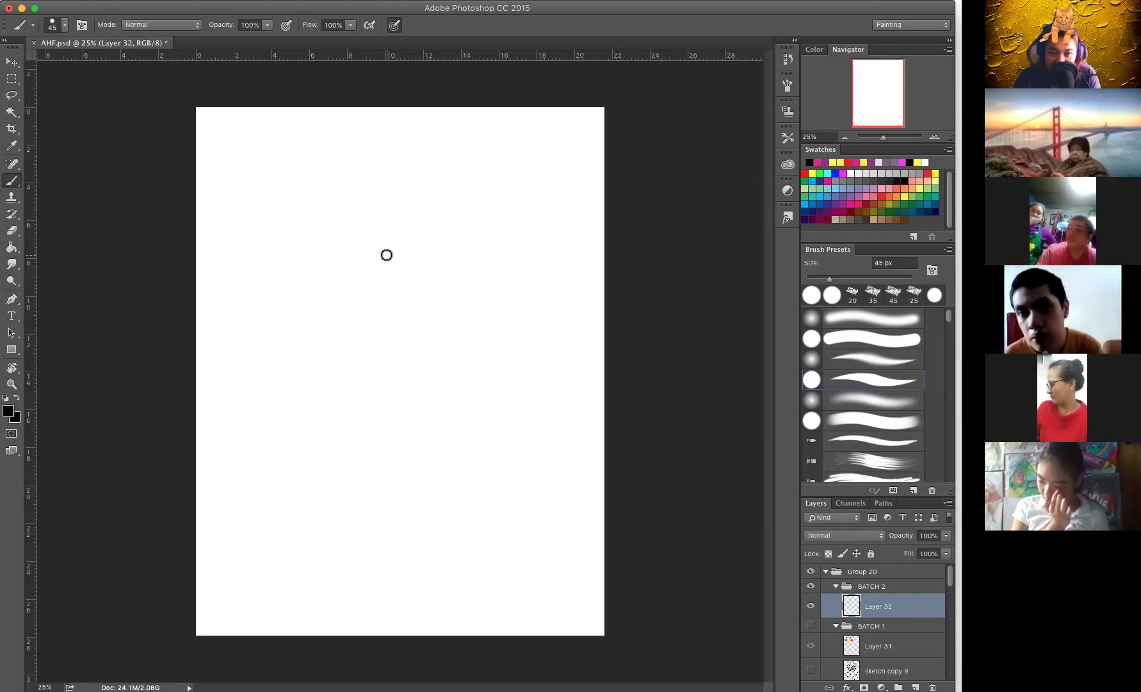
mouse_move(391, 219)
left_mouse_down()
mouse_move(353, 246)
mouse_move(322, 336)
mouse_move(361, 410)
mouse_move(394, 421)
left_mouse_up()
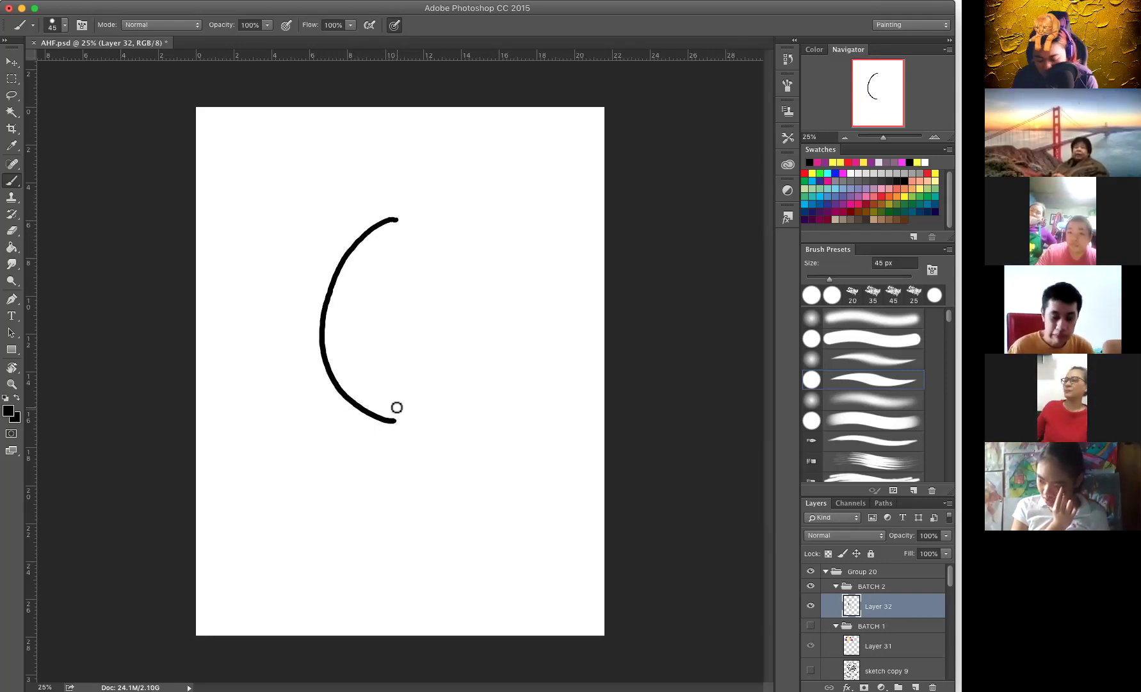
key("ctrl+z")
Step: Draw a front-facing oval face in black outline, with brow lines running into the nose, almond-shaped eyes and full lips
mouse_move(385, 191)
left_mouse_down()
mouse_move(346, 217)
mouse_move(323, 284)
mouse_move(362, 362)
mouse_move(401, 375)
mouse_move(455, 362)
mouse_move(483, 301)
mouse_move(475, 239)
mouse_move(457, 215)
mouse_move(432, 196)
mouse_move(378, 190)
left_mouse_up()
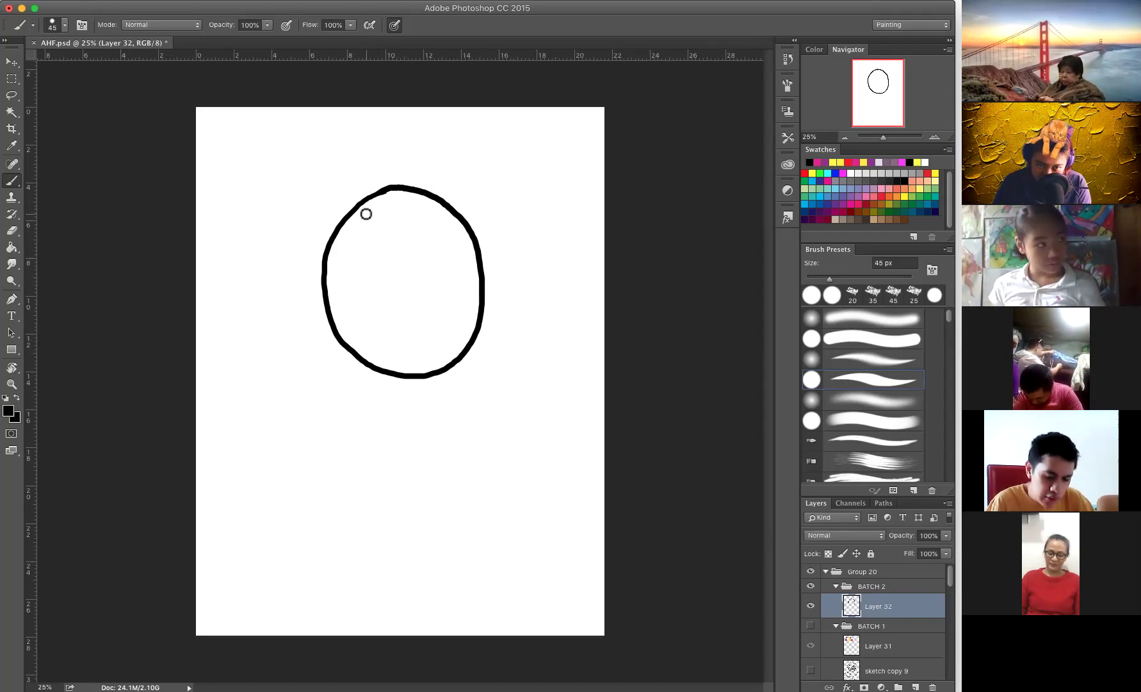
mouse_move(325, 262)
left_mouse_down()
mouse_move(365, 235)
mouse_move(390, 249)
mouse_move(387, 306)
mouse_move(429, 306)
mouse_move(428, 232)
left_mouse_up()
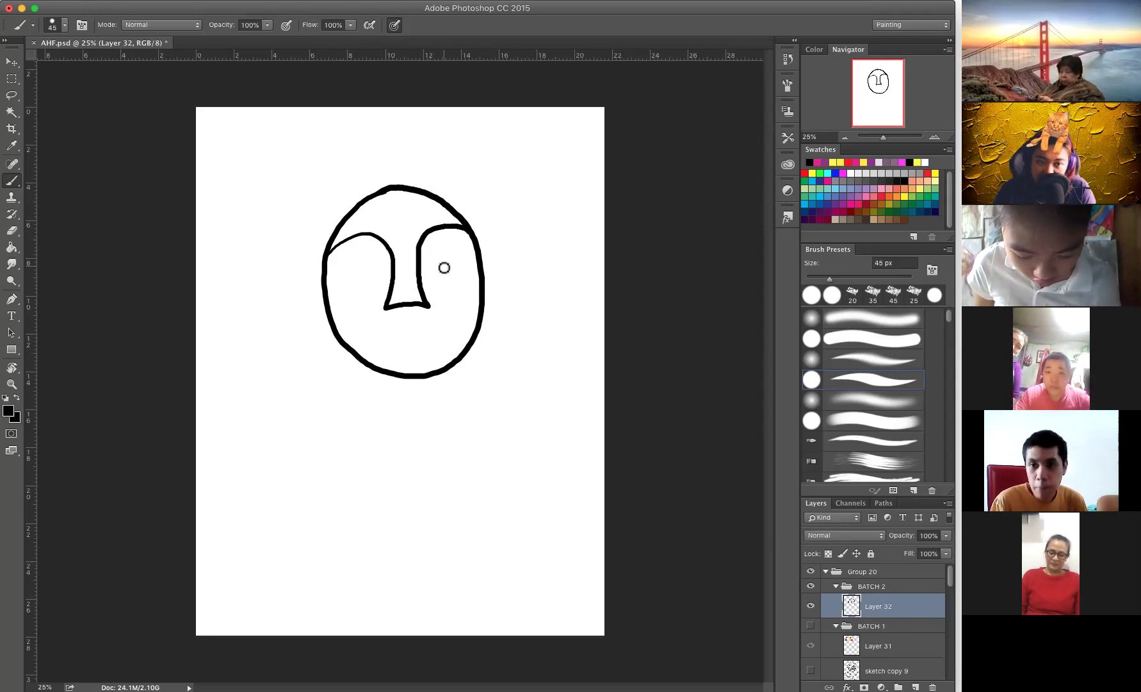
mouse_move(422, 263)
left_mouse_down()
mouse_move(472, 250)
mouse_move(431, 266)
mouse_move(466, 268)
left_mouse_up()
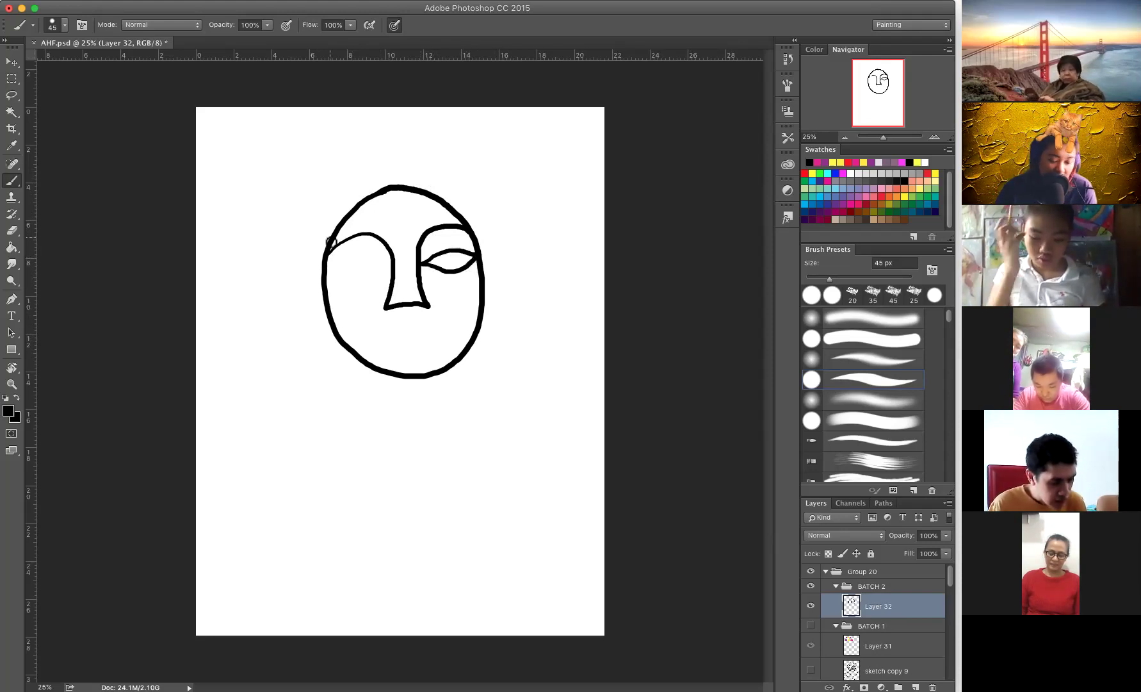
left_click_drag(323, 272, 391, 262)
left_click_drag(324, 272, 380, 272)
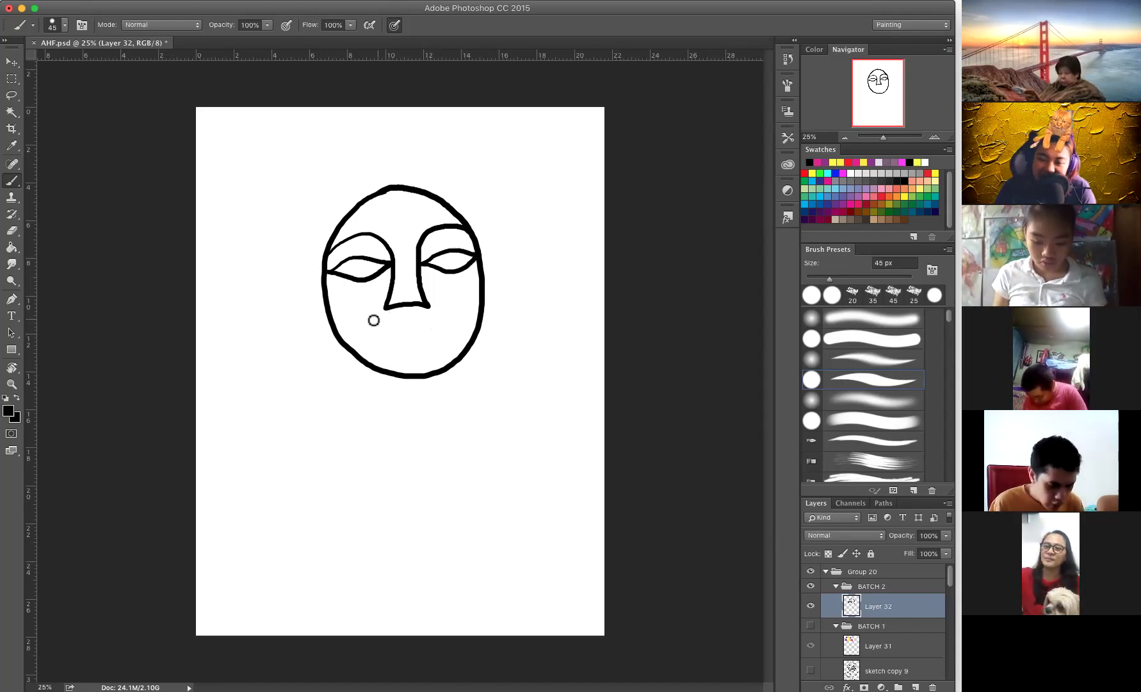
left_click_drag(365, 331, 466, 321)
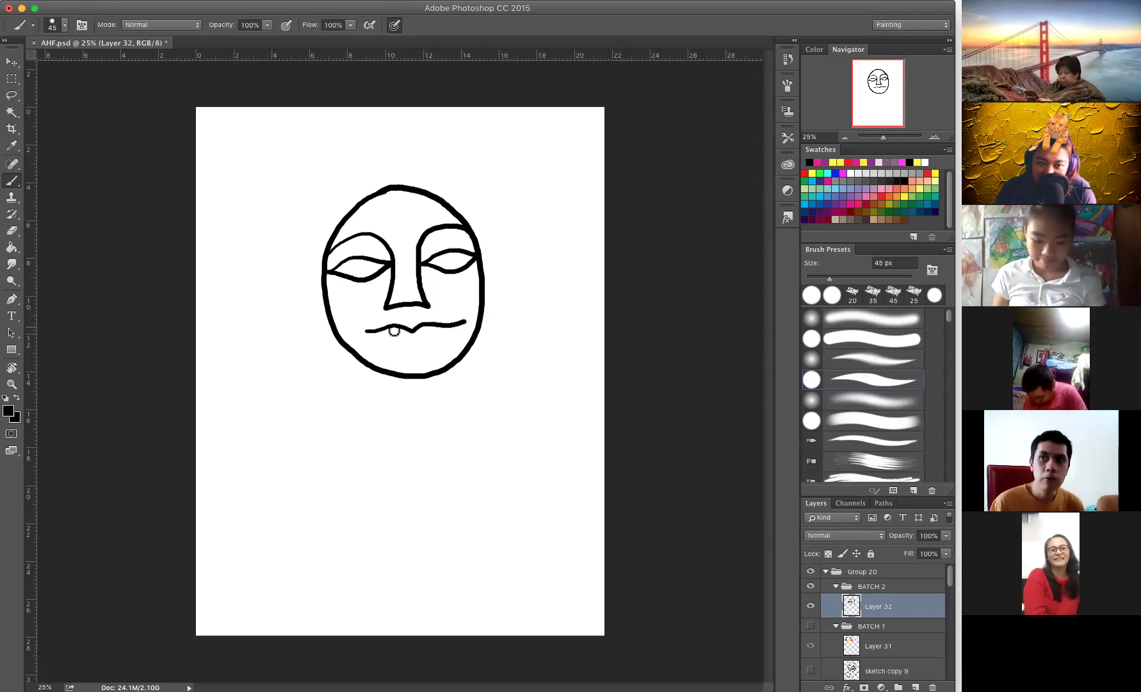
mouse_move(357, 327)
left_mouse_down()
mouse_move(398, 352)
mouse_move(468, 334)
left_mouse_up()
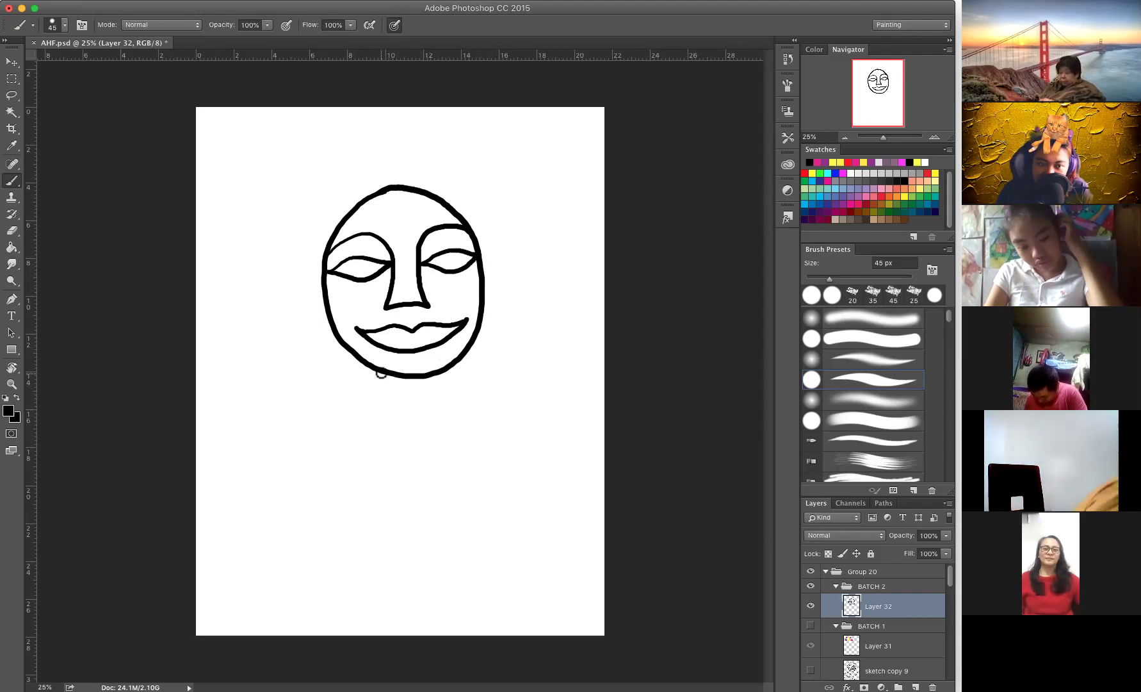
Step: Draw the neck below the chin and extend both shoulder lines out to the page edges
left_click_drag(379, 374, 372, 433)
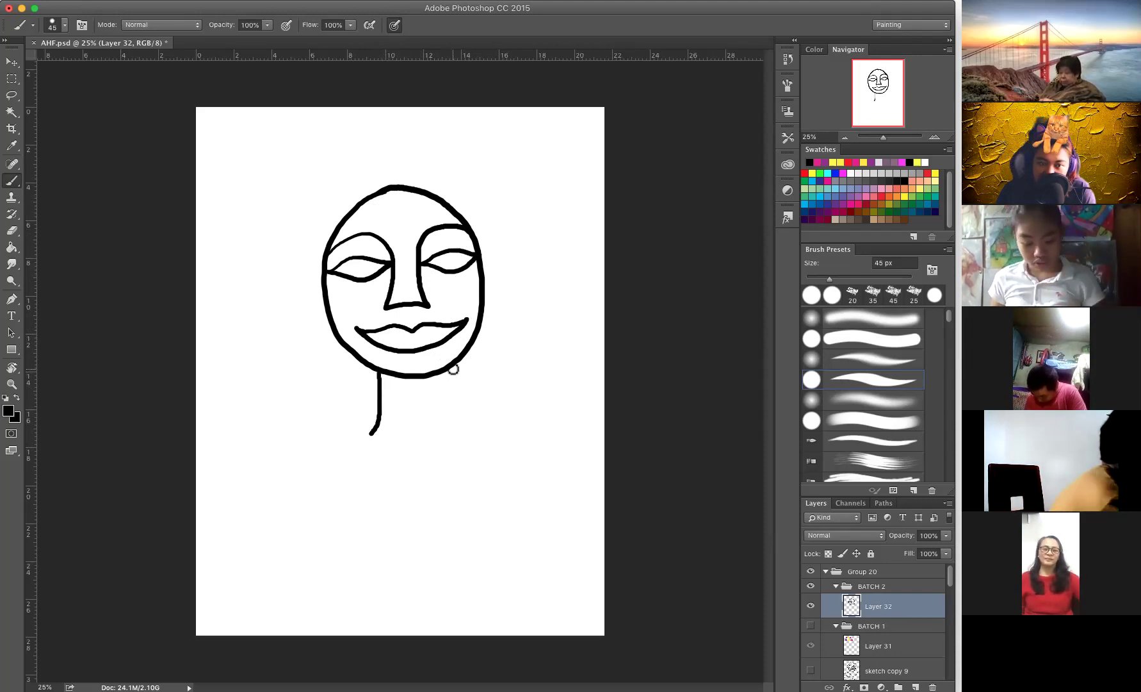
left_click_drag(460, 360, 467, 414)
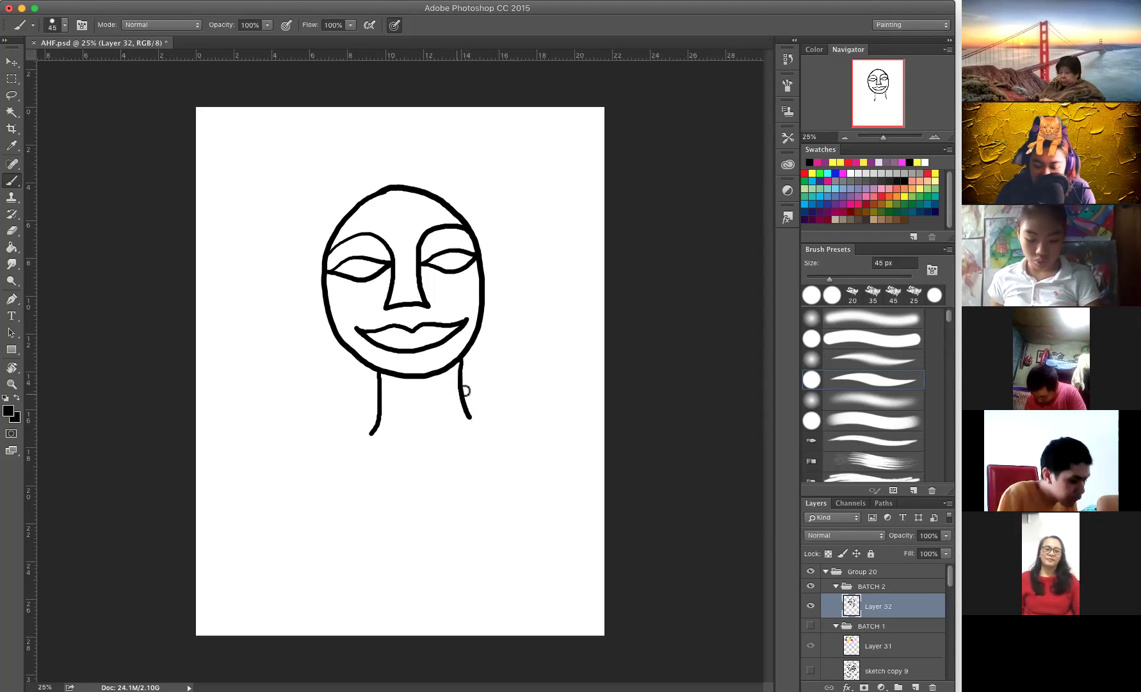
key("super+z")
left_click_drag(464, 352, 482, 422)
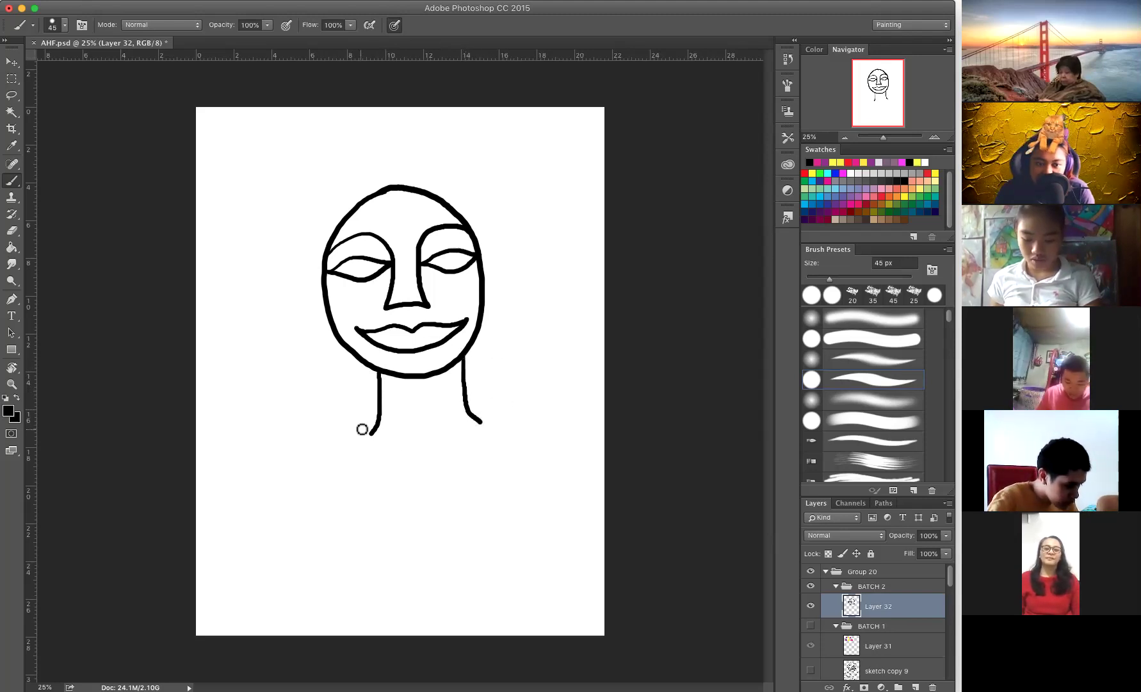
left_click_drag(375, 432, 370, 435)
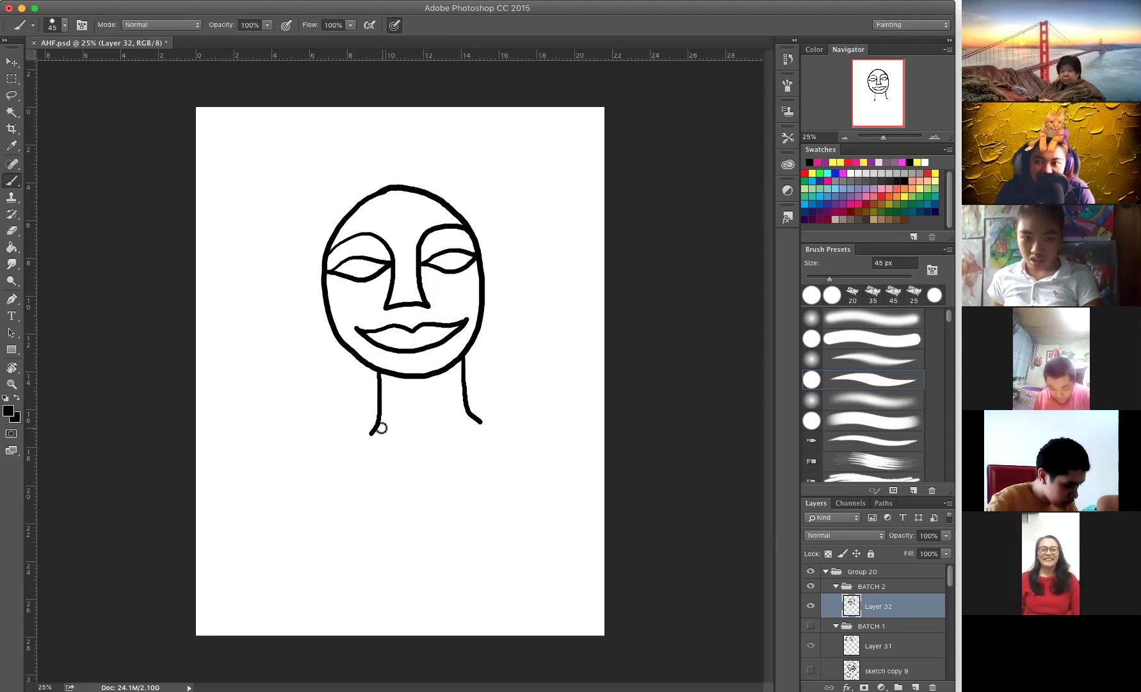
mouse_move(368, 435)
left_mouse_down()
mouse_move(272, 461)
mouse_move(192, 545)
left_mouse_up()
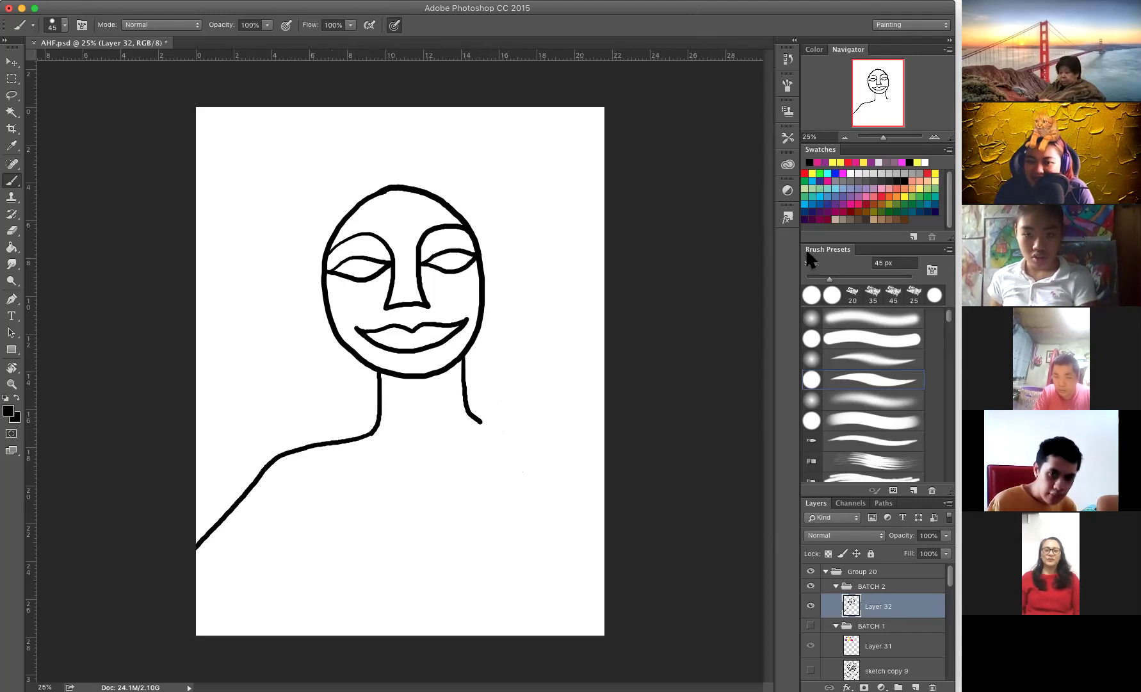
mouse_move(487, 428)
left_mouse_down()
mouse_move(571, 440)
mouse_move(617, 466)
left_mouse_up()
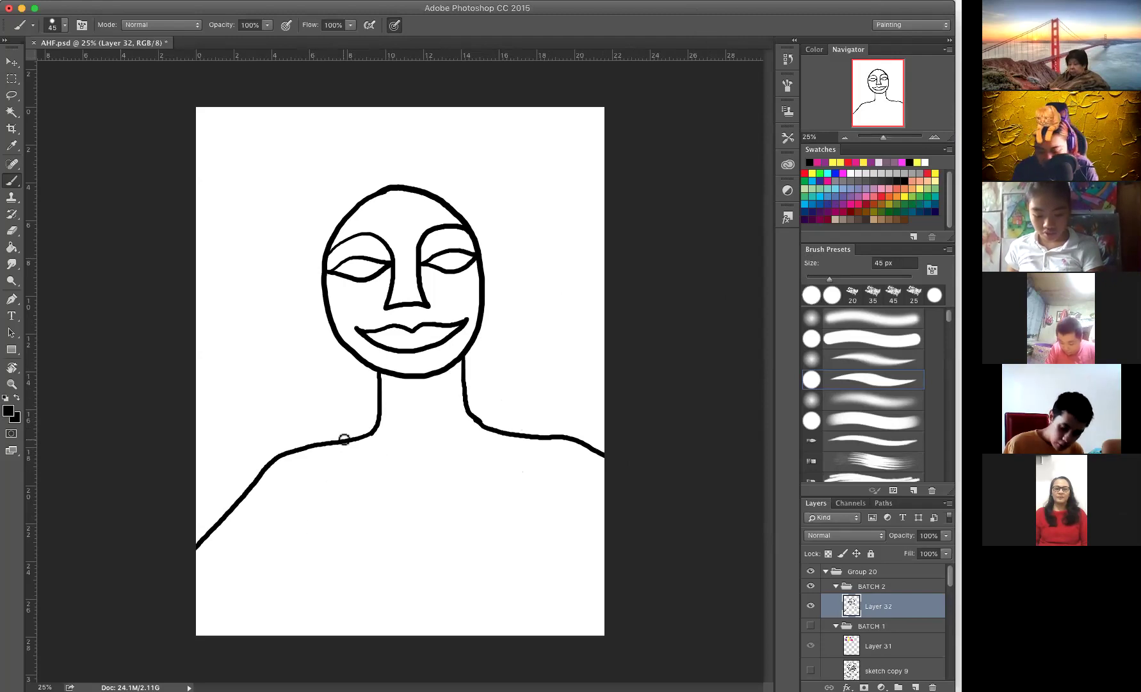
Step: Reposition the figure drawing on the page and rotate it slightly clockwise with Free Transform
key("v")
mouse_move(394, 419)
left_mouse_down()
mouse_move(364, 413)
mouse_move(398, 410)
left_mouse_up()
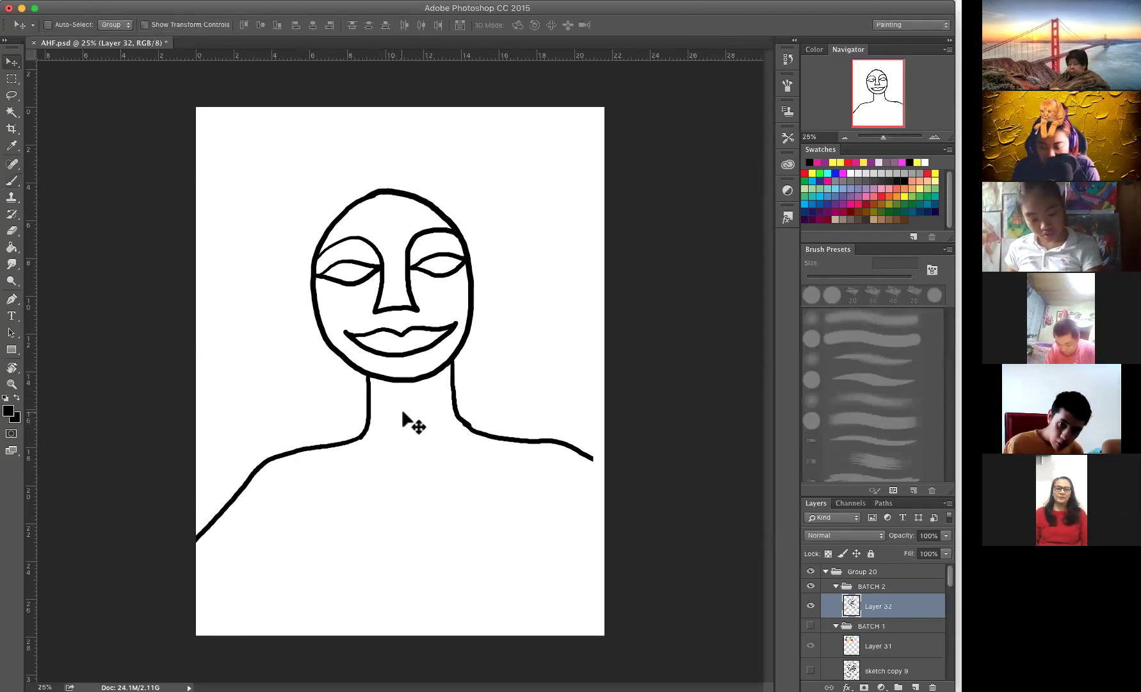
key("ctrl+t")
mouse_move(593, 173)
left_mouse_down()
mouse_move(622, 189)
mouse_move(620, 179)
left_mouse_up()
left_click_drag(450, 346, 455, 335)
key("Return")
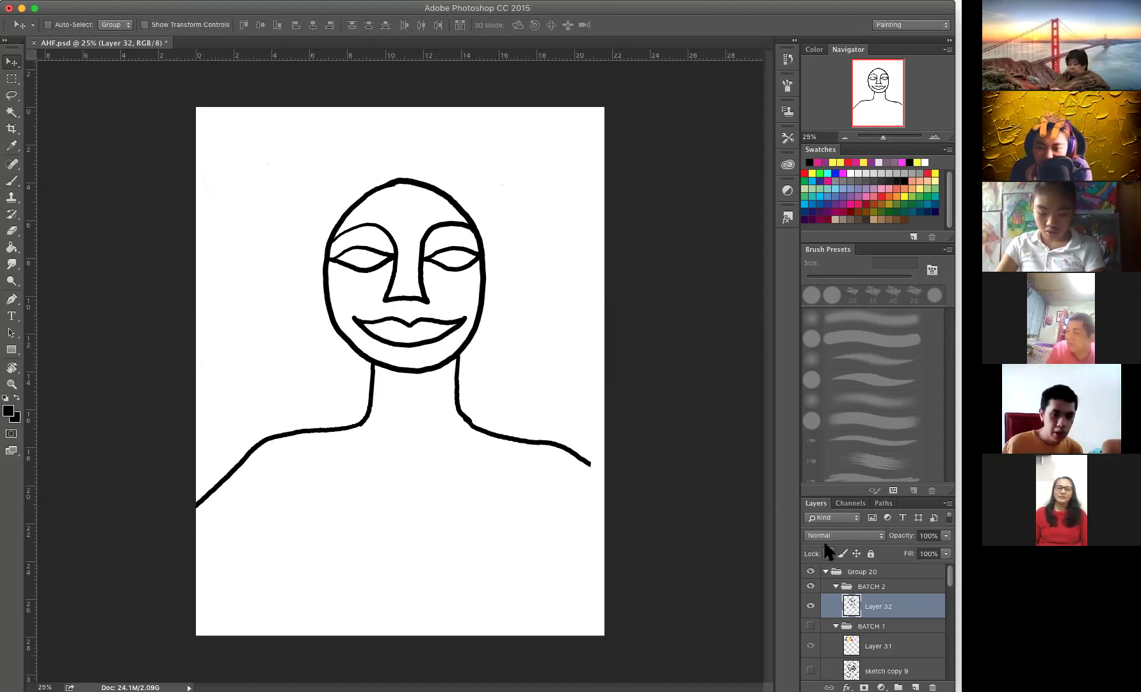
Step: Compare the BATCH 1 color circles with the line drawing and hide them again
left_click(811, 626)
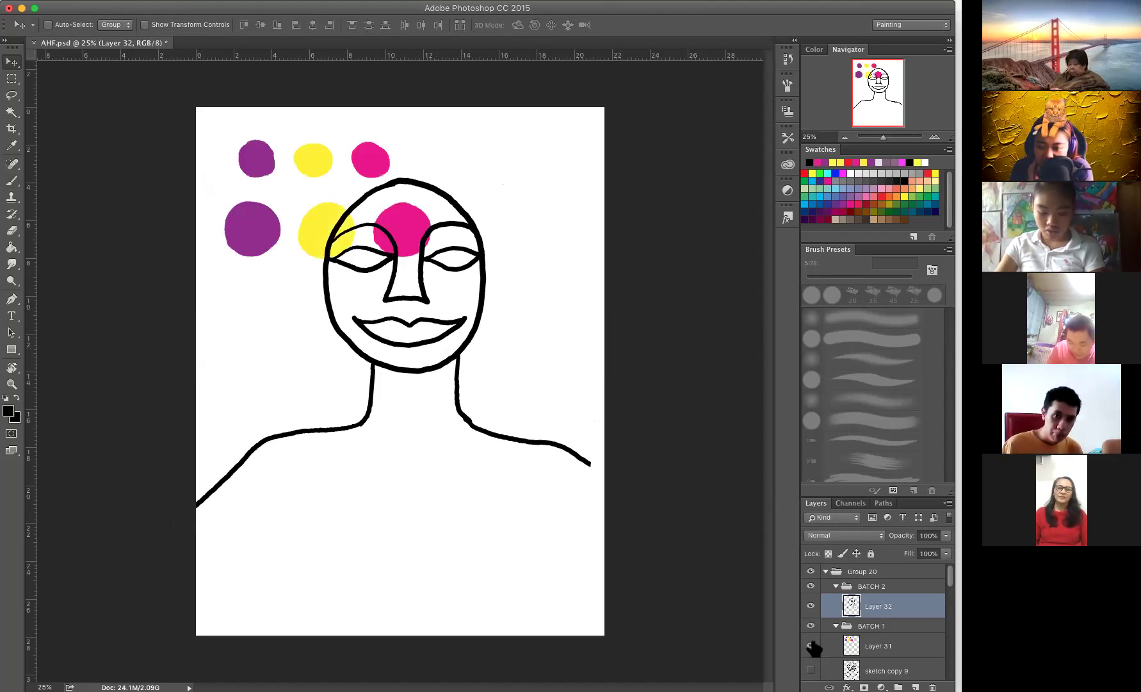
left_click(811, 646)
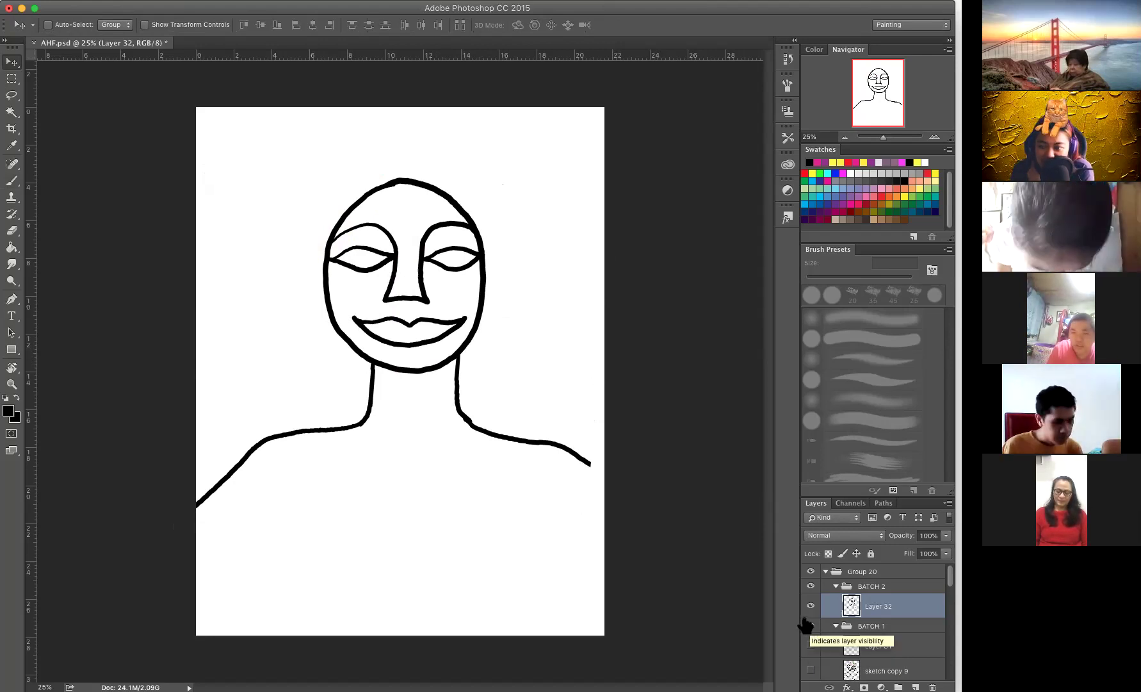
Step: Extend the open shoulder line to the page edge and draw the torso sides and the undersides of both bent arms
left_click(810, 626)
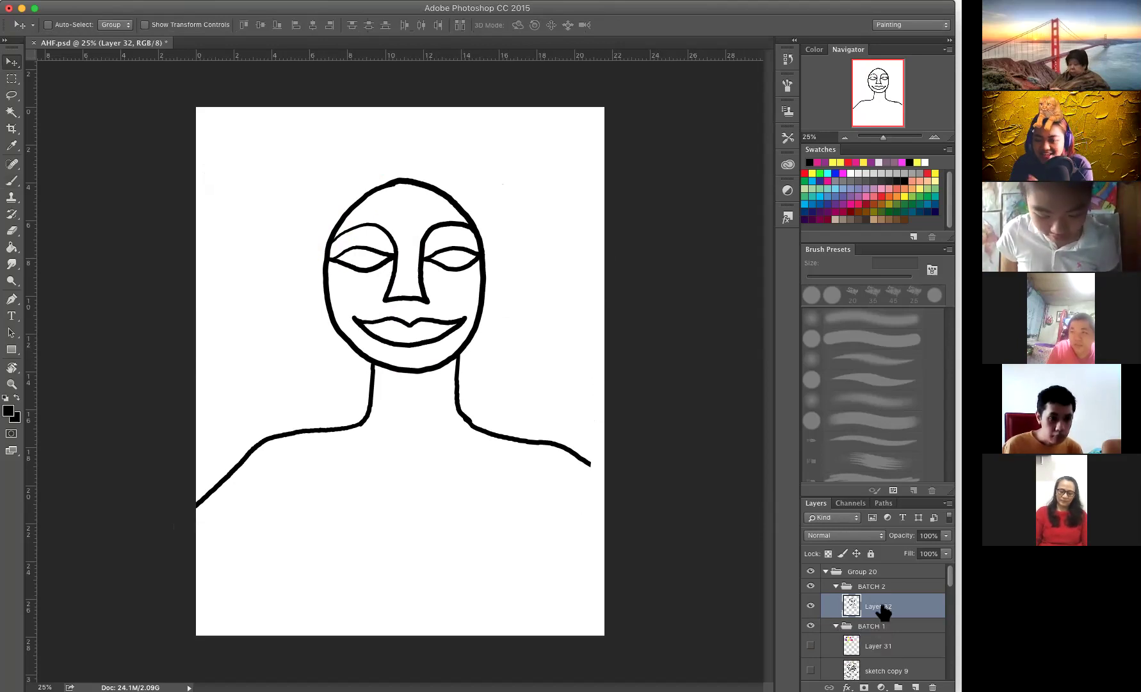
key("b")
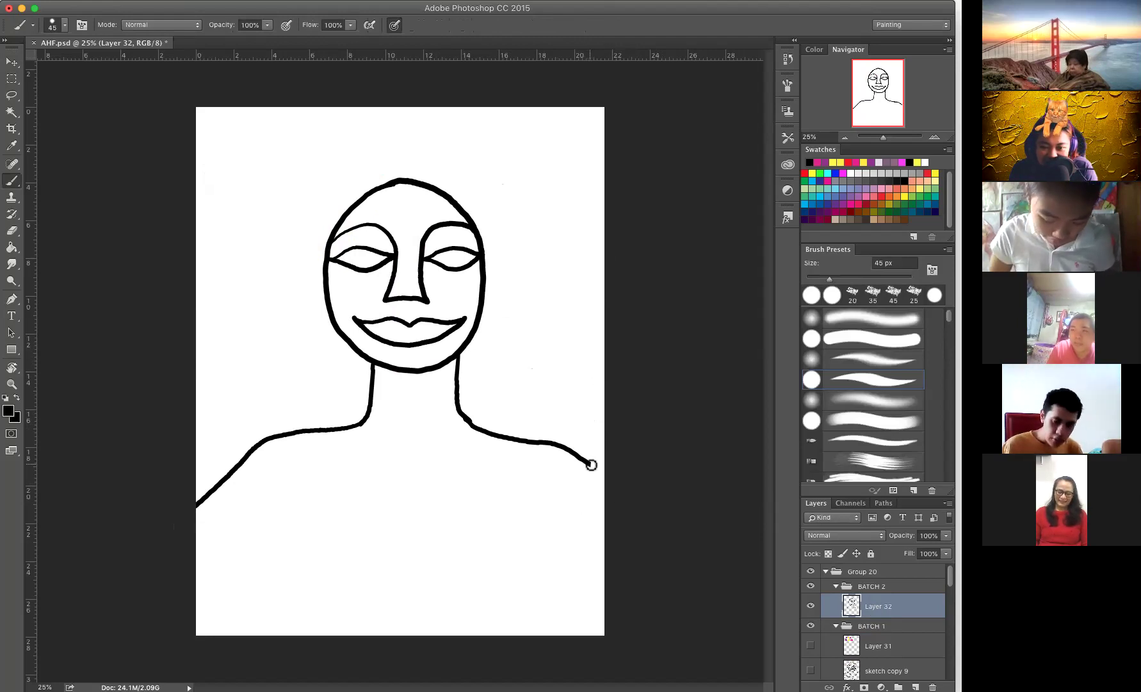
left_click_drag(591, 464, 605, 478)
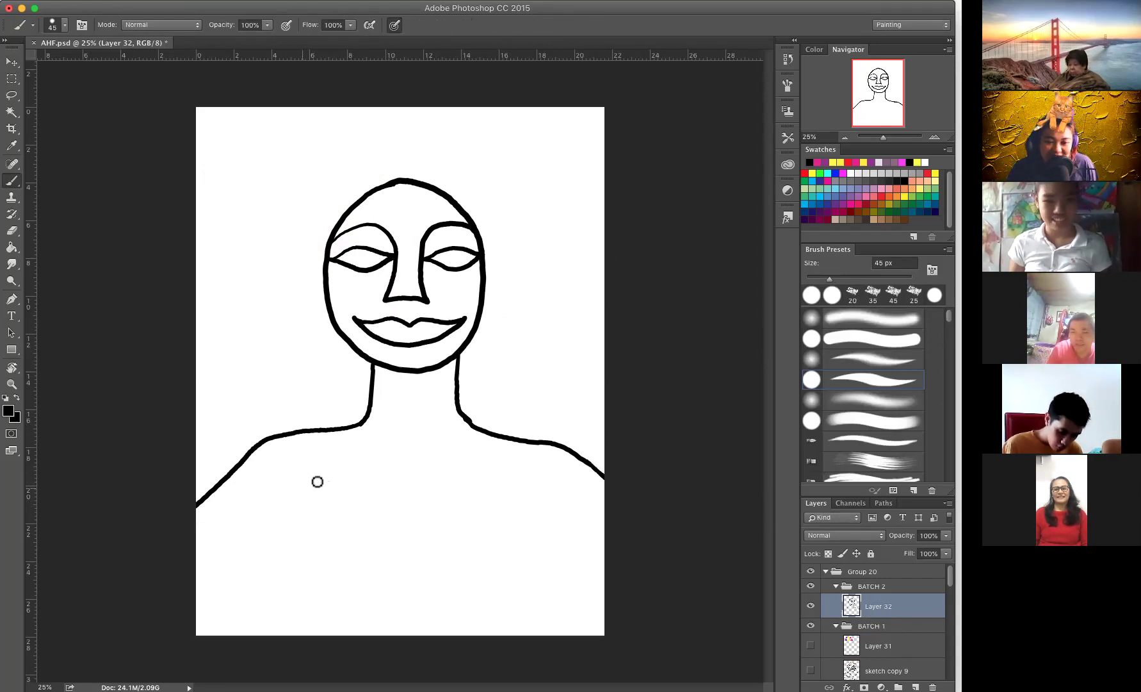
mouse_move(302, 487)
left_mouse_down()
mouse_move(302, 553)
mouse_move(332, 637)
left_mouse_up()
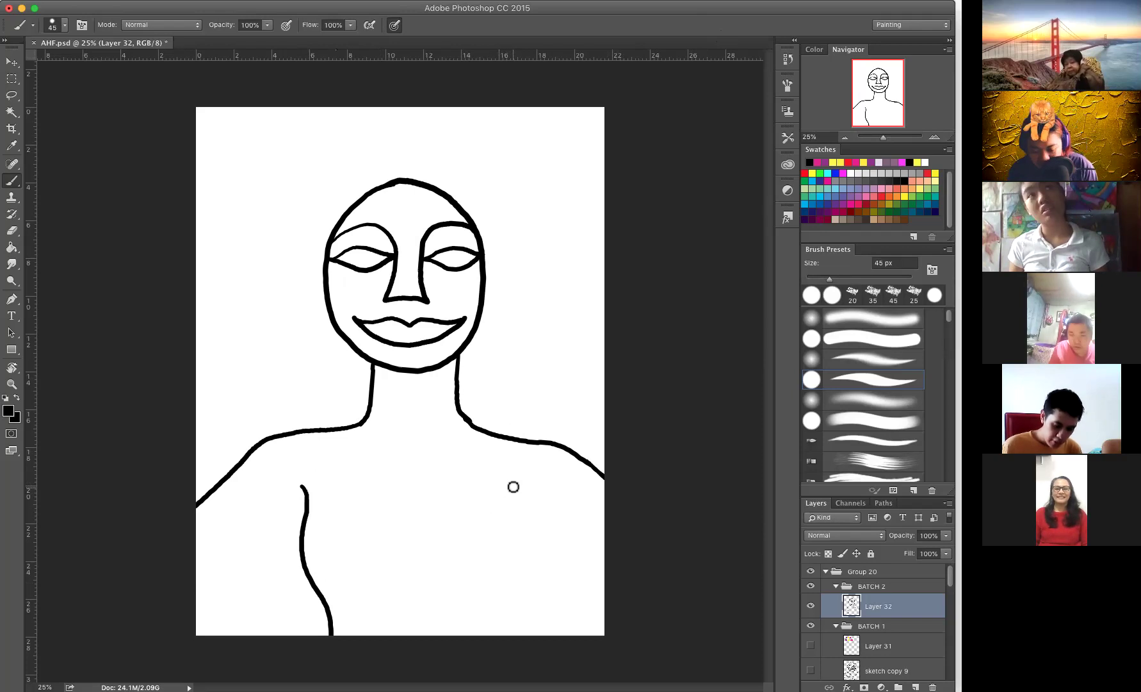
mouse_move(507, 481)
left_mouse_down()
mouse_move(517, 537)
mouse_move(505, 640)
left_mouse_up()
mouse_move(299, 524)
left_mouse_down()
mouse_move(189, 593)
mouse_move(247, 651)
left_mouse_up()
left_click_drag(517, 526, 603, 579)
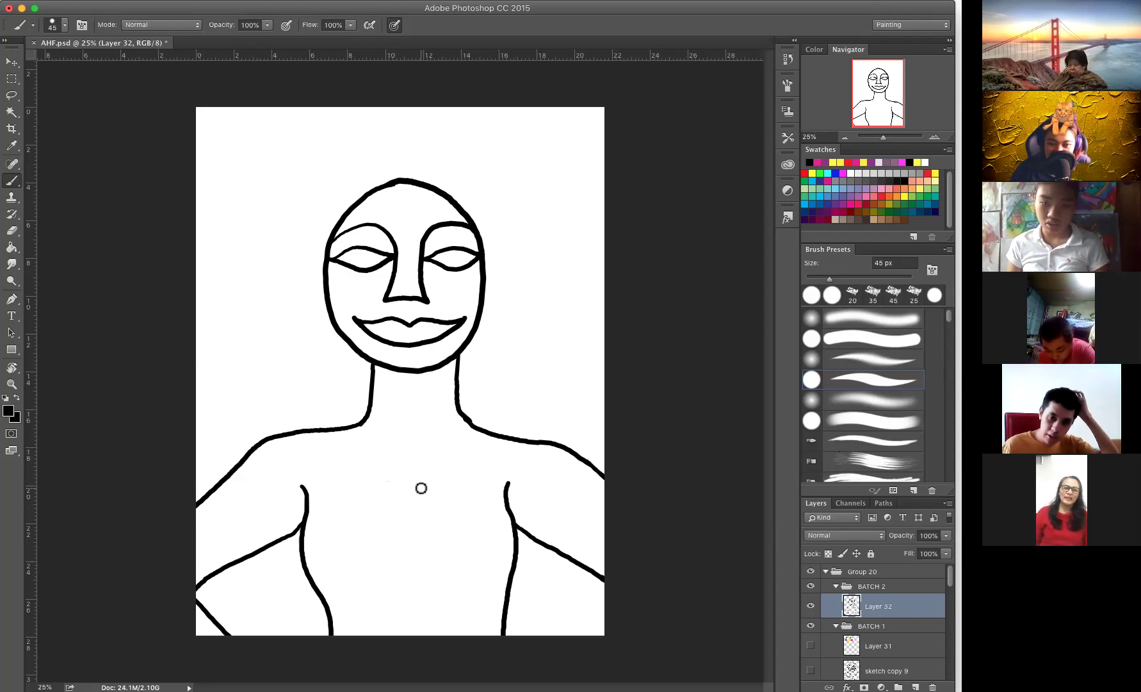
Step: Draw a large outlined block letter F in the center of the chest
left_click_drag(389, 477, 389, 597)
mouse_move(395, 477)
left_mouse_down()
mouse_move(450, 476)
mouse_move(450, 491)
mouse_move(400, 496)
mouse_move(404, 529)
mouse_move(440, 532)
mouse_move(440, 543)
mouse_move(408, 549)
mouse_move(387, 598)
left_mouse_up()
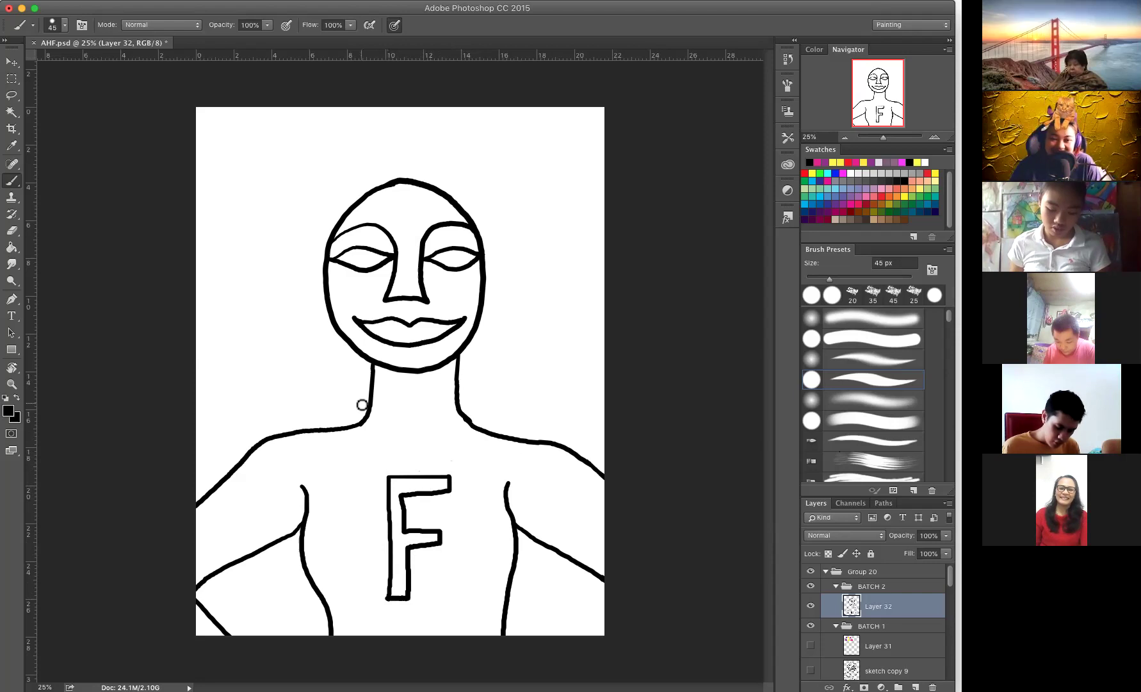
Step: Draw a V-neck with a curved cape collar reaching both shoulders, plus a short cape line beneath each arm
mouse_move(357, 426)
left_mouse_down()
mouse_move(413, 467)
mouse_move(470, 428)
left_mouse_up()
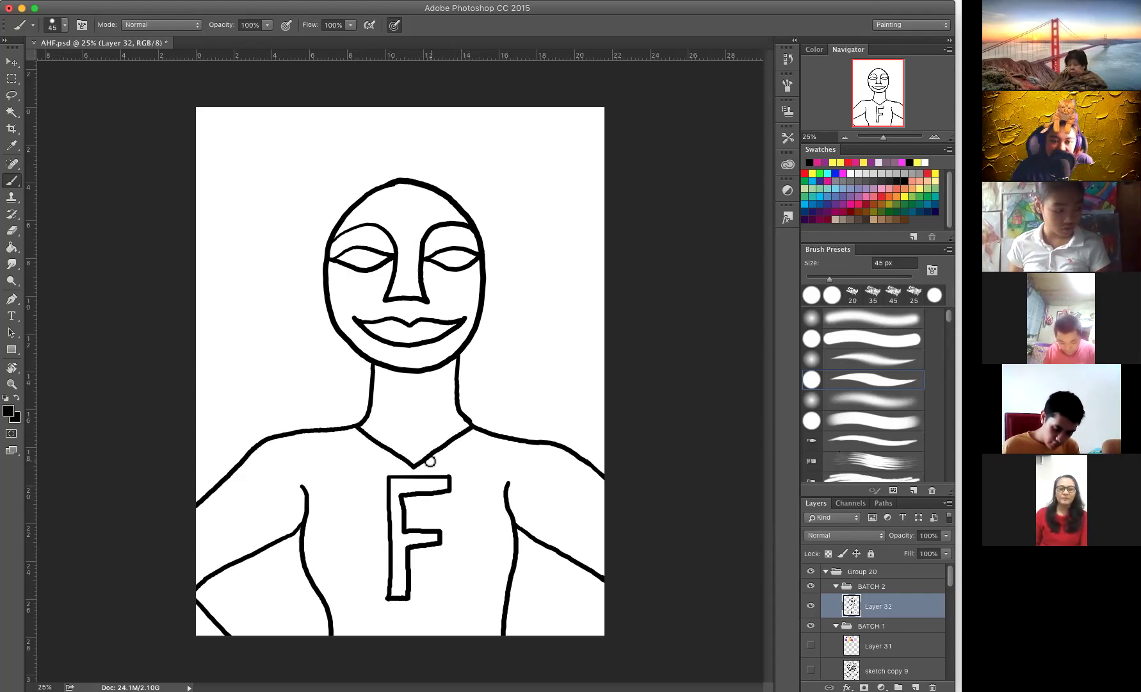
mouse_move(415, 468)
left_mouse_down()
mouse_move(479, 469)
mouse_move(545, 442)
left_mouse_up()
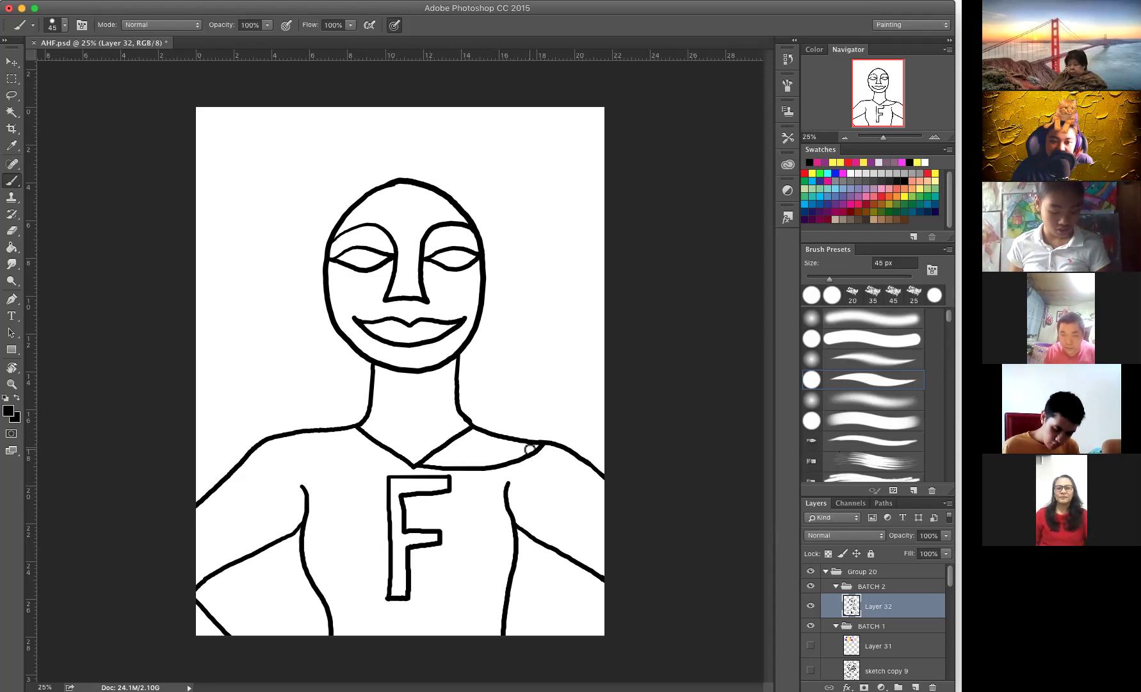
mouse_move(416, 468)
left_mouse_down()
mouse_move(336, 471)
mouse_move(277, 443)
left_mouse_up()
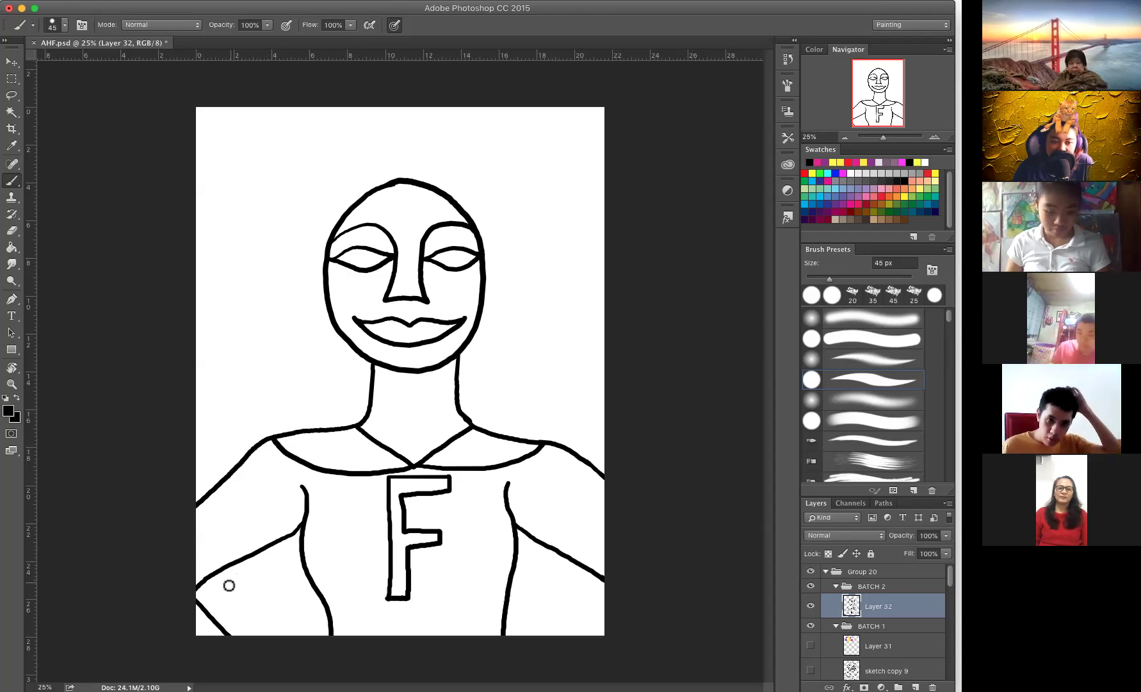
left_click_drag(236, 563, 220, 618)
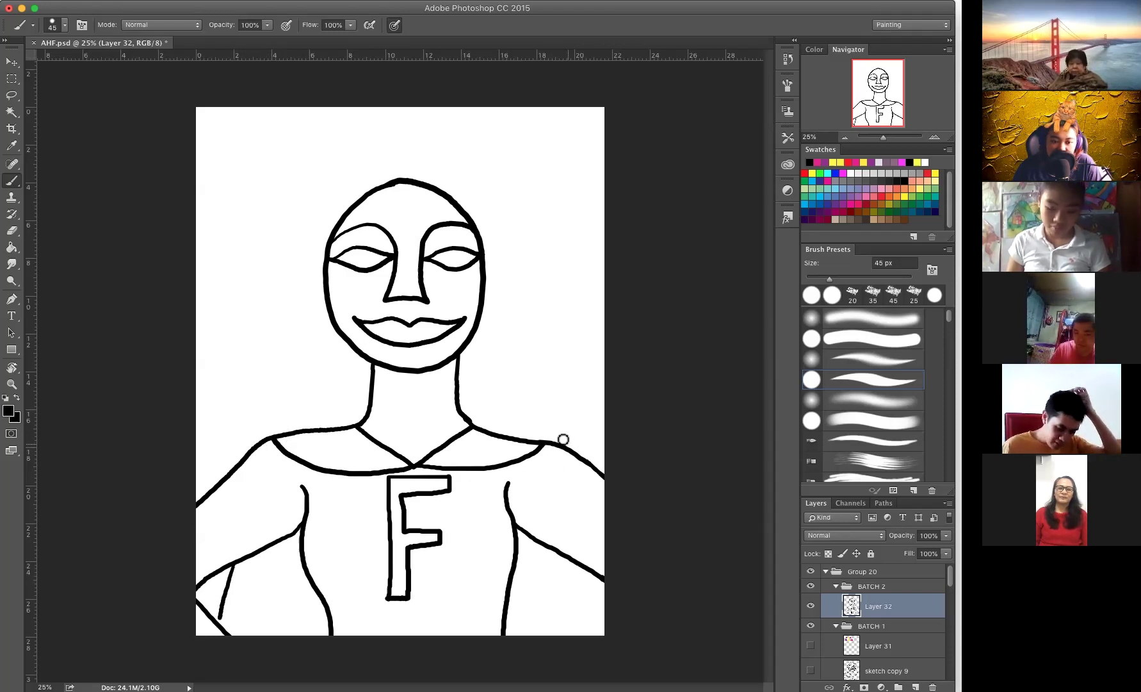
left_click_drag(590, 578, 601, 647)
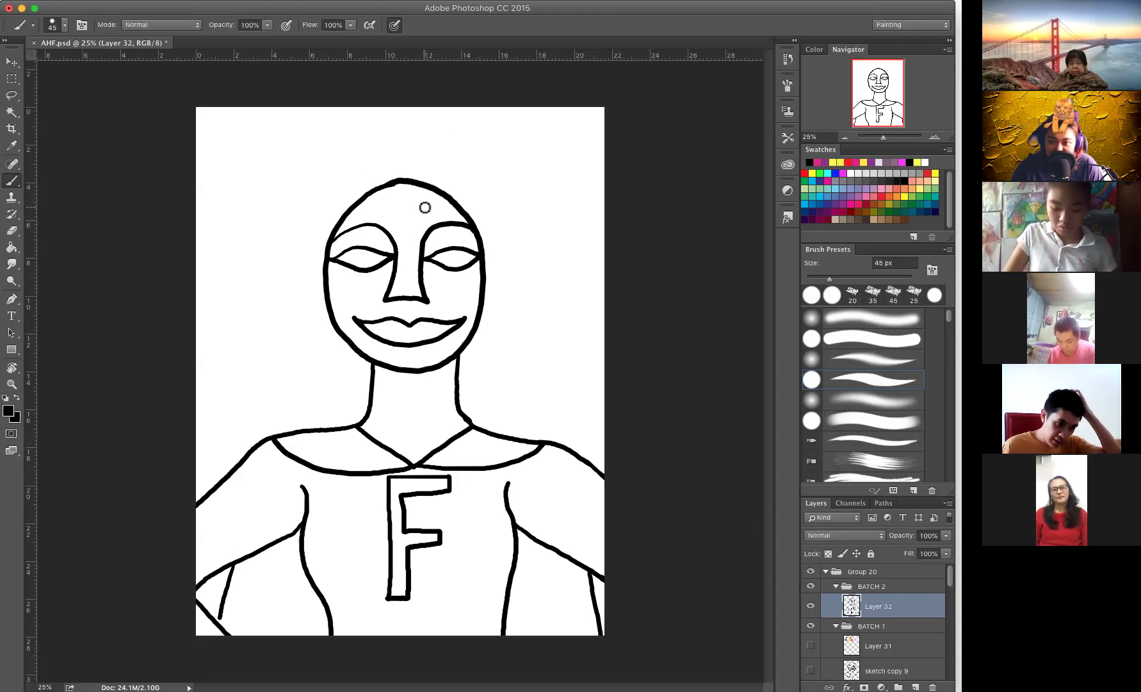
Step: Draw long wavy hair falling over both shoulders and erase the torso line that pokes into the hair with a 60 px eraser
mouse_move(391, 181)
left_mouse_down()
mouse_move(347, 173)
mouse_move(310, 202)
mouse_move(284, 329)
mouse_move(306, 369)
mouse_move(288, 434)
mouse_move(368, 551)
left_mouse_up()
mouse_move(362, 422)
left_mouse_down()
mouse_move(366, 531)
mouse_move(385, 546)
mouse_move(357, 548)
left_mouse_up()
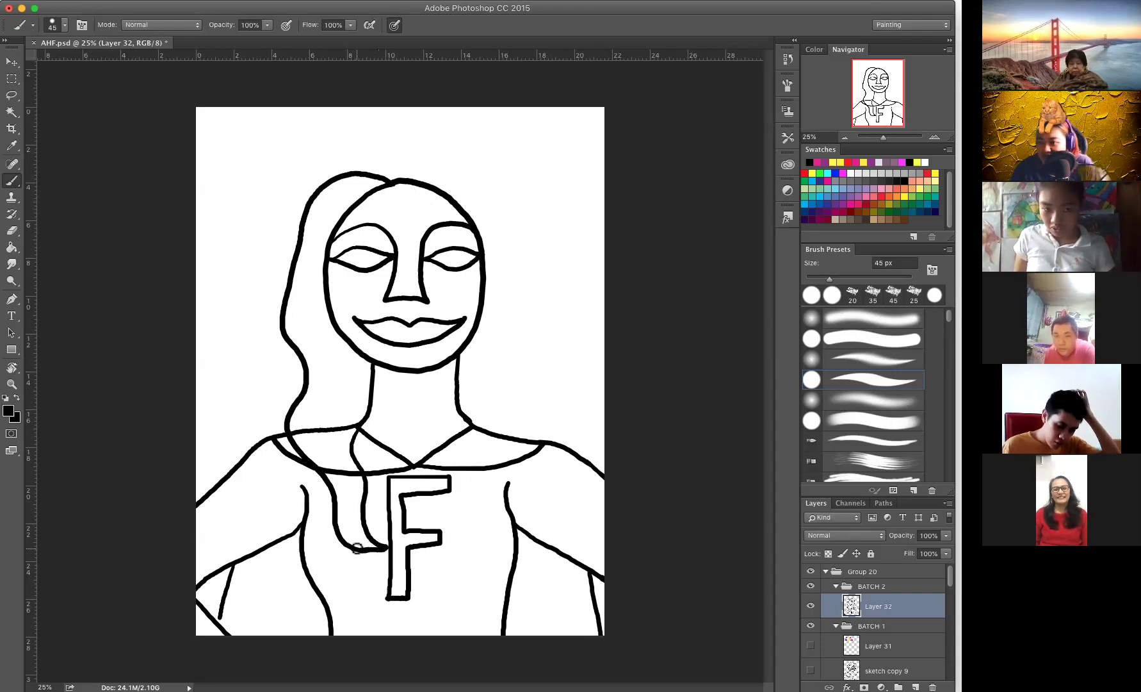
mouse_move(386, 178)
left_mouse_down()
mouse_move(420, 142)
mouse_move(463, 146)
mouse_move(488, 177)
mouse_move(510, 332)
mouse_move(537, 369)
mouse_move(526, 373)
mouse_move(539, 399)
mouse_move(522, 444)
mouse_move(537, 478)
mouse_move(499, 502)
mouse_move(495, 538)
mouse_move(475, 555)
left_mouse_up()
mouse_move(459, 407)
left_mouse_down()
mouse_move(475, 447)
mouse_move(454, 477)
mouse_move(463, 517)
mouse_move(452, 549)
mouse_move(479, 560)
mouse_move(502, 526)
left_mouse_up()
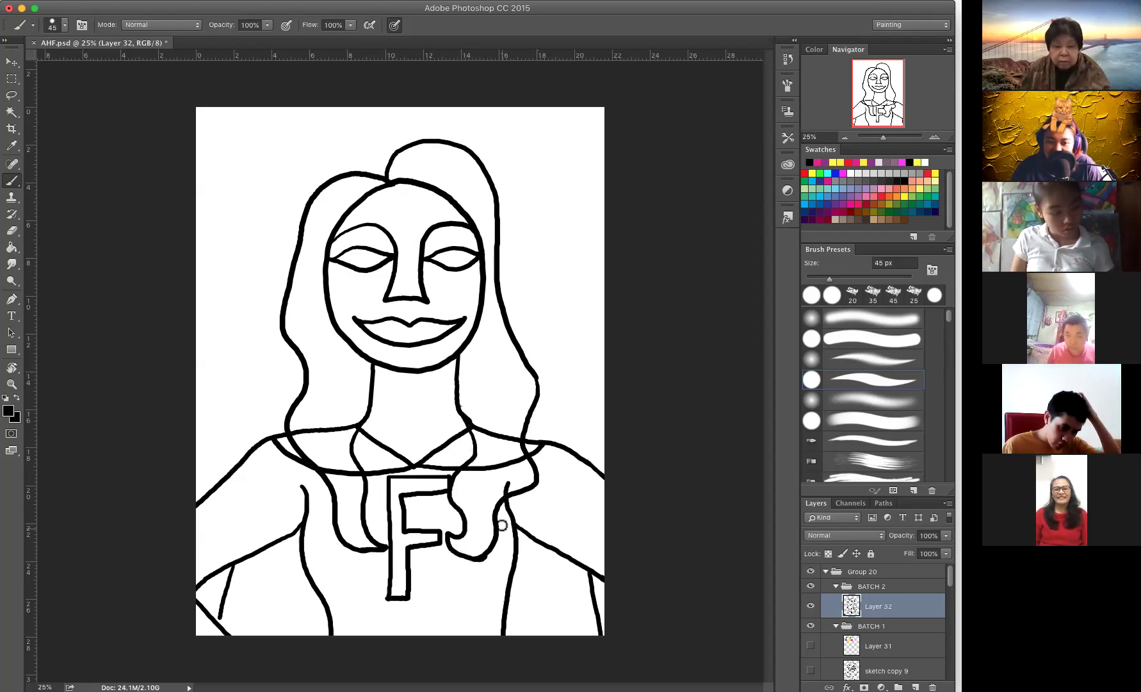
key("e")
left_click_drag(508, 476, 506, 479)
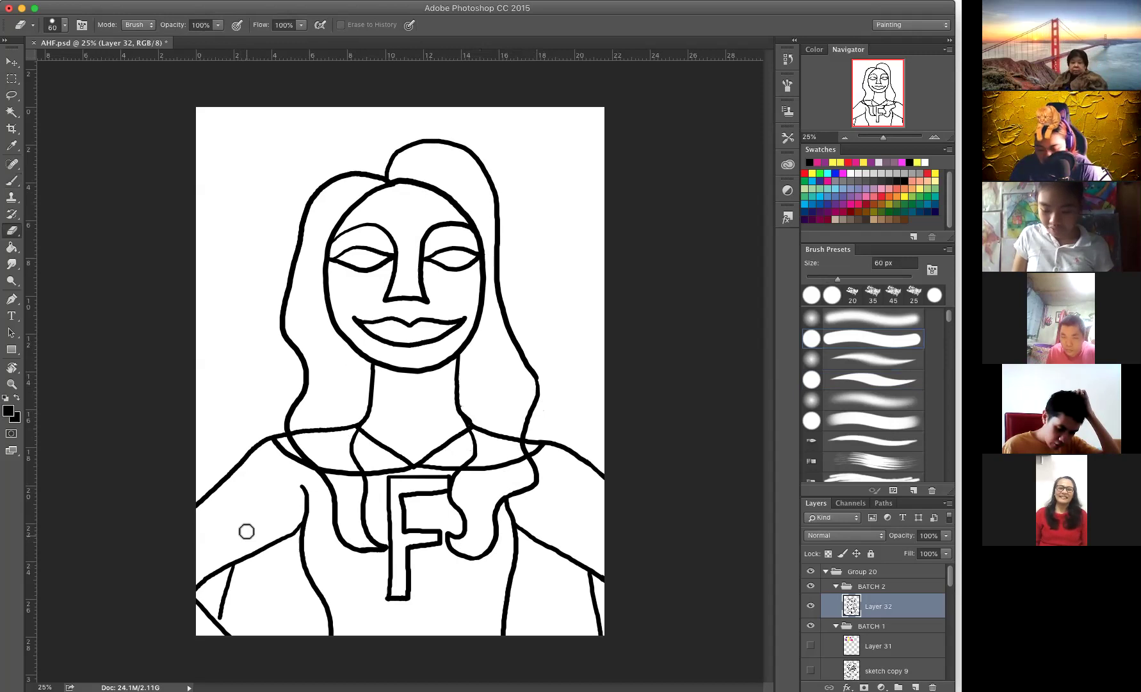
Step: Draw straight black rays with the 45 px brush from the hair and shoulders out to the page edges, dividing the background into sections
key("b")
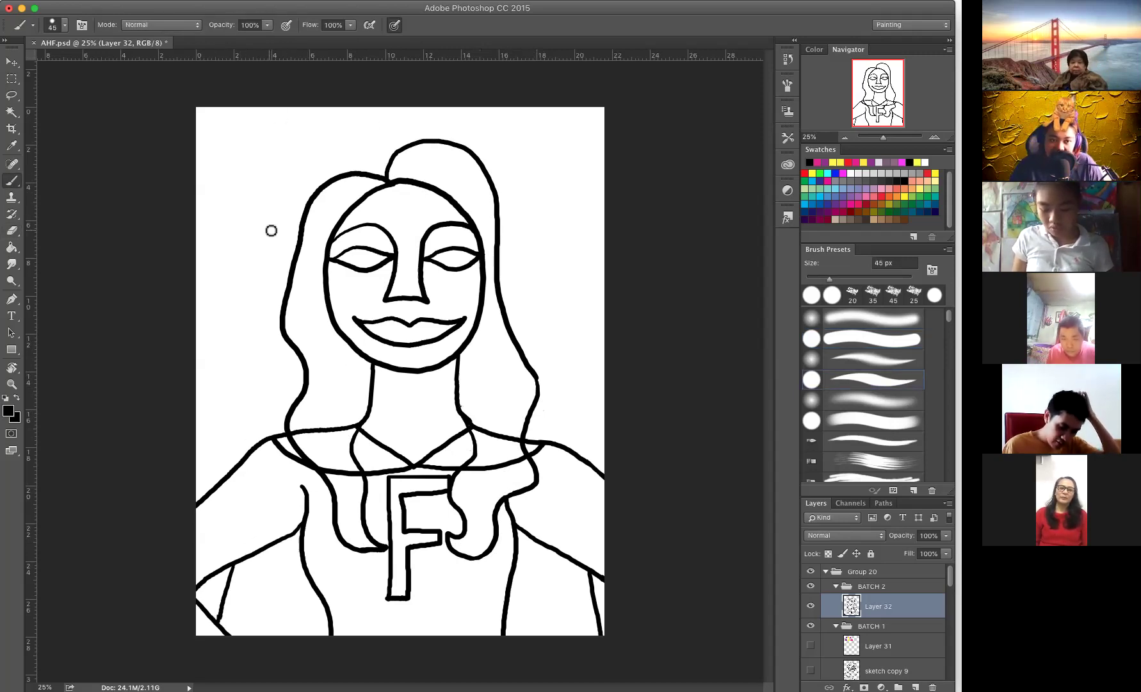
left_click_drag(179, 288, 296, 392)
left_click_drag(232, 95, 314, 192)
left_click_drag(408, 98, 419, 136)
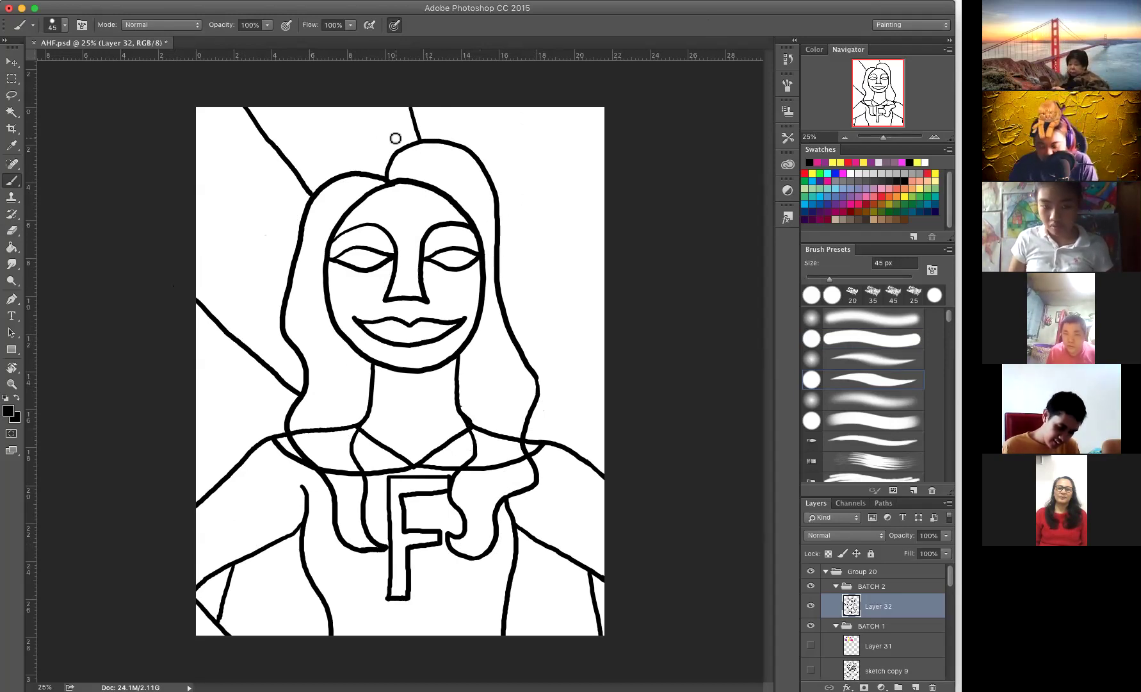
left_click_drag(426, 94, 448, 110)
key("super+alt+z")
key("super+alt+z")
left_click_drag(501, 202, 547, 106)
left_click_drag(399, 95, 414, 139)
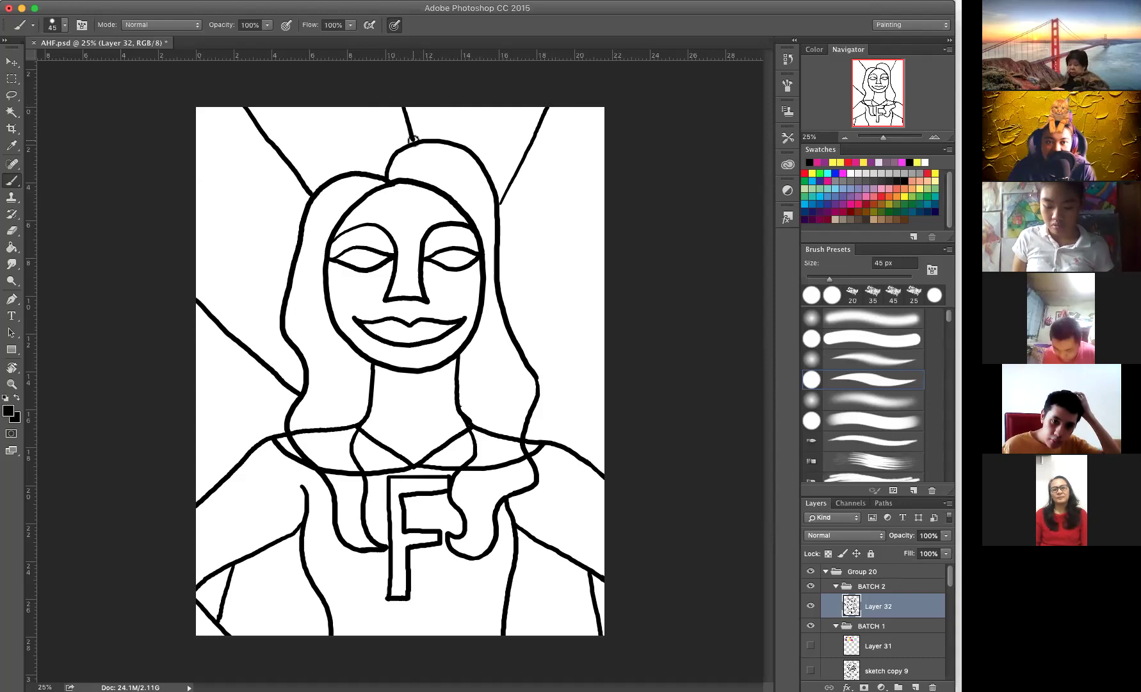
left_click_drag(520, 343, 611, 267)
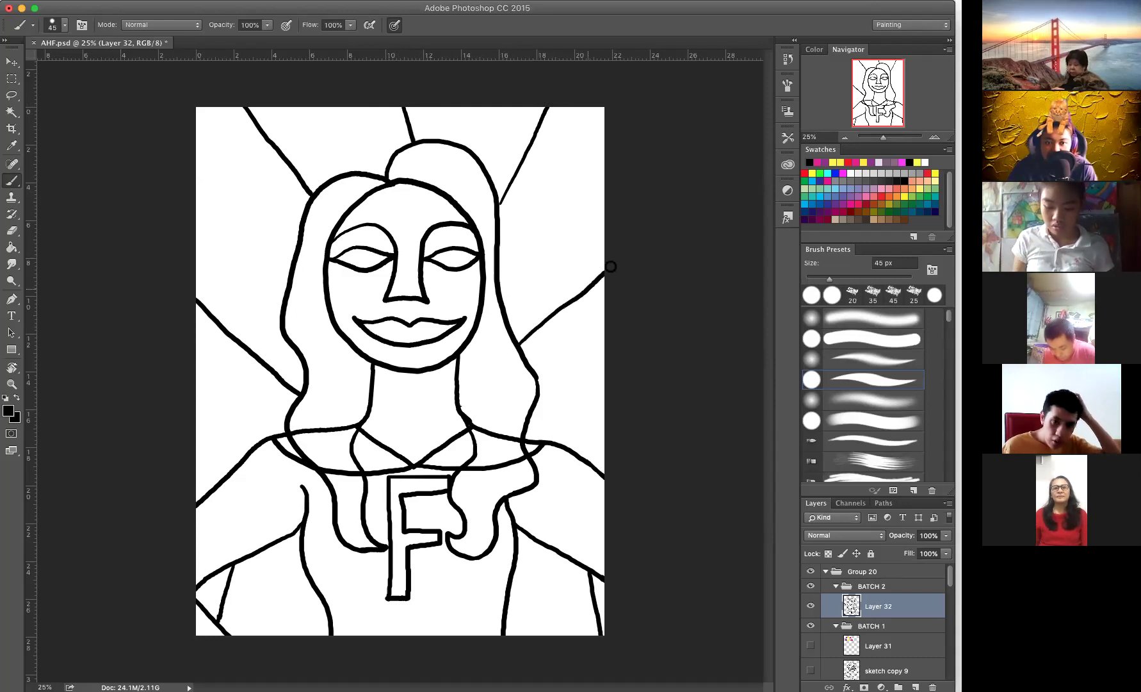
left_click_drag(550, 439, 614, 409)
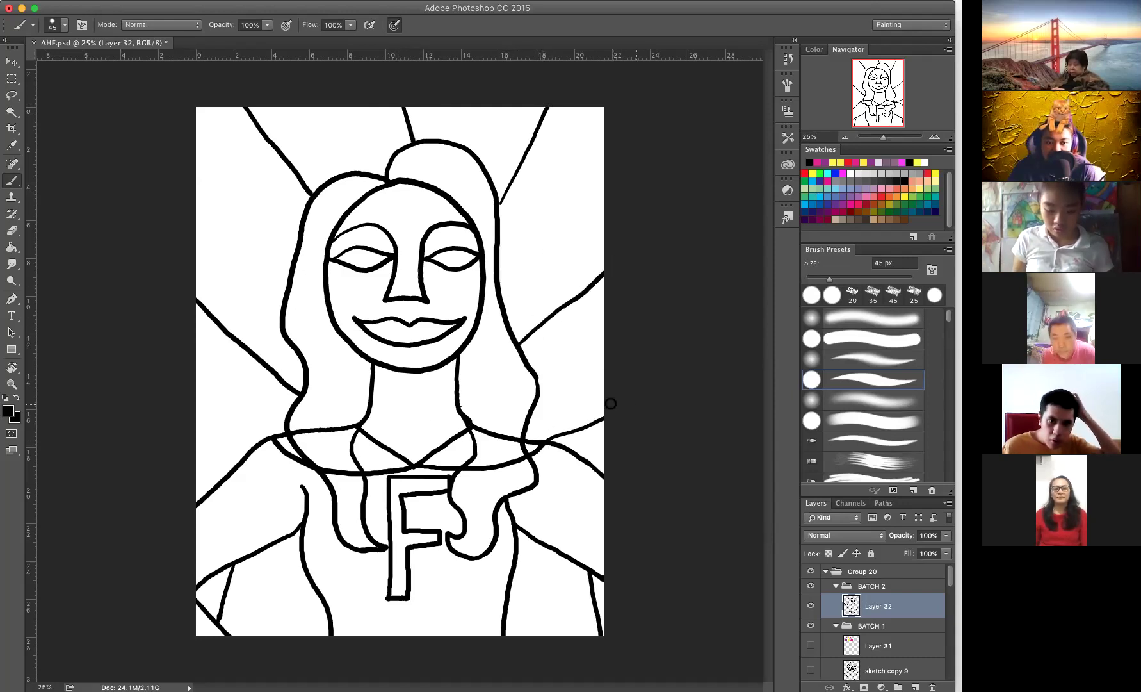
left_click_drag(231, 472, 149, 443)
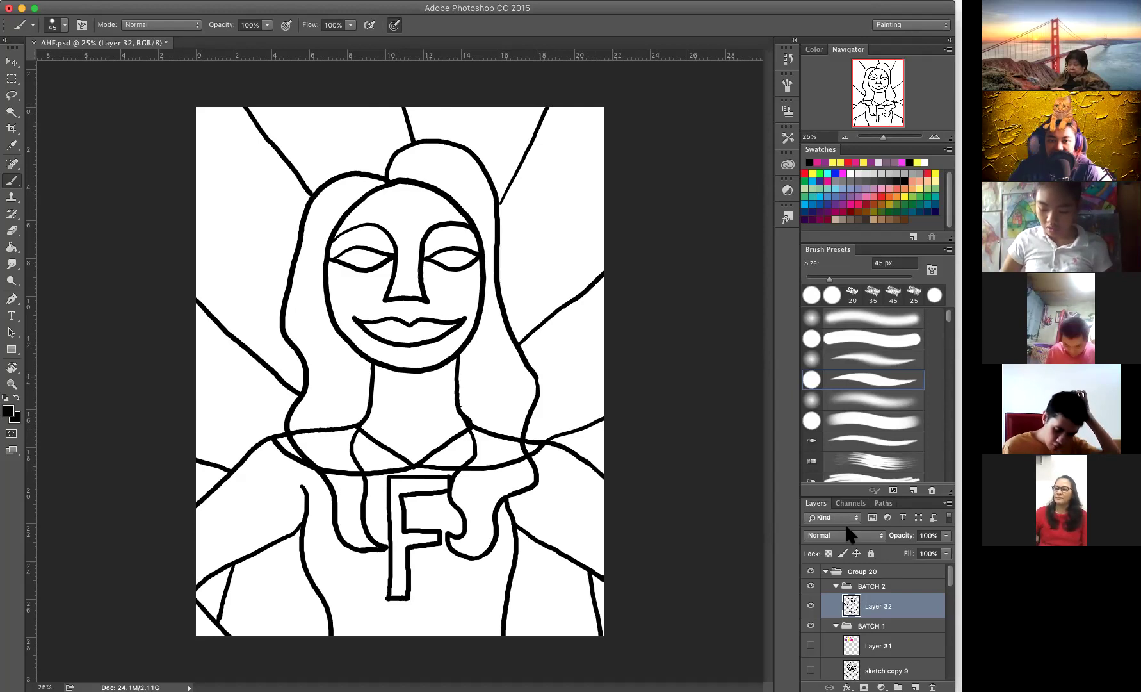
Step: Duplicate Layer 32, select the original again, and check the Layer 31 color circles before hiding them
key("super+j")
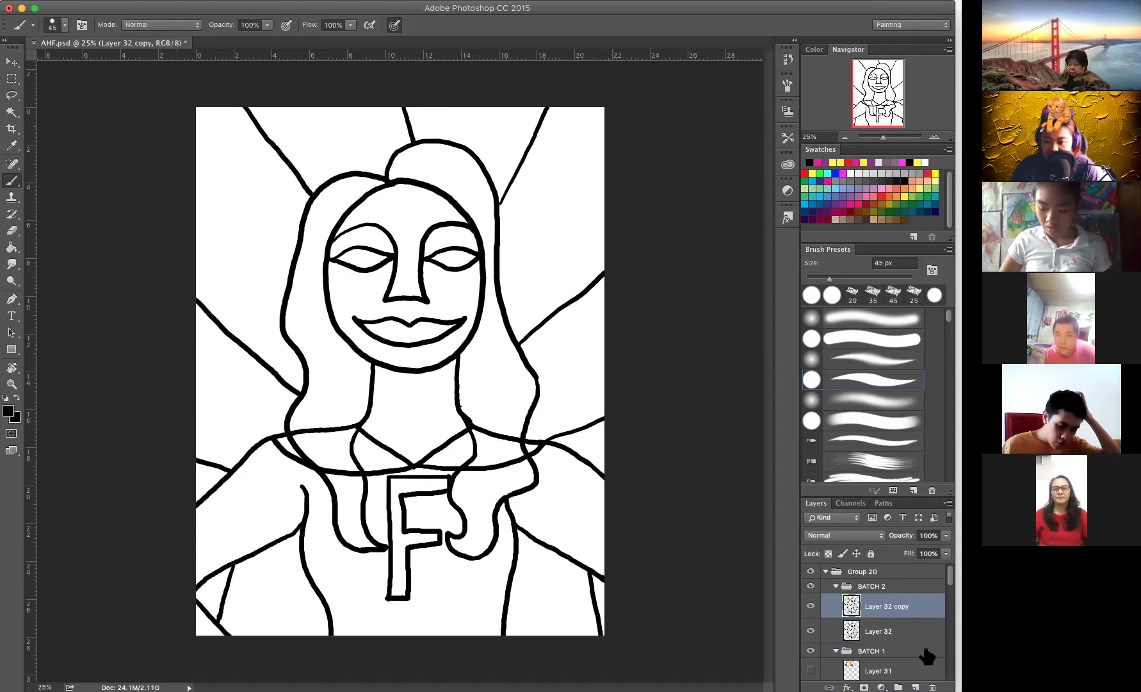
left_click(900, 634)
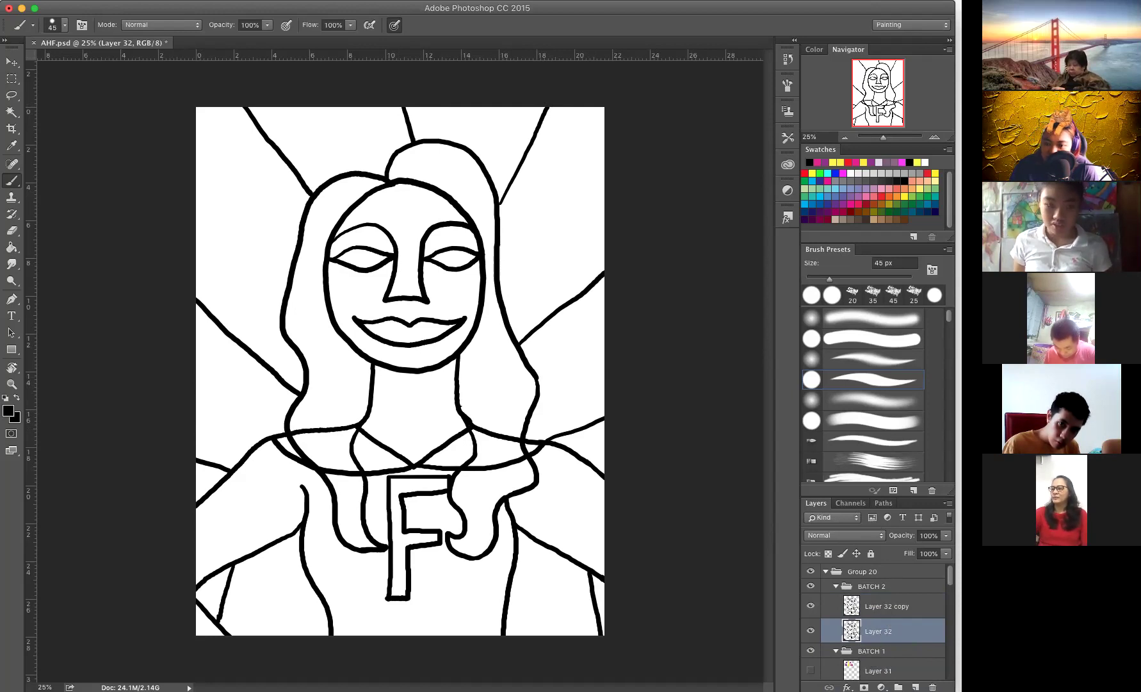
left_click(811, 671)
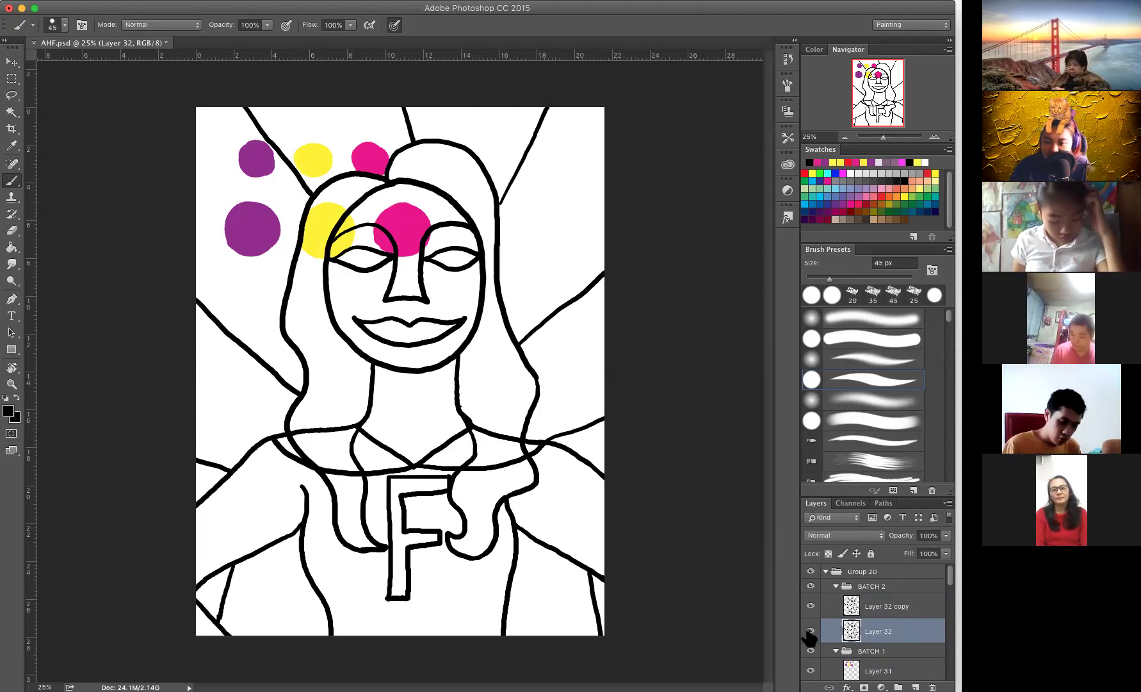
left_click(811, 670)
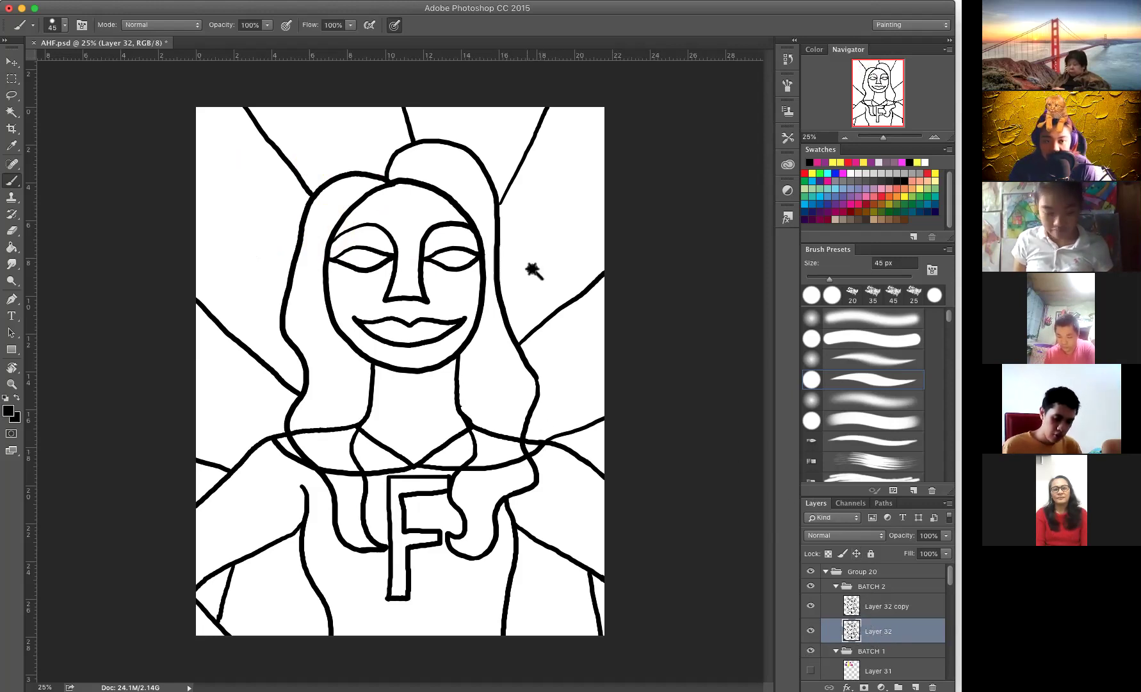
Step: Select the background section in the page's upper-right corner with the Magic Wand and fill it with yellow
key("w")
left_click(547, 223)
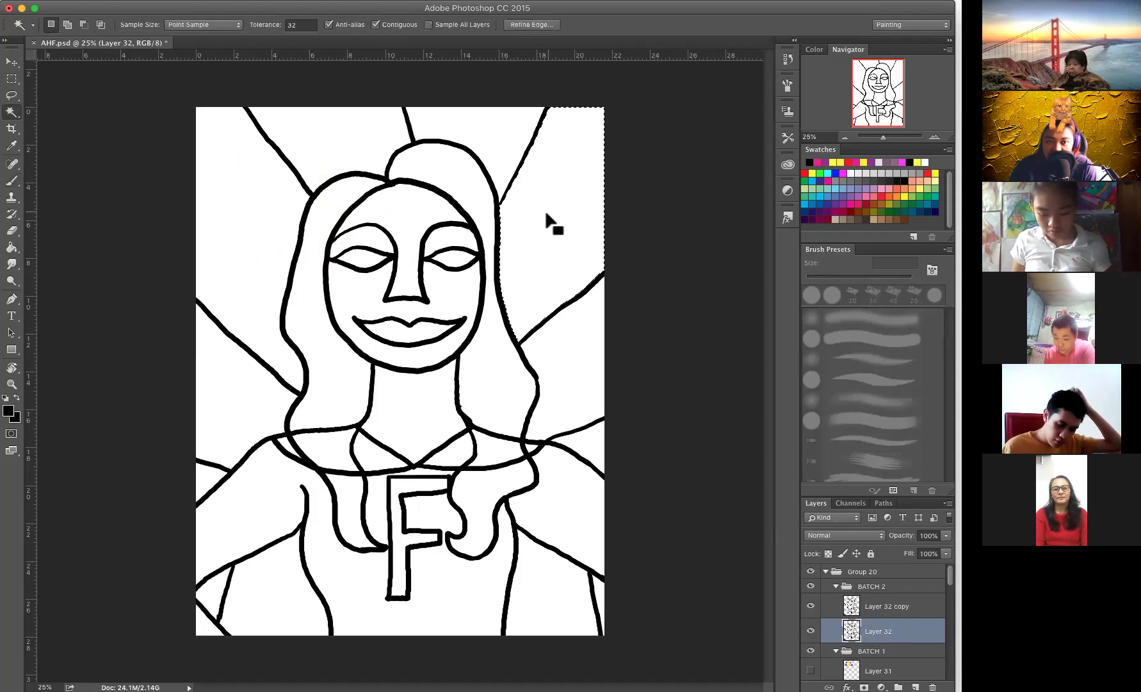
left_click(837, 162)
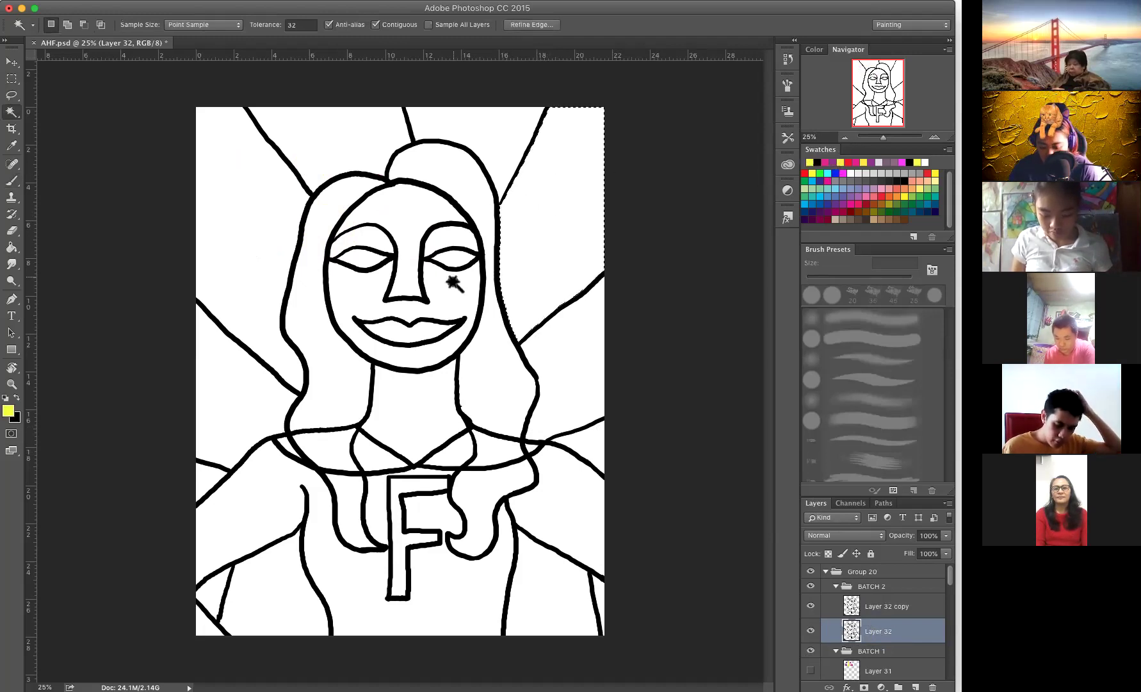
key("g")
left_click(549, 251)
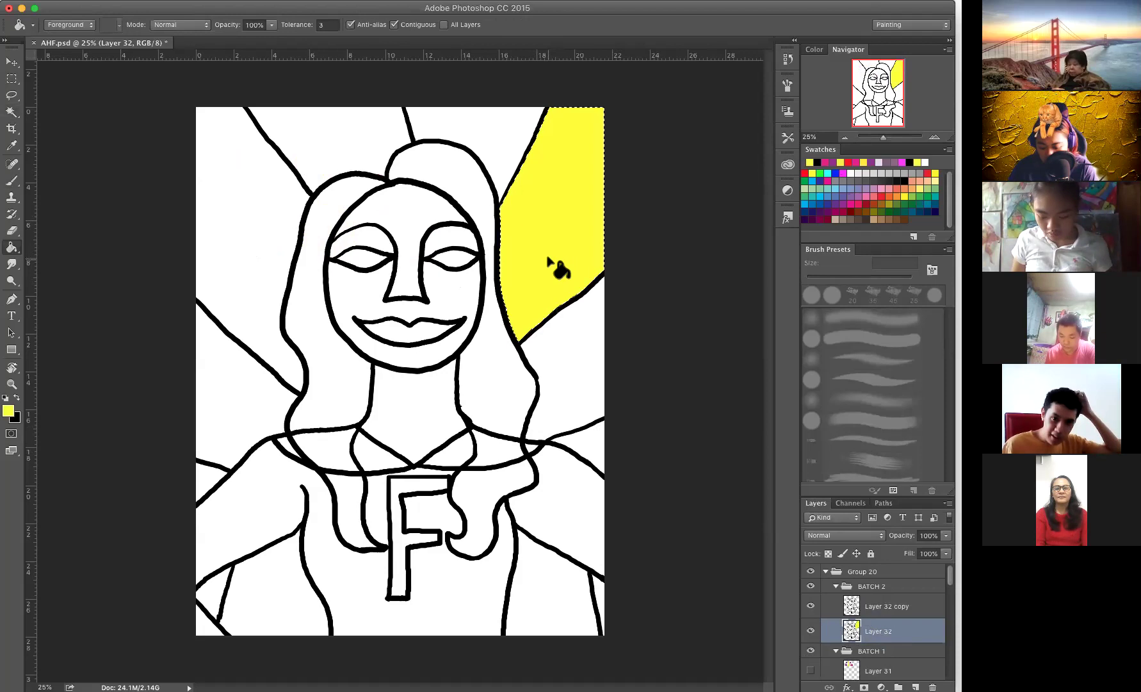
Step: Blend magenta over the yellow section's side nearest the hair with a 600 px soft brush at 30% opacity and 34% flow
key("b")
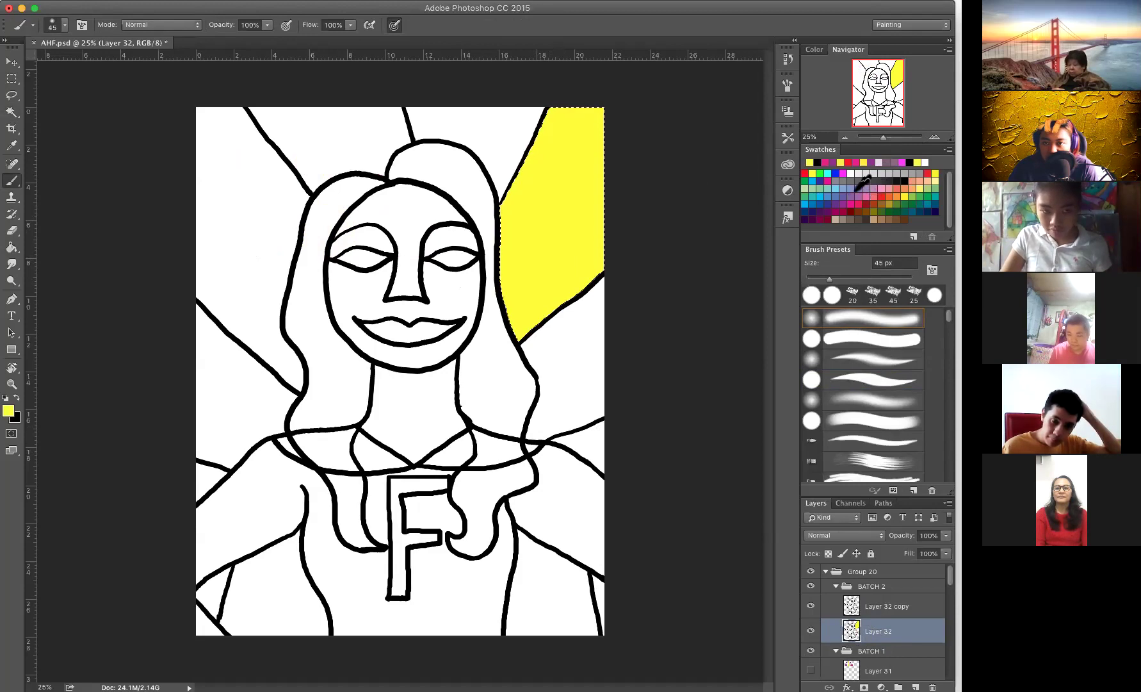
left_click(827, 163)
left_click_drag(267, 29, 251, 40)
left_click_drag(350, 26, 312, 49)
left_click(529, 265)
key("bracketright")
key("bracketright")
key("bracketright")
key("bracketright")
key("bracketright")
key("bracketright")
key("bracketright")
key("bracketright")
key("bracketright")
key("bracketright")
key("bracketright")
key("bracketright")
key("bracketright")
key("bracketright")
key("bracketright")
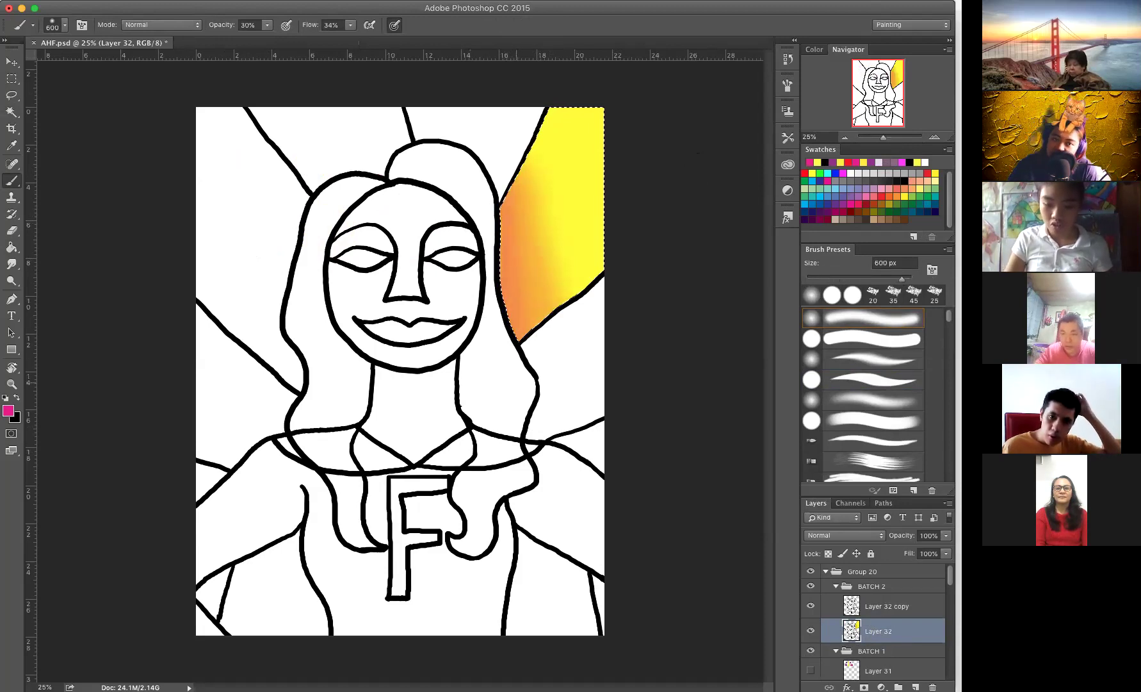
left_click_drag(538, 192, 538, 275)
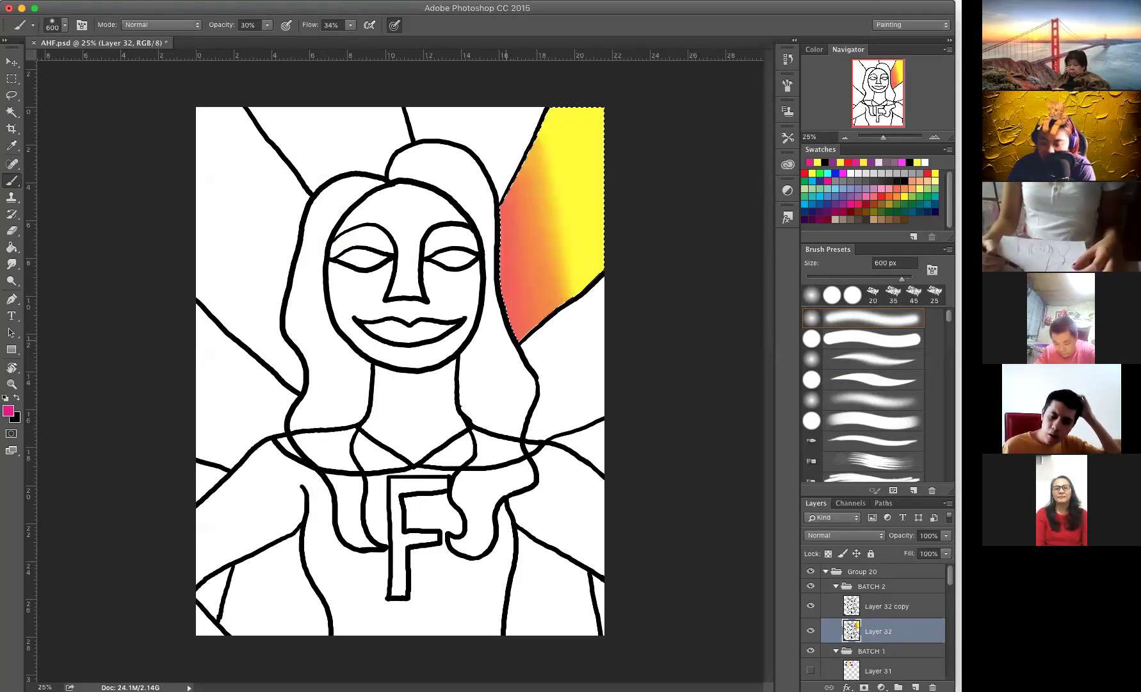
Step: Deepen the magenta beside the hair with a 900 px brush, then sample the yellow and soften the transition
key("bracketright")
key("bracketright")
key("bracketright")
mouse_move(492, 323)
left_mouse_down()
mouse_move(491, 242)
mouse_move(509, 230)
mouse_move(535, 354)
mouse_move(538, 205)
mouse_move(518, 148)
mouse_move(555, 305)
mouse_move(534, 175)
mouse_move(541, 192)
mouse_move(548, 357)
mouse_move(529, 176)
mouse_move(508, 167)
mouse_move(462, 178)
mouse_move(518, 198)
mouse_move(527, 303)
mouse_move(538, 243)
mouse_move(498, 151)
mouse_move(514, 346)
mouse_move(543, 298)
mouse_move(496, 181)
mouse_move(490, 364)
mouse_move(539, 341)
mouse_move(536, 235)
mouse_move(503, 157)
mouse_move(539, 192)
mouse_move(524, 377)
mouse_move(483, 196)
mouse_move(508, 357)
mouse_move(550, 276)
left_mouse_up()
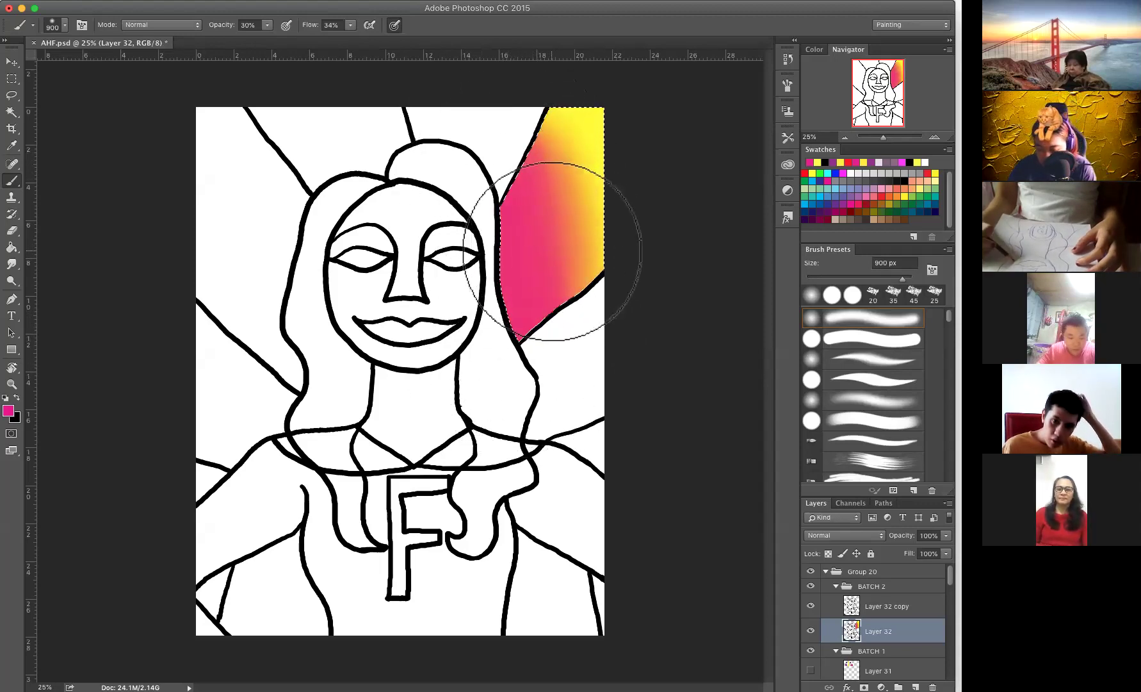
left_click(591, 125, "alt")
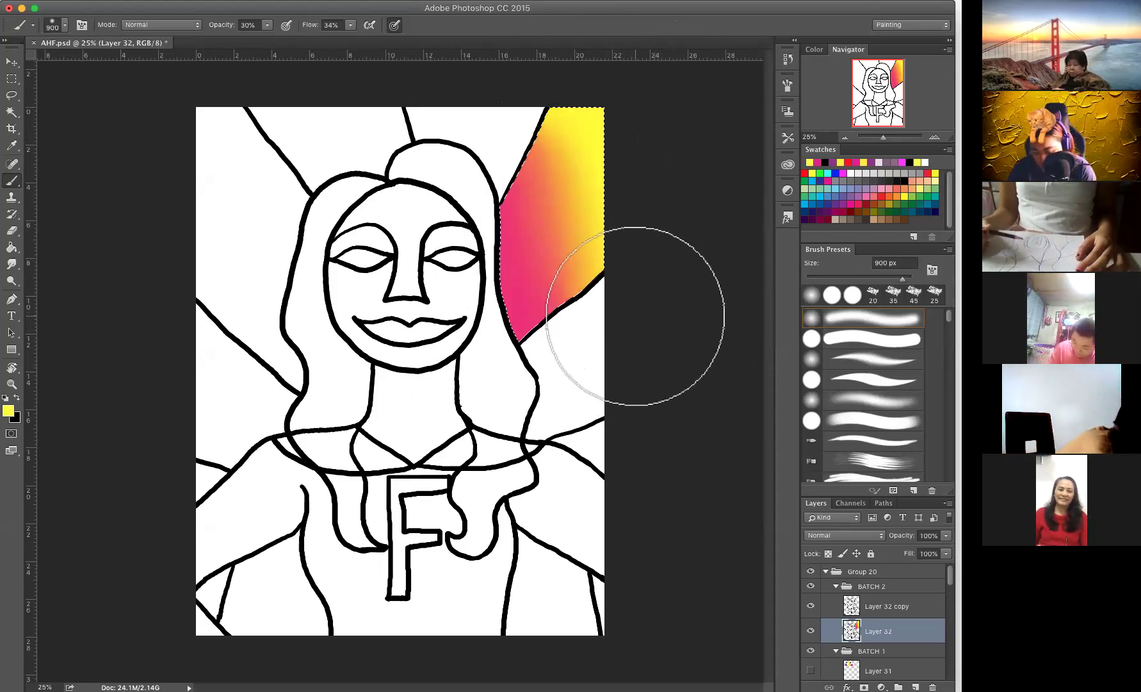
Step: Select the background section directly below the gradient section and fill it with yellow
key("w")
left_click(600, 370)
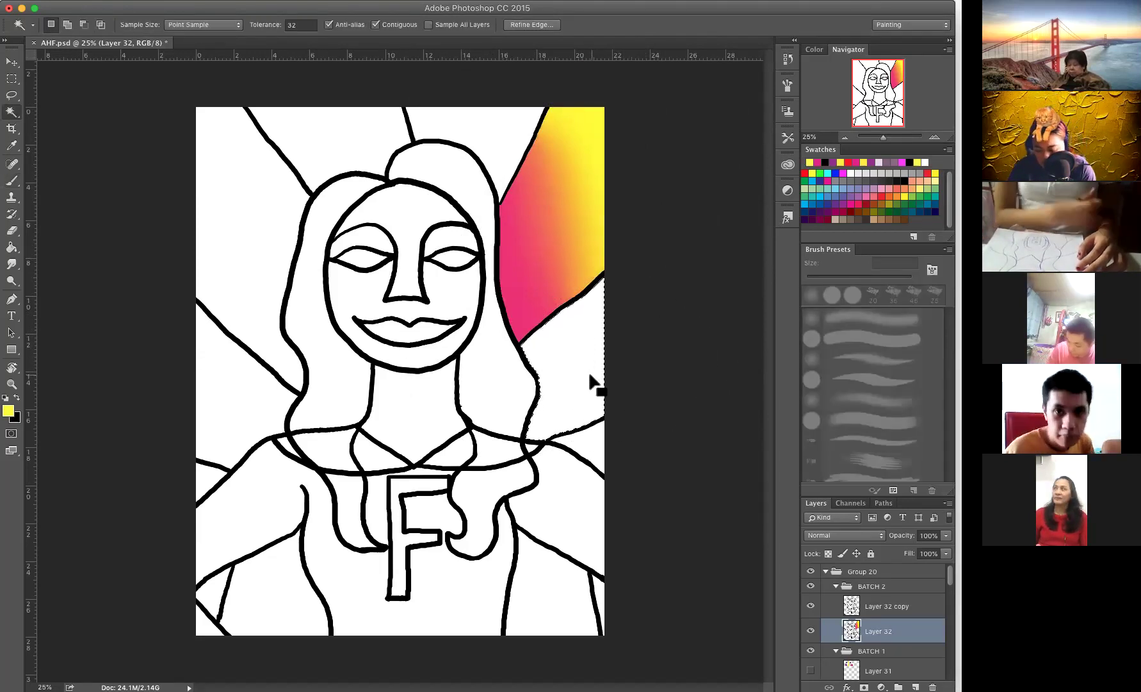
key("g")
left_click(575, 364)
Step: Blend magenta into the new yellow section from the page edge inward with the 900 px soft brush
key("b")
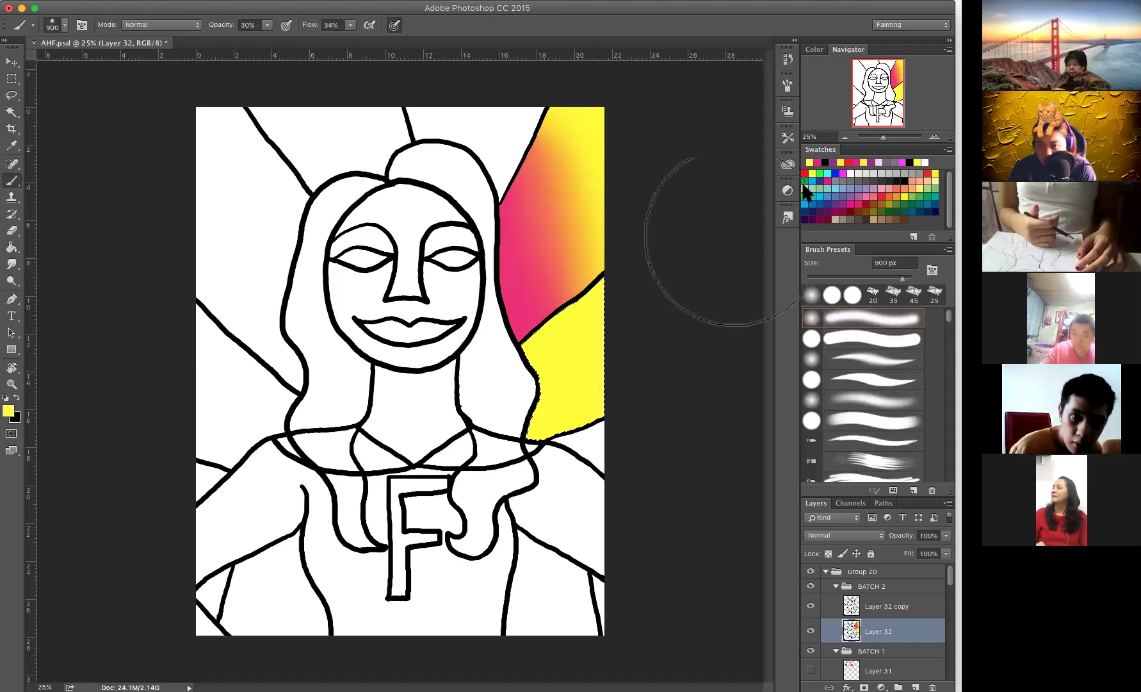
left_click(811, 161)
mouse_move(645, 323)
left_mouse_down()
mouse_move(620, 390)
mouse_move(592, 260)
mouse_move(654, 286)
mouse_move(604, 293)
mouse_move(625, 442)
mouse_move(607, 458)
mouse_move(621, 292)
mouse_move(612, 293)
mouse_move(637, 281)
mouse_move(573, 458)
mouse_move(594, 286)
left_mouse_up()
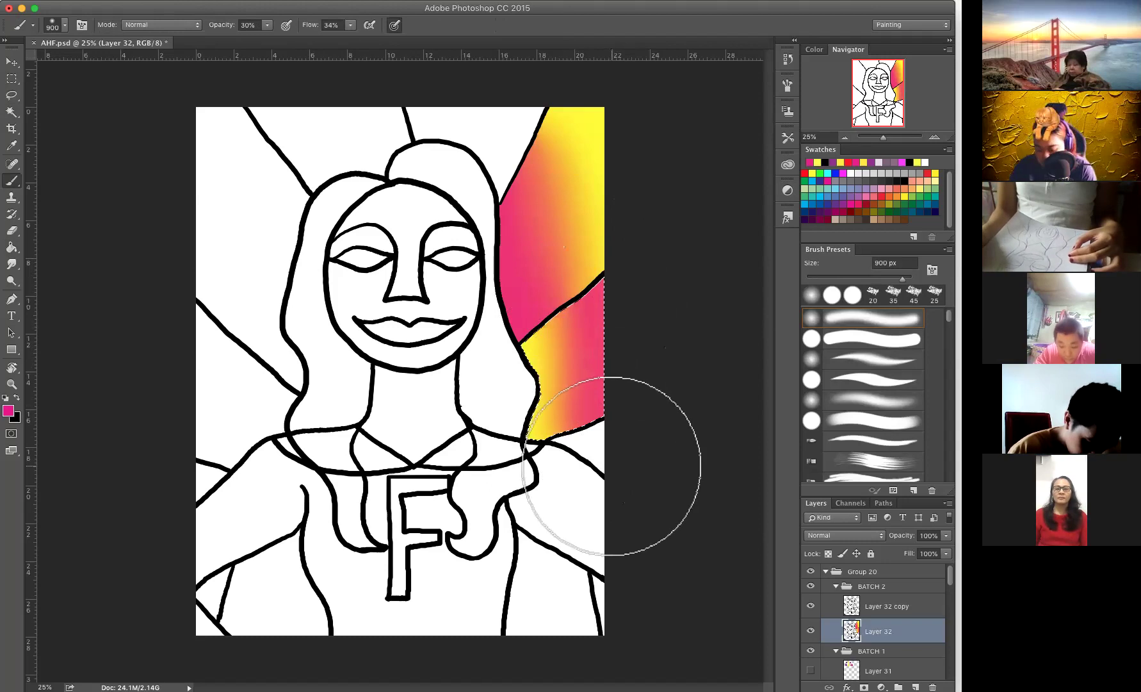
Step: Select the small triangular background section above the shoulder on the page's right edge and fill it with yellow
key("w")
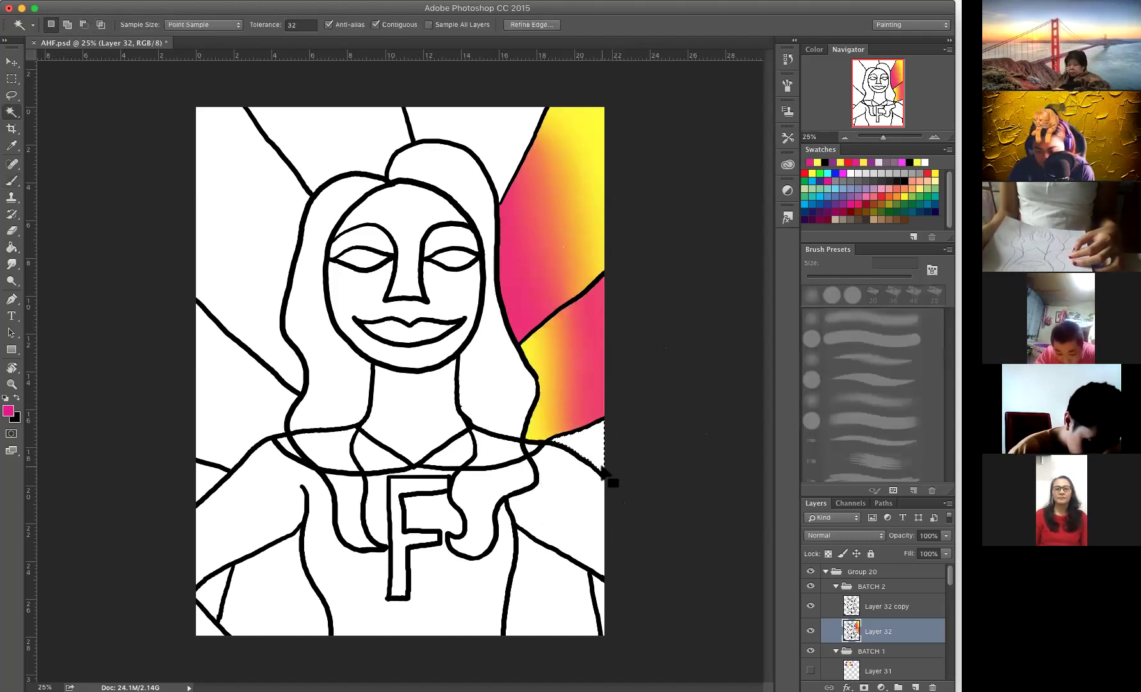
key("g")
left_click(599, 453)
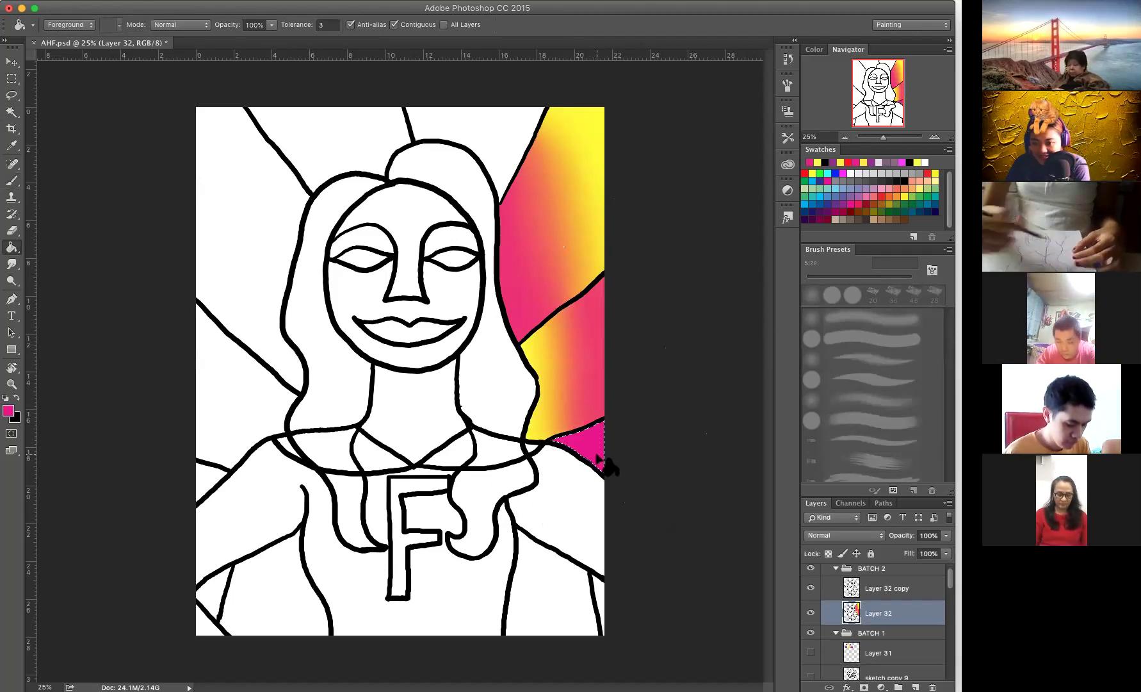
key("super+z")
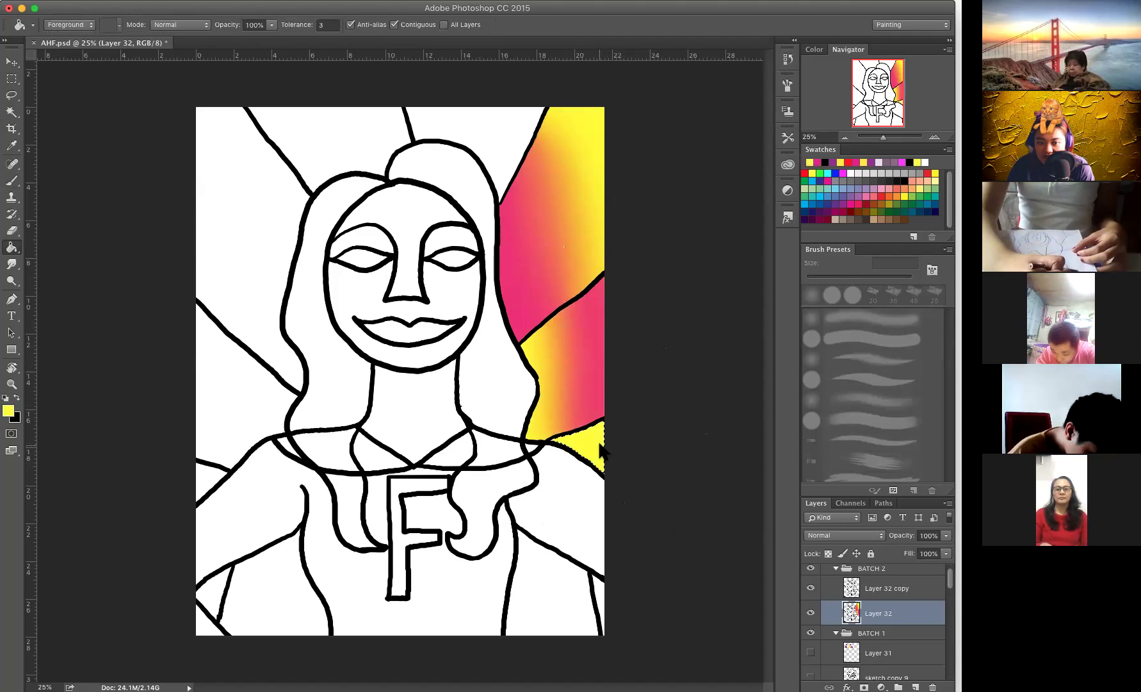
Step: Blend magenta into the triangle's inner corner with a 400 px soft brush, keeping yellow along the page edge
left_click(818, 161)
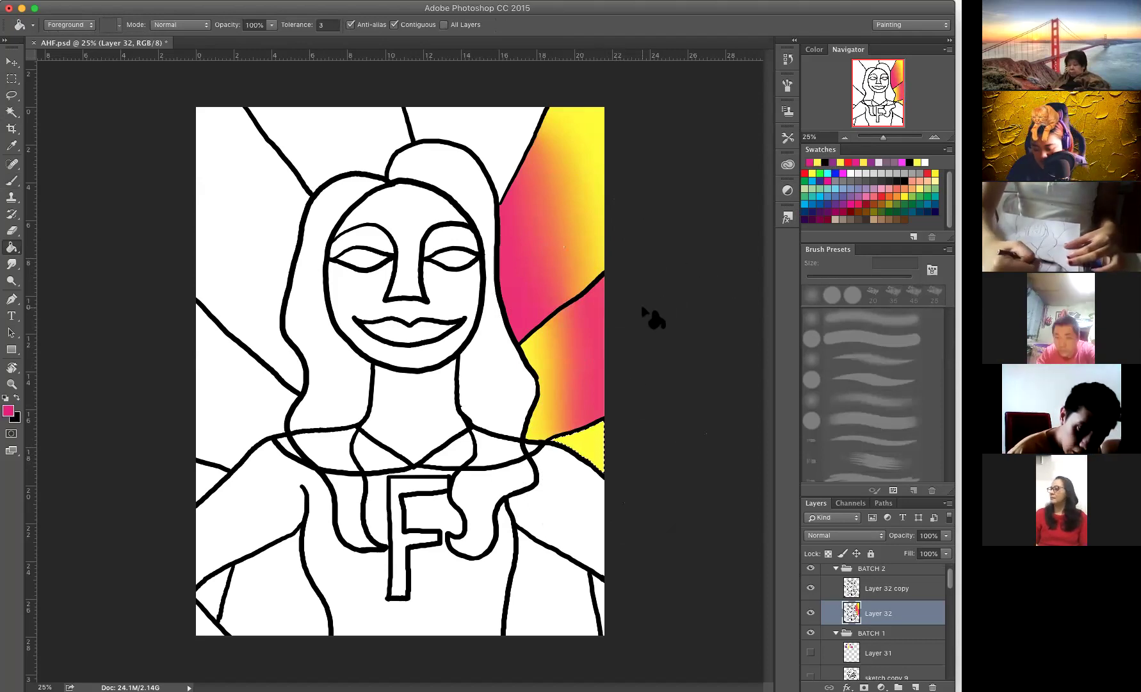
key("b")
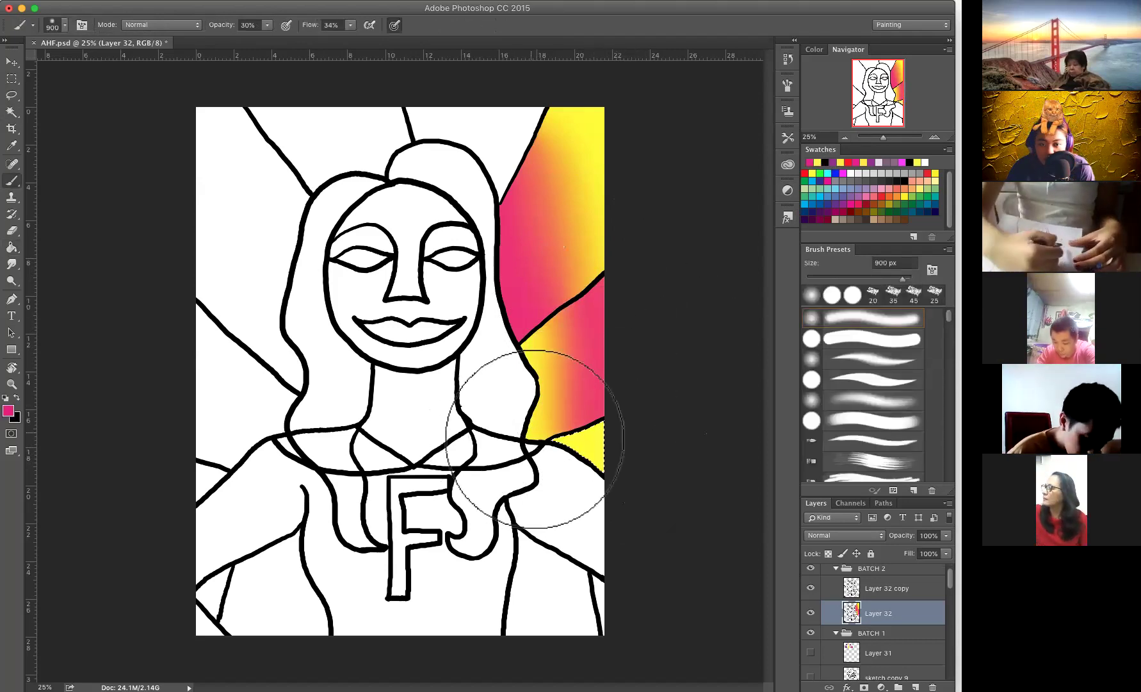
key("bracketleft")
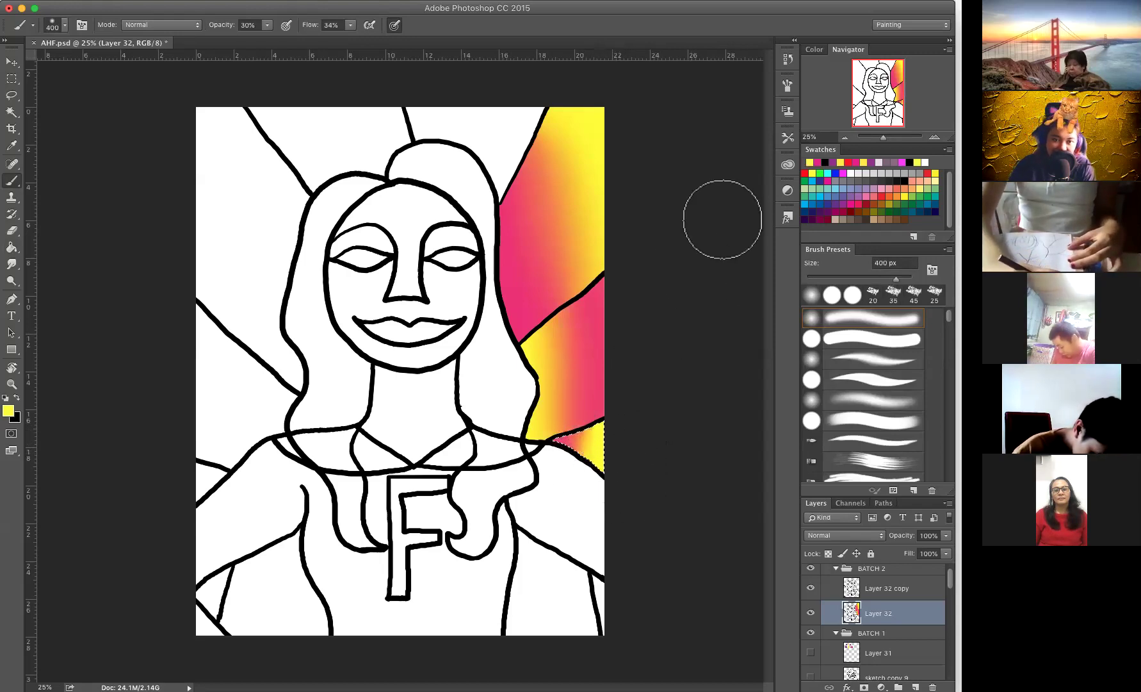
Step: Select the background section above the crown of the hair, beside the upper-right gradient, and fill it with yellow
key("g")
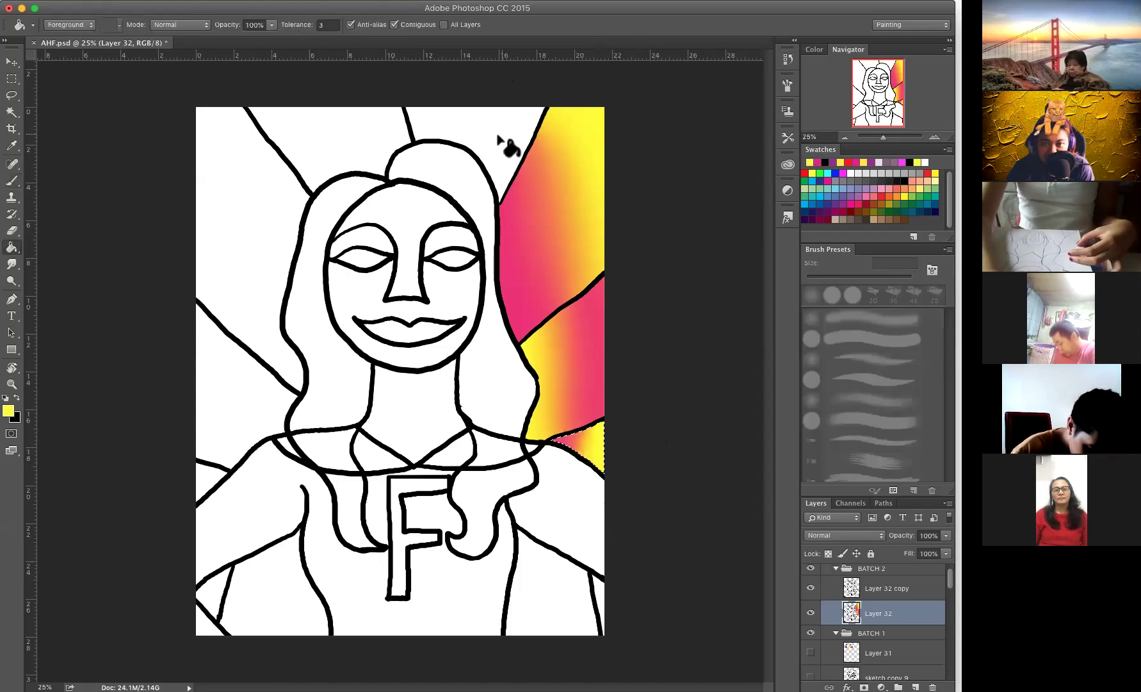
key("w")
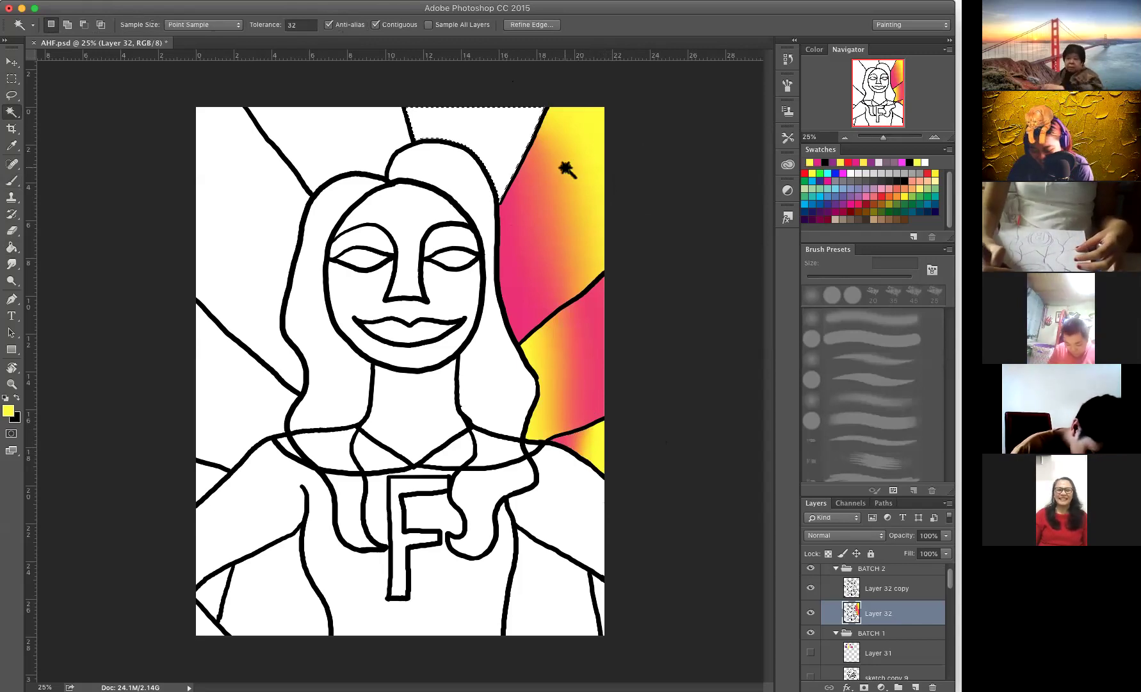
key("g")
left_click(503, 143)
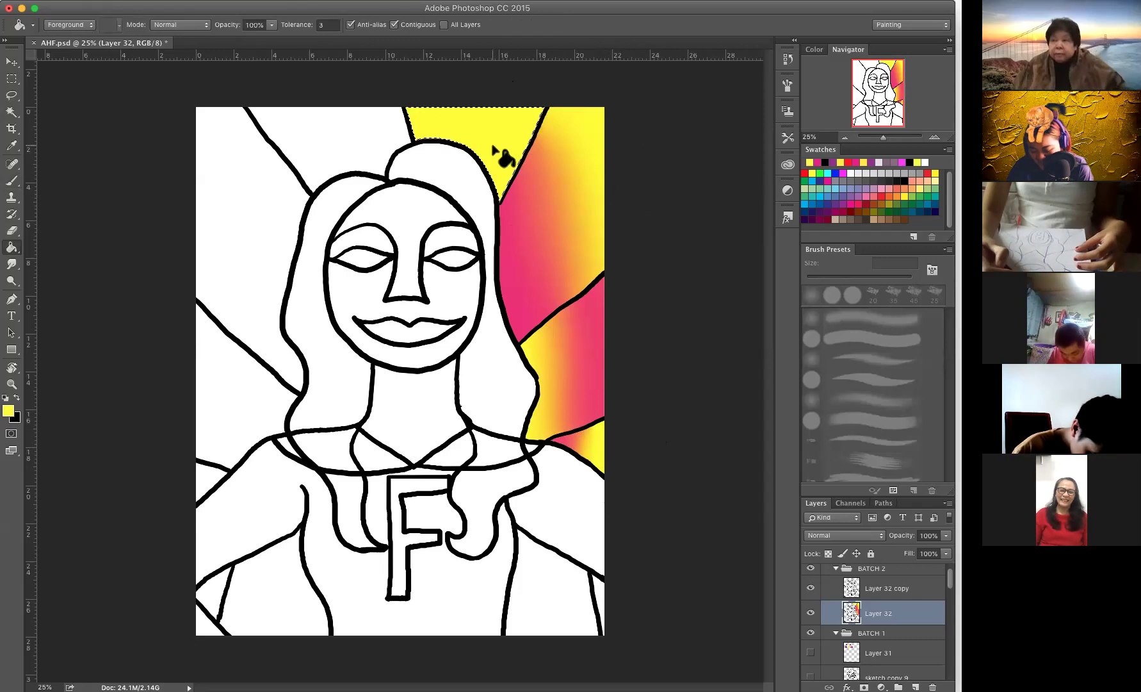
Step: Blend magenta into this section from the page's top edge toward the hair, enlarging the soft brush to 800 px
key("b")
left_click(818, 162)
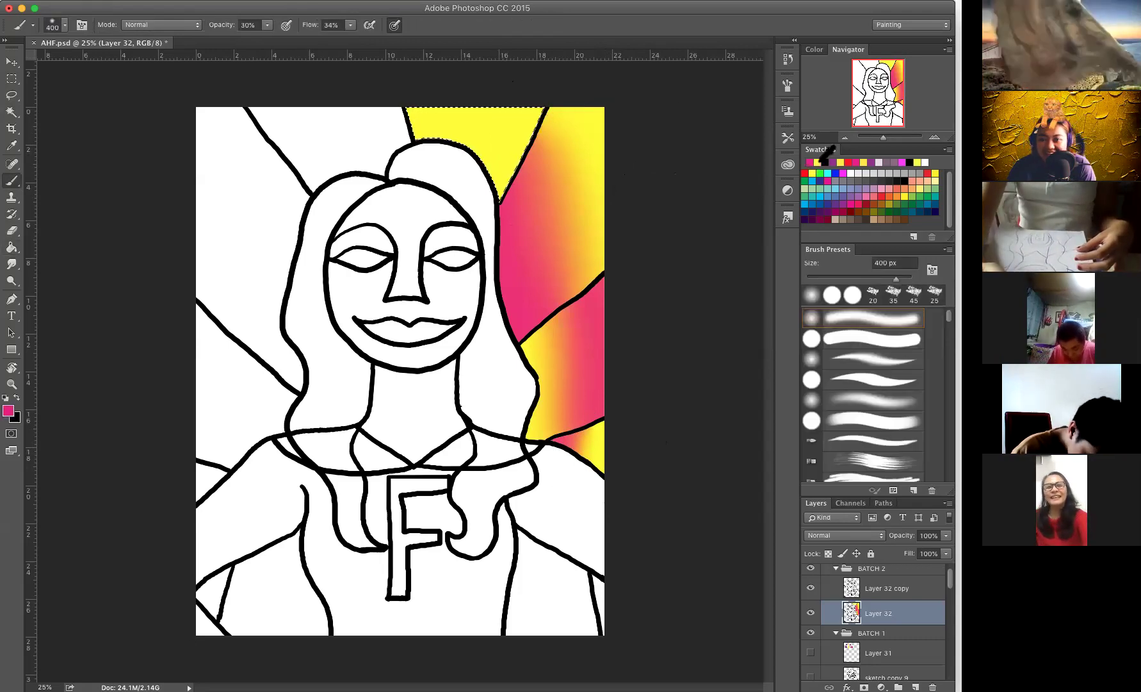
key("bracketright")
key("bracketright")
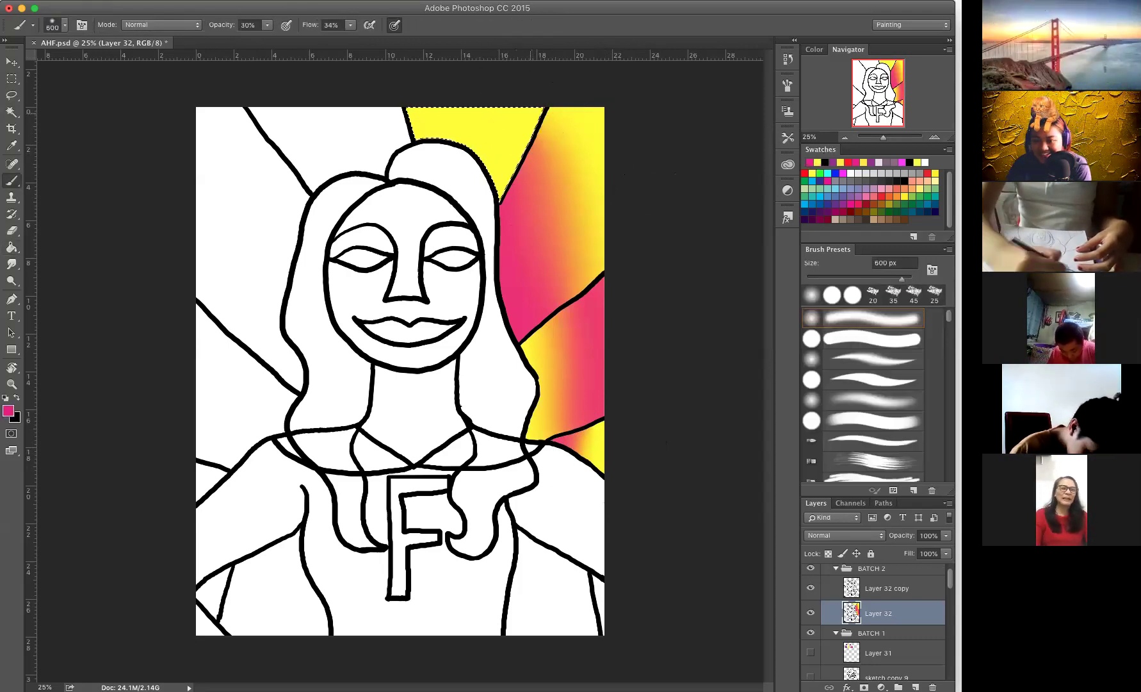
mouse_move(474, 160)
left_mouse_down()
mouse_move(430, 131)
mouse_move(500, 116)
mouse_move(512, 131)
mouse_move(506, 118)
left_mouse_up()
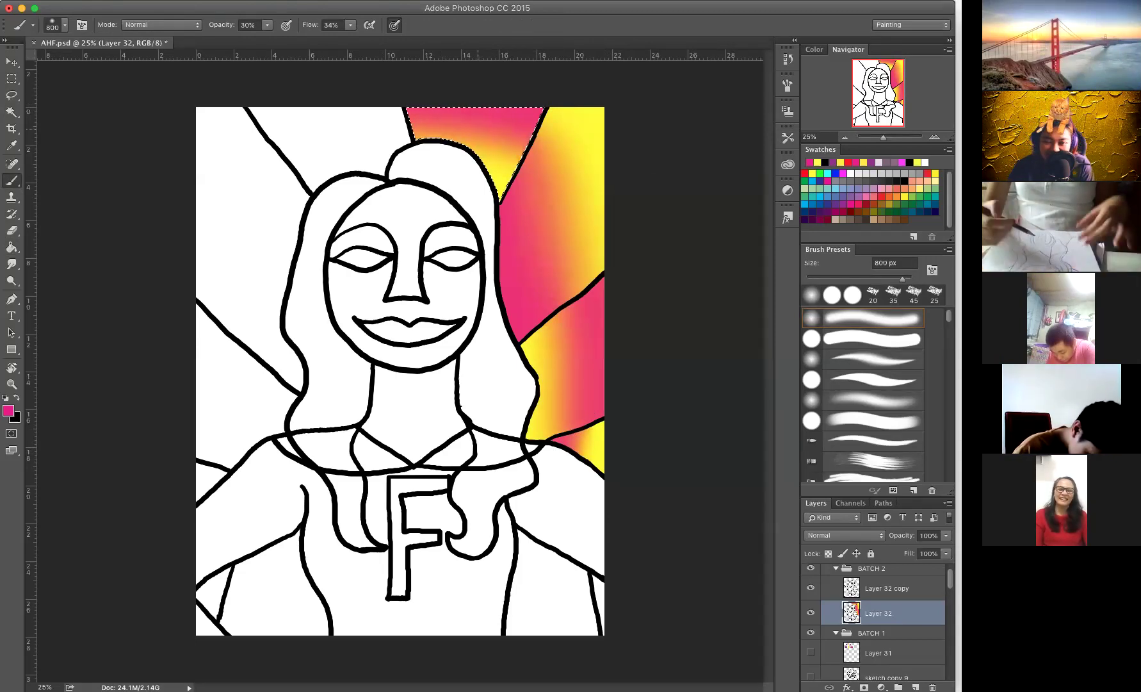
Step: Fill the adjacent upper-left background section with yellow and blend magenta outward from the hair with the 800 px soft brush
key("g")
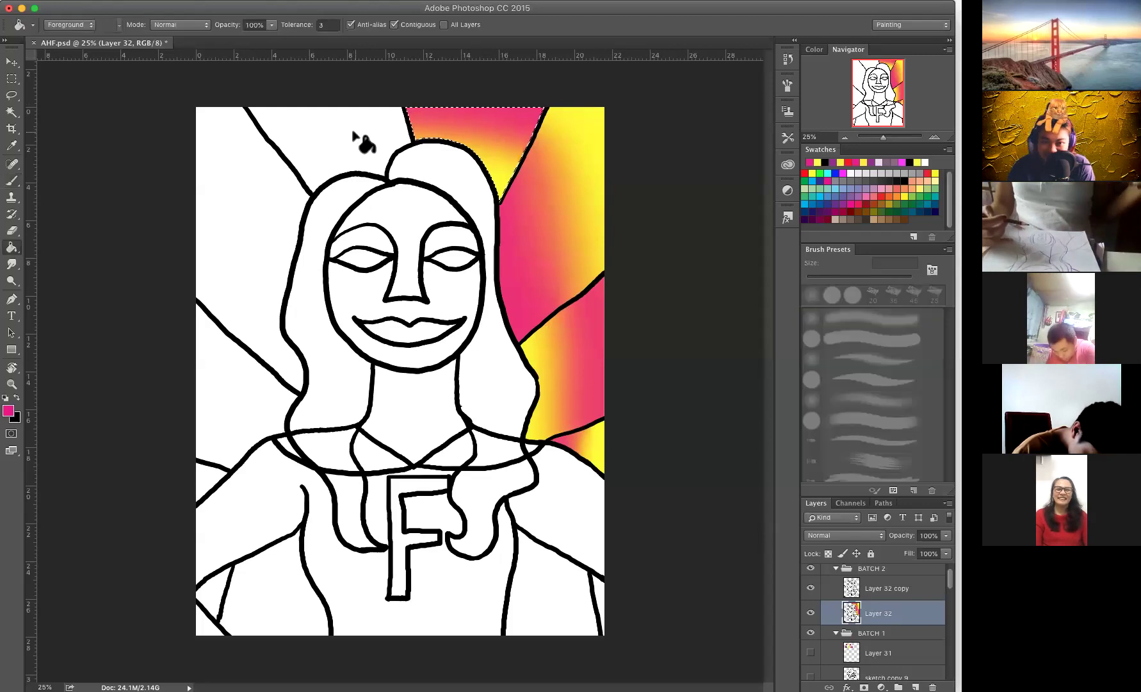
key("w")
left_click(365, 138)
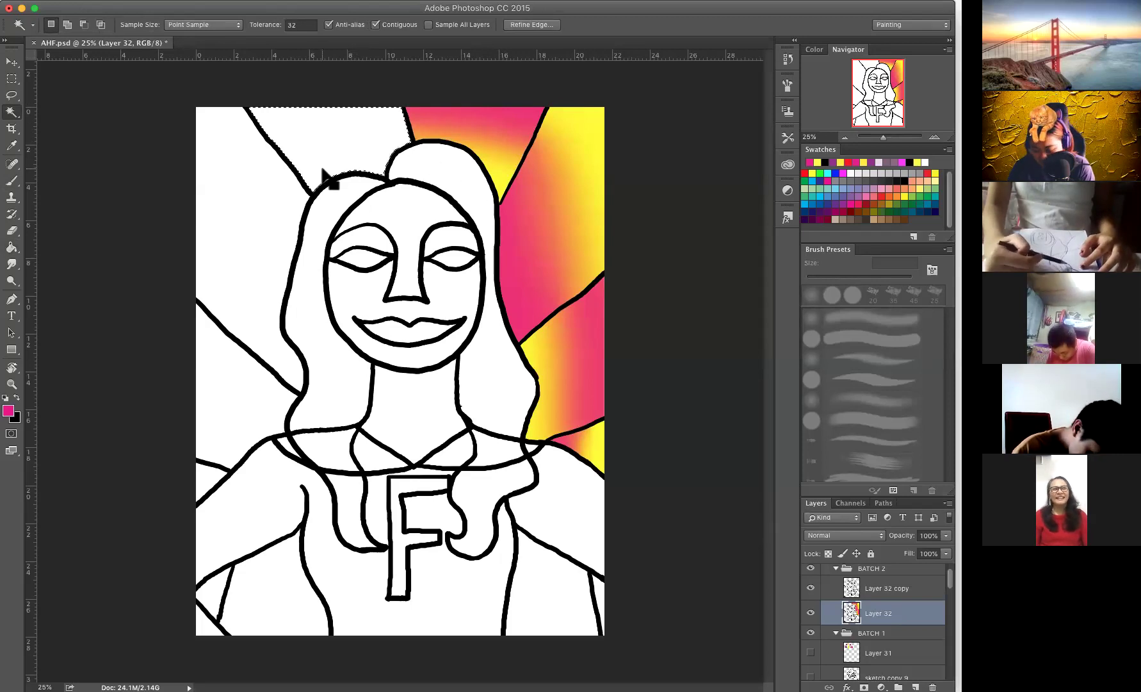
left_click(818, 162)
key("g")
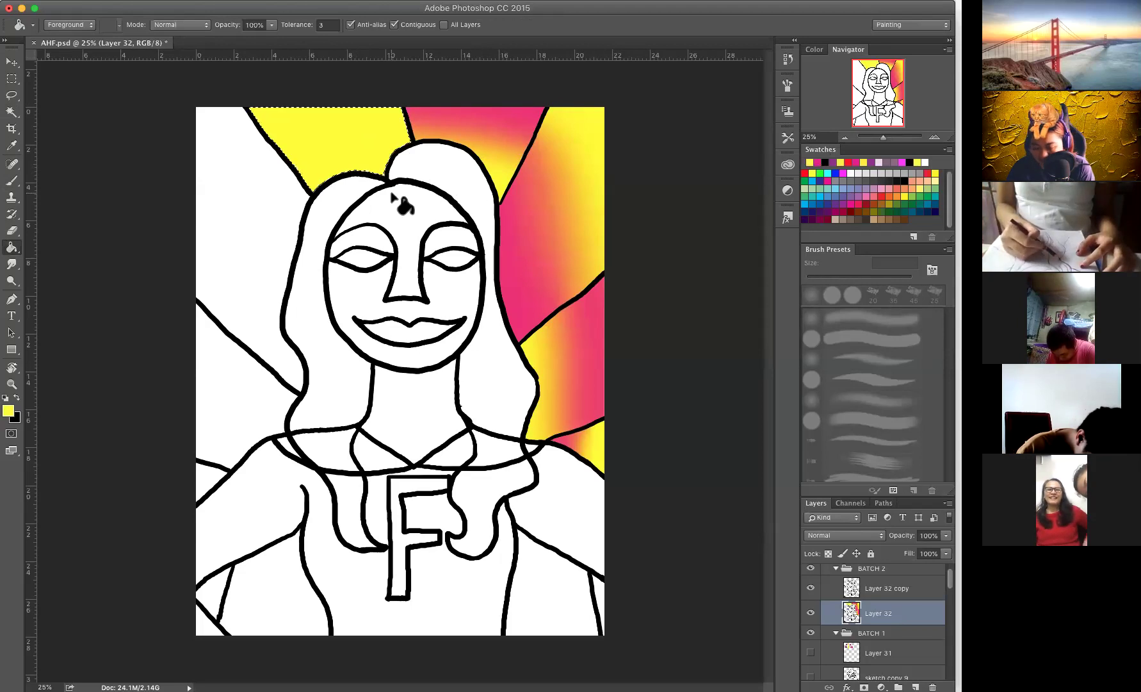
key("b")
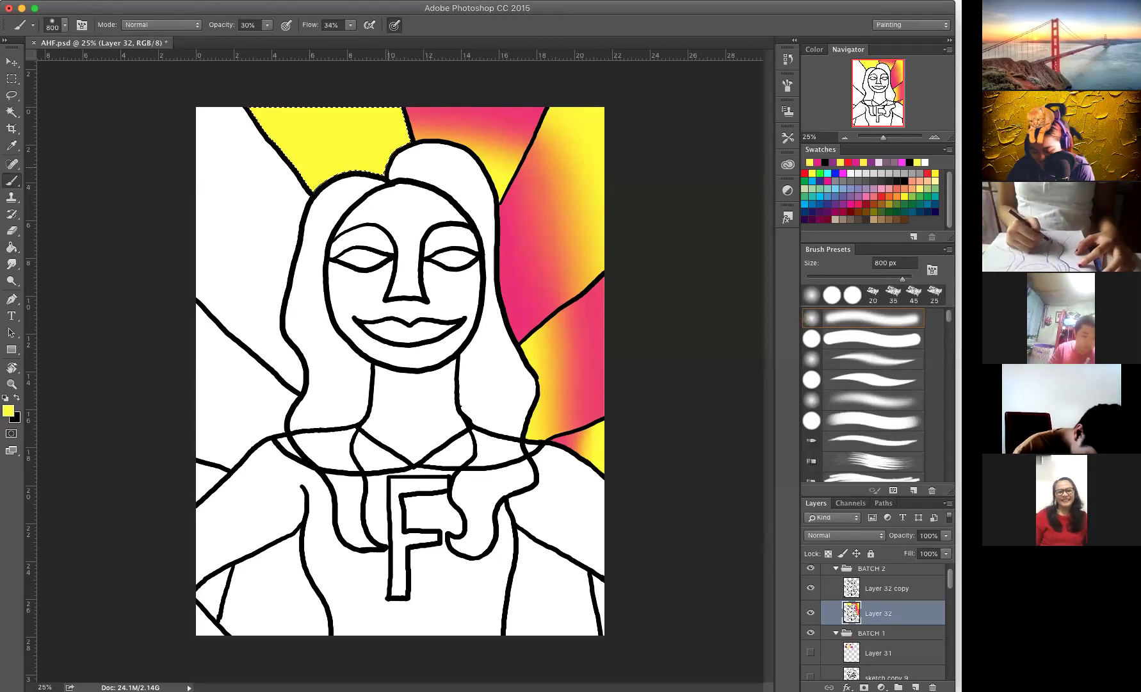
left_click(818, 162)
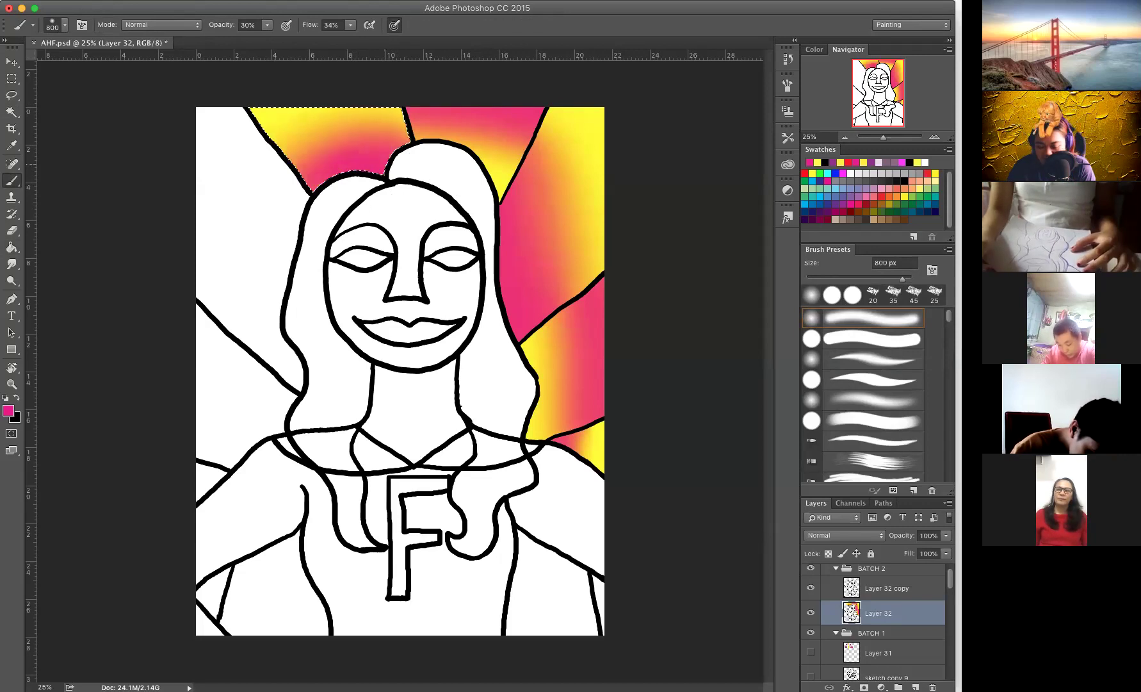
Step: Select the large background section between the page's left edge and the hair and fill it with yellow
key("w")
left_click(256, 230)
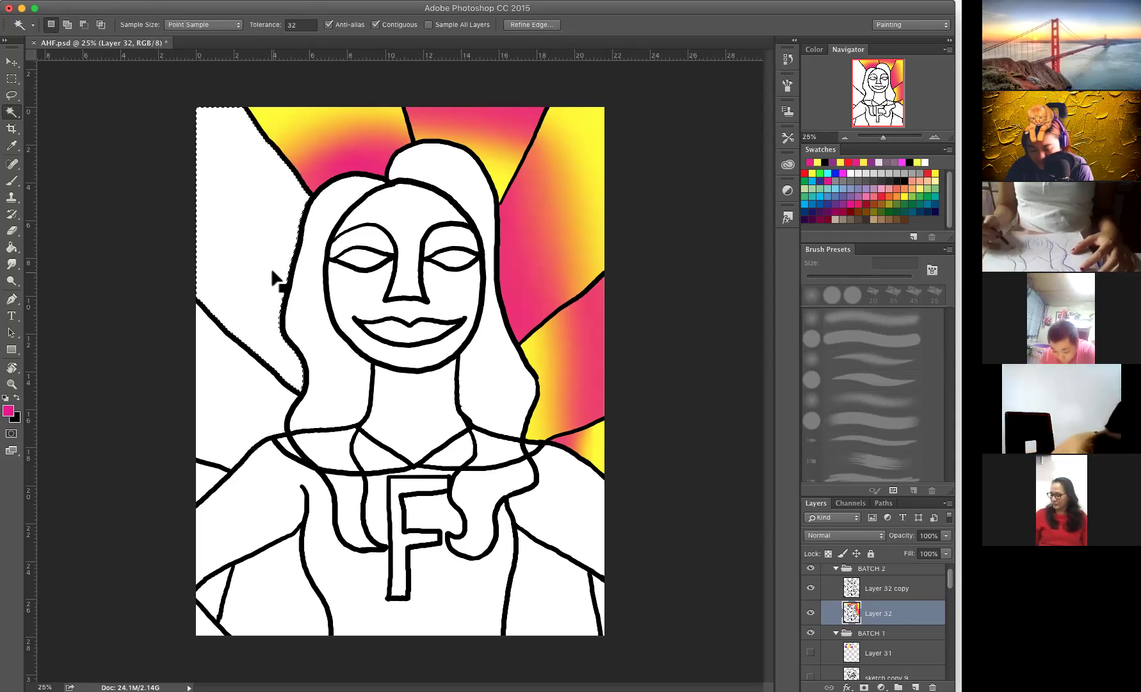
key("g")
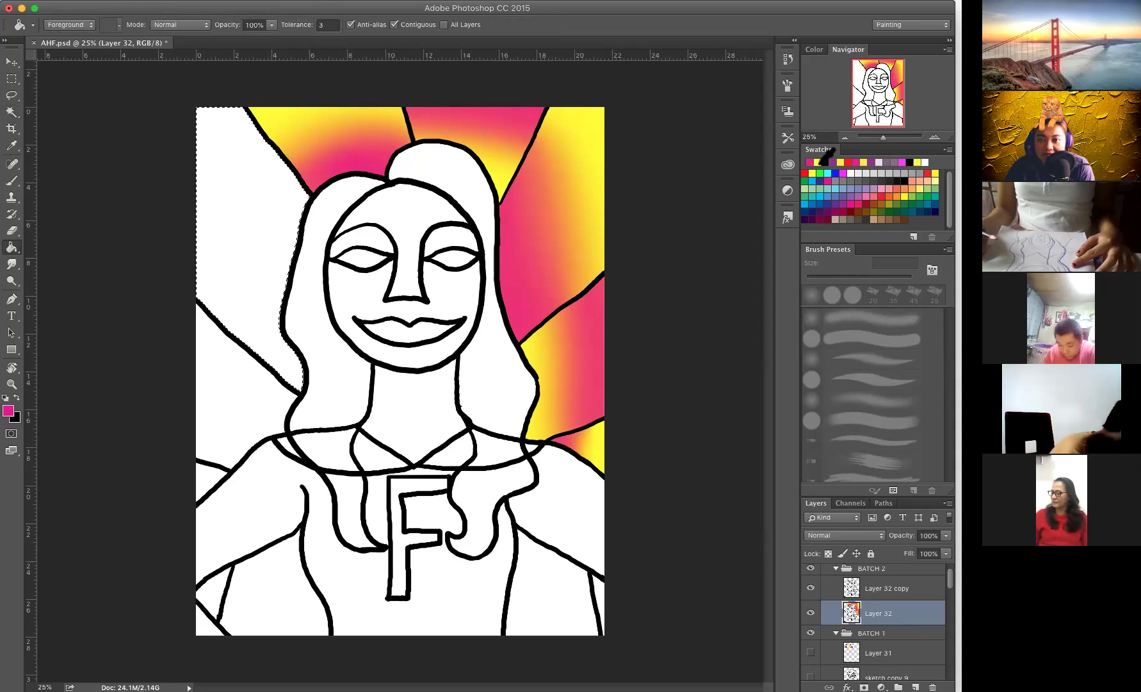
left_click(820, 163)
left_click(274, 236)
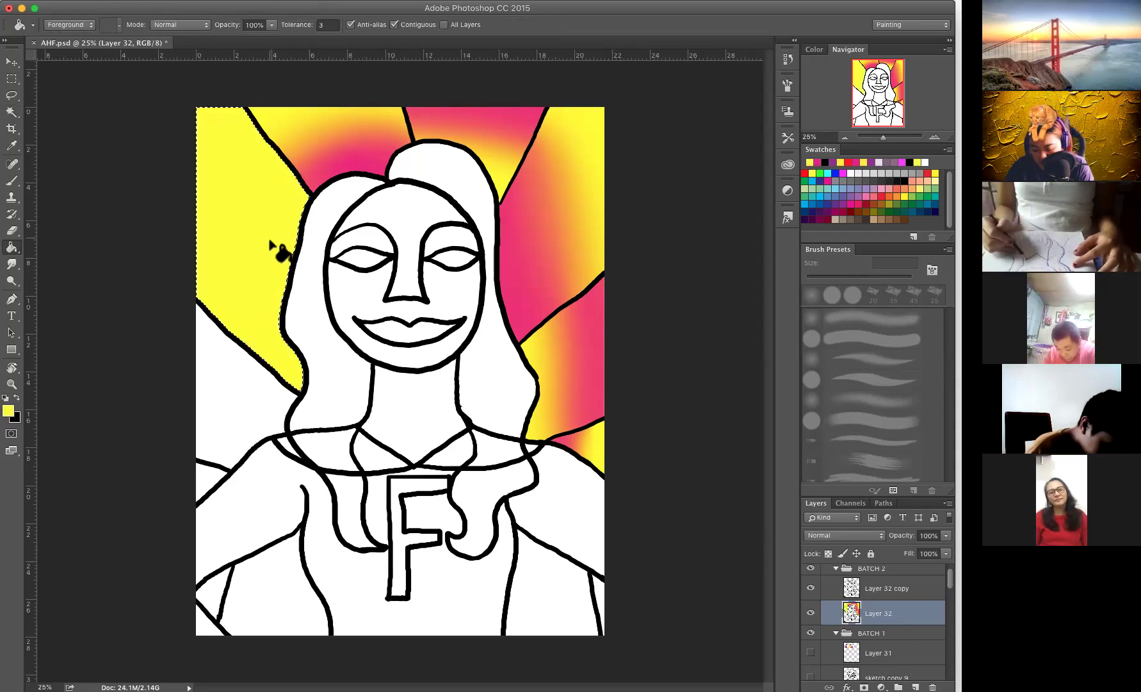
Step: Blend magenta into the large left section from the page edge toward the hair with the 800 px soft brush
key("b")
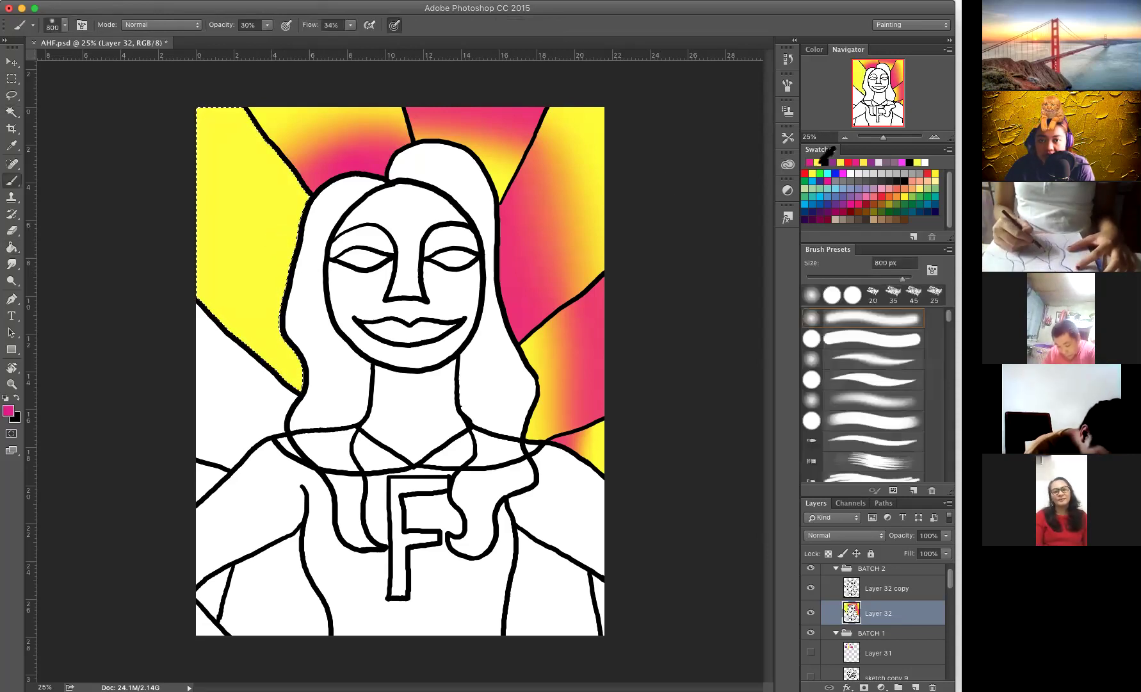
mouse_move(235, 154)
left_mouse_down()
mouse_move(241, 214)
mouse_move(226, 260)
left_mouse_up()
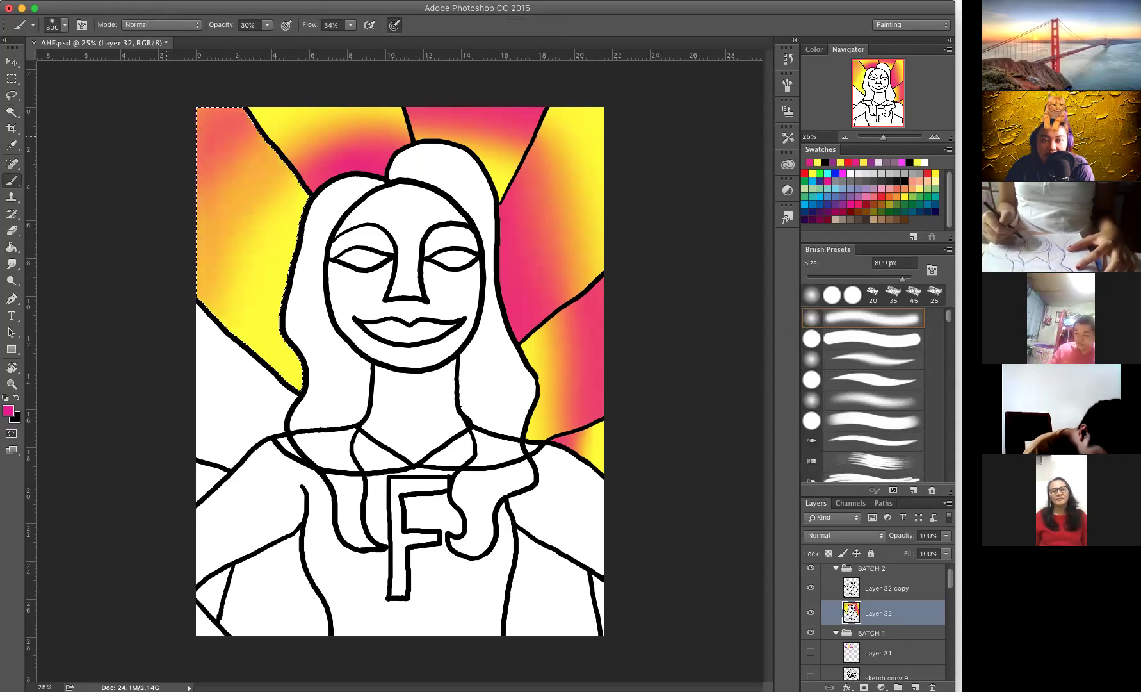
mouse_move(218, 205)
left_mouse_down()
mouse_move(239, 173)
mouse_move(249, 237)
left_mouse_up()
left_click_drag(250, 285, 268, 186)
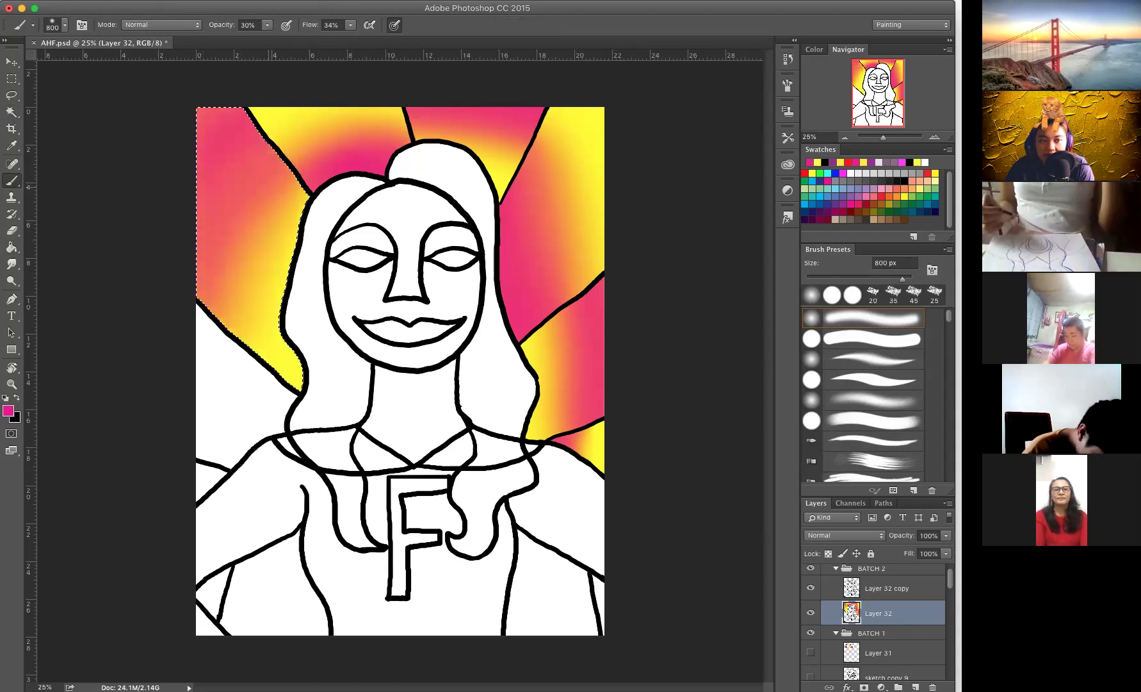
left_click_drag(260, 298, 237, 352)
left_click_drag(205, 269, 208, 166)
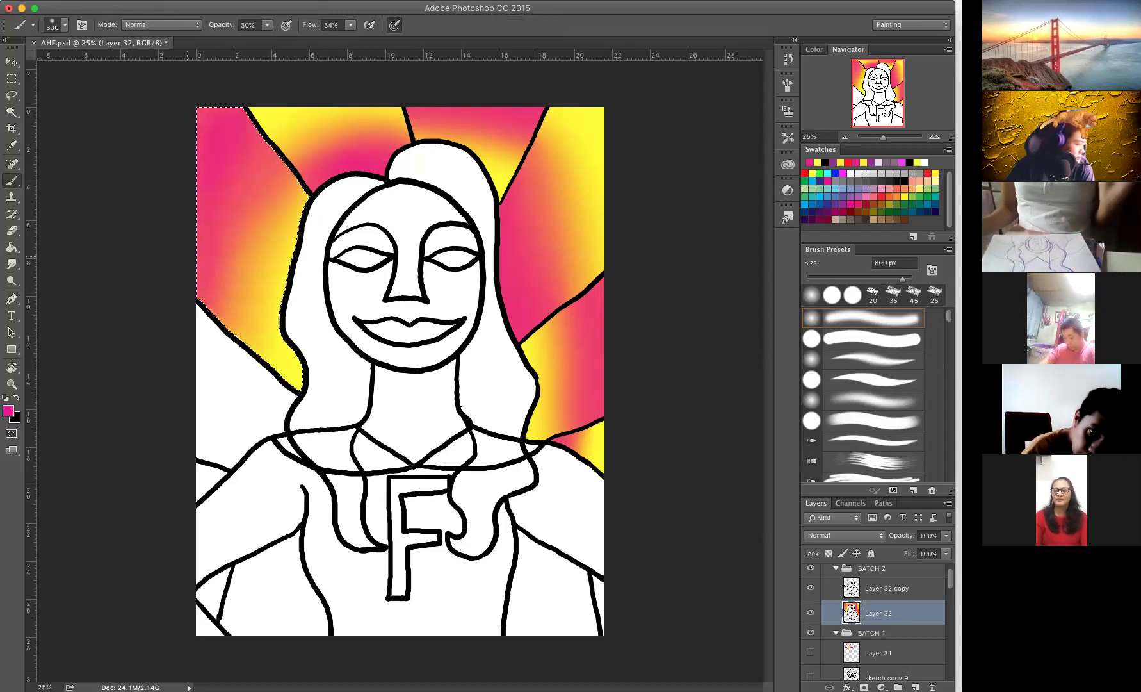
left_click_drag(295, 224, 234, 346)
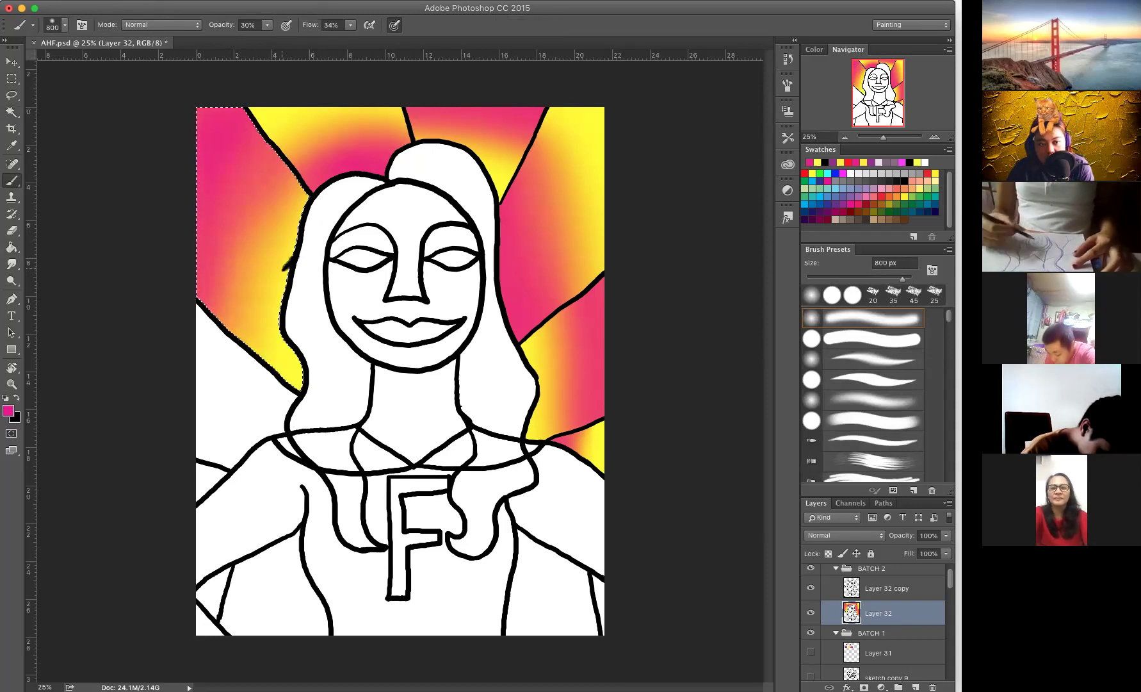
Step: Brush yellow back over the hair side of the large left section to soften its transition into magenta
left_click(817, 162)
left_click_drag(282, 186, 243, 314)
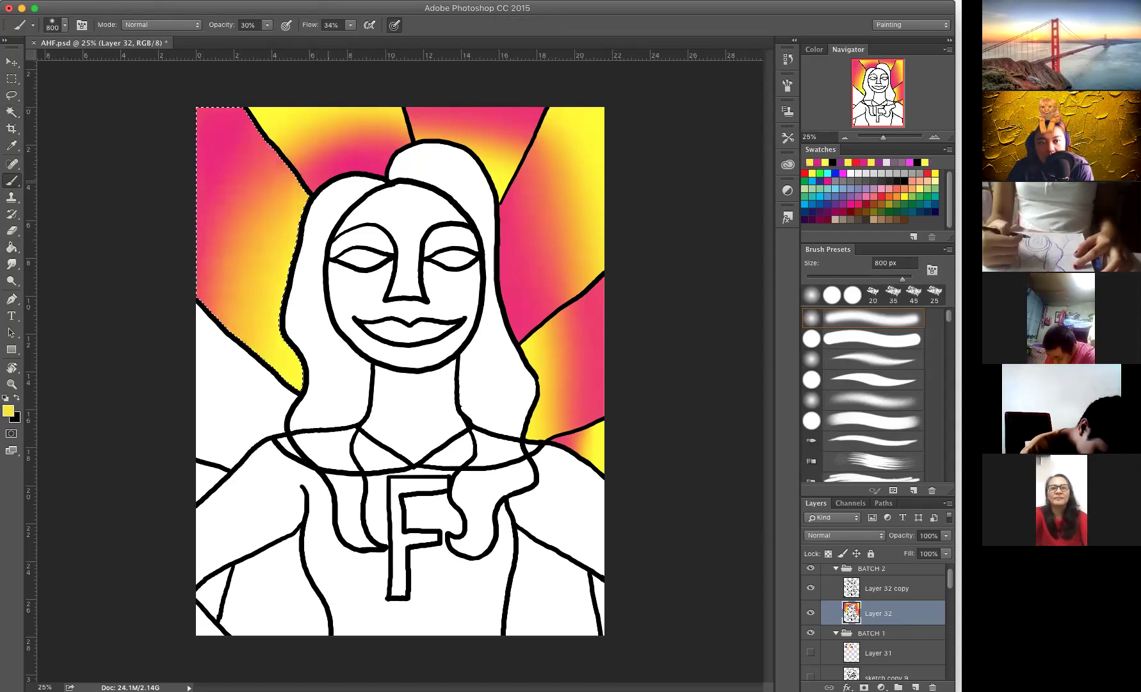
left_click_drag(275, 192, 237, 307)
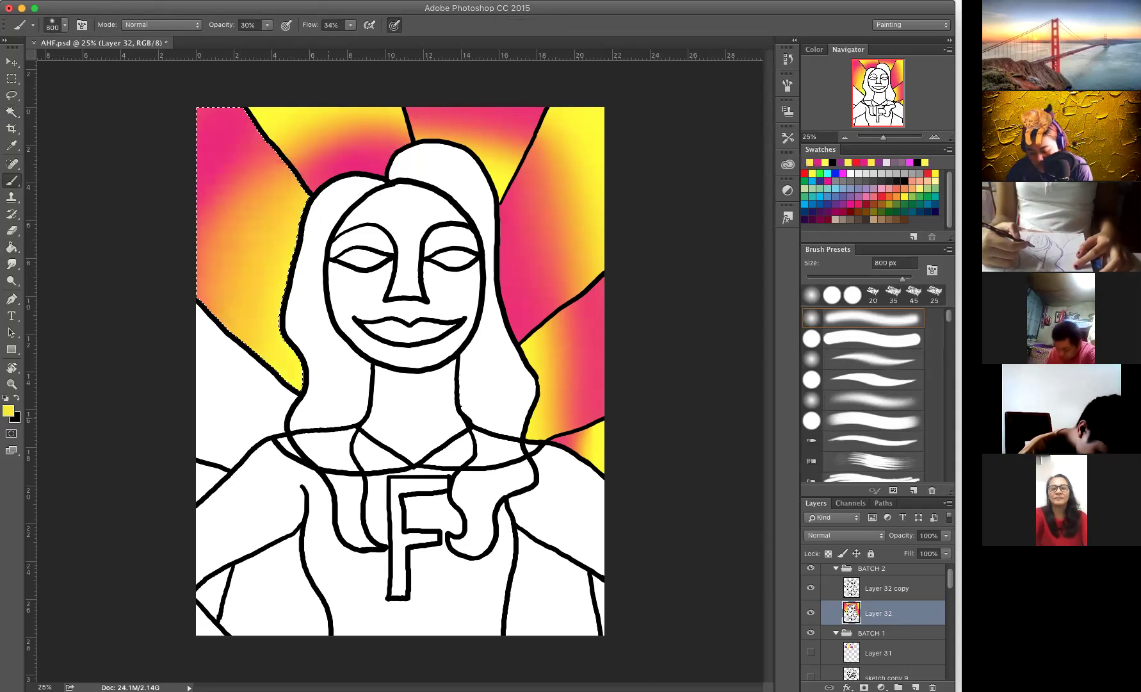
Step: Select the background section directly below, between the hair and the left shoulder line, and fill it with yellow
key("w")
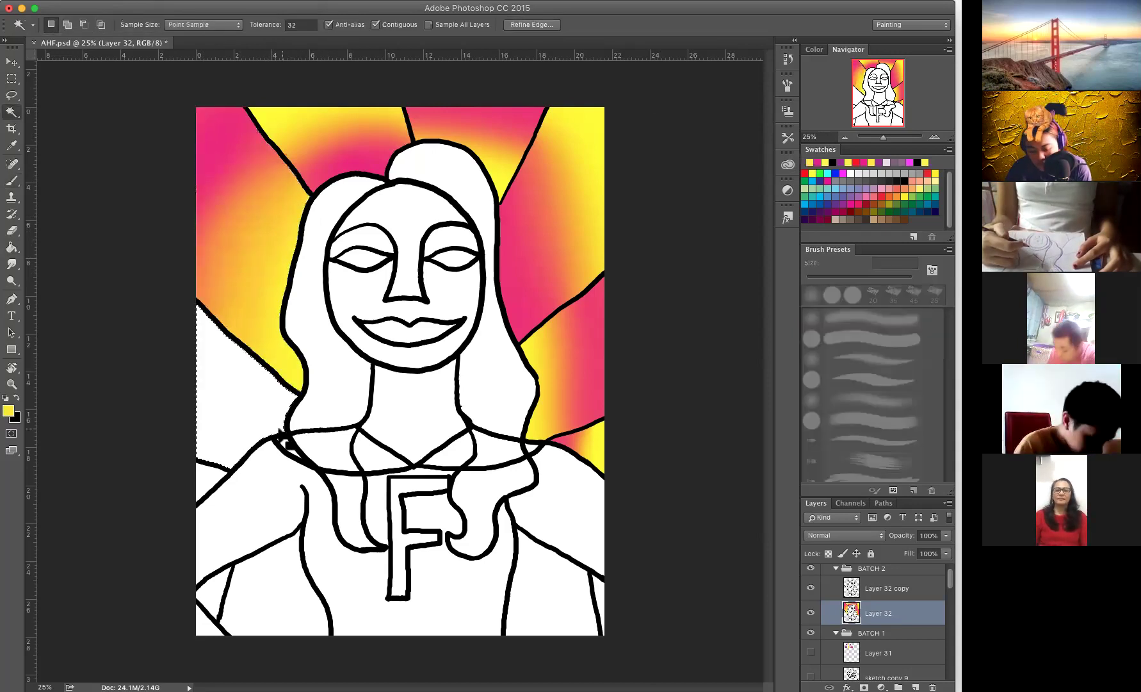
left_click(265, 415)
key("g")
left_click(260, 404)
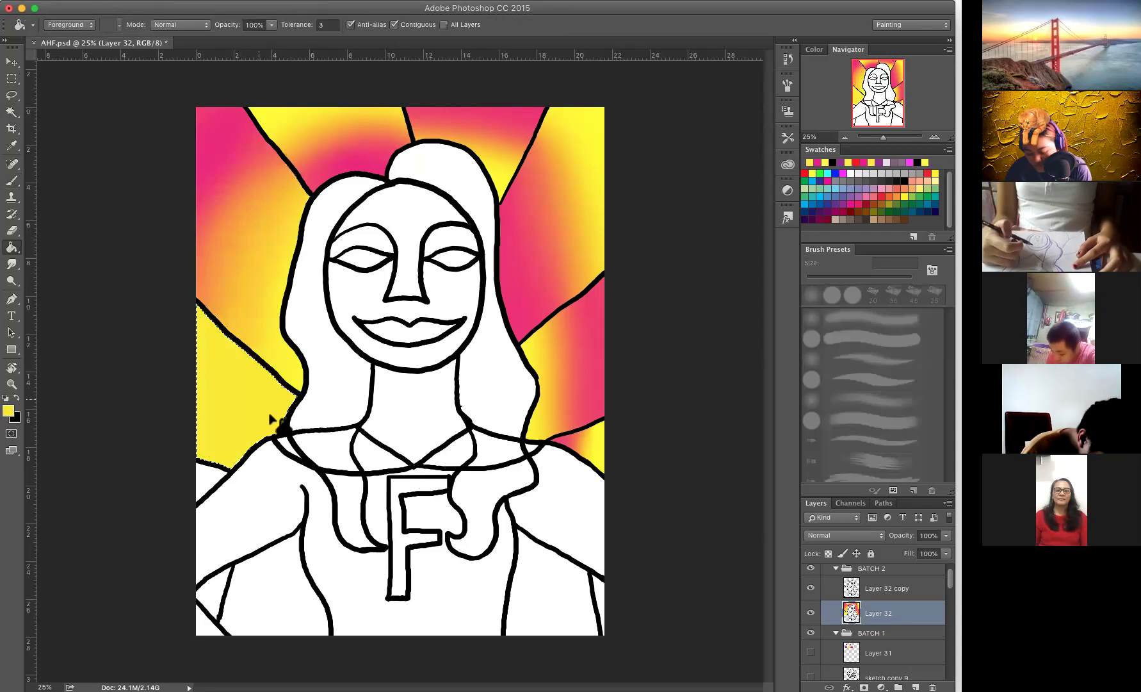
Step: Blend magenta along the hair and shoulder side of the new yellow section with the 800 px soft brush
key("b")
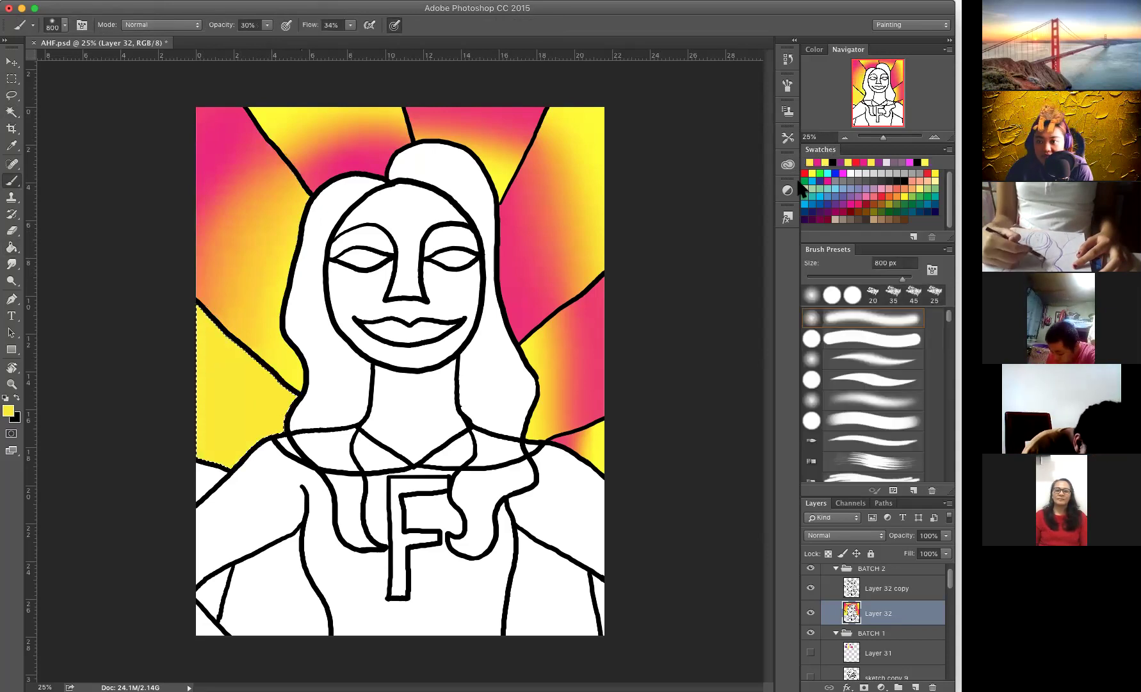
left_click(809, 163)
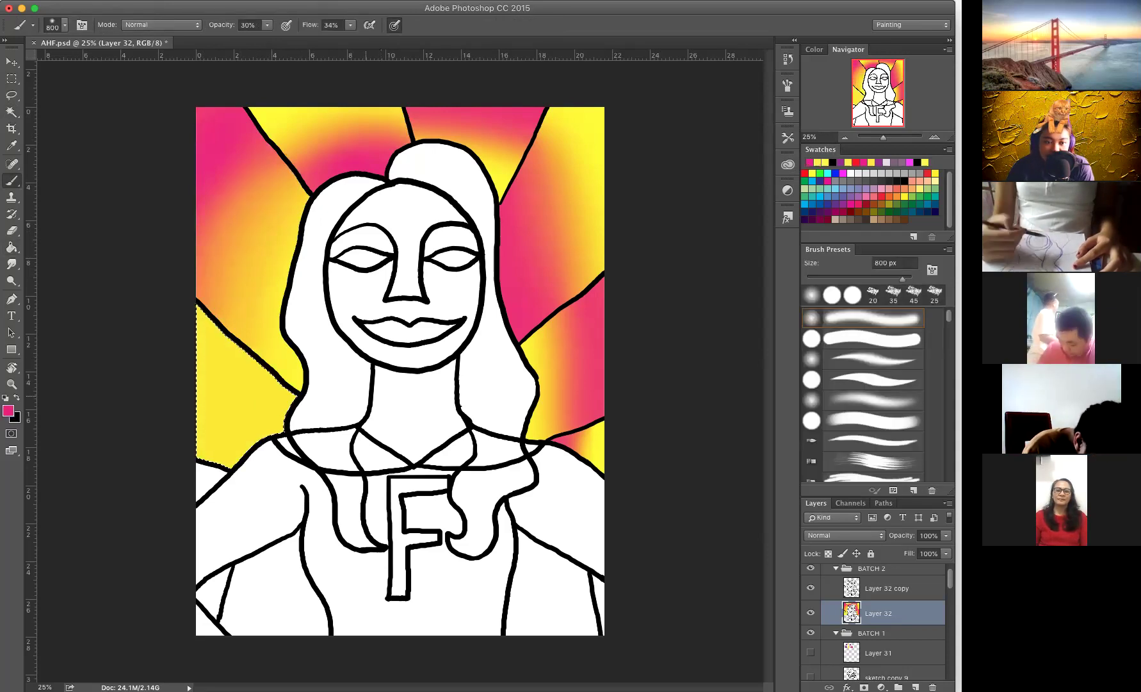
left_click_drag(282, 394, 224, 455)
left_click_drag(282, 384, 221, 451)
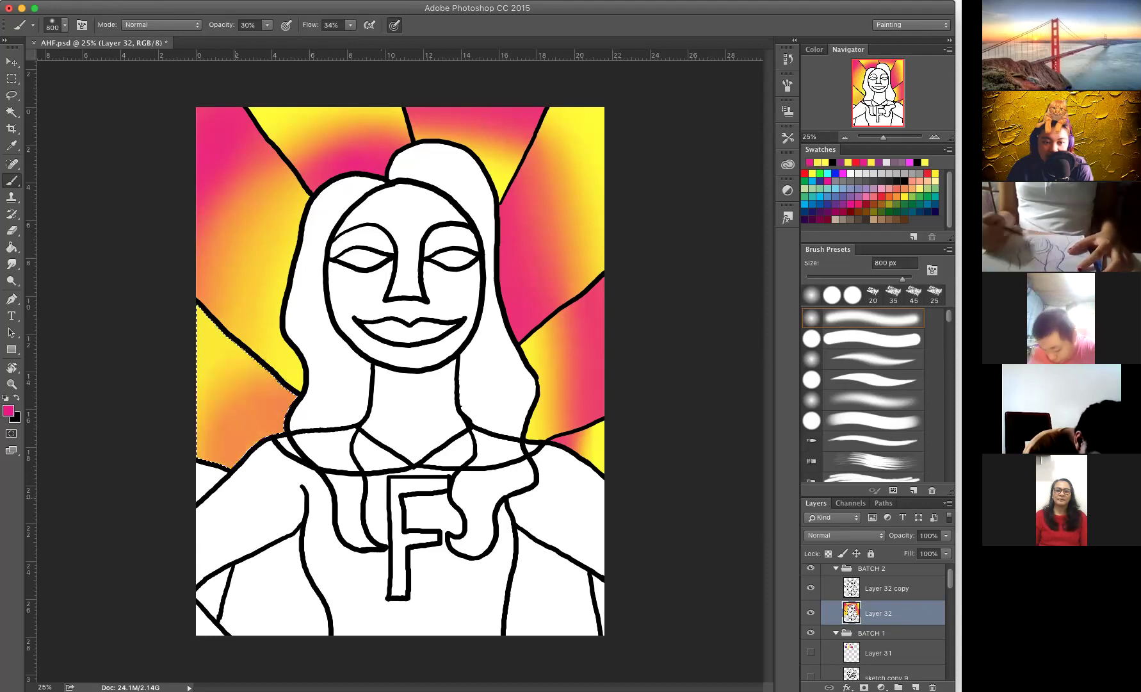
left_click_drag(281, 384, 221, 451)
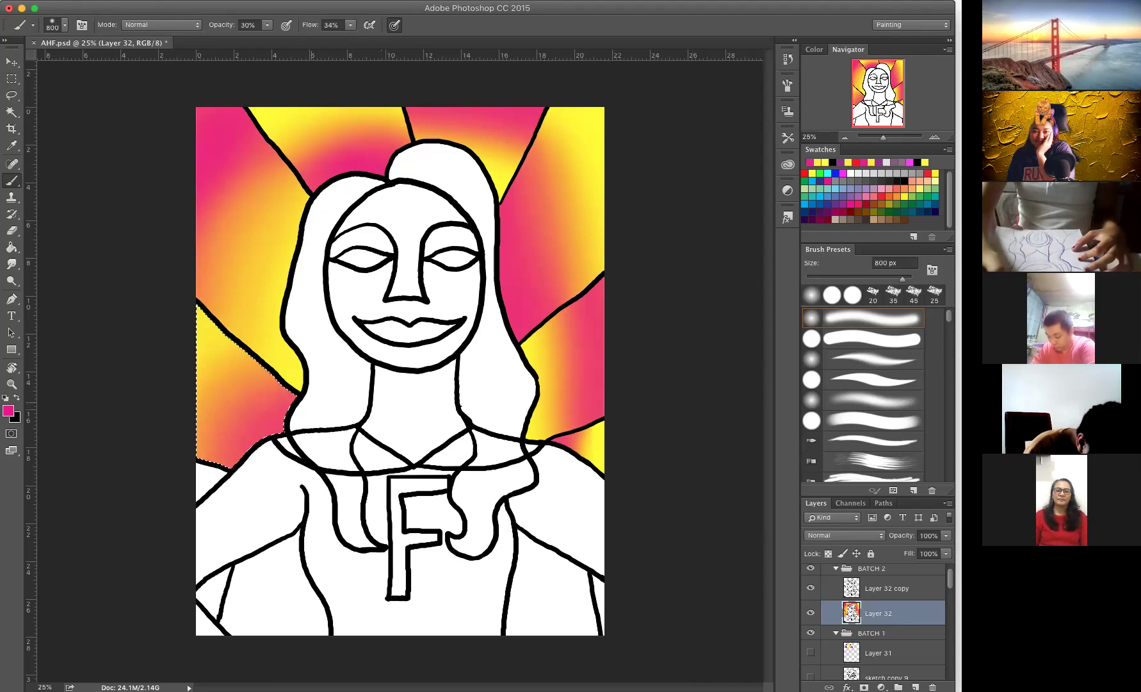
left_click_drag(230, 397, 256, 436)
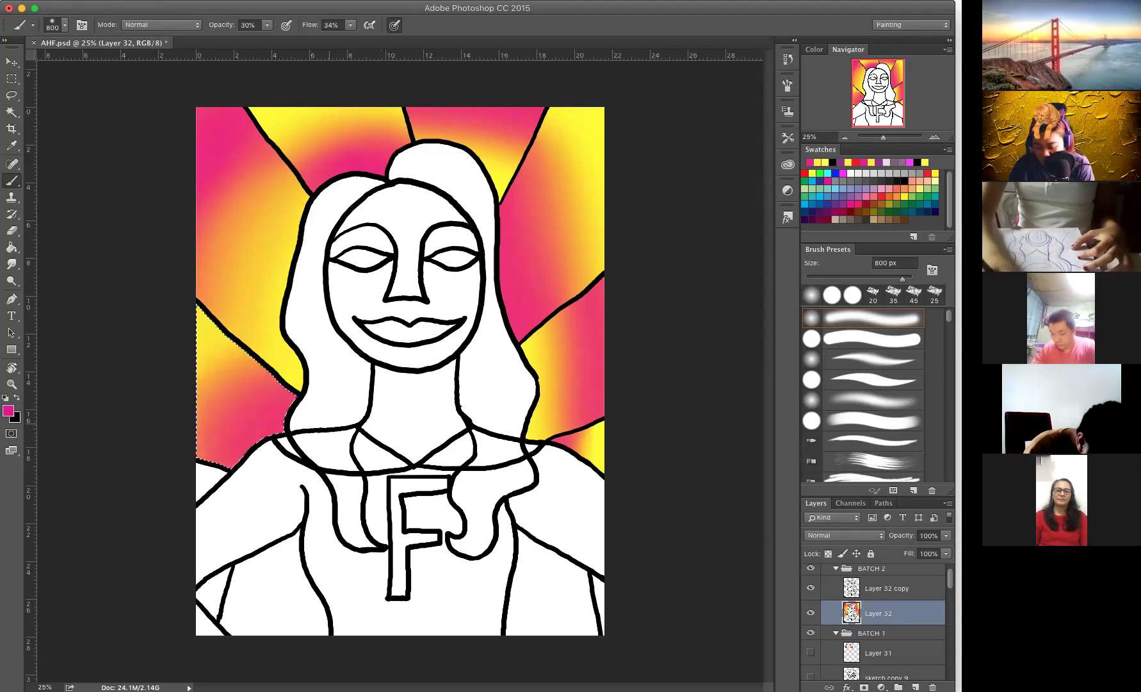
Step: Select the small white background section at the page's left edge above the arm and fill it with yellow
key("w")
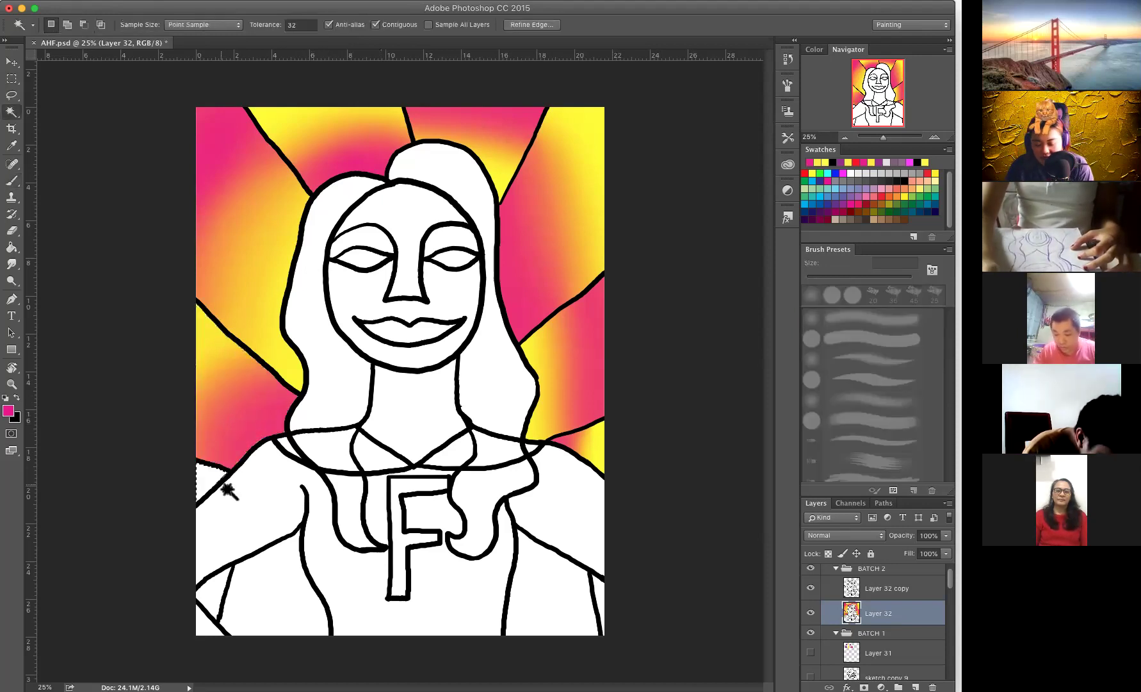
left_click(224, 488)
key("g")
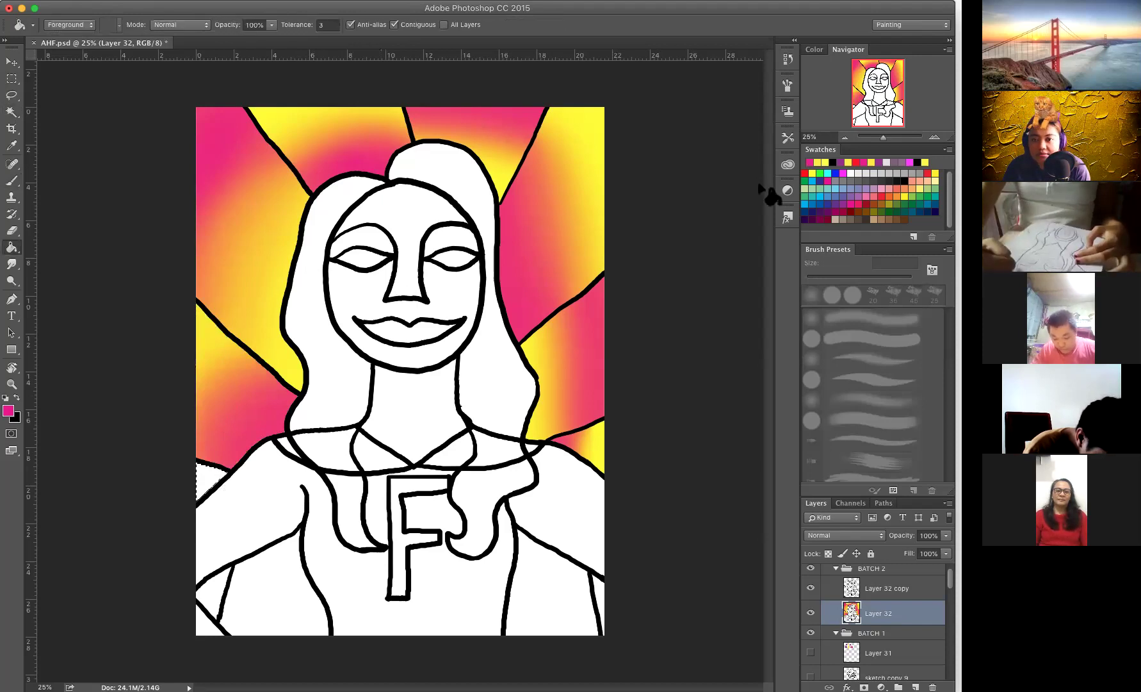
left_click(204, 456, "alt")
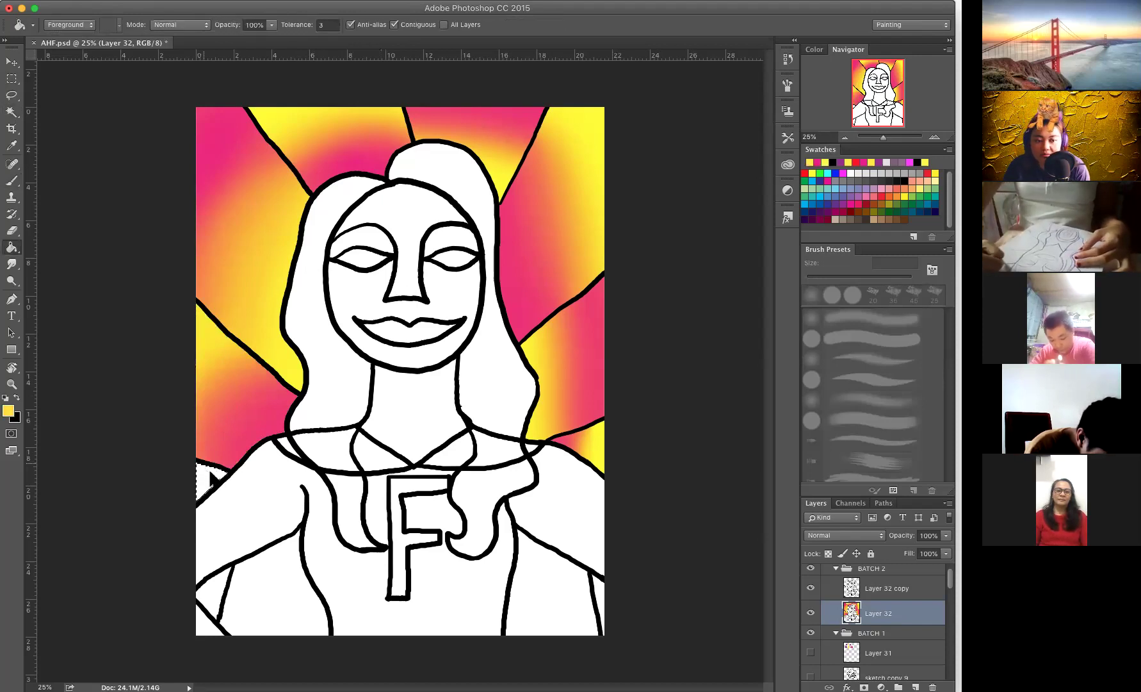
left_click(225, 490)
Step: Blend magenta into the lower page-edge corner of the small yellow section with a 200 px soft brush
key("b")
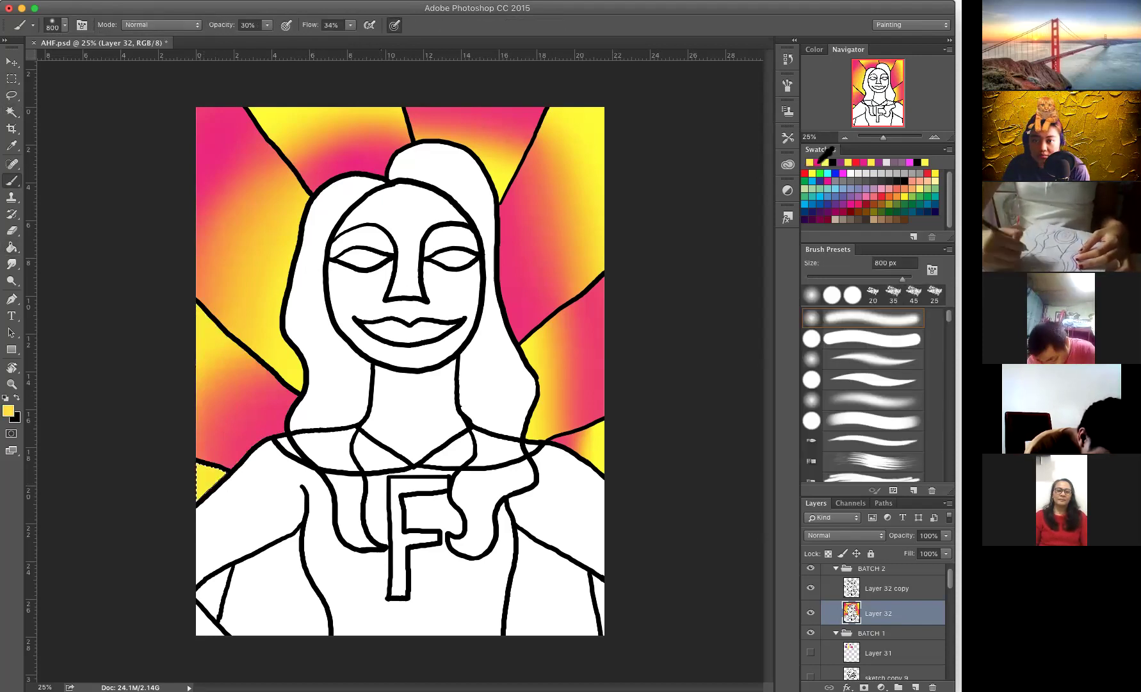
key("bracketleft")
key("bracketleft")
key("bracketleft")
key("bracketleft")
key("bracketleft")
key("bracketleft")
key("bracketleft")
mouse_move(201, 511)
left_mouse_down()
mouse_move(184, 495)
mouse_move(210, 492)
mouse_move(201, 501)
mouse_move(211, 490)
mouse_move(208, 502)
mouse_move(187, 493)
mouse_move(211, 502)
mouse_move(189, 495)
mouse_move(215, 490)
mouse_move(193, 481)
left_mouse_up()
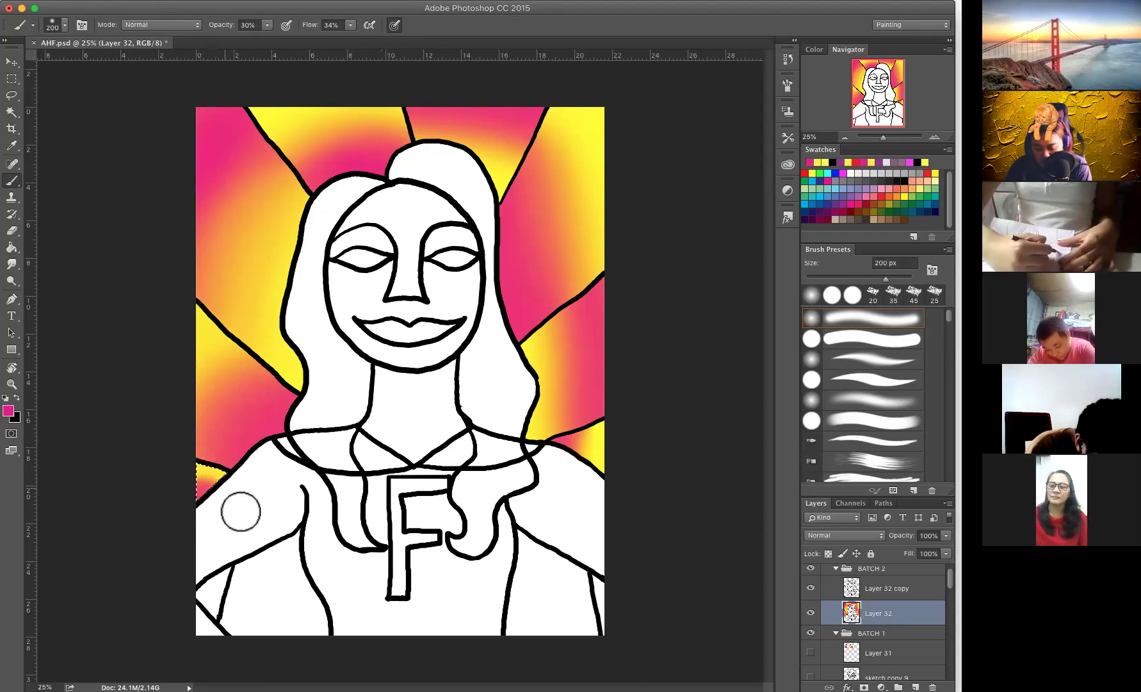
Step: Select the two small background gaps beneath the arms at the lower left and right page edges and fill both with yellow
key("w")
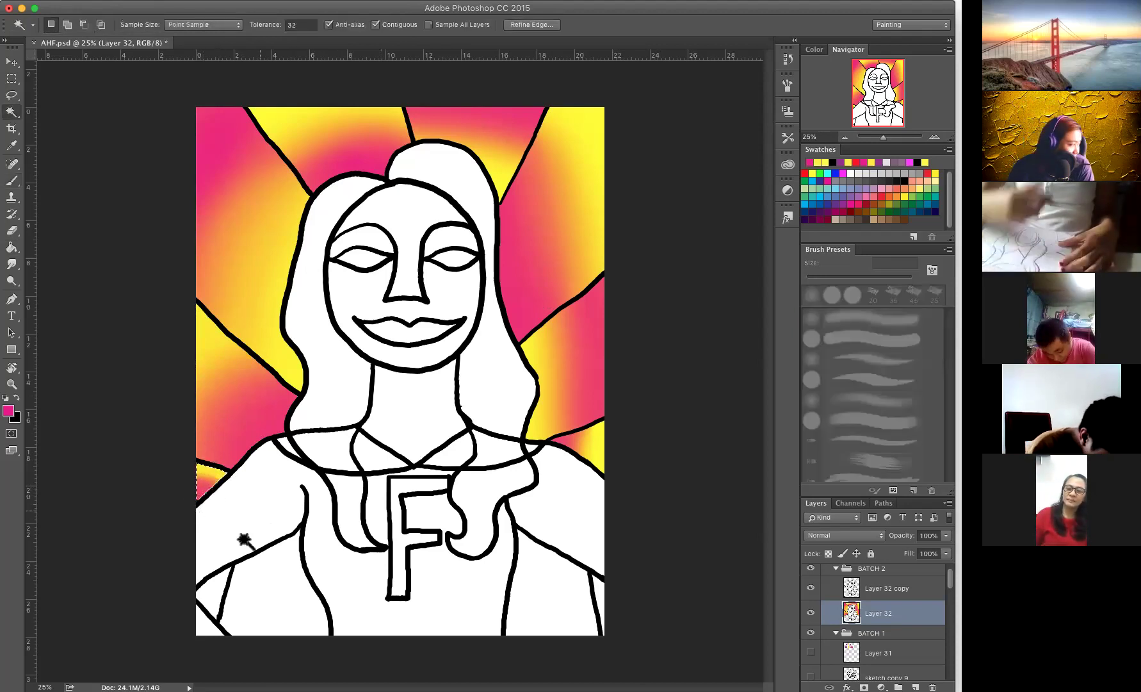
left_click(212, 591)
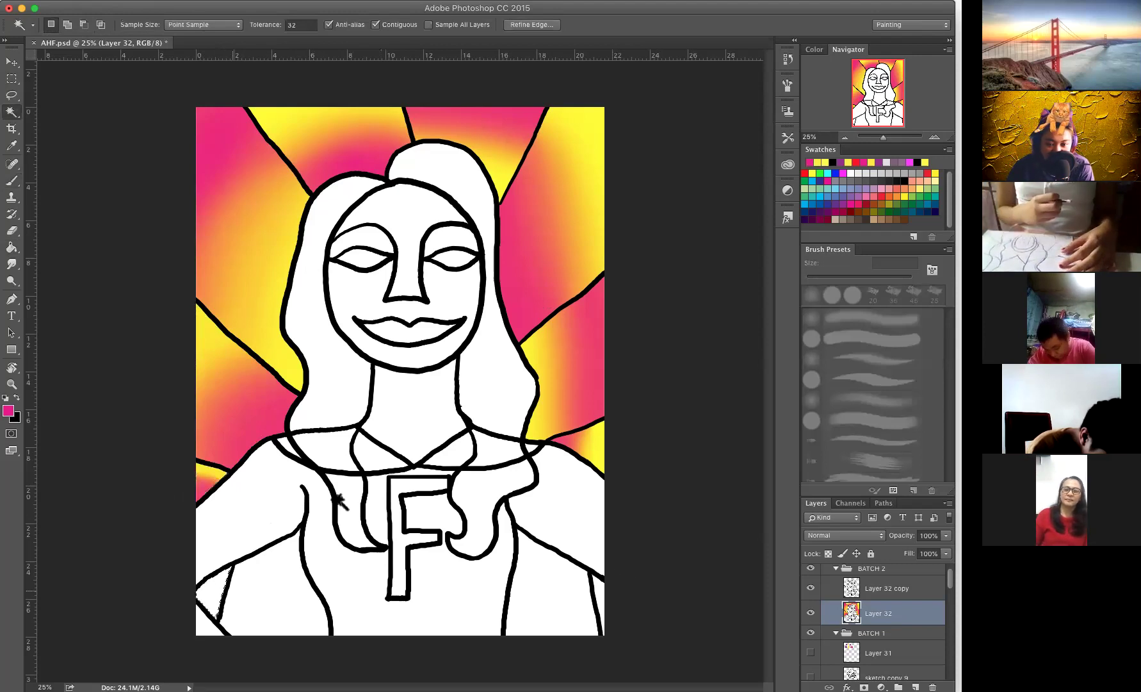
left_click(597, 585, "shift")
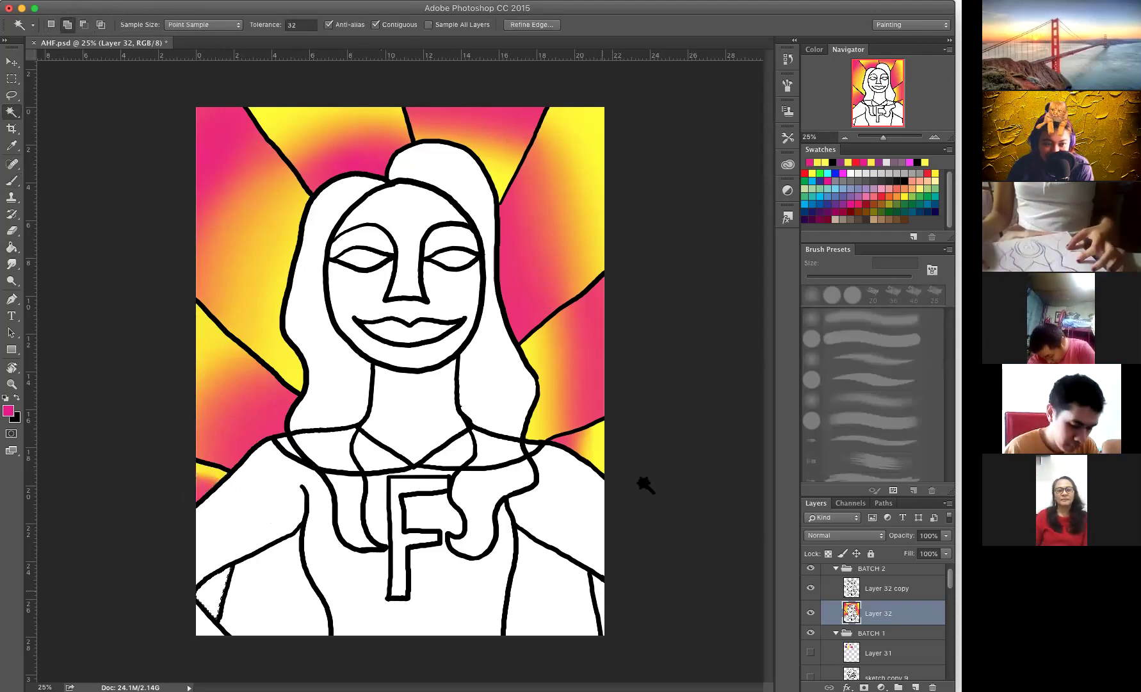
left_click(820, 163)
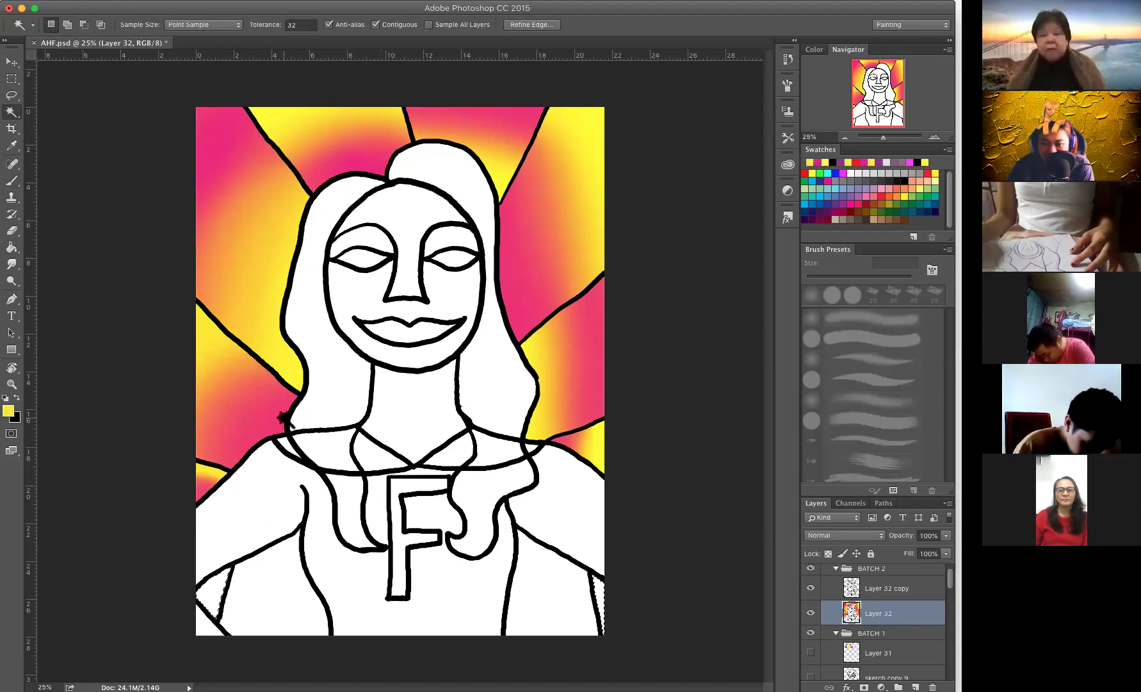
key("g")
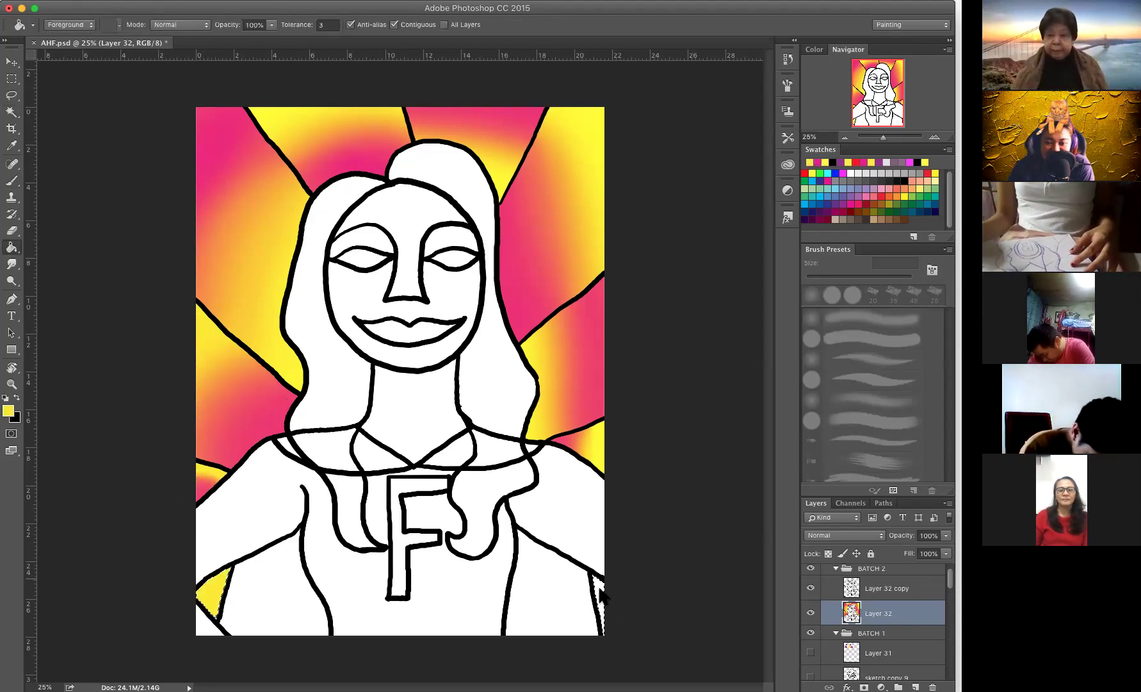
left_click(601, 589)
Step: Blend magenta into the upper parts of both lower edge sections with the 200 px soft brush
key("b")
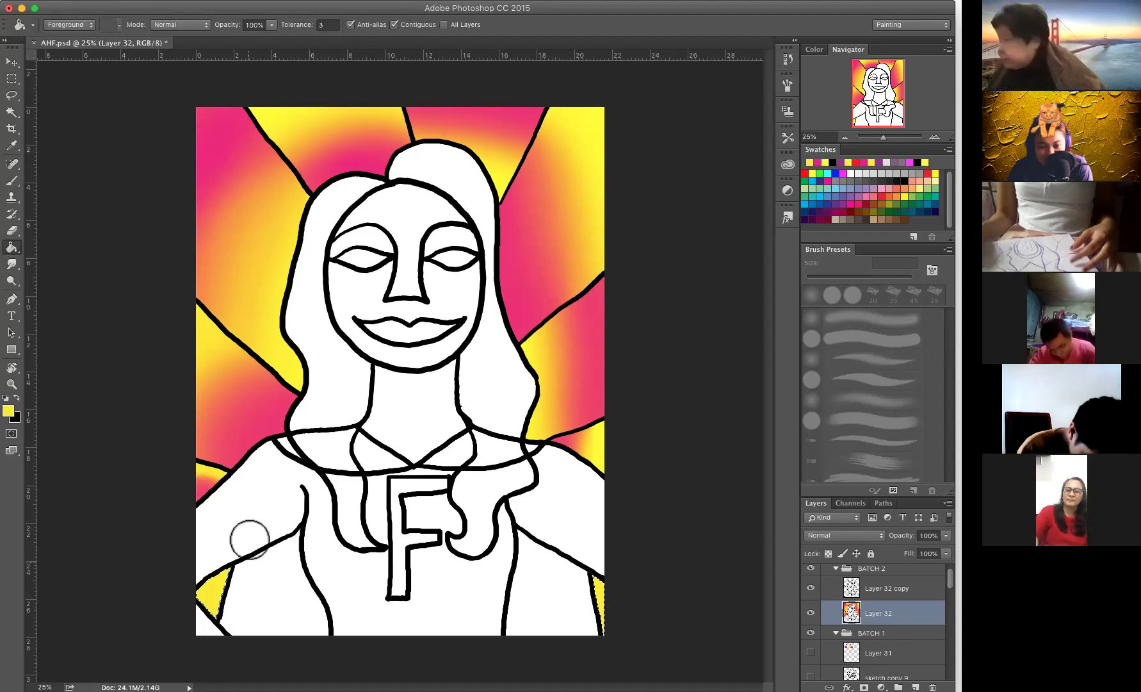
left_click(818, 162)
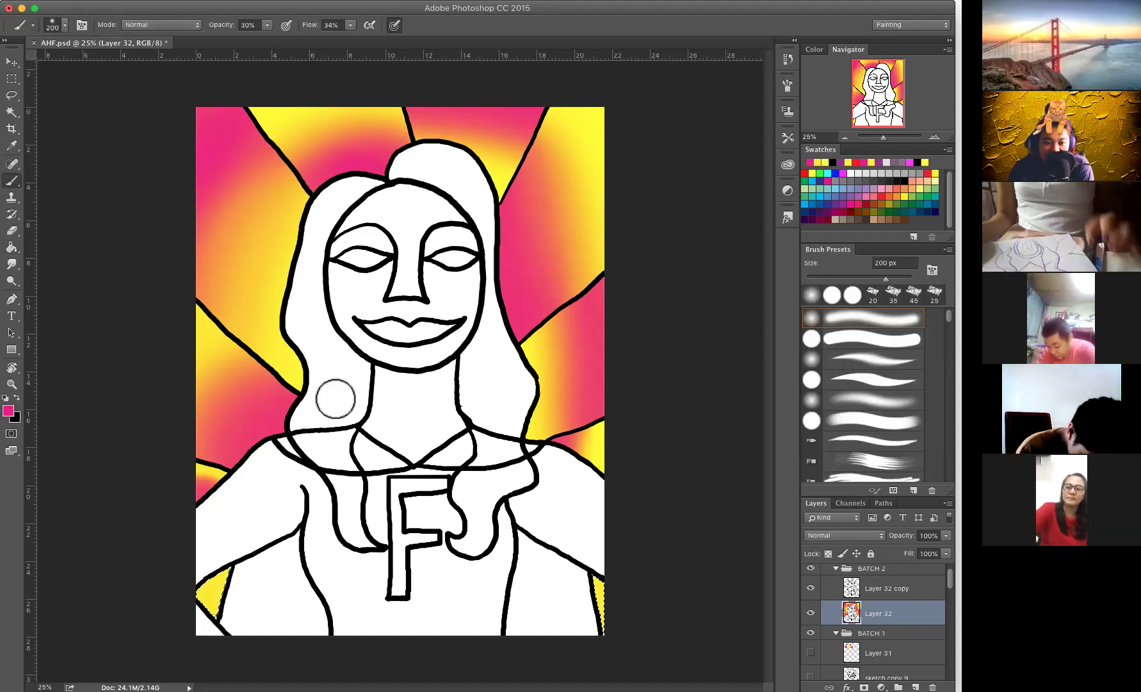
mouse_move(205, 573)
left_mouse_down()
mouse_move(236, 574)
mouse_move(246, 546)
mouse_move(241, 571)
mouse_move(222, 564)
mouse_move(241, 566)
mouse_move(229, 588)
mouse_move(199, 587)
mouse_move(209, 546)
left_mouse_up()
mouse_move(567, 580)
left_mouse_down()
mouse_move(606, 577)
mouse_move(581, 591)
mouse_move(593, 560)
mouse_move(602, 606)
left_mouse_up()
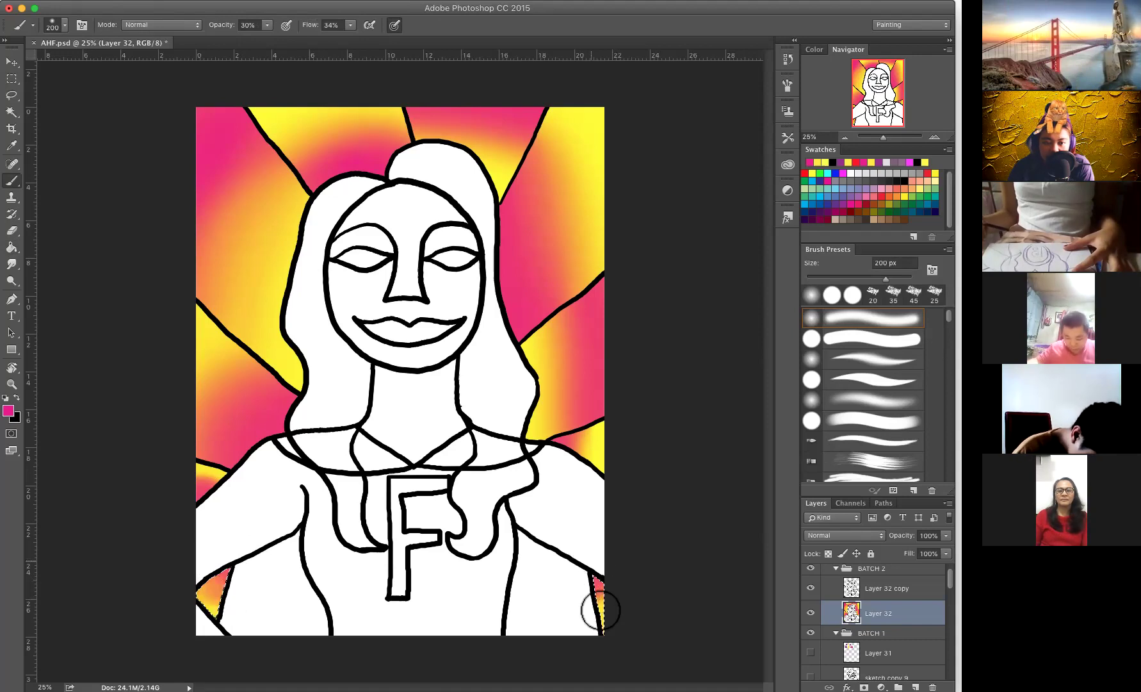
Step: Select the hair section on the left side of the face and fill it with purple
left_click(841, 161)
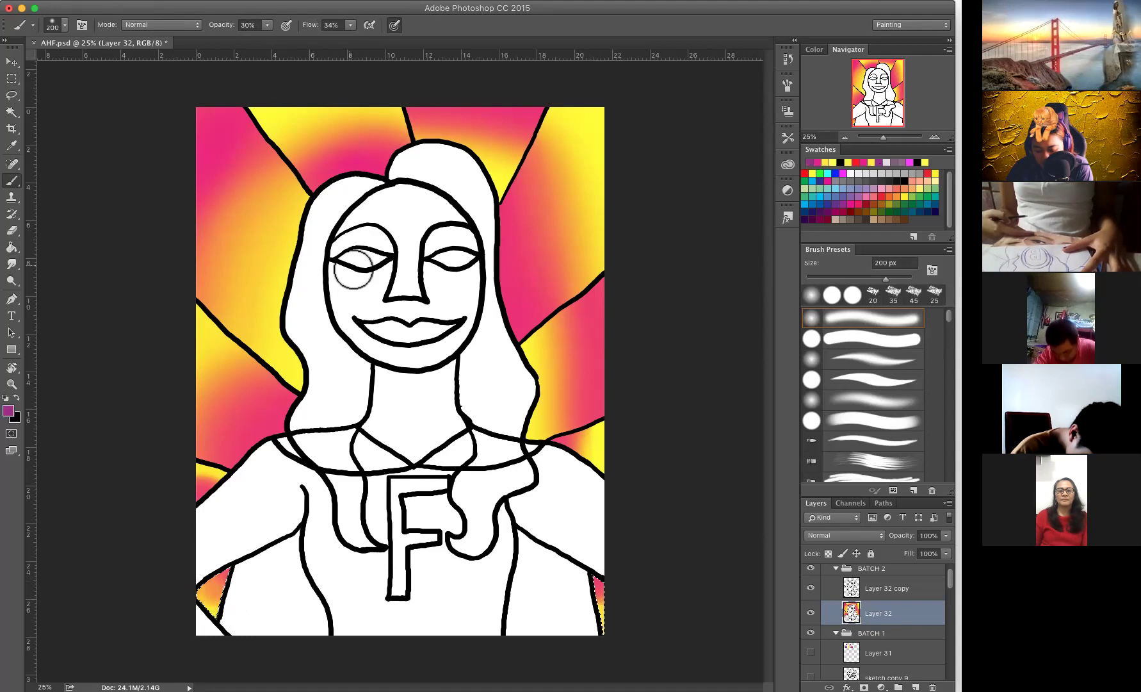
key("w")
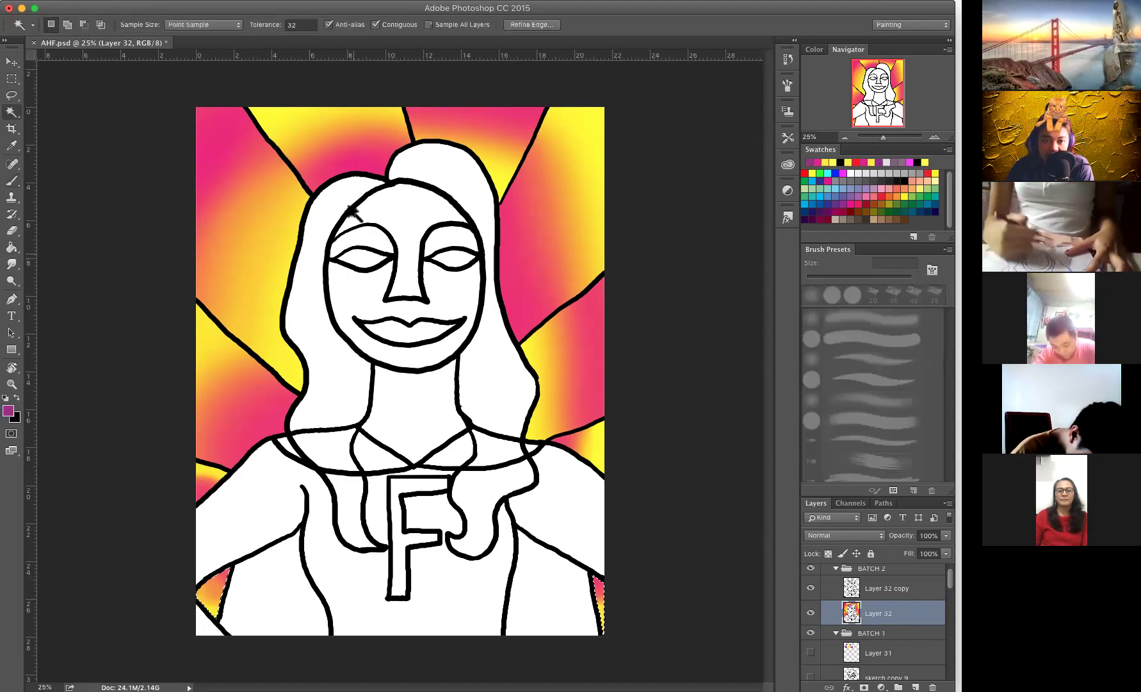
left_click(441, 171)
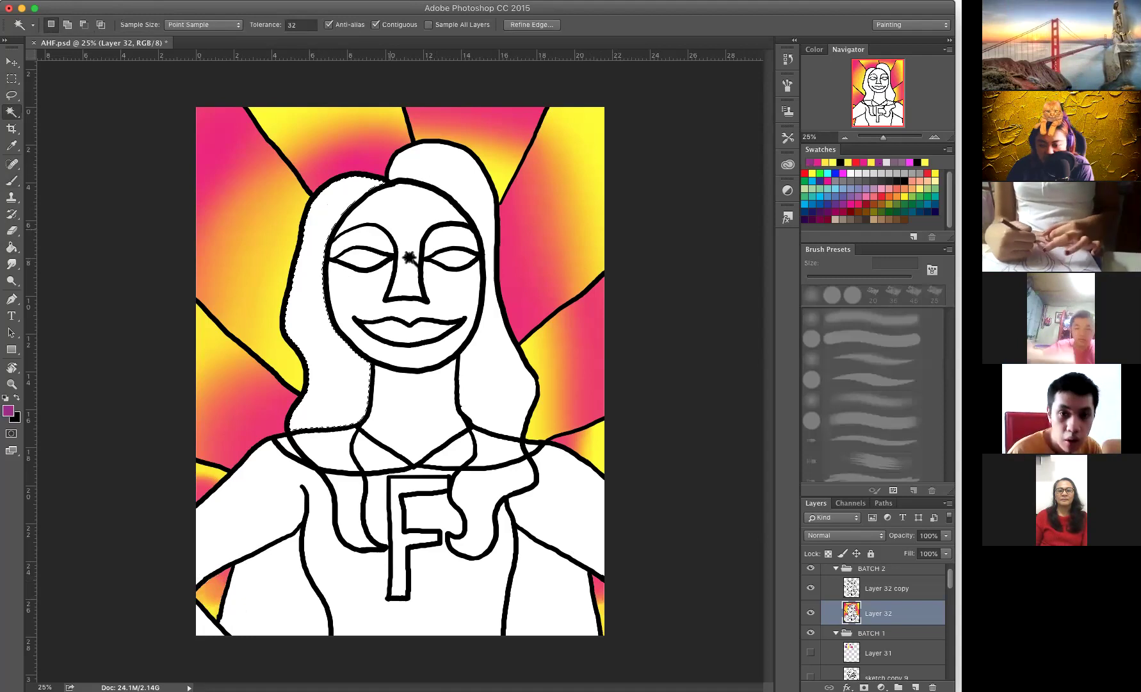
key("g")
left_click(330, 204)
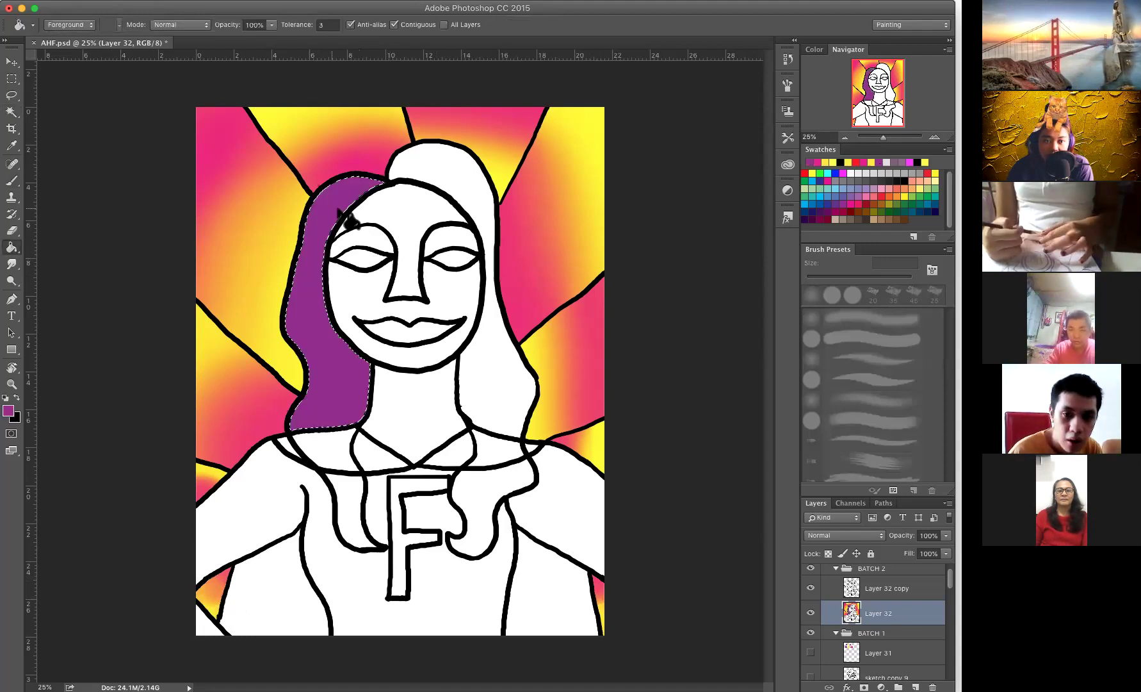
Step: Blend magenta across the middle of the purple left hair section with a 600 px soft brush
left_click(811, 163)
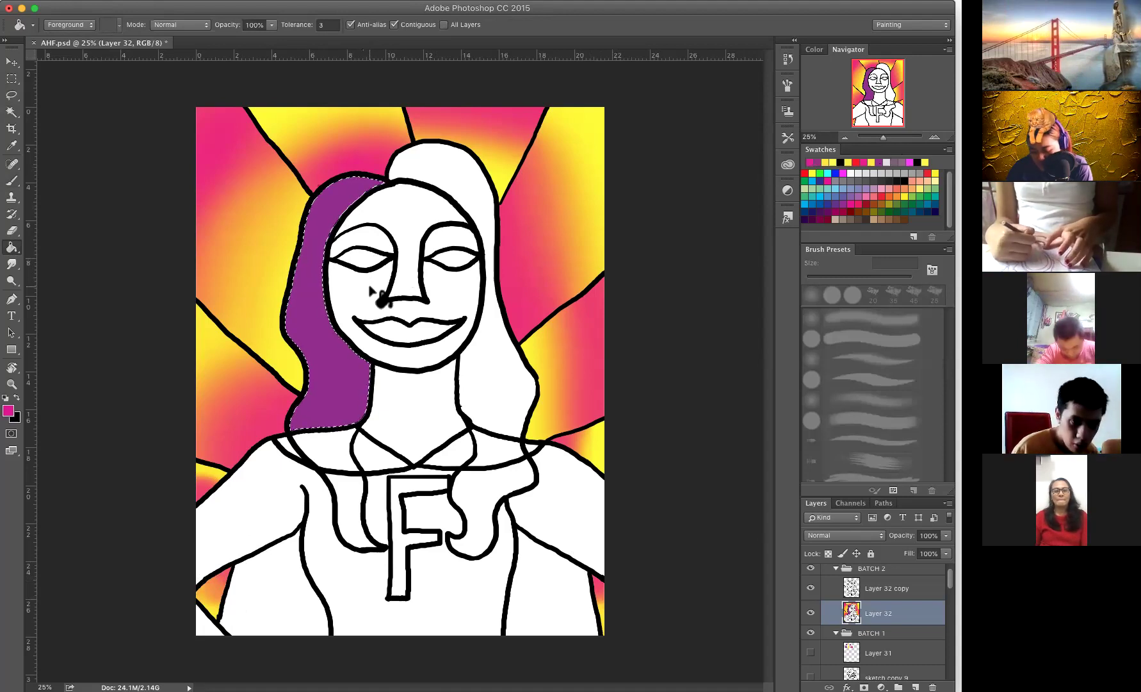
key("b")
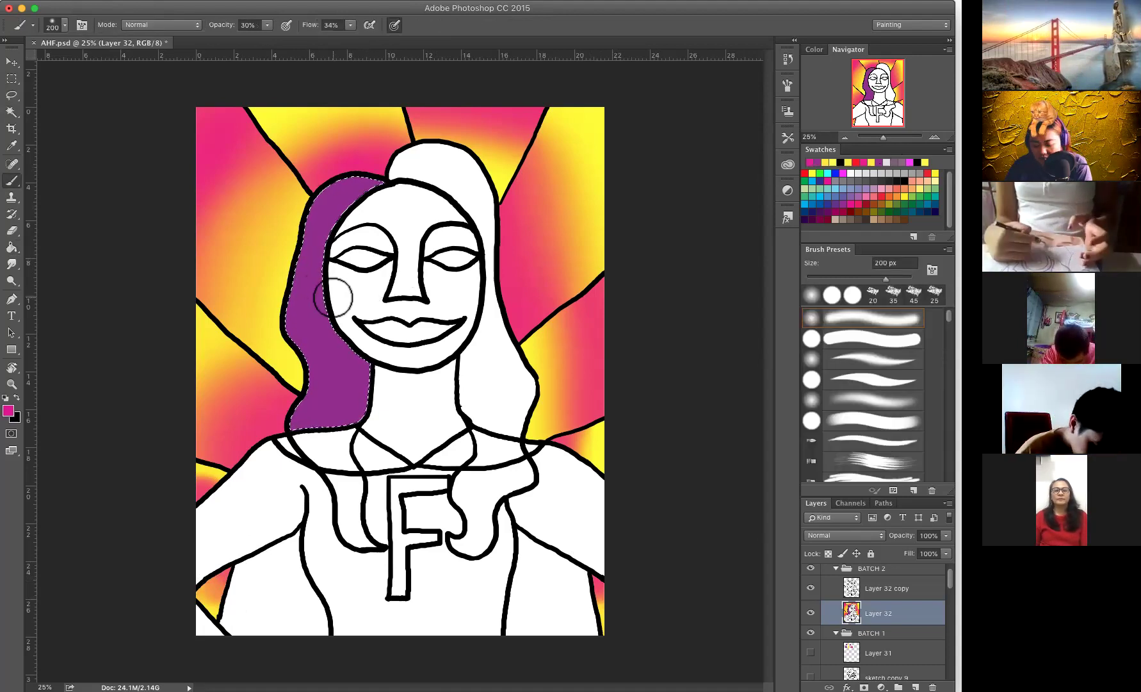
key("bracketright")
key("bracketright")
key("bracketright")
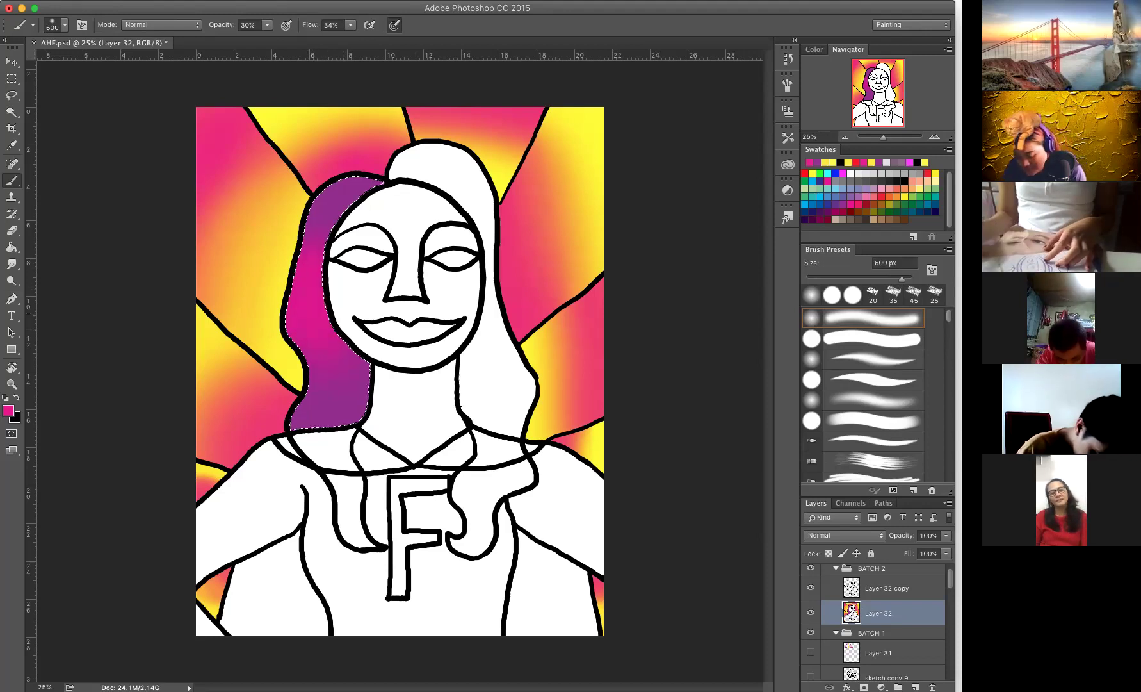
Step: Fill the hair section right of the face with magenta and blend purple through its middle with the 600 px soft brush
key("w")
left_click(465, 186)
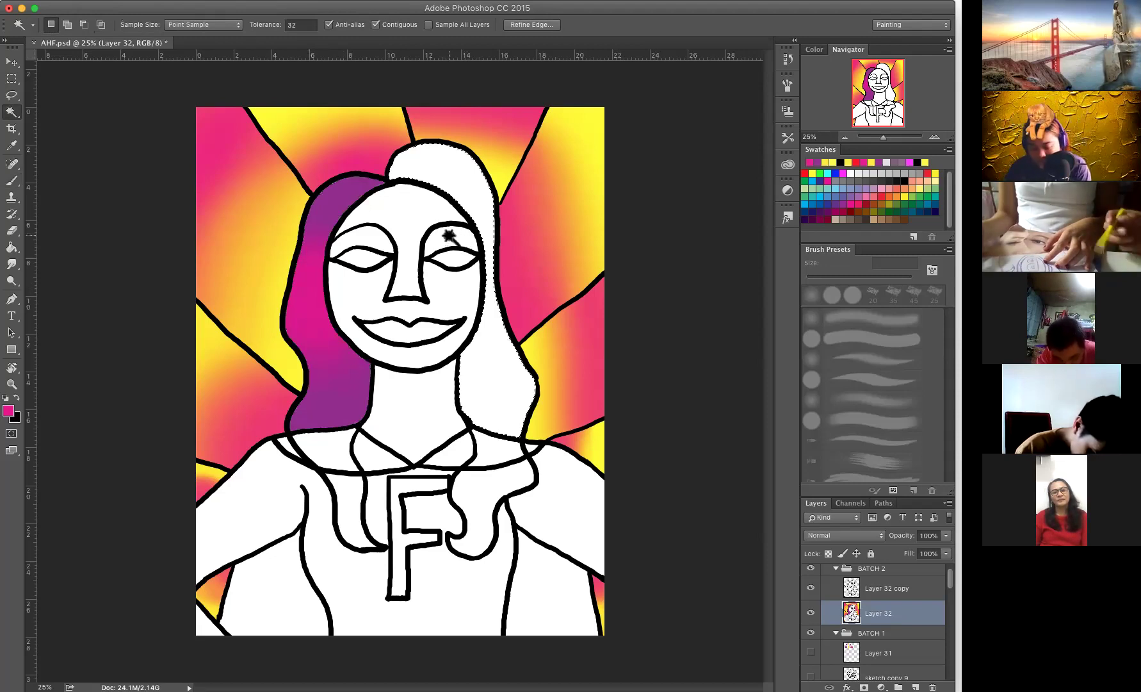
key("g")
left_click(471, 184)
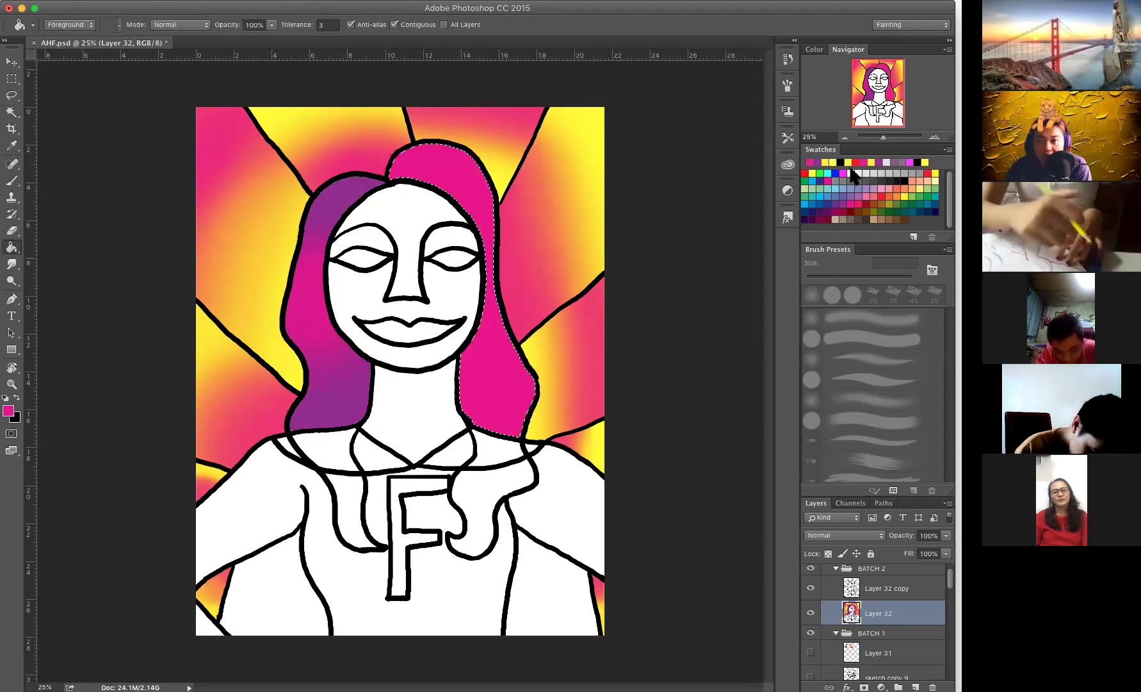
left_click(825, 162)
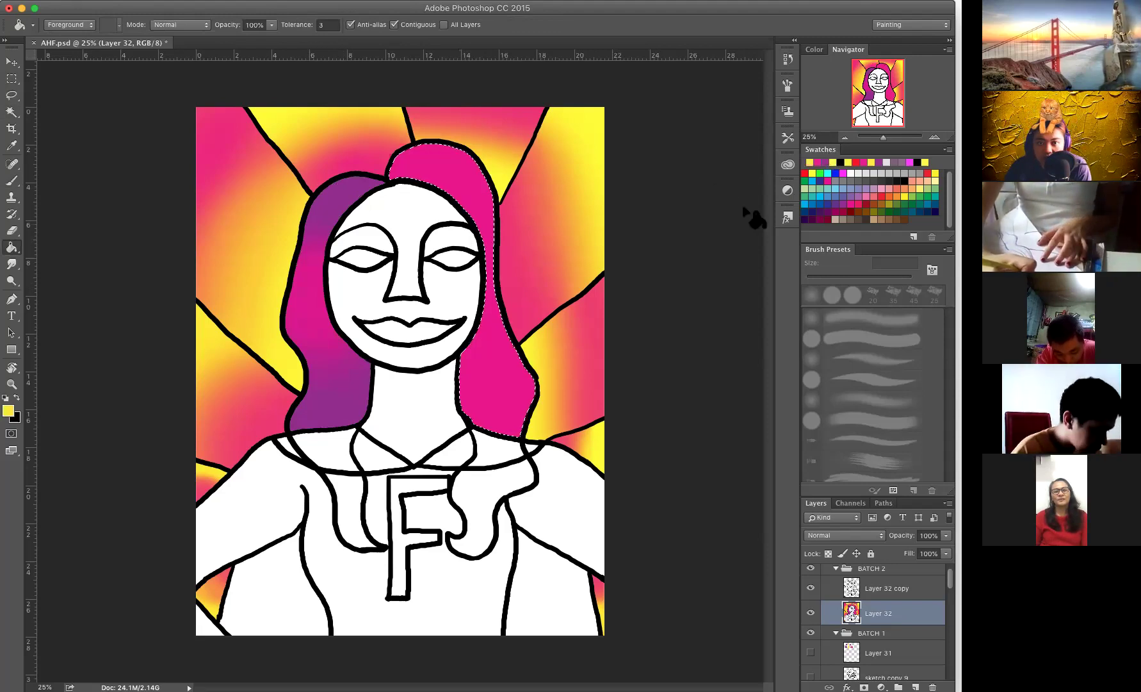
left_click(827, 162)
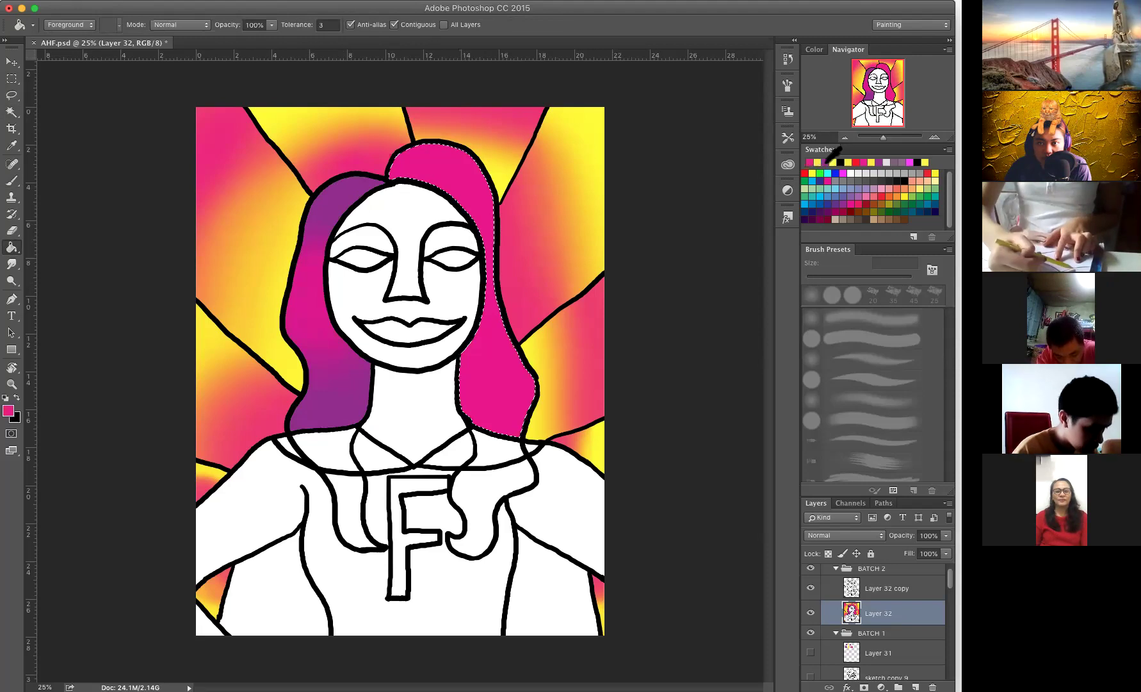
key("b")
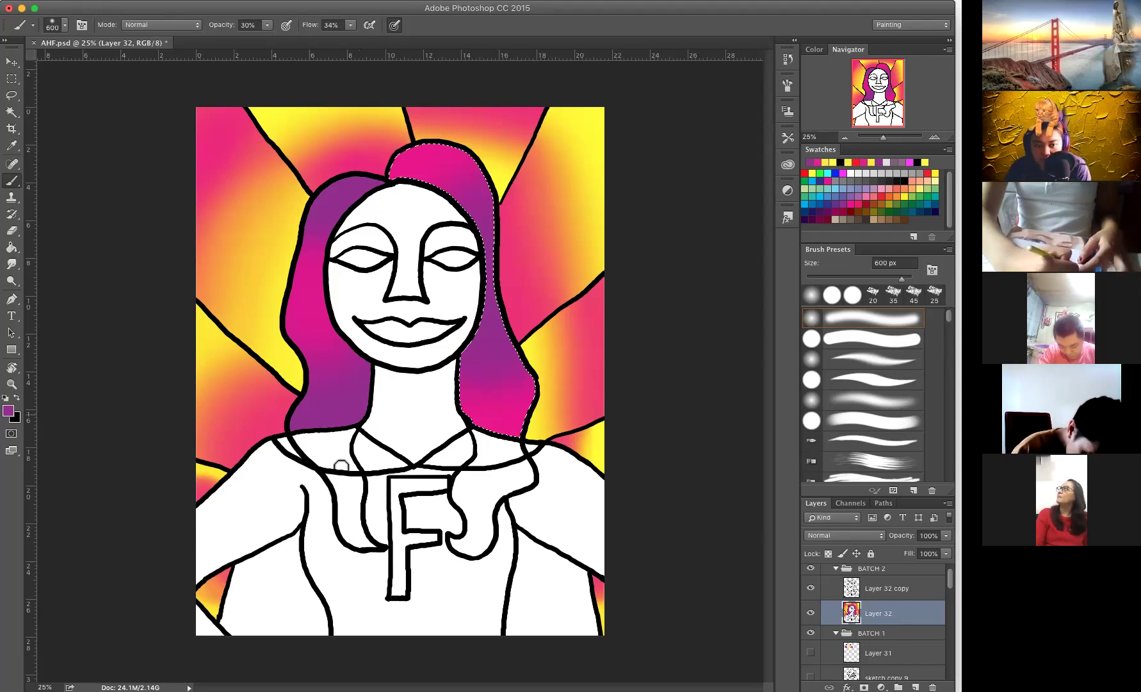
Step: Fill the two cape sections on either side of the collar with yellow and blend magenta along their collar sides with the 600 px soft brush
key("e")
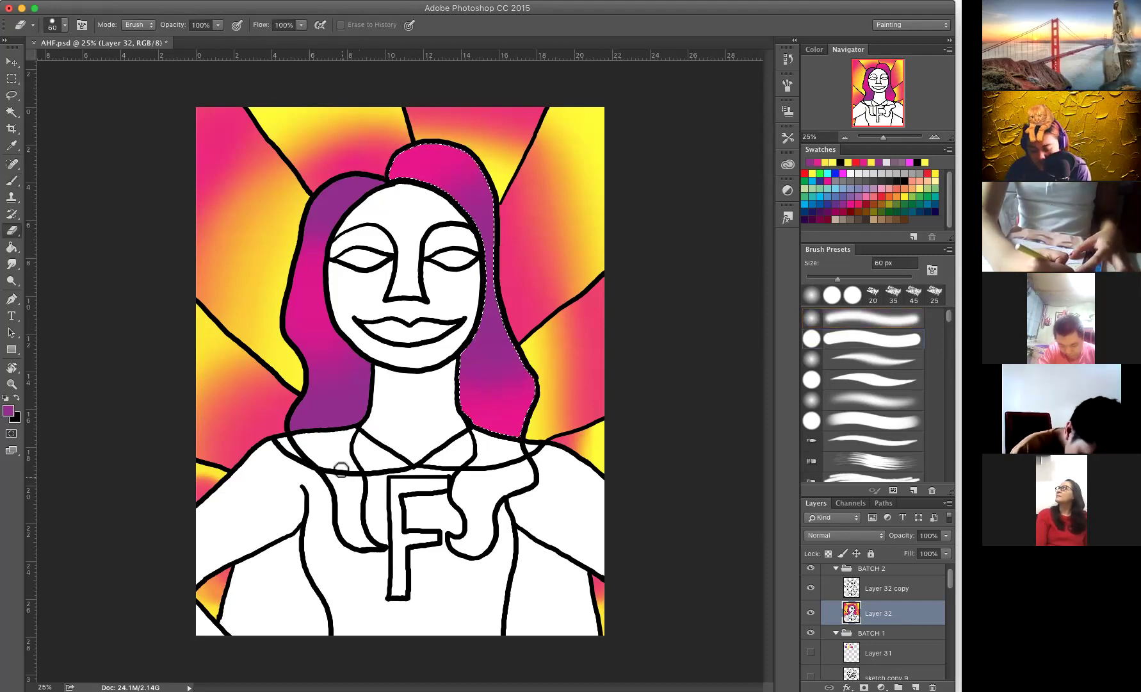
key("ctrl+d")
key("w")
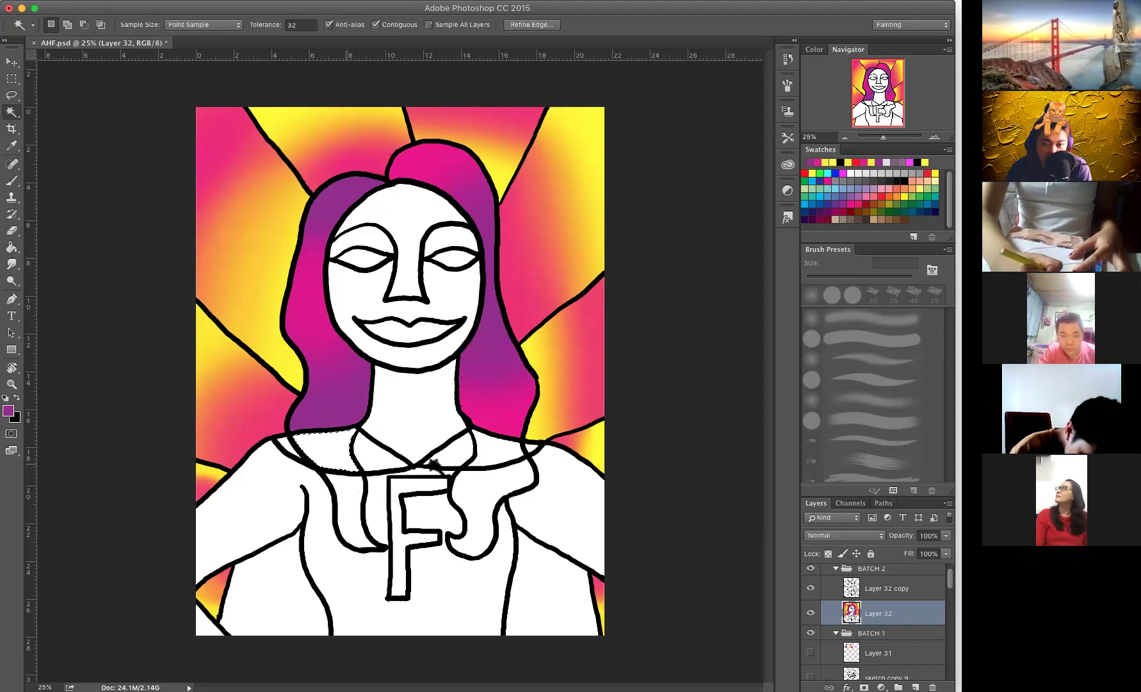
left_click(493, 454)
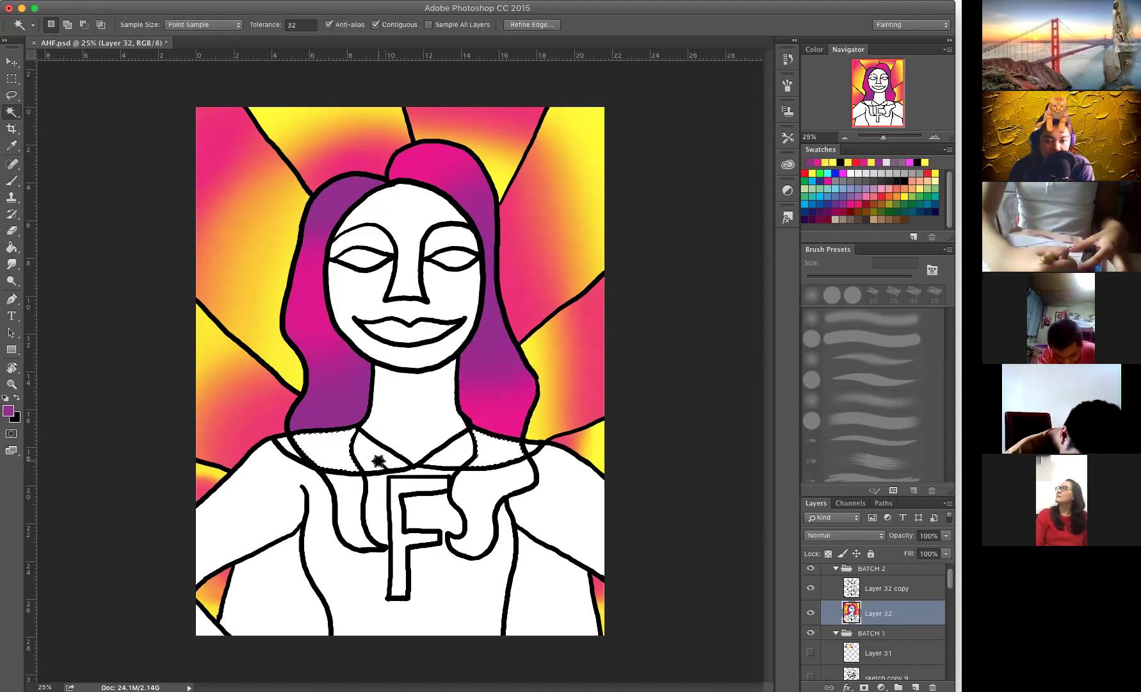
left_click(833, 162)
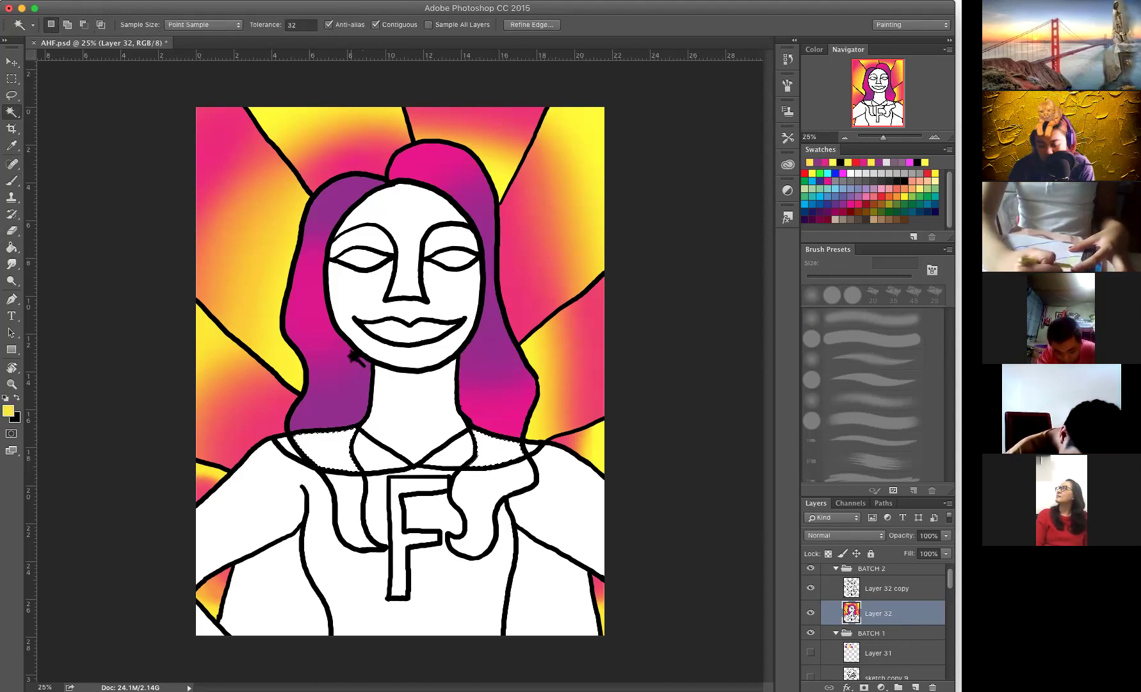
key("g")
left_click(323, 452)
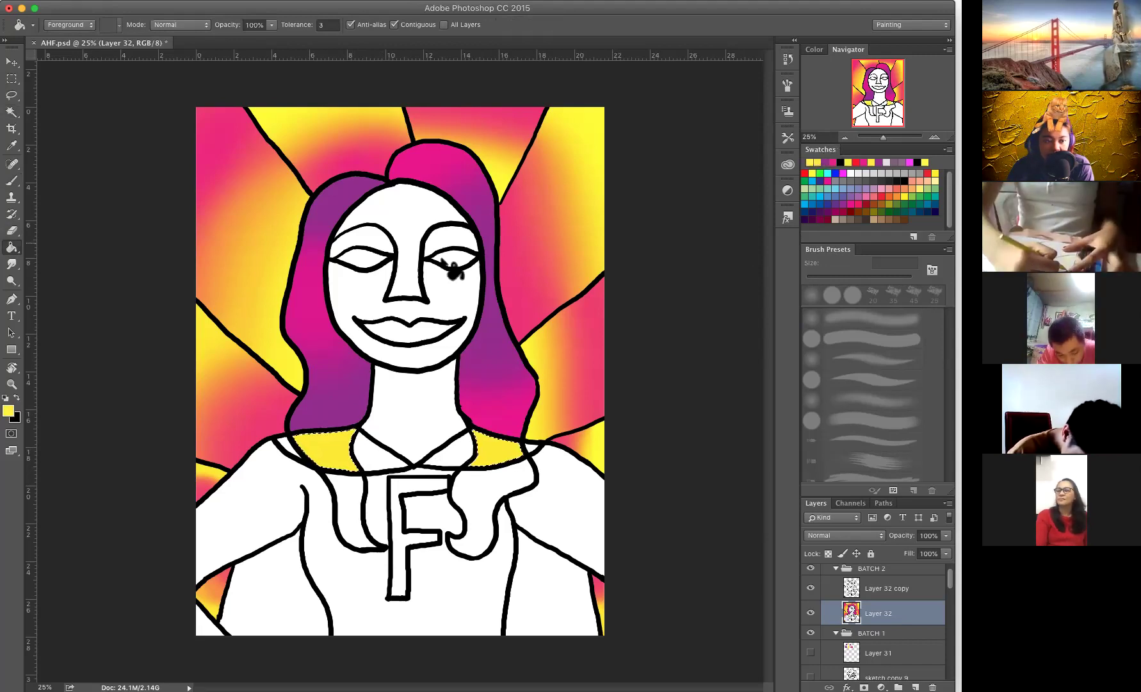
left_click(834, 162)
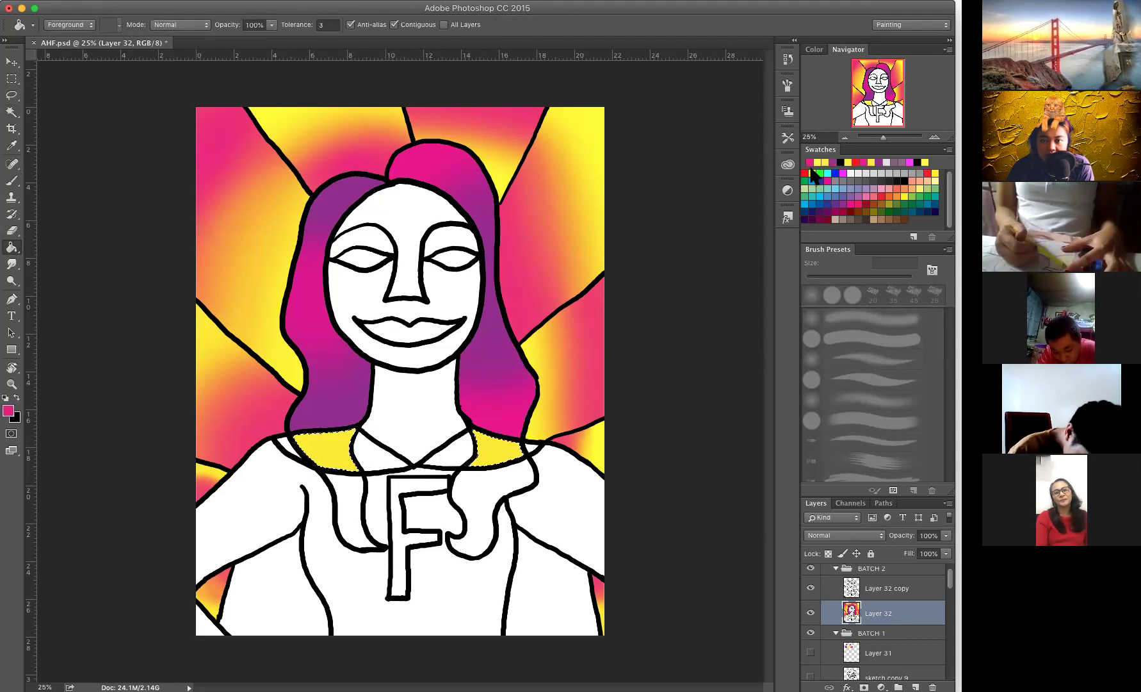
key("b")
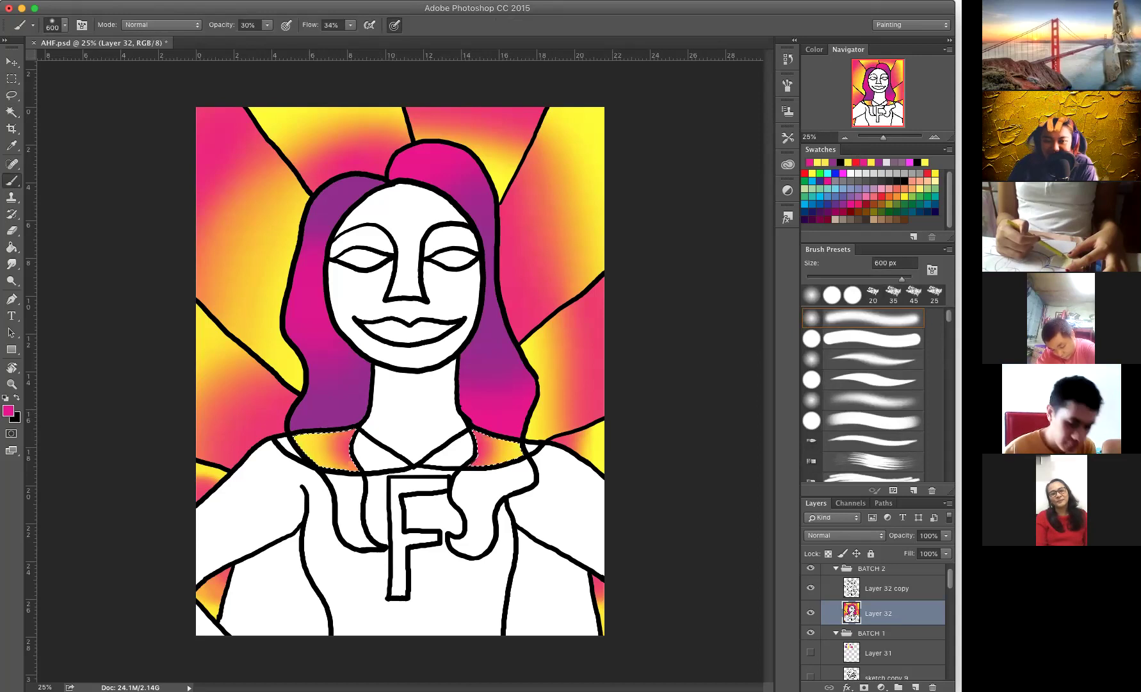
Step: Select the two hair ends below the cape collar on either side of the letter F and fill them with purple
key("w")
left_click(344, 501)
left_click(489, 496, "shift")
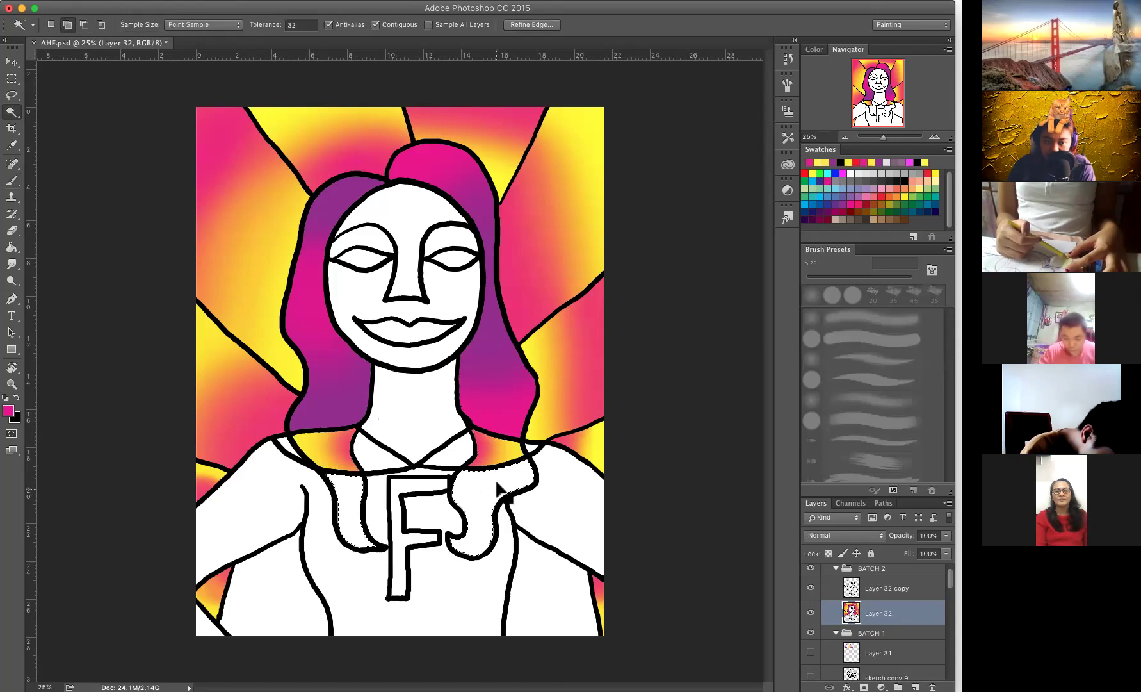
left_click(837, 161)
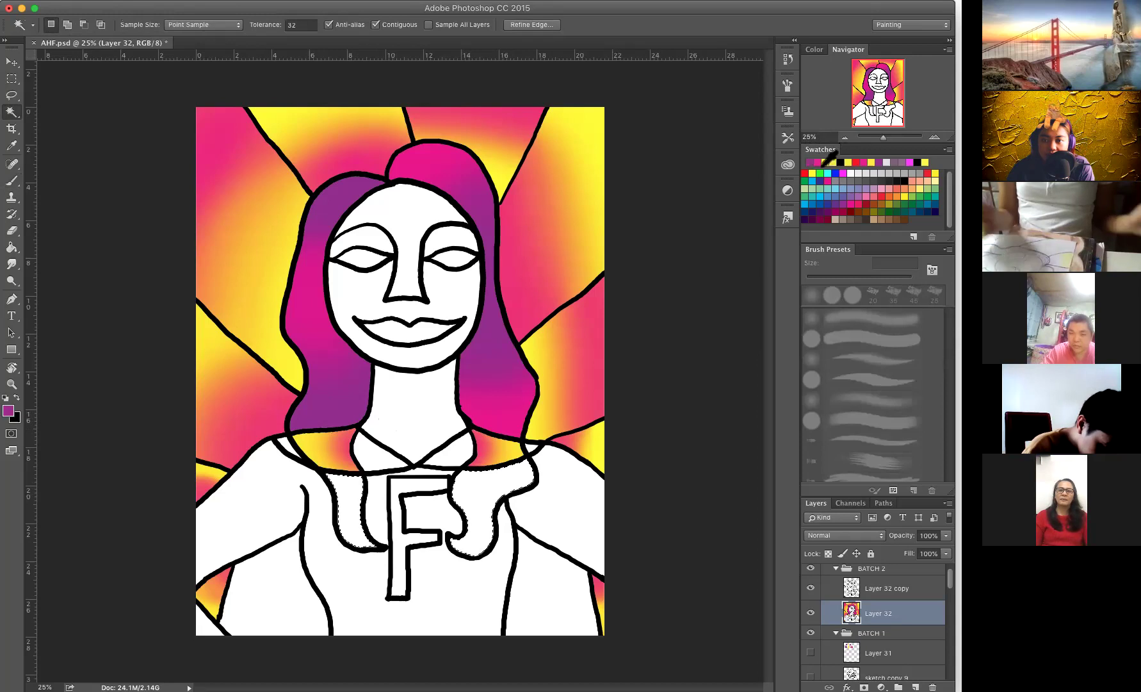
key("g")
left_click(357, 496)
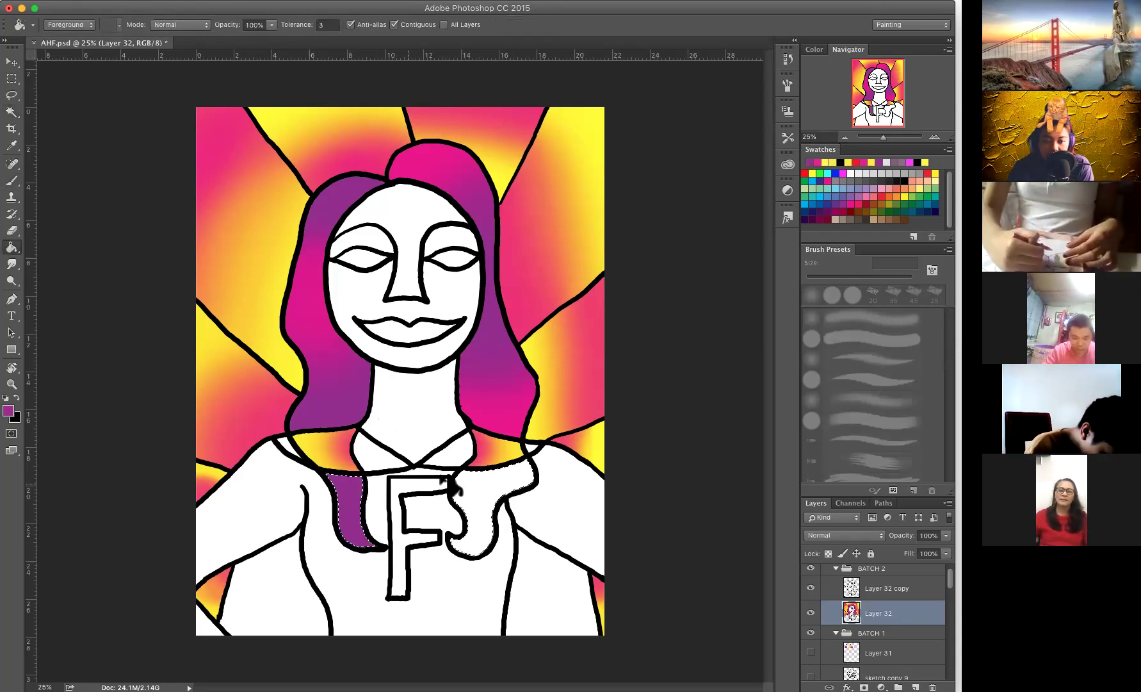
left_click(479, 488)
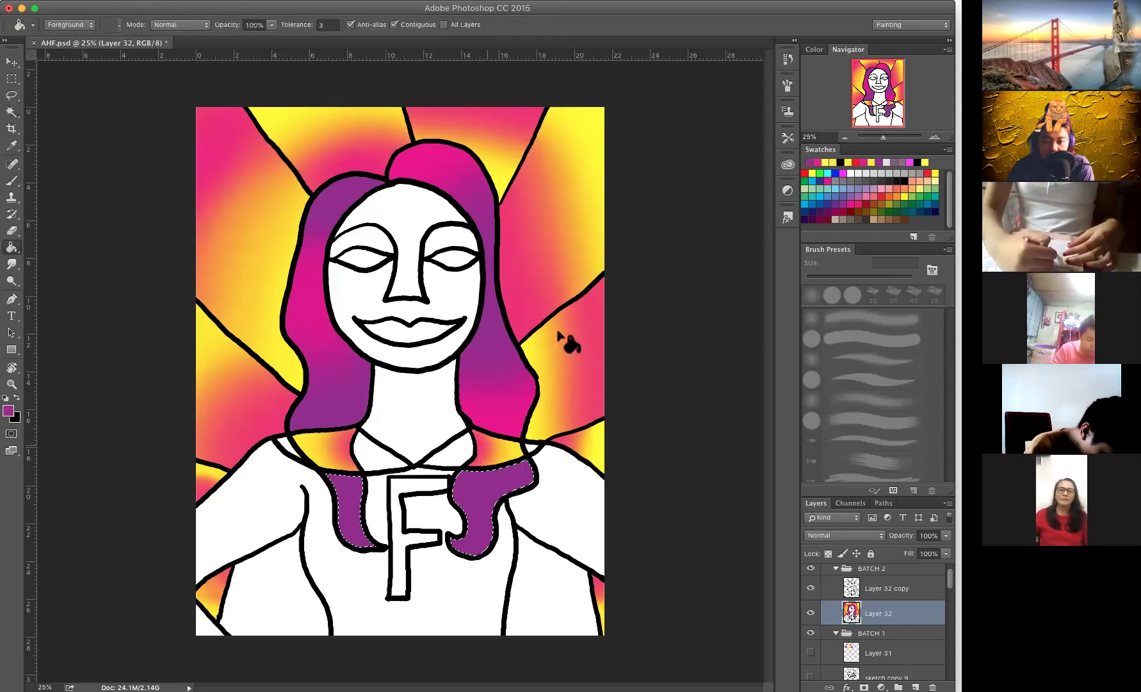
Step: Blend yellow into the lower parts of both purple hair ends with the 600 px soft brush
left_click(832, 162)
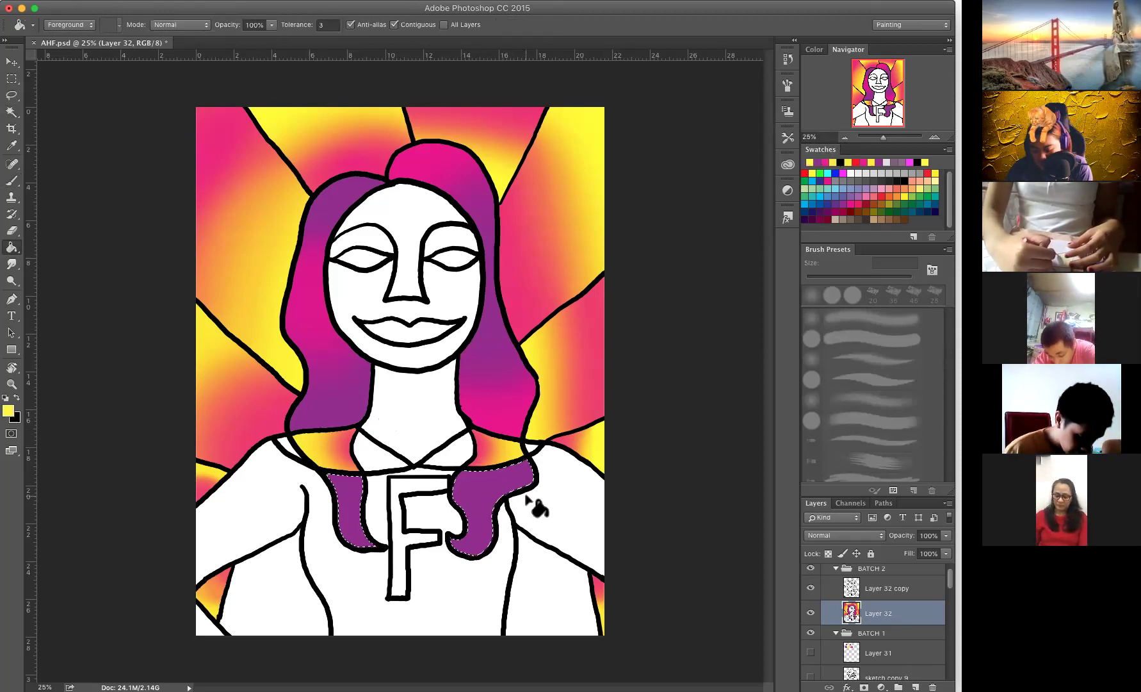
key("b")
mouse_move(471, 545)
left_mouse_down()
mouse_move(478, 513)
mouse_move(477, 535)
mouse_move(461, 544)
mouse_move(461, 513)
mouse_move(474, 522)
mouse_move(474, 503)
left_mouse_up()
mouse_move(468, 551)
left_mouse_down()
mouse_move(459, 490)
mouse_move(487, 519)
mouse_move(506, 474)
left_mouse_up()
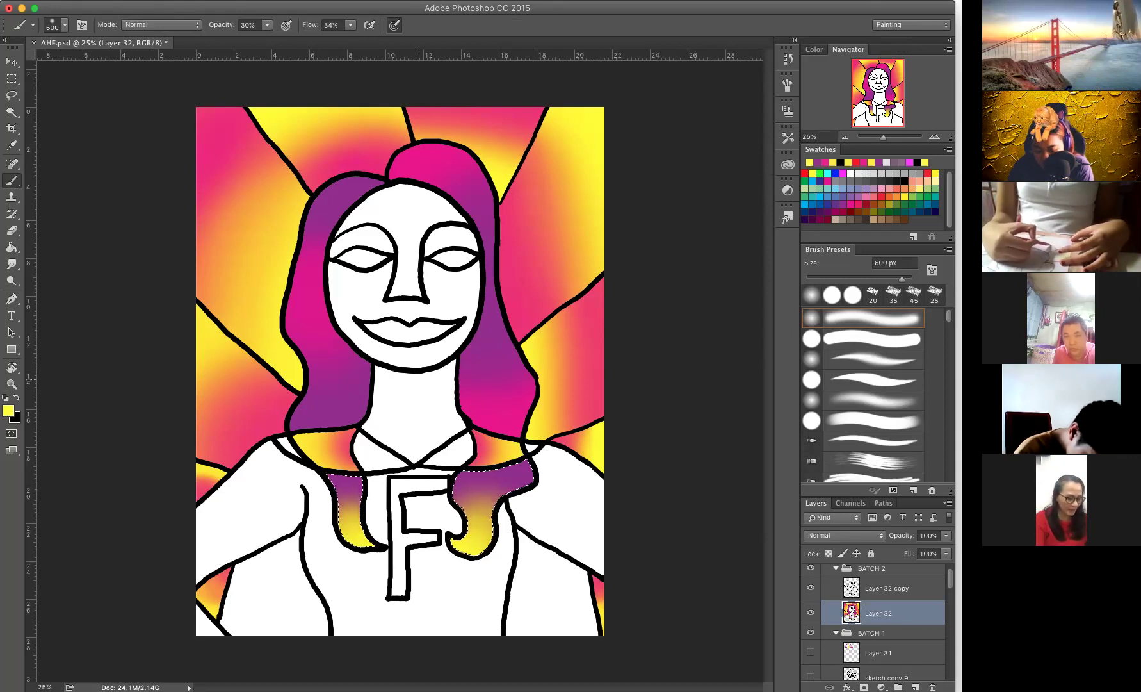
Step: Select the letter F on the chest and fill it with yellow
key("w")
left_click(410, 526)
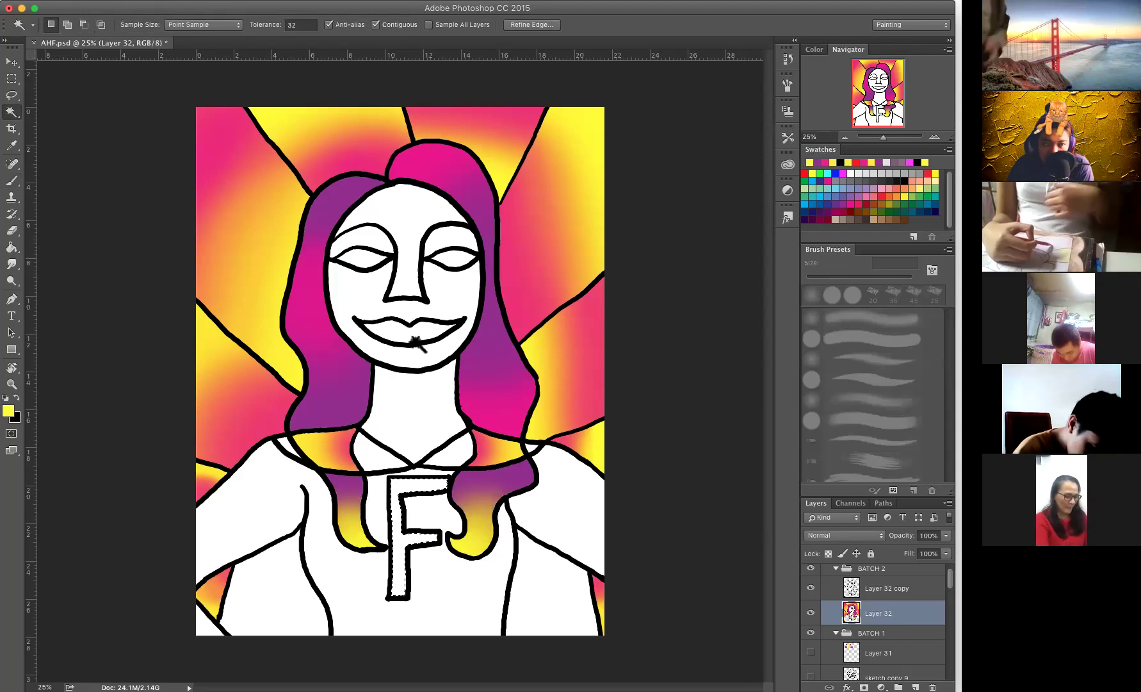
key("g")
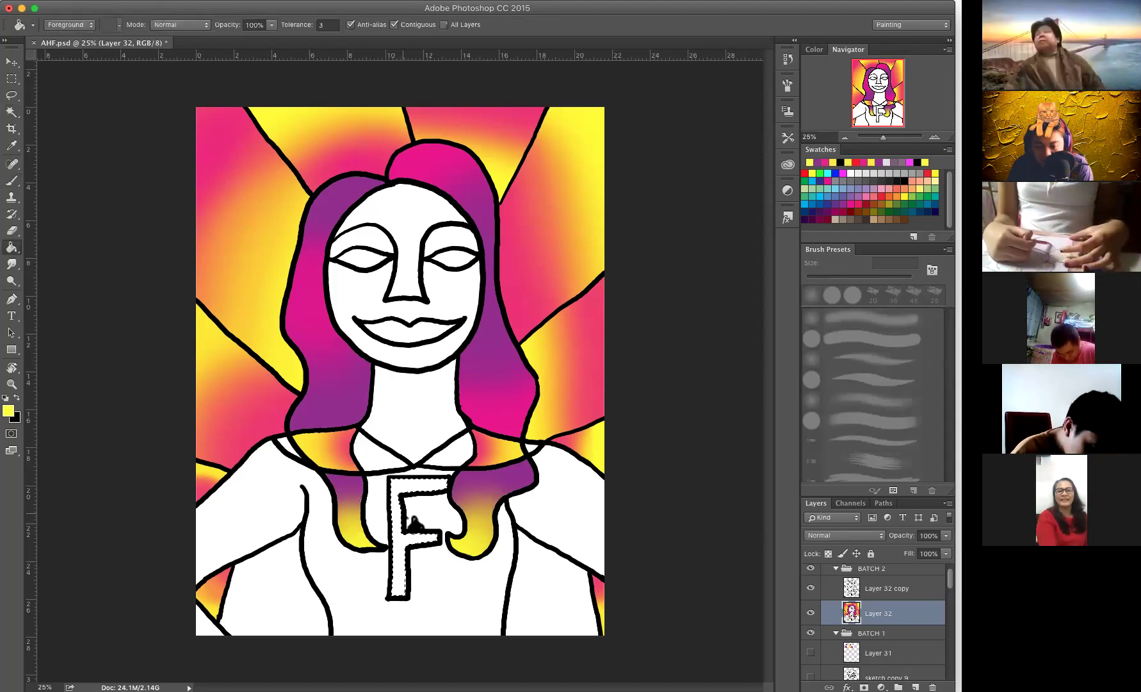
left_click(413, 523)
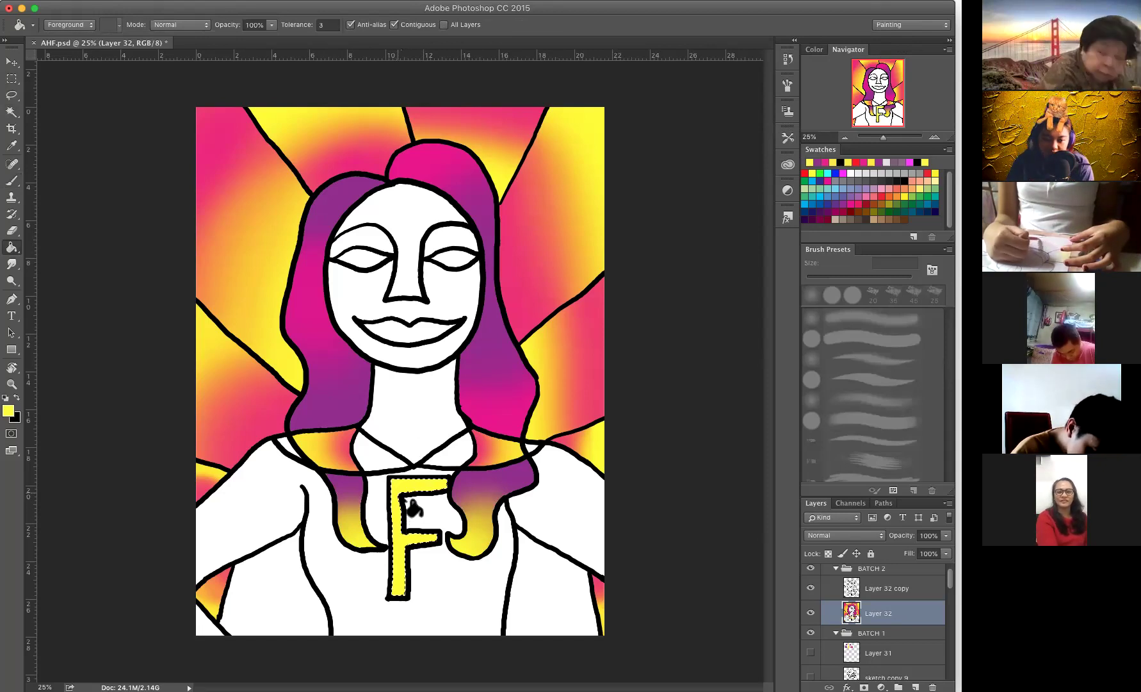
Step: Select the torso and both sleeves together and fill them with magenta
key("w")
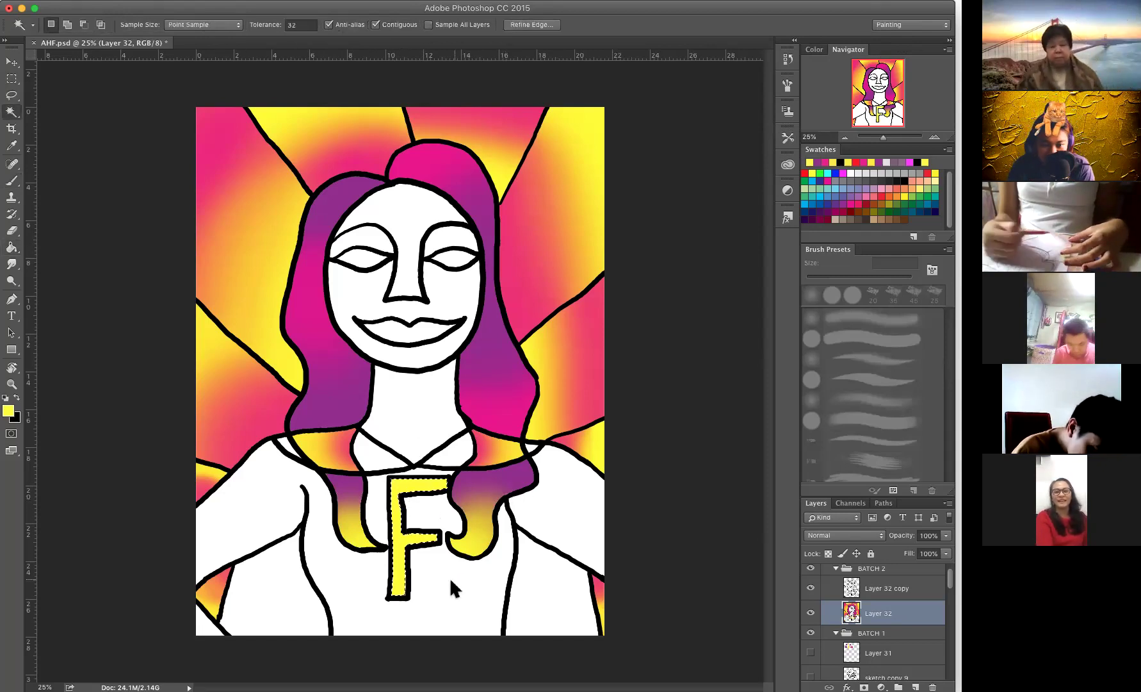
left_click(561, 510)
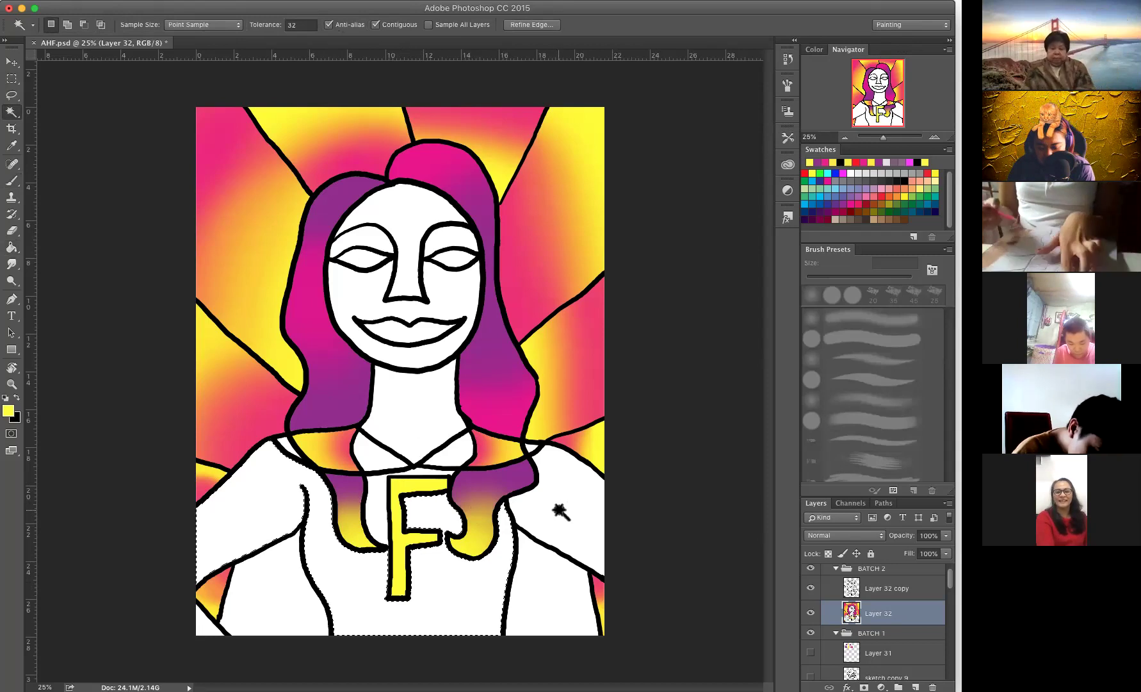
left_click(558, 506, "shift")
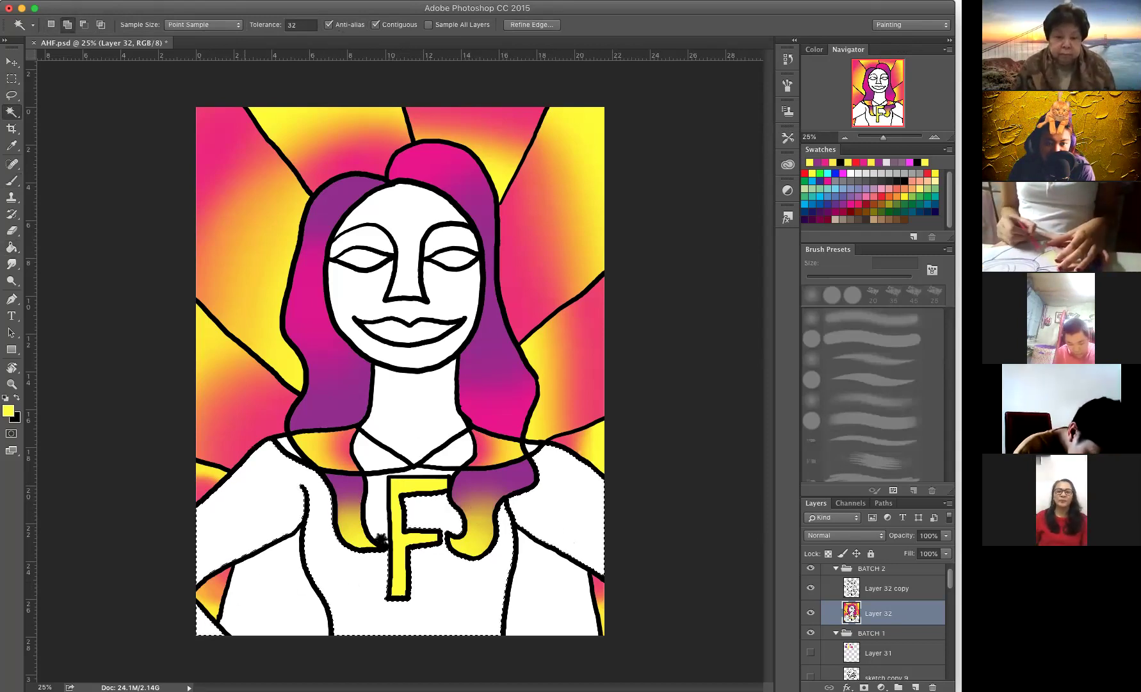
left_click(826, 162)
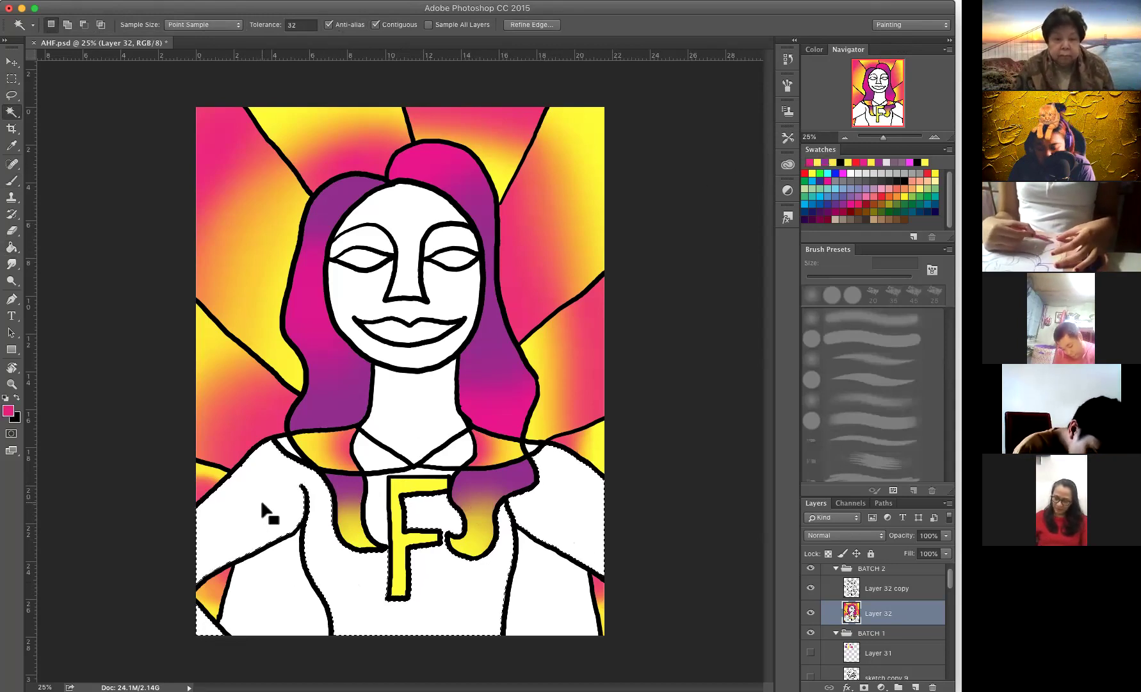
key("g")
left_click(326, 564)
left_click(551, 512)
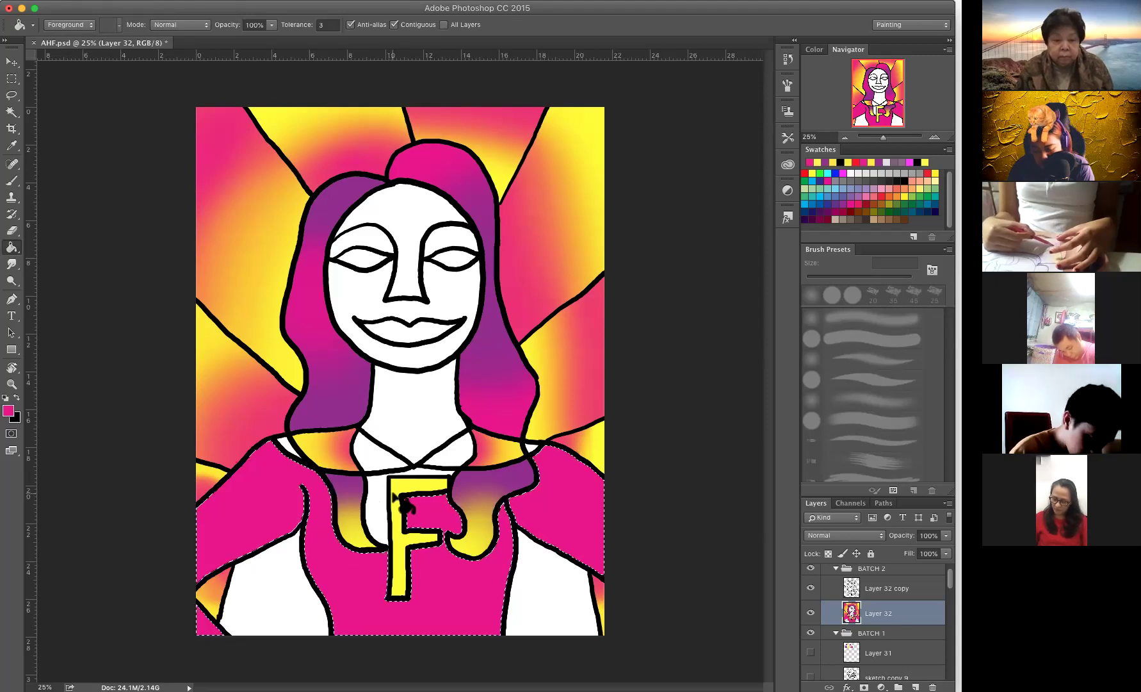
Step: Add the remaining white chest area beside the letter F to the selection and fill it with magenta
key("w")
left_click(390, 496)
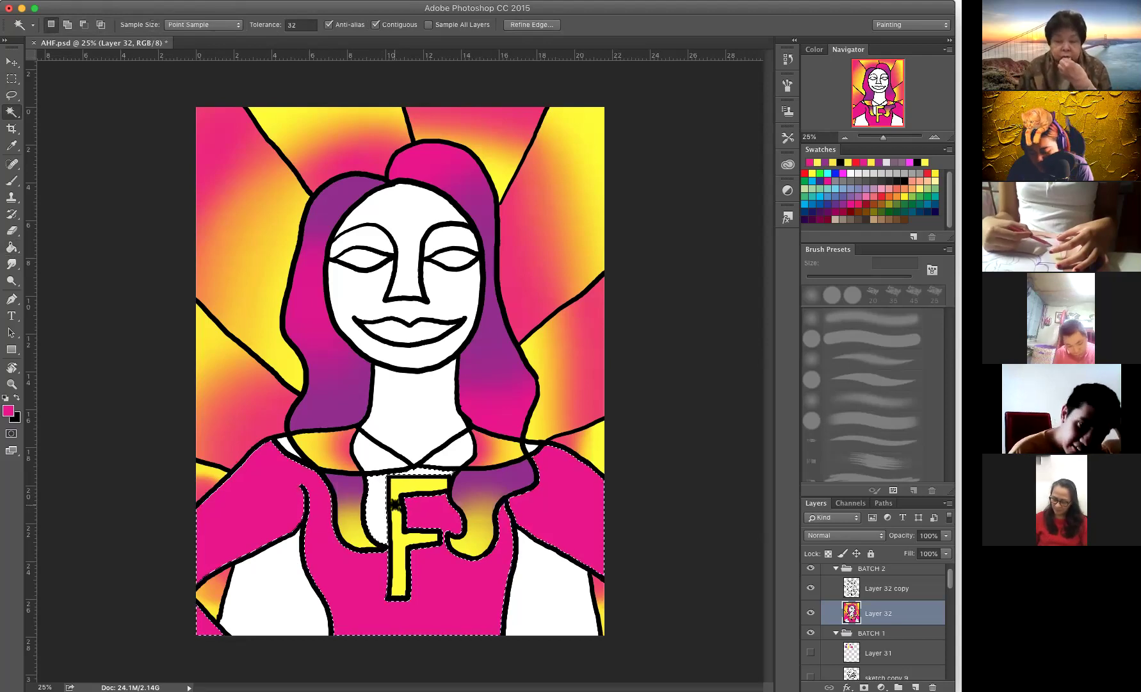
key("g")
left_click(378, 497)
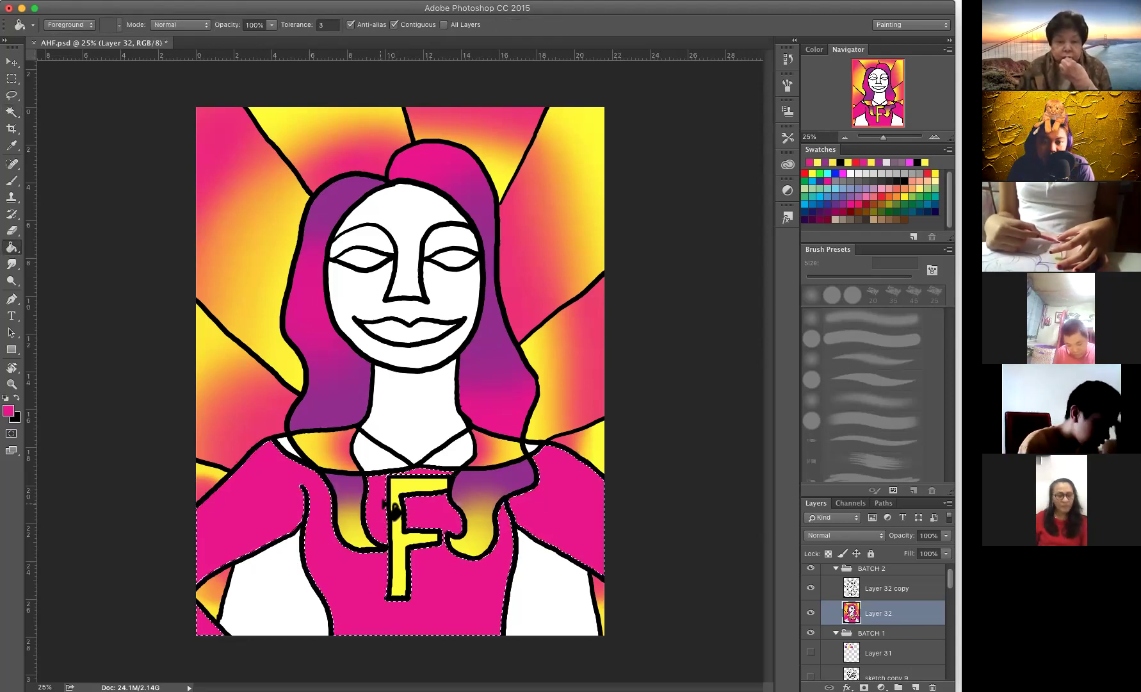
Step: Blend yellow along the torso's lower and outer edges and into the left sleeve with the 600 px soft brush
left_click(826, 162)
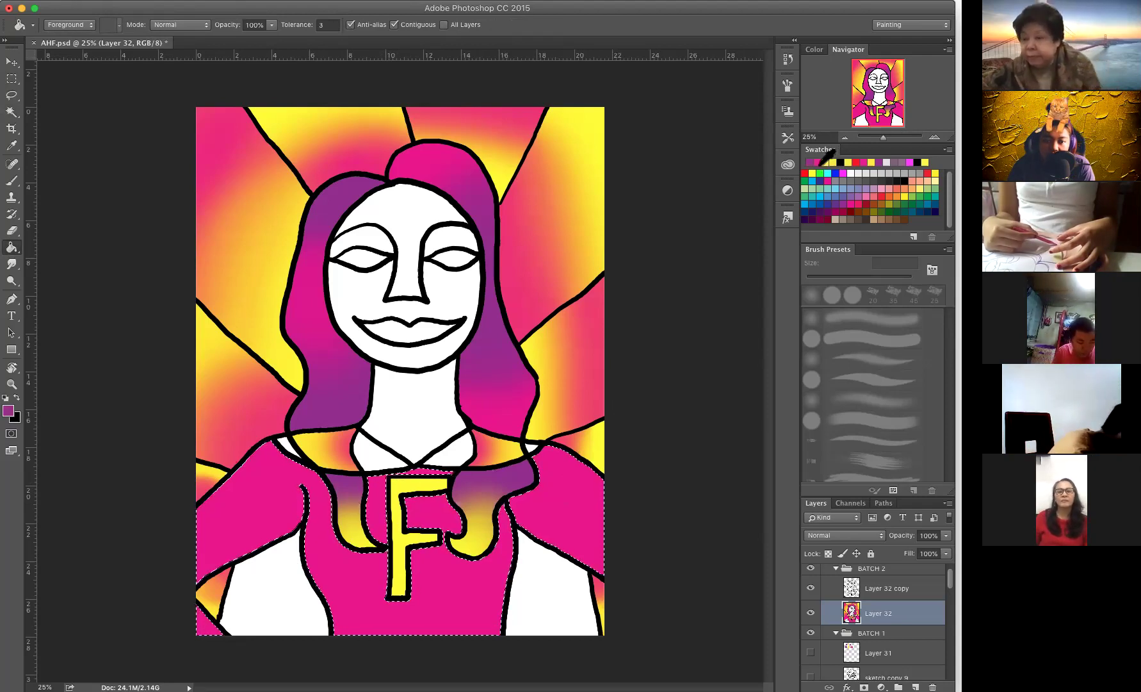
left_click(829, 161)
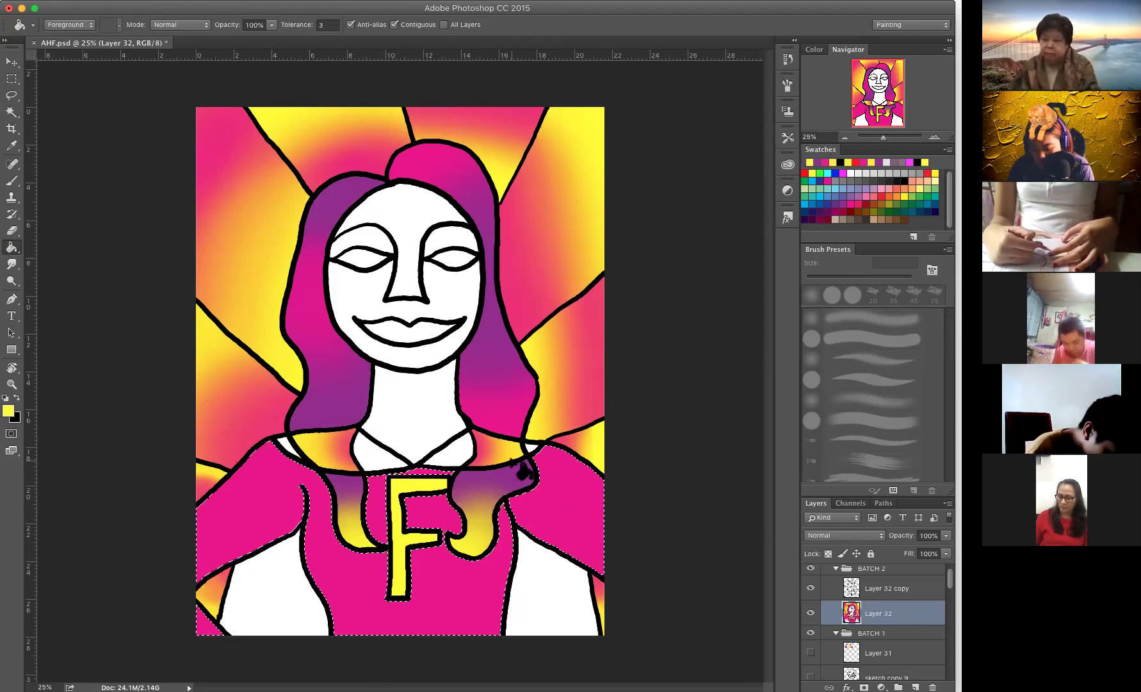
key("b")
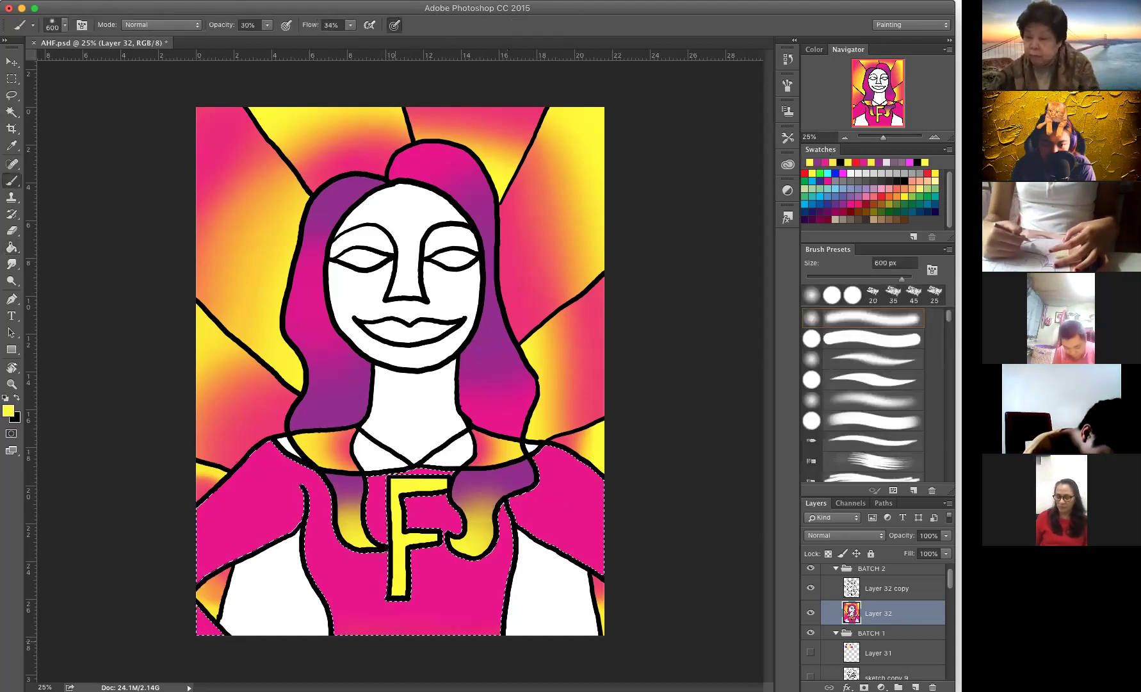
mouse_move(339, 628)
left_mouse_down()
mouse_move(448, 587)
mouse_move(531, 513)
mouse_move(506, 557)
mouse_move(538, 532)
mouse_move(474, 614)
mouse_move(519, 506)
left_mouse_up()
mouse_move(461, 624)
left_mouse_down()
mouse_move(366, 625)
mouse_move(282, 506)
mouse_move(340, 618)
mouse_move(400, 474)
mouse_move(282, 518)
mouse_move(312, 564)
mouse_move(282, 525)
mouse_move(256, 545)
left_mouse_up()
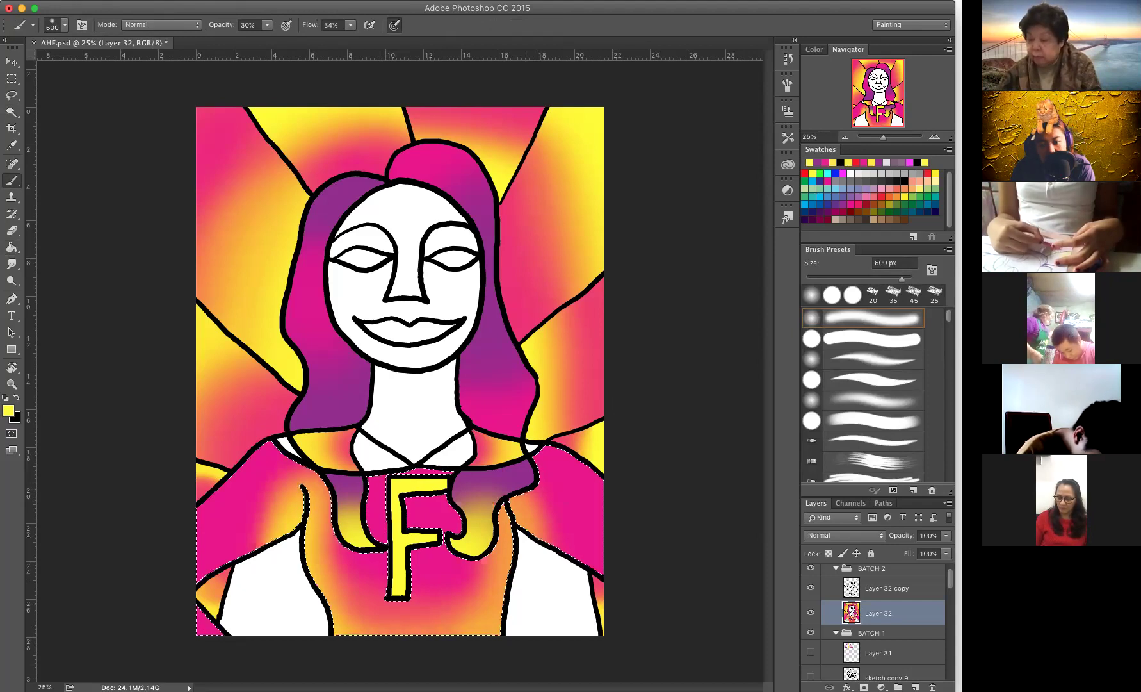
Step: Build up yellow along the lower edge of the right sleeve and the right side of the torso with the soft brush
left_click_drag(557, 487, 564, 551)
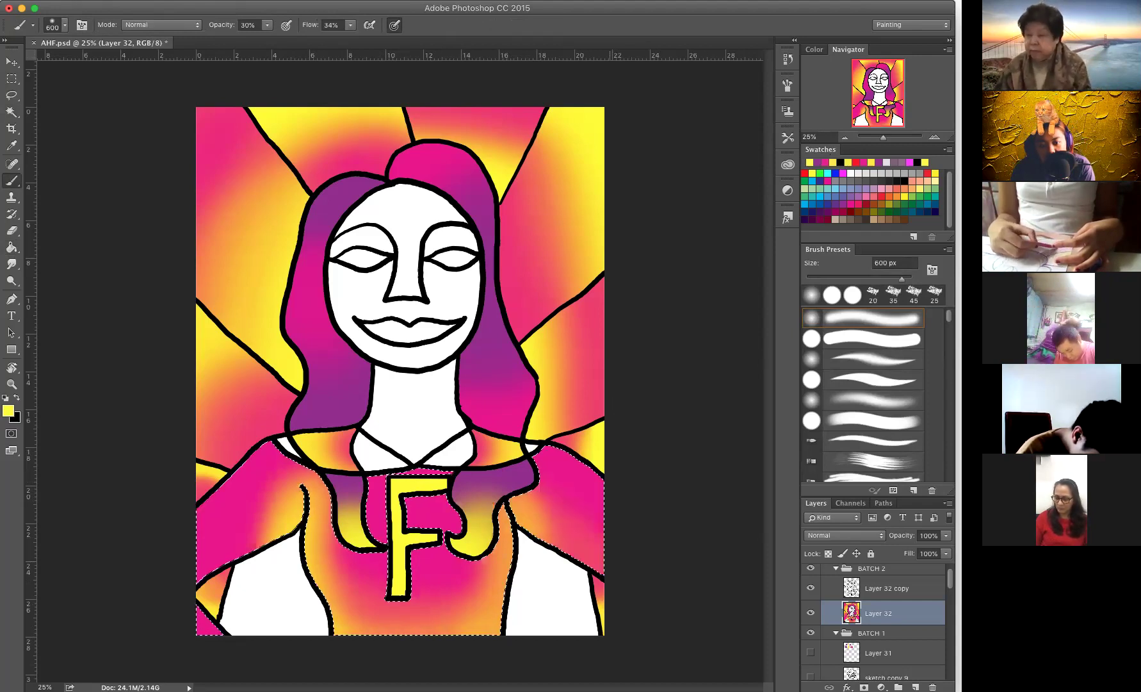
left_click_drag(551, 506, 563, 570)
left_click_drag(564, 513, 506, 595)
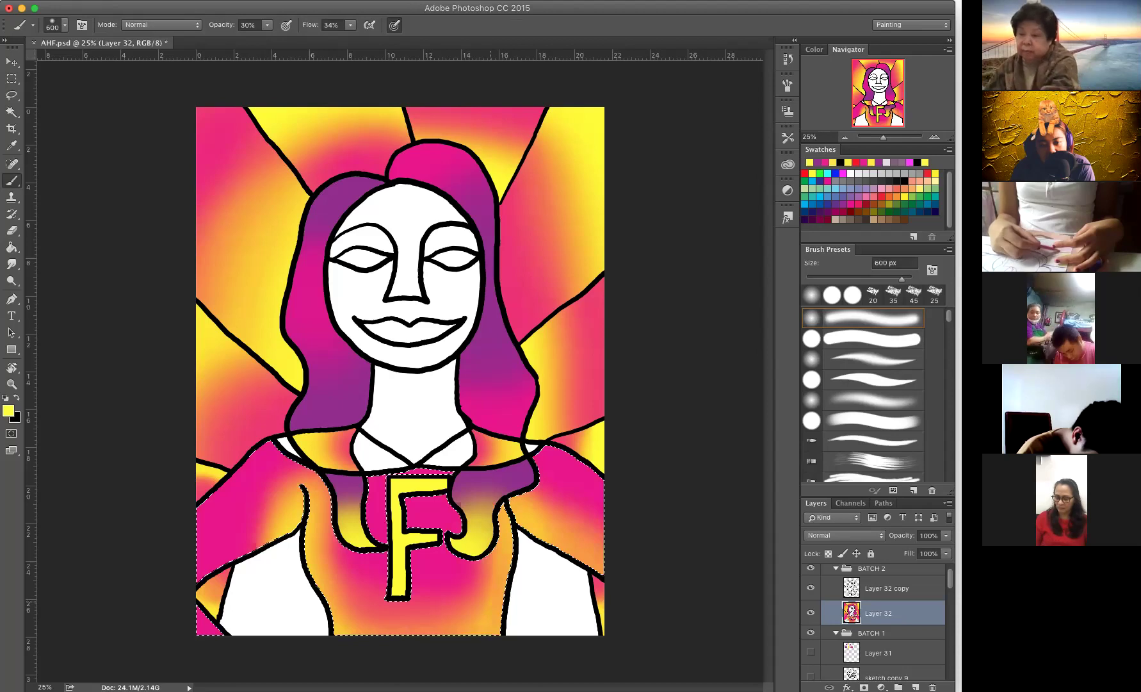
left_click_drag(490, 538, 493, 622)
left_click_drag(466, 563, 467, 631)
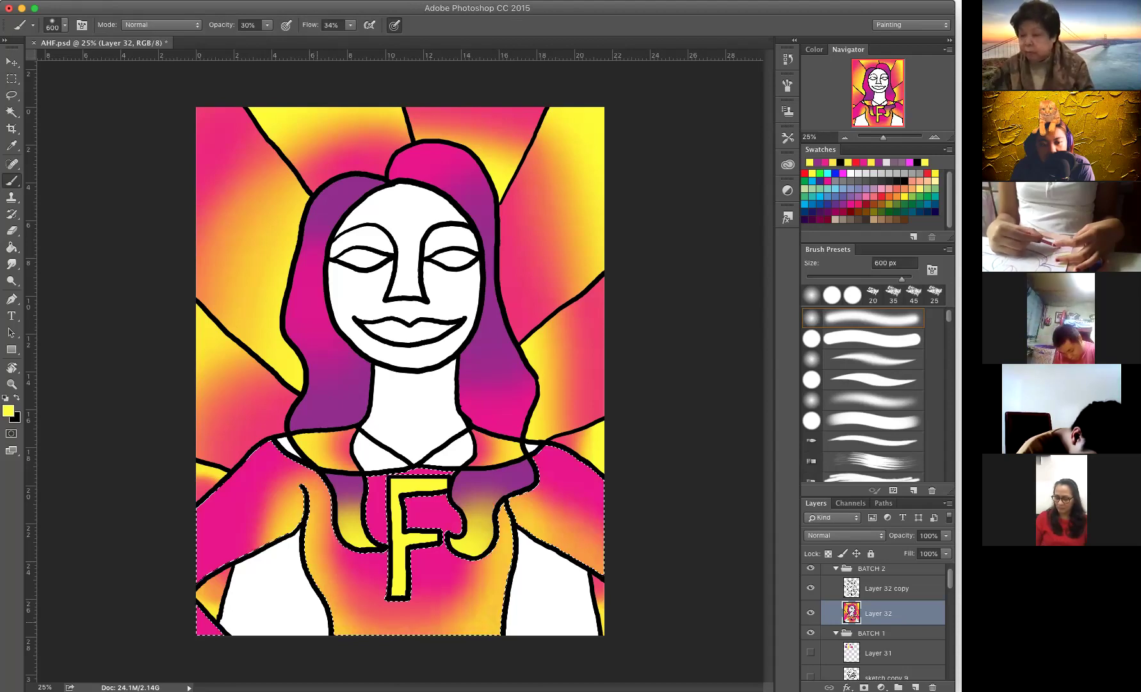
Step: Build up yellow down the left side of the torso and along the lower edge of the left sleeve
left_click_drag(353, 487, 356, 621)
left_click_drag(269, 532, 211, 573)
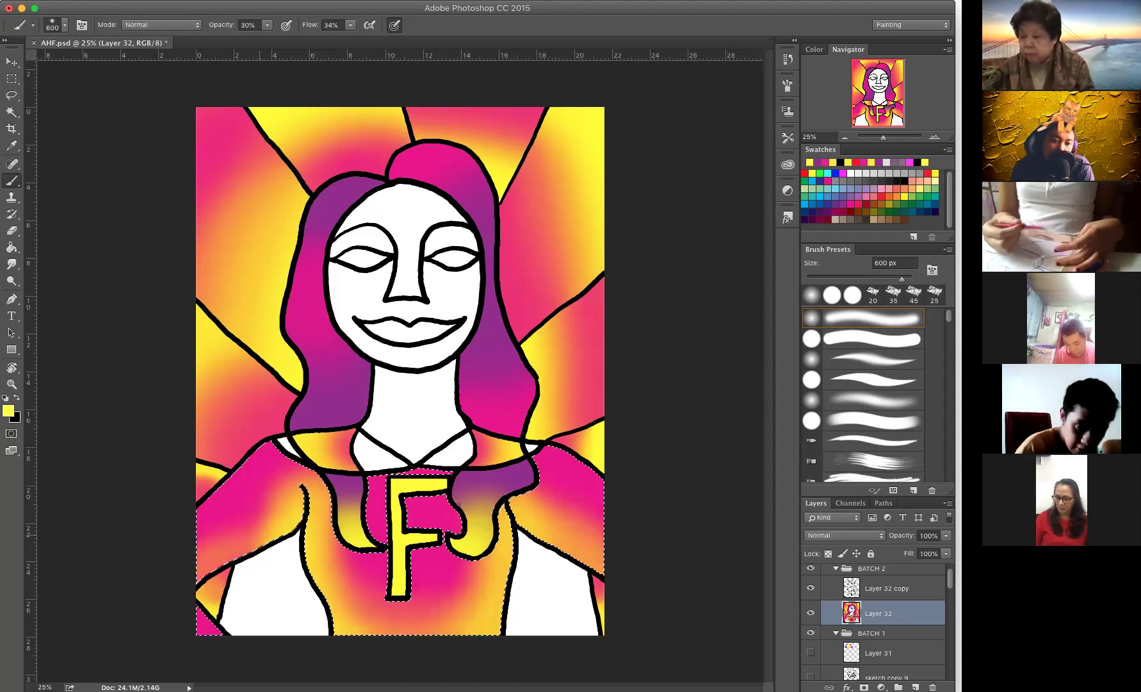
left_click_drag(276, 519, 212, 570)
left_click_drag(269, 522, 212, 570)
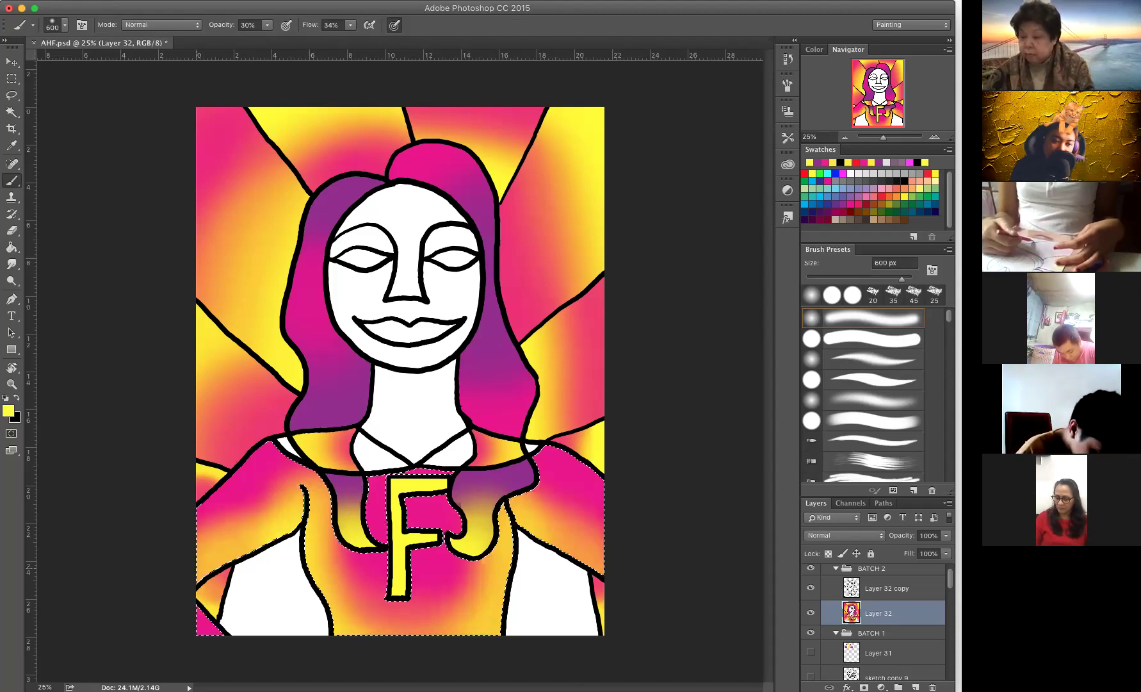
left_click_drag(269, 522, 211, 570)
key("super+z")
key("super+z")
key("super+z")
key("super+z")
key("super+z")
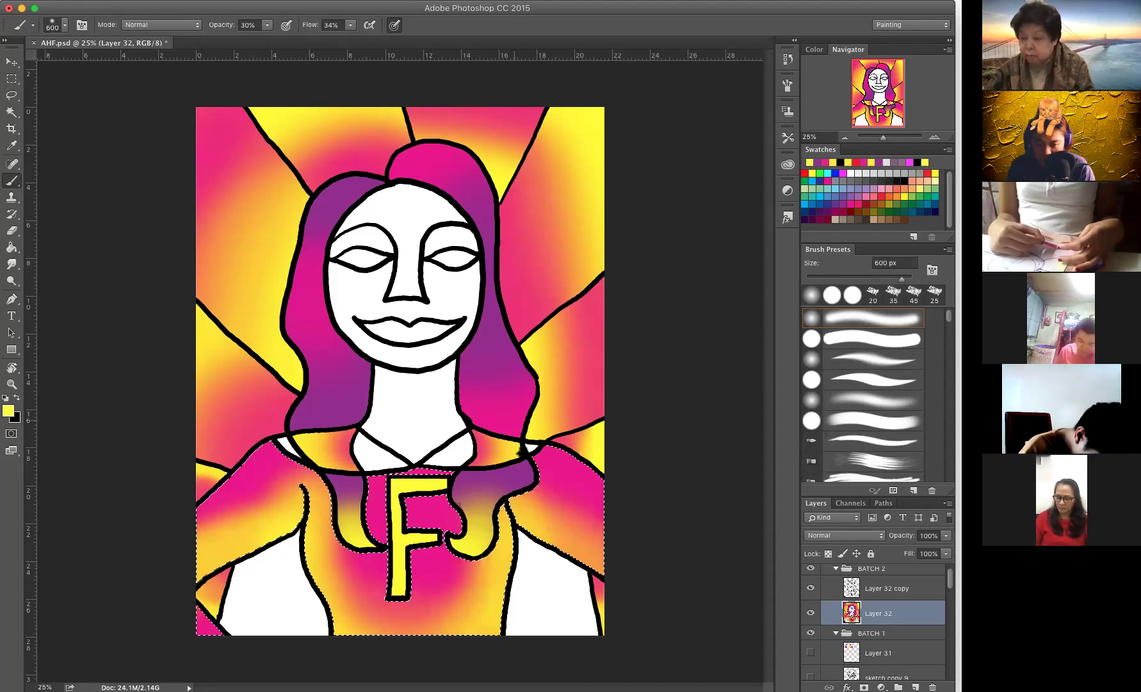
Step: Fill the collar, shoulder gaps and panels between arms and torso with purple, and blend magenta into the panels' upper parts with the 600 px soft brush
key("w")
left_click(554, 575)
left_click(289, 563, "shift")
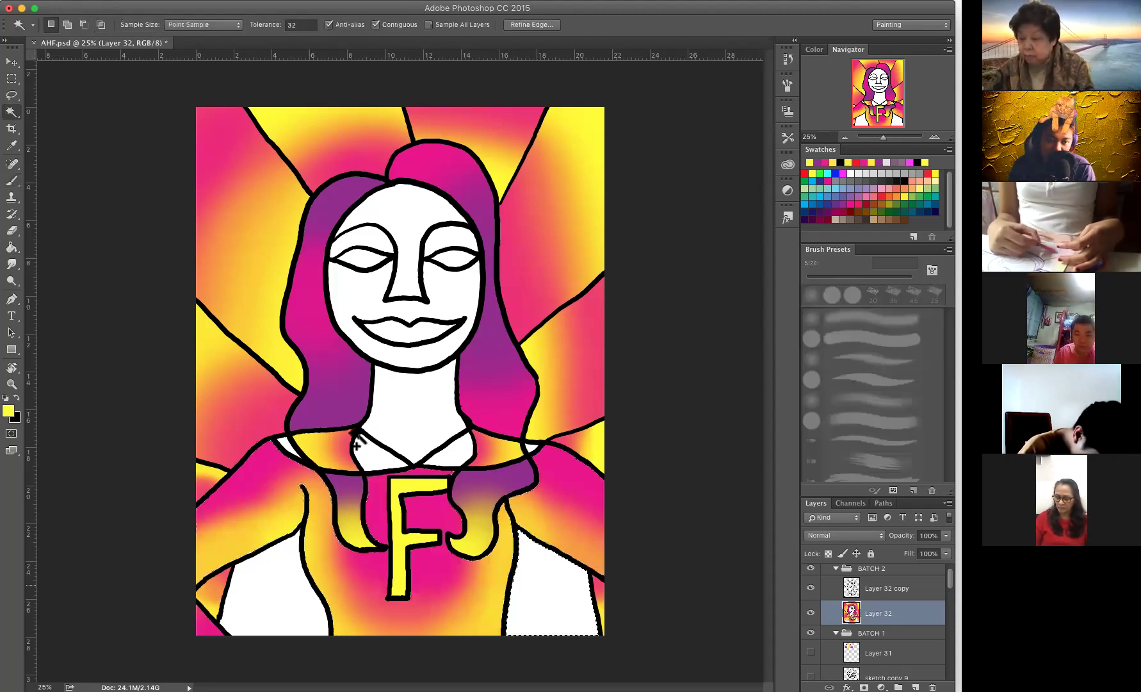
left_click(388, 464, "shift")
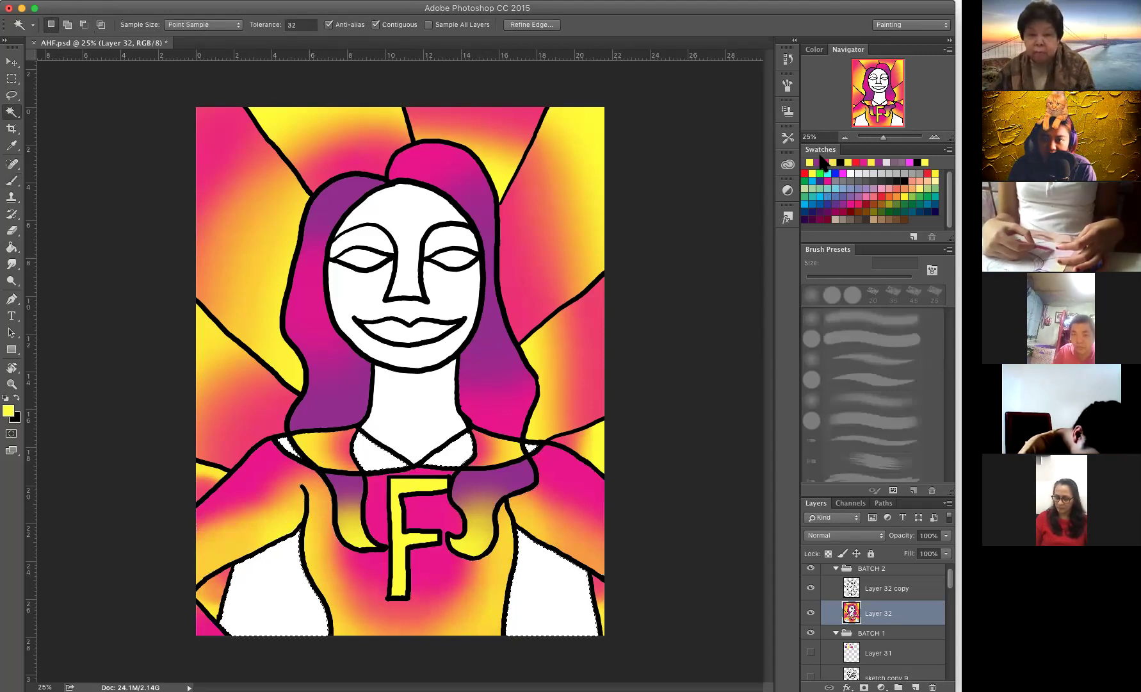
key("g")
left_click(250, 605)
left_click(551, 583)
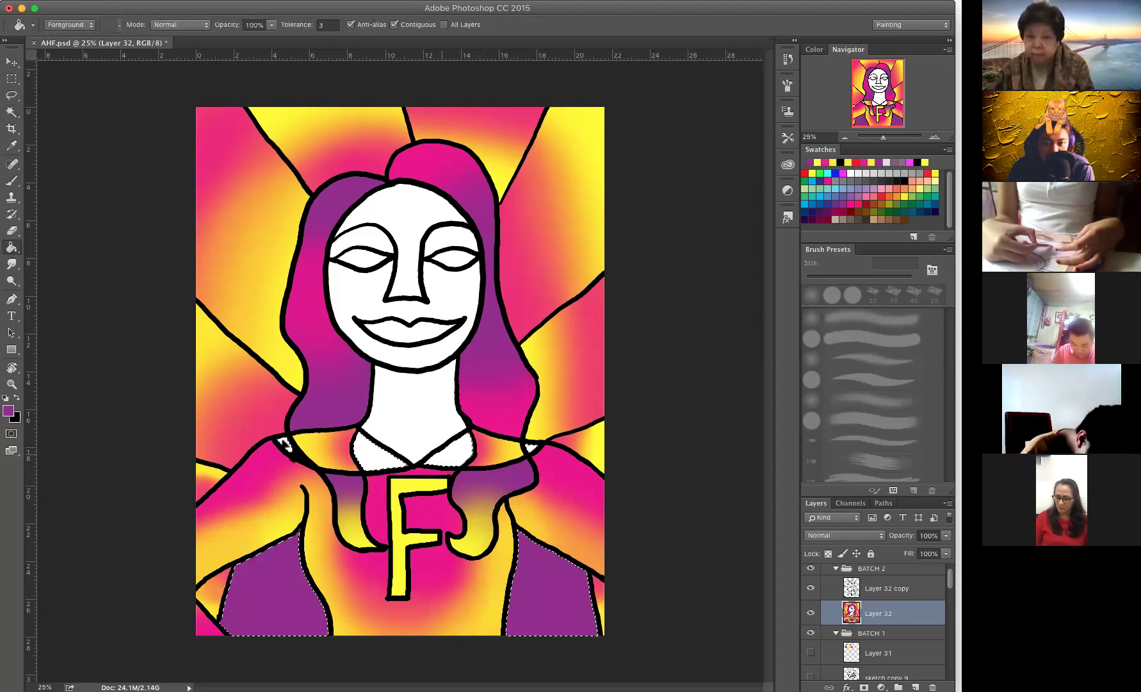
left_click(449, 452)
left_click(531, 449)
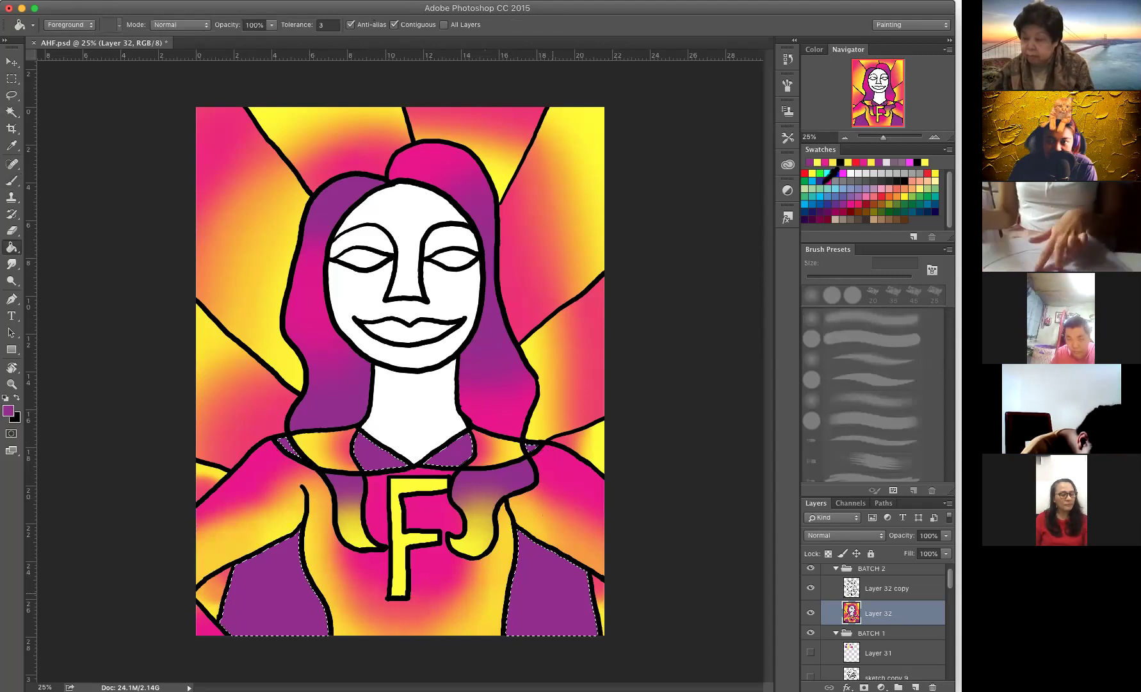
left_click(826, 162)
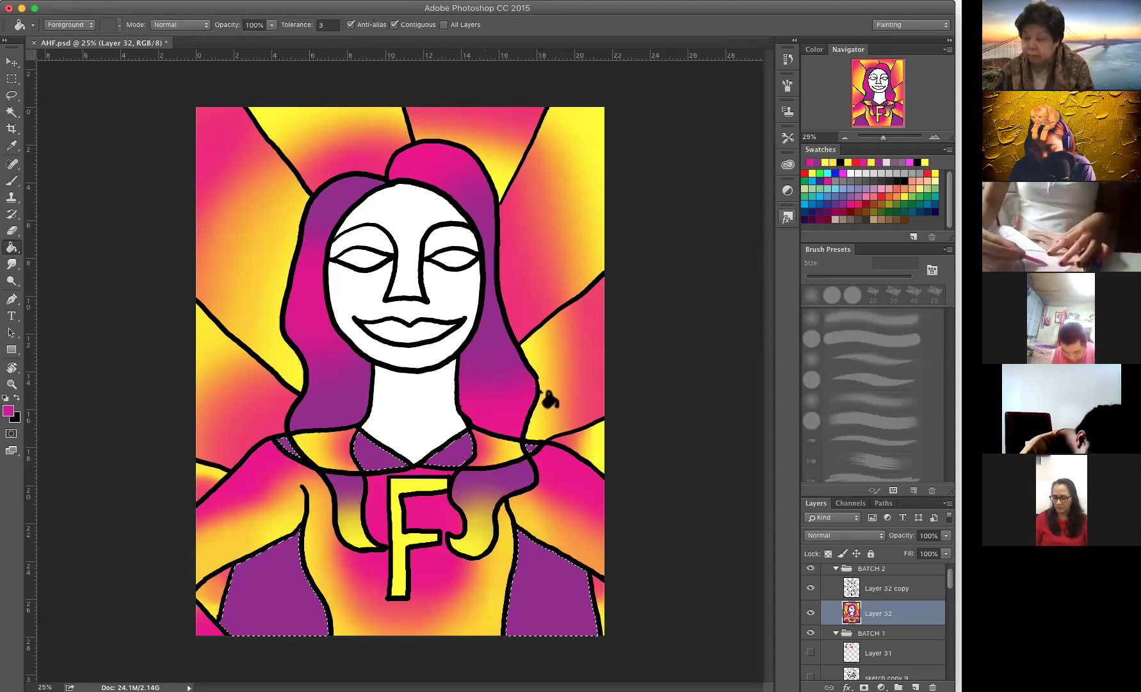
key("b")
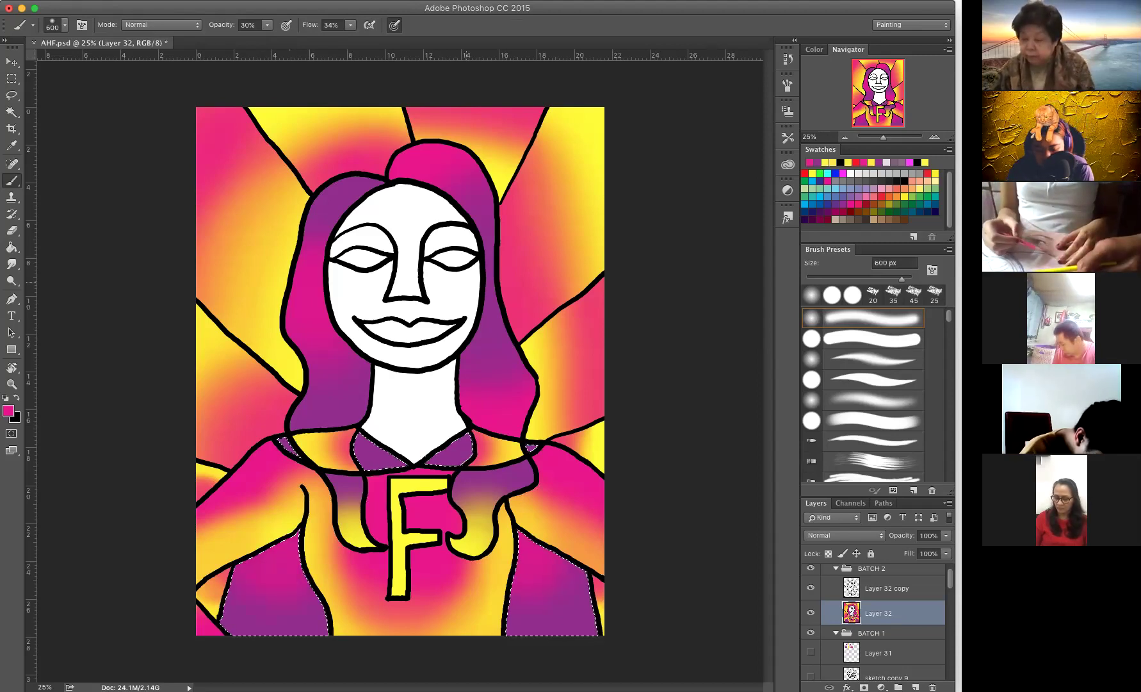
Step: Select the lips, fill them with magenta, and set the foreground color to yellow
key("w")
left_click(451, 333)
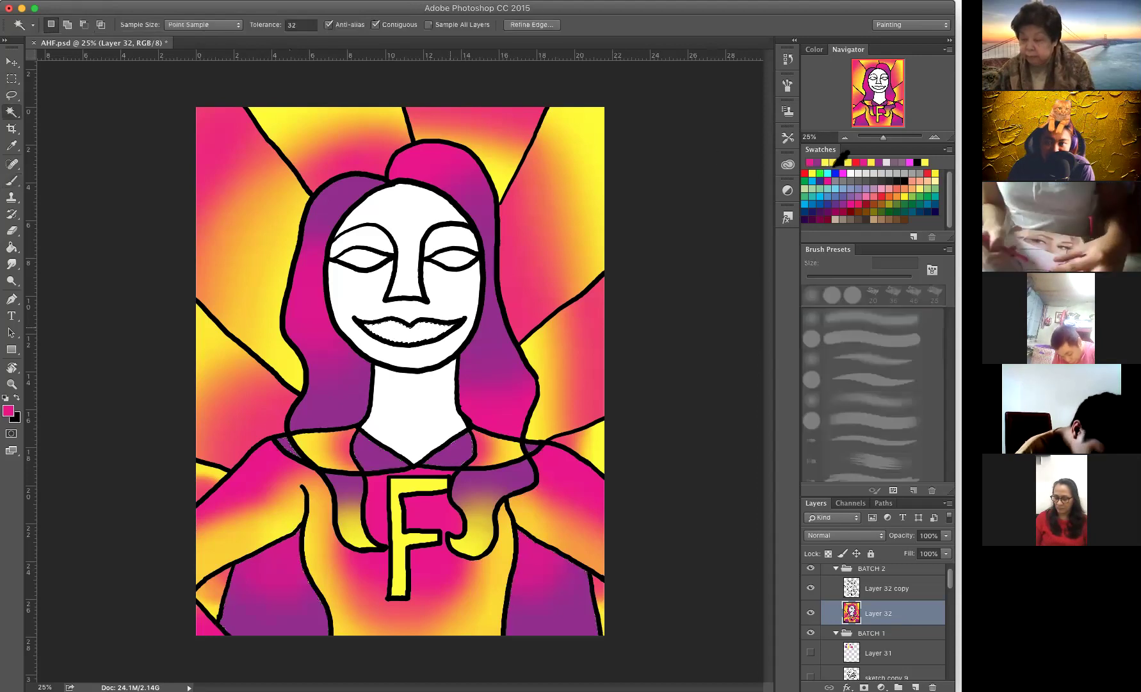
key("g")
left_click(416, 332)
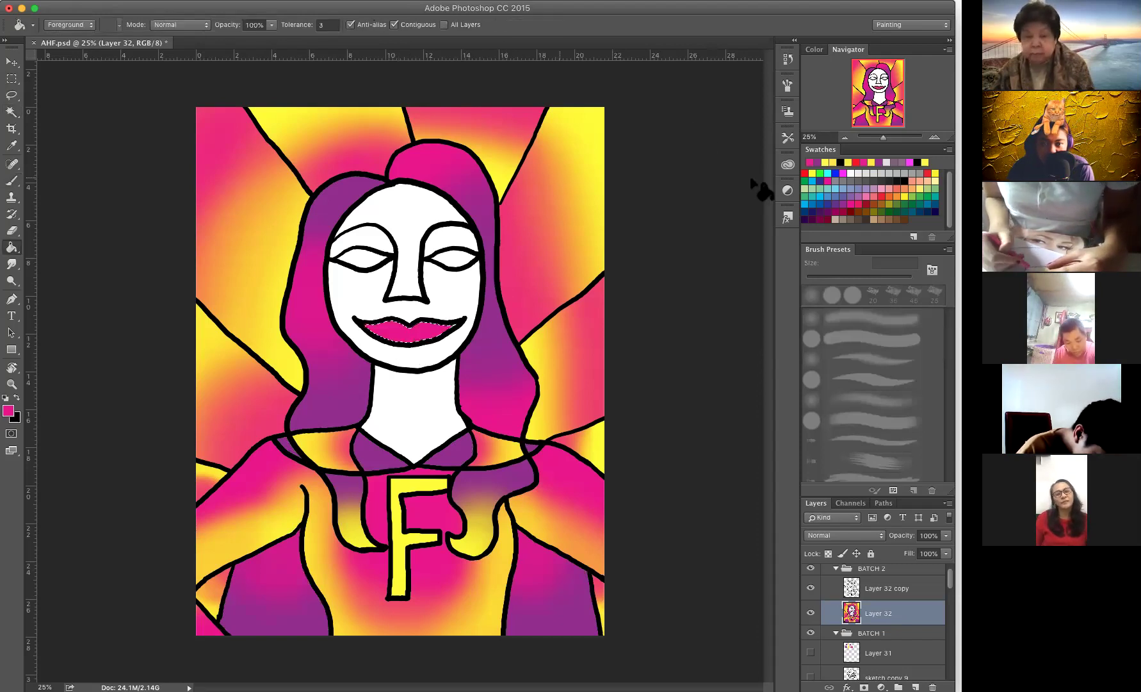
left_click(833, 162)
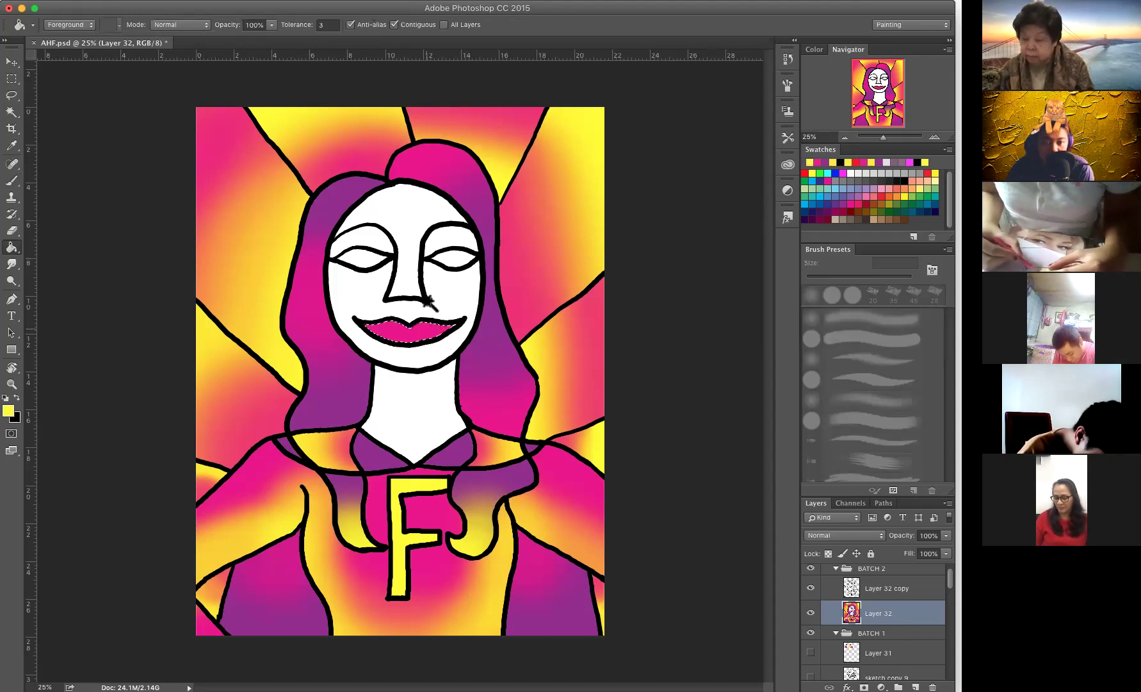
Step: Select the lower face and the neck with the Magic Wand and fill them with yellow
key("w")
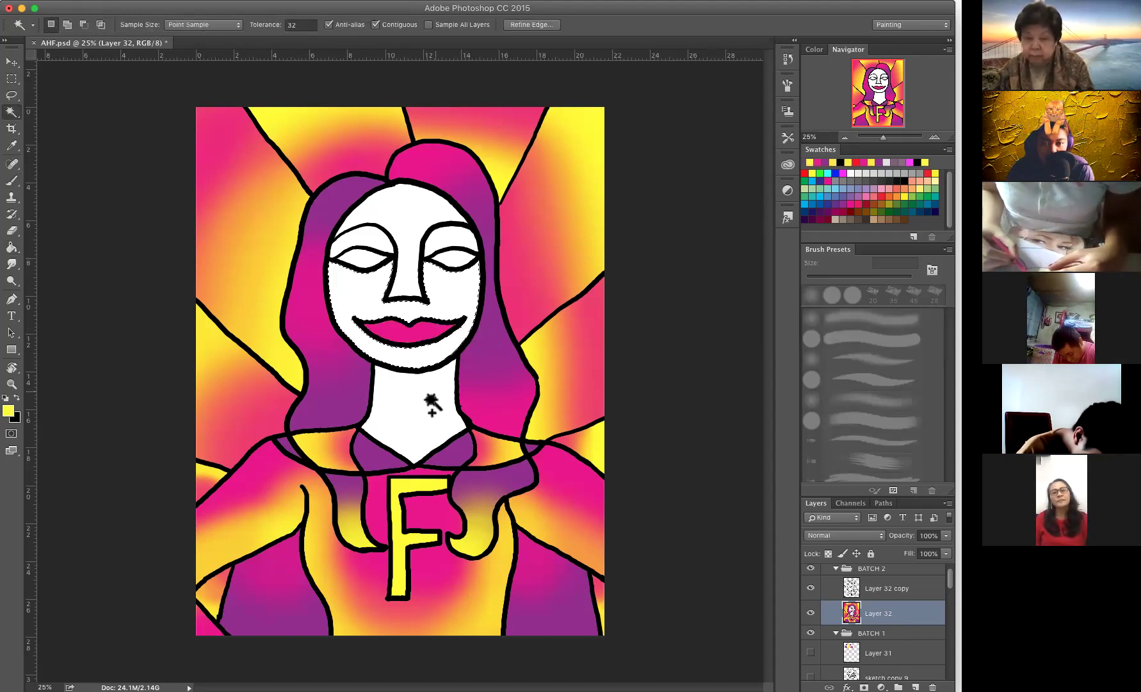
left_click(439, 401, "shift")
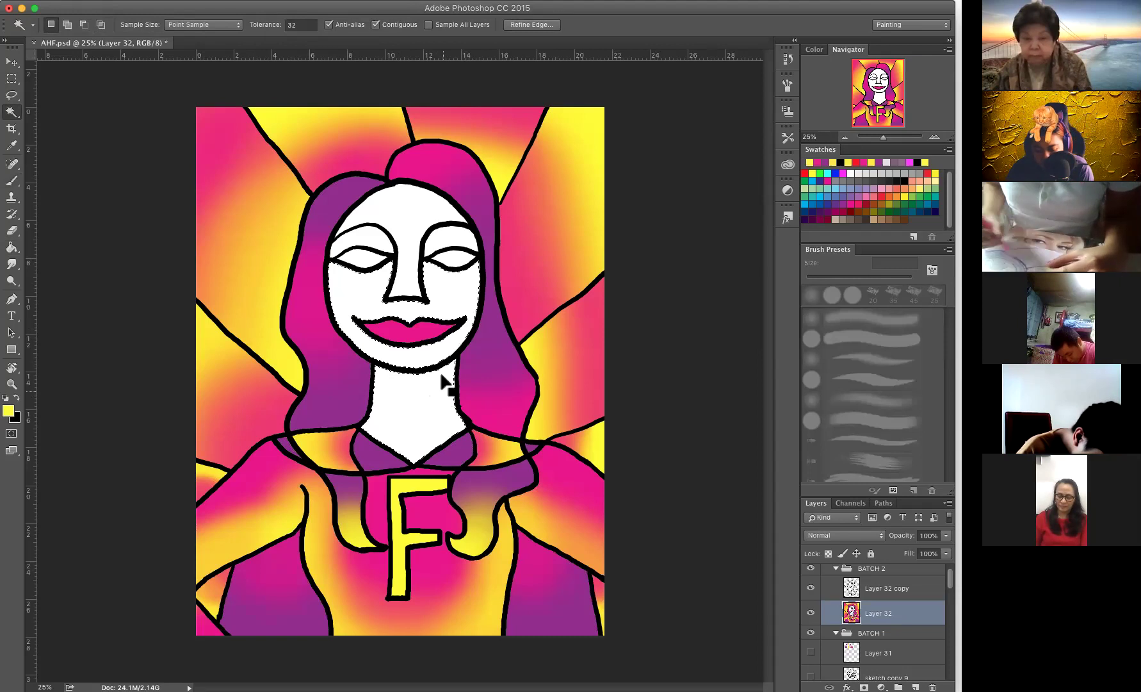
key("g")
left_click(464, 351)
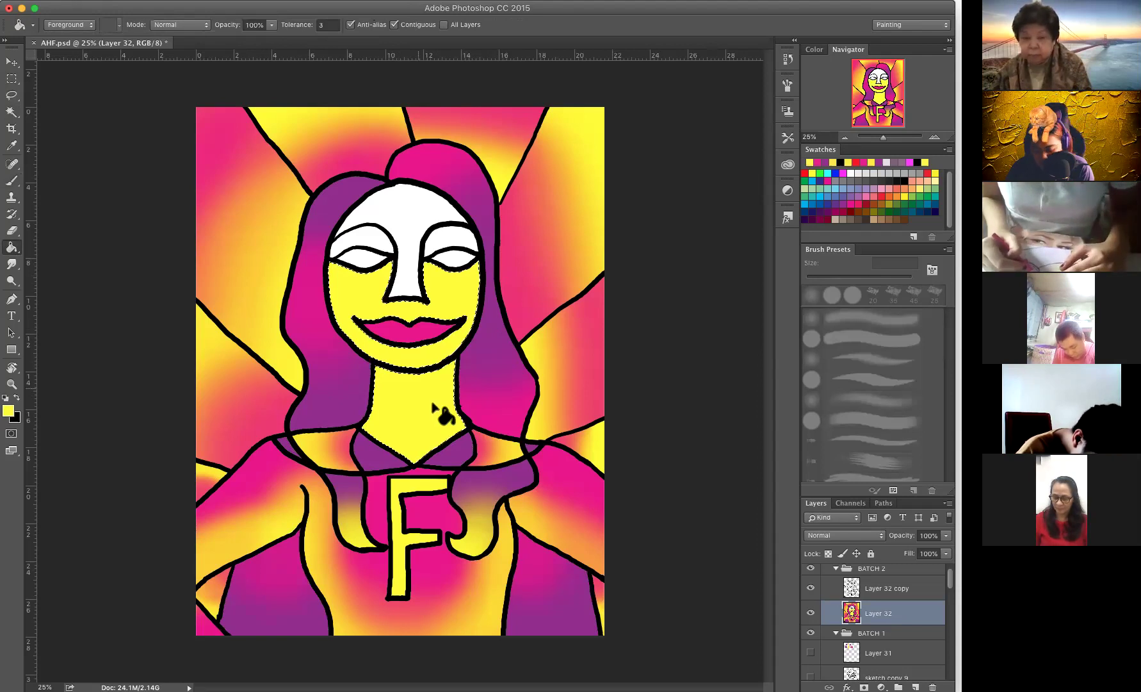
Step: Select the neck and blend magenta into its upper part below the chin with the 600 px soft brush
key("w")
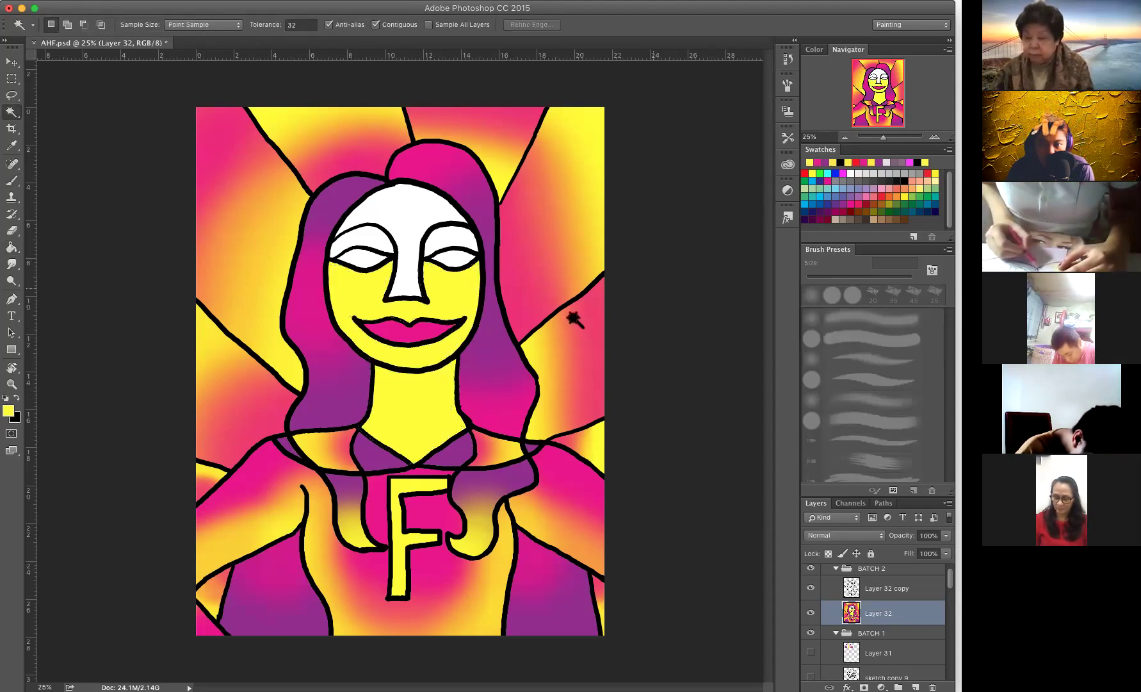
left_click(819, 164)
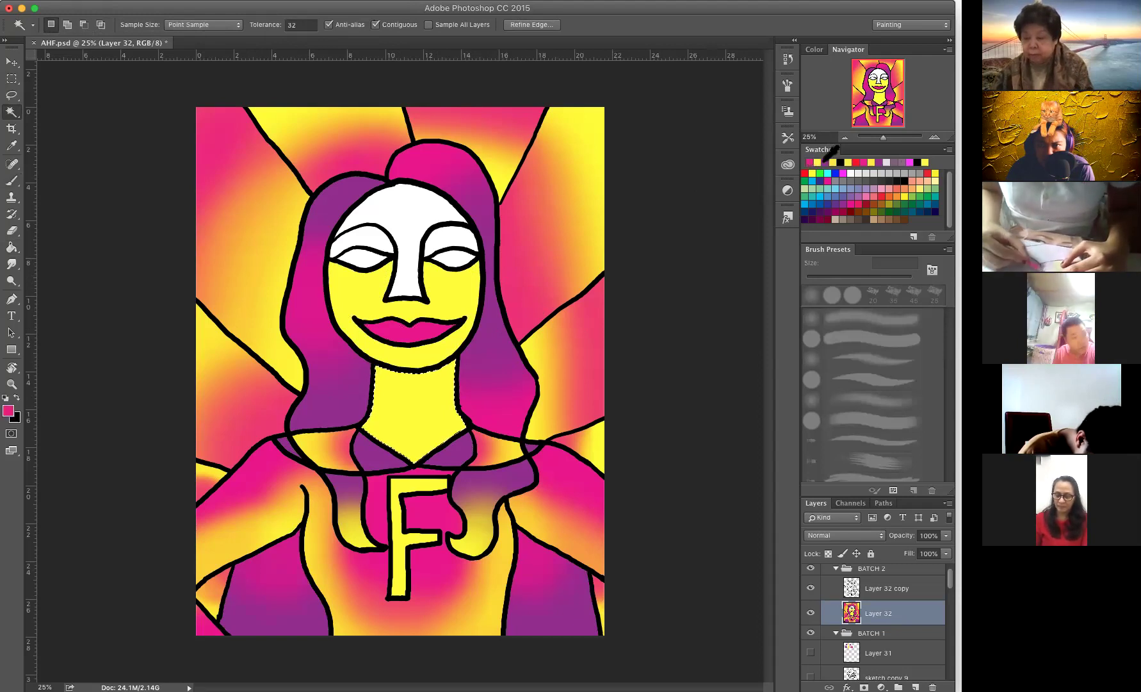
key("b")
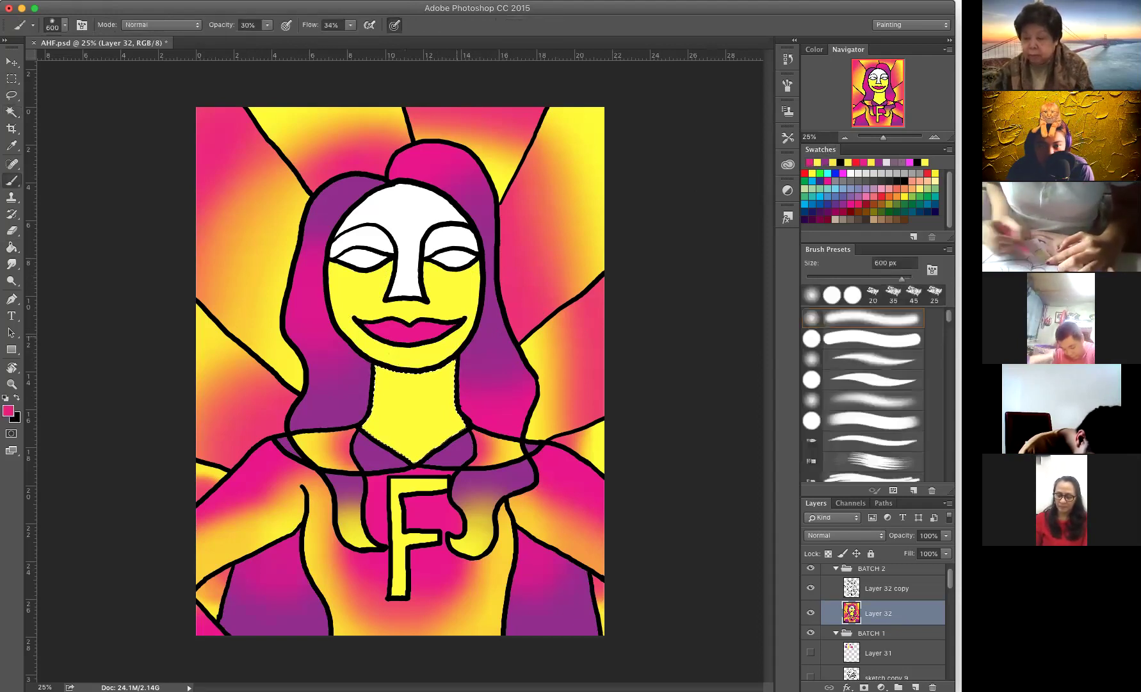
mouse_move(397, 390)
left_mouse_down()
mouse_move(449, 384)
mouse_move(384, 404)
mouse_move(442, 368)
mouse_move(422, 378)
mouse_move(442, 410)
mouse_move(391, 368)
mouse_move(436, 378)
mouse_move(385, 370)
mouse_move(403, 397)
left_mouse_up()
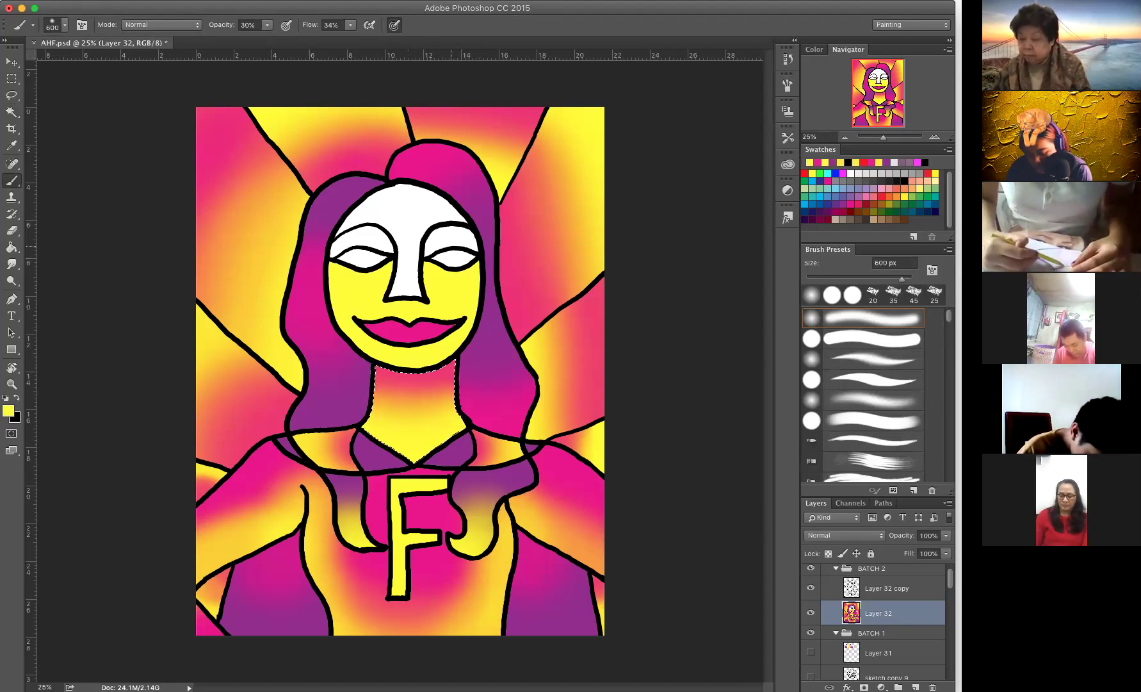
Step: Select the upper eyelid areas above both eyes and fill them with yellow
key("w")
left_click(435, 246)
right_click(438, 245)
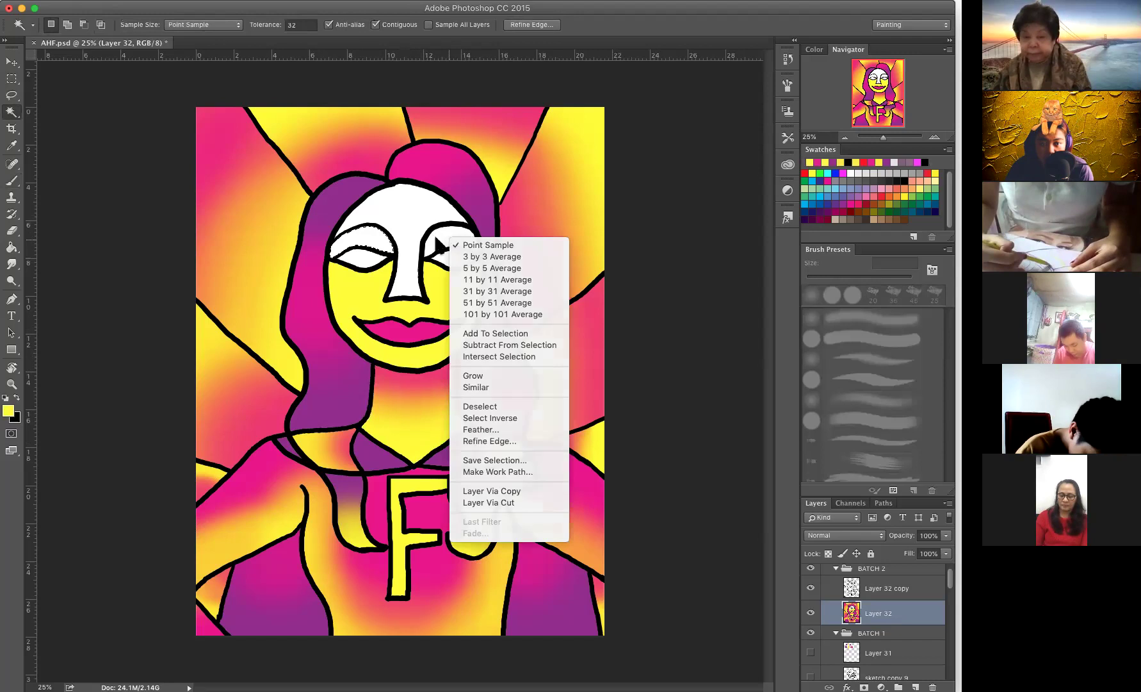
left_click(438, 246)
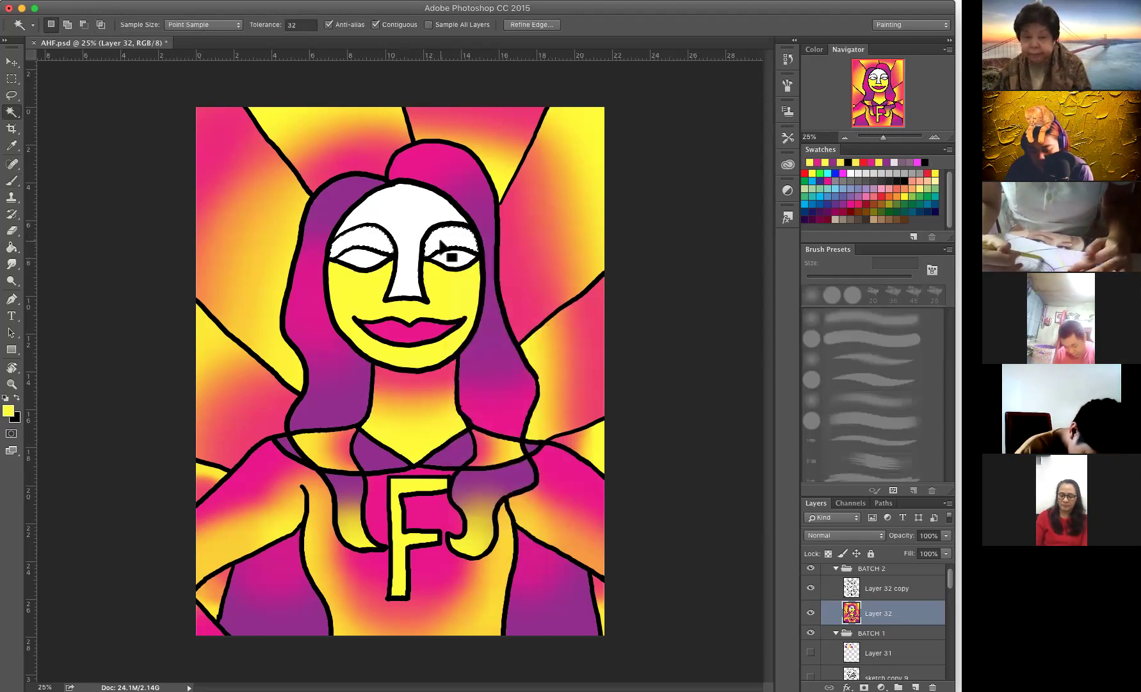
key("g")
left_click(451, 240)
left_click(370, 243)
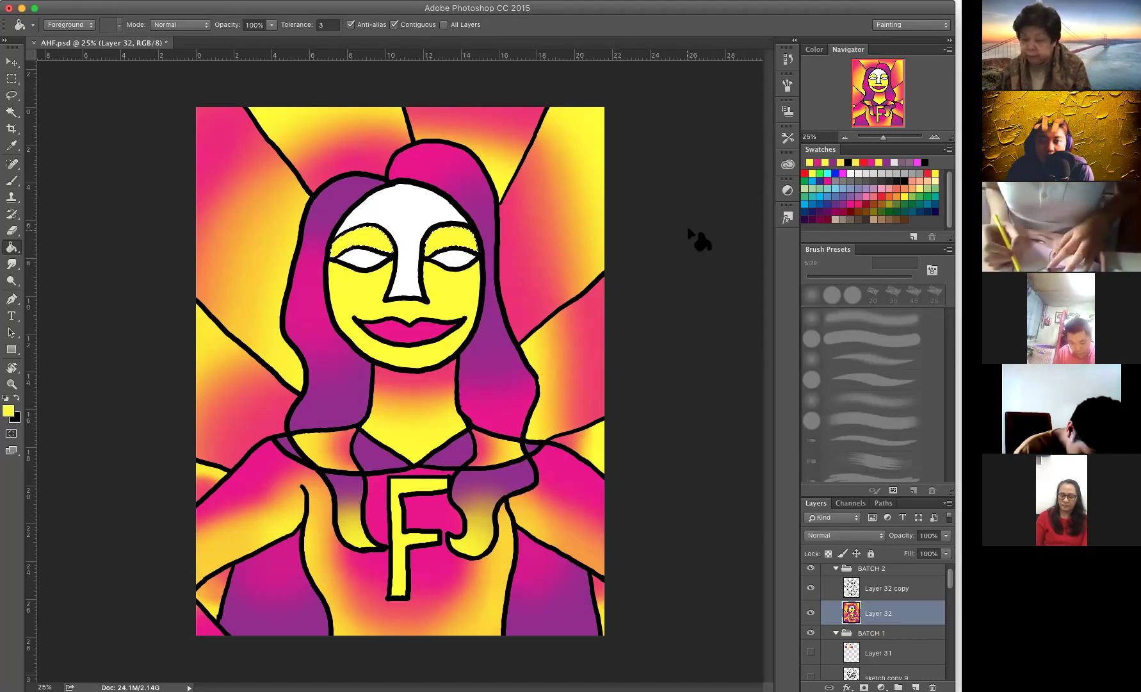
Step: Select the connected forehead and nose area and fill it with magenta
left_click(810, 162)
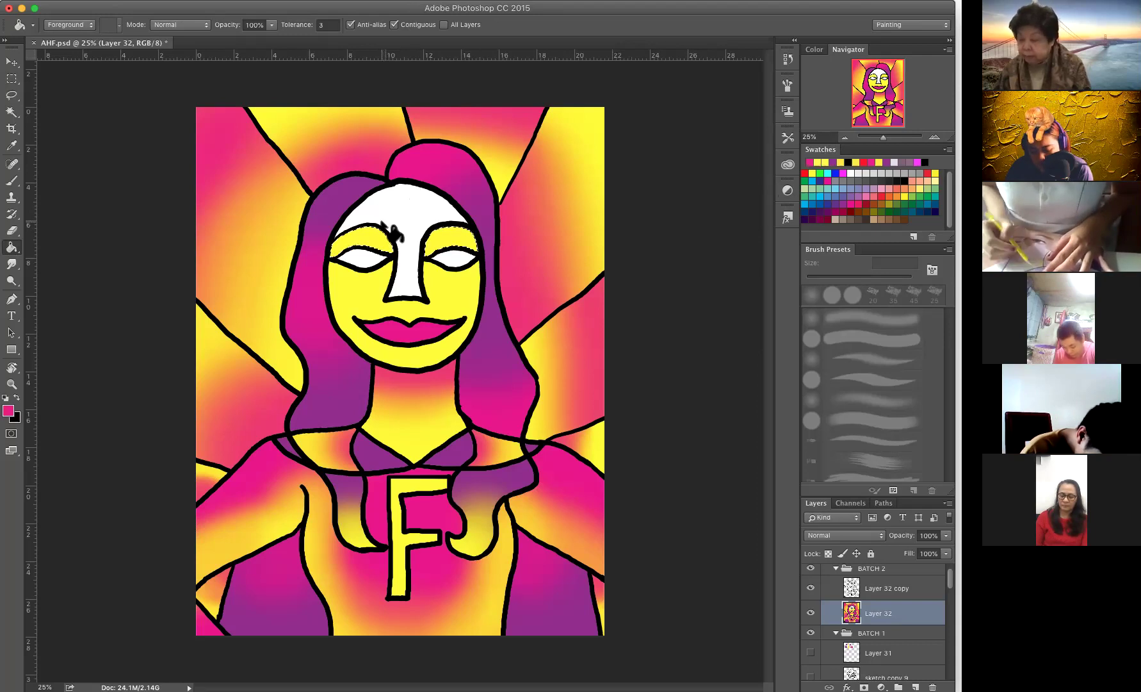
key("w")
left_click(401, 208)
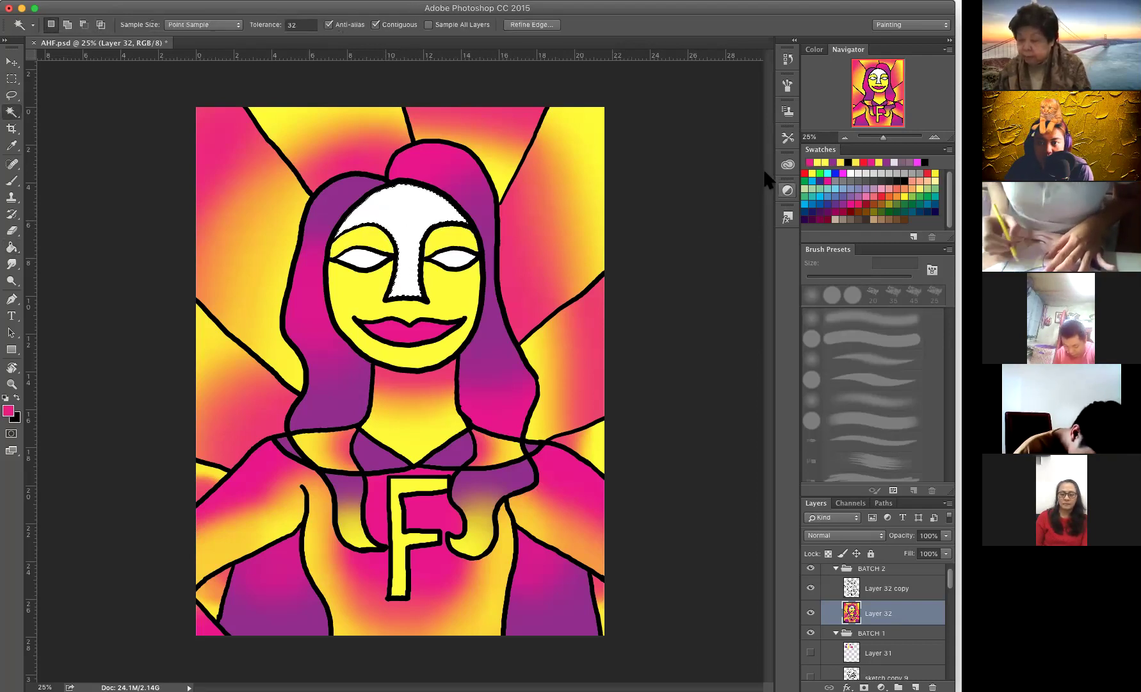
key("g")
left_click(399, 268)
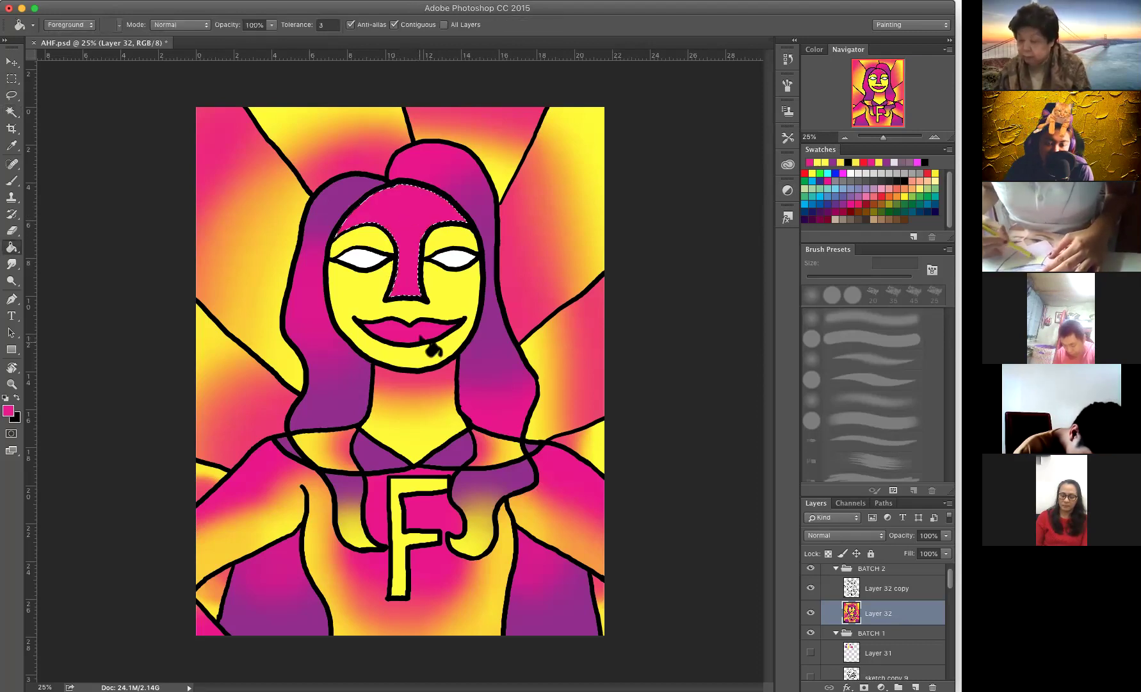
Step: Blend yellow over the forehead and down the bridge of the nose with the 600 px soft brush, and clear the selection
left_click(818, 162)
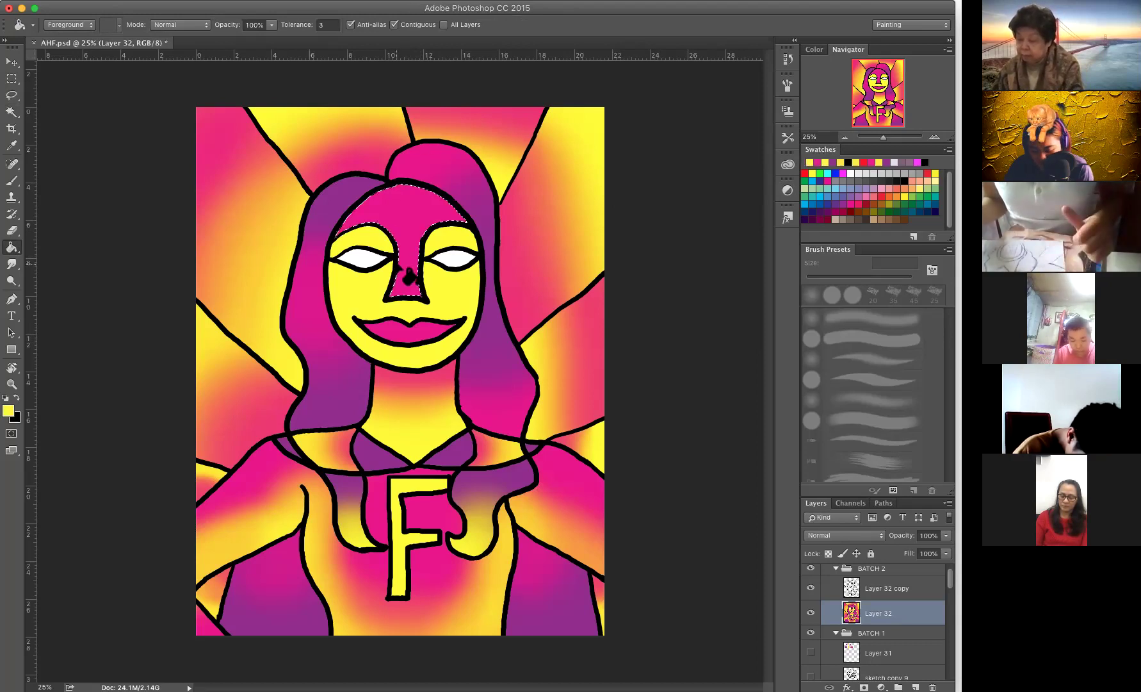
key("b")
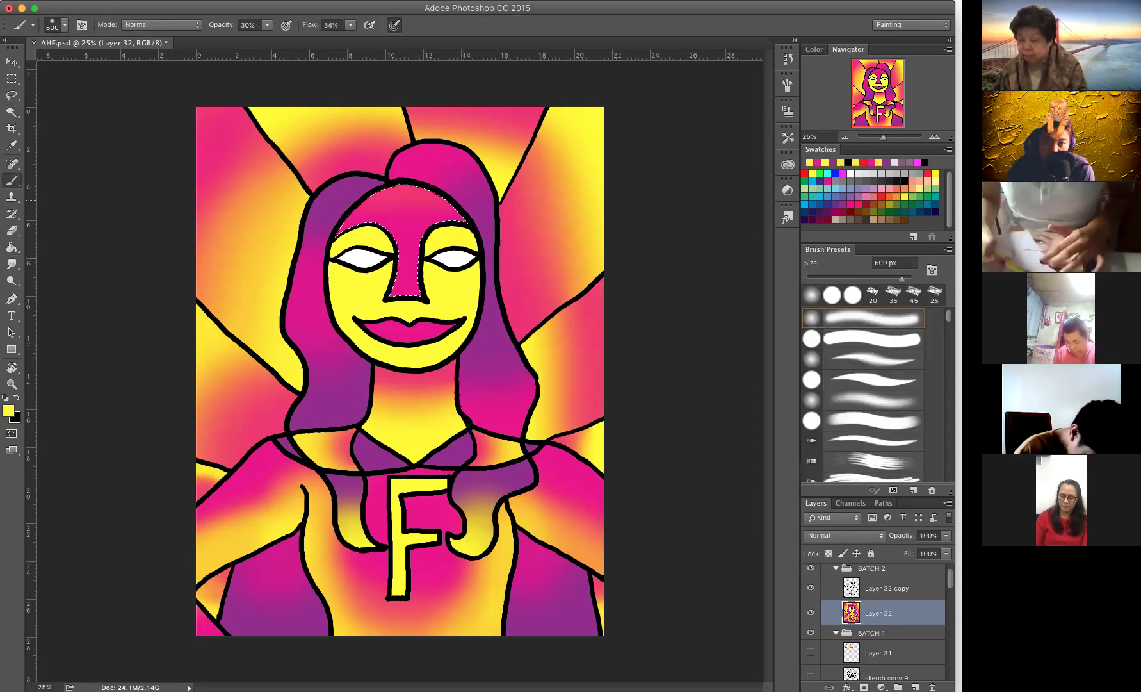
left_click(404, 198)
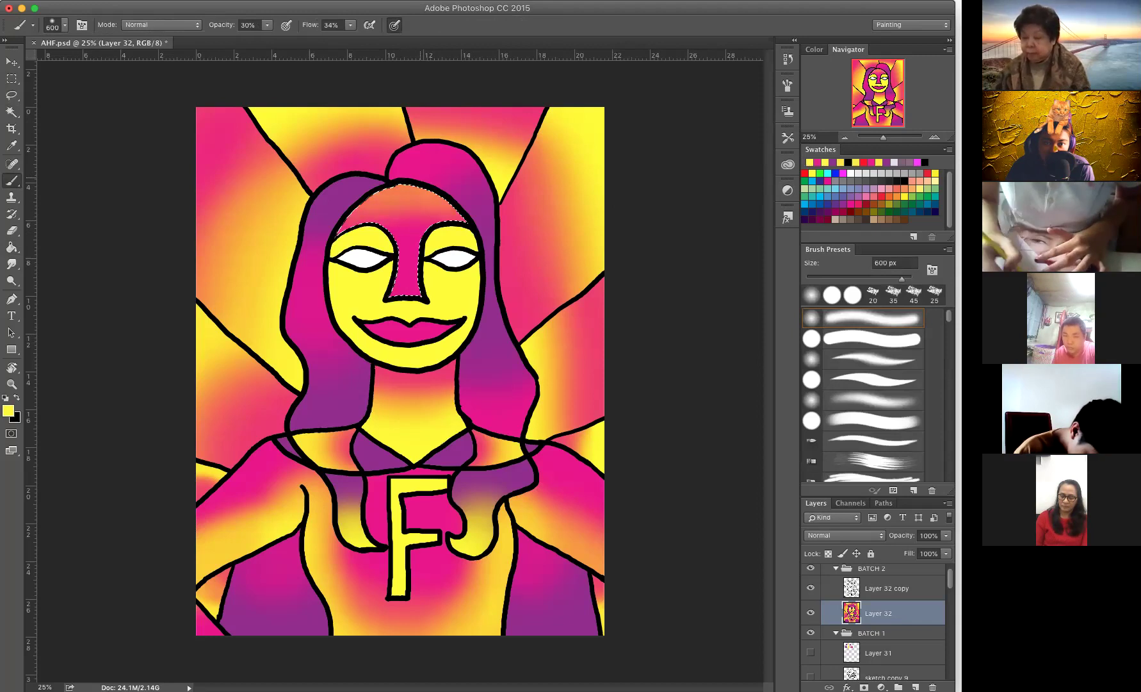
left_click(401, 203)
left_click_drag(403, 204, 356, 222)
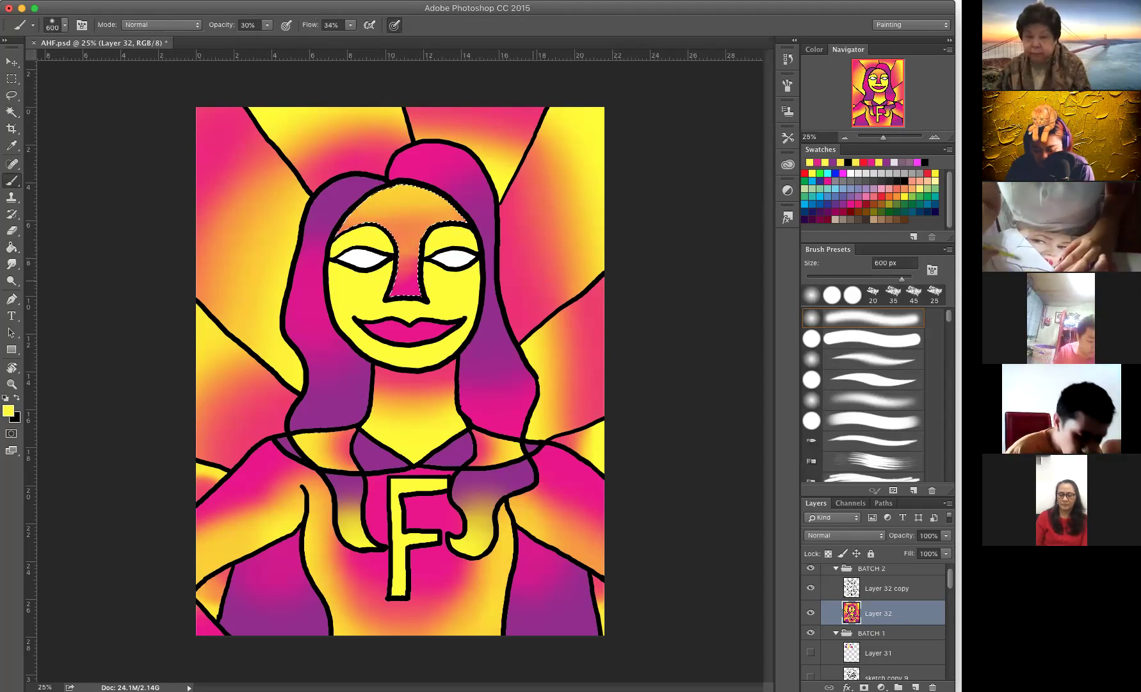
key("w")
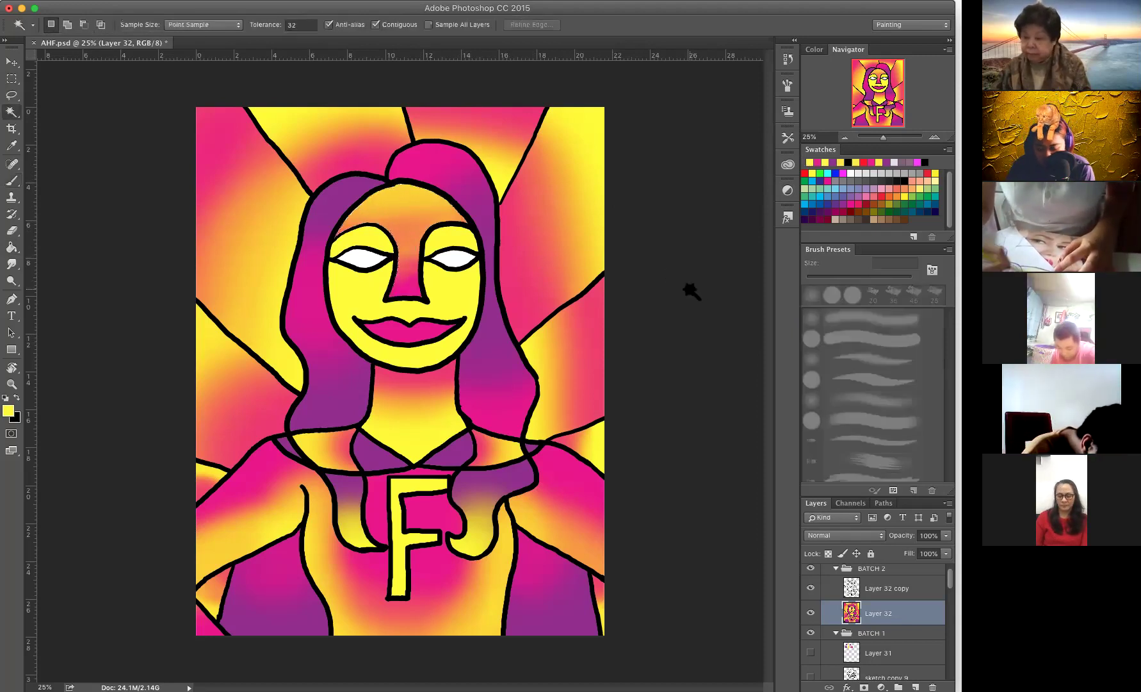
key("ctrl+d")
Step: Fill both eyes with magenta using the Paint Bucket
key("g")
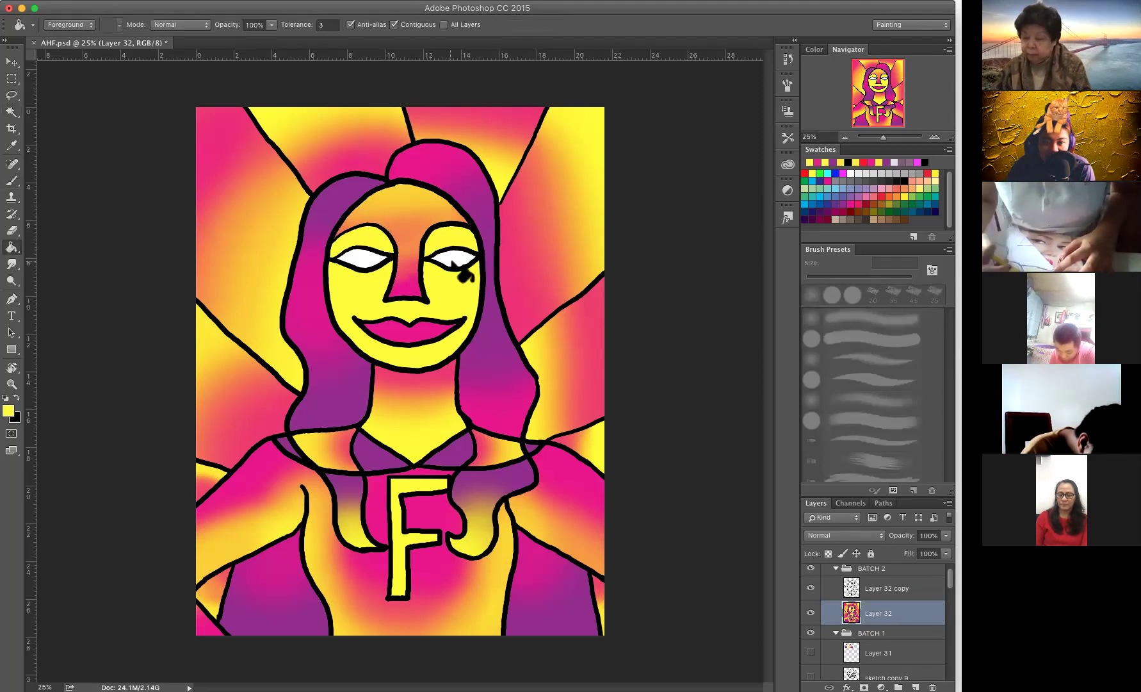
left_click(456, 264)
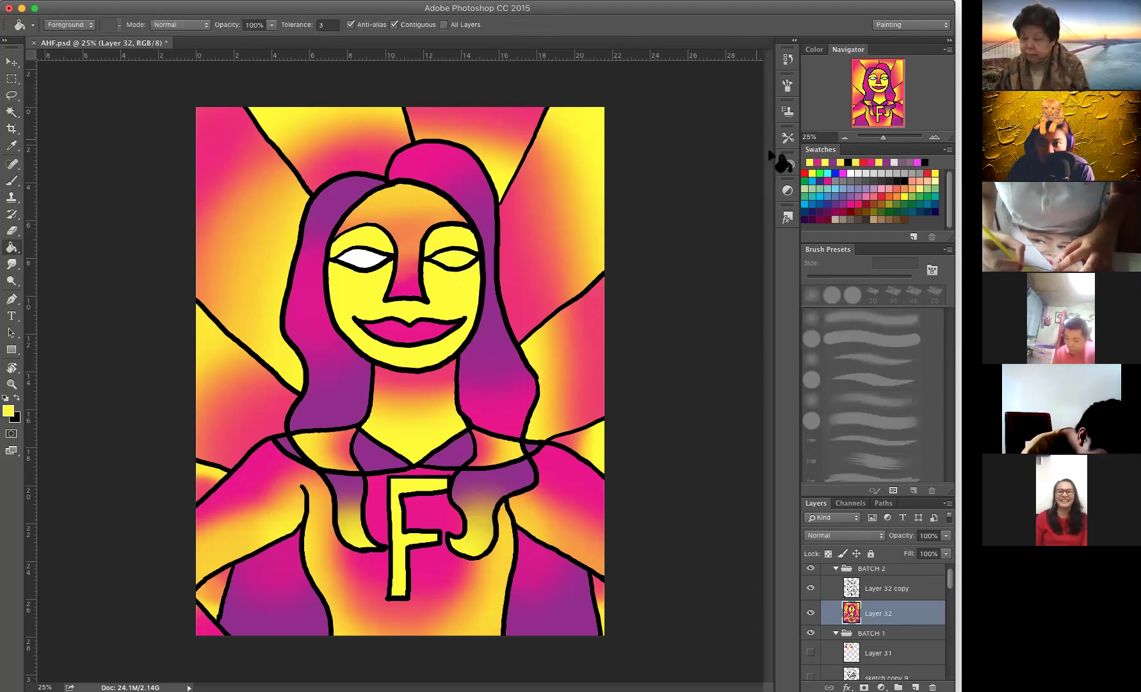
key("ctrl+z")
left_click(811, 162)
left_click(458, 261)
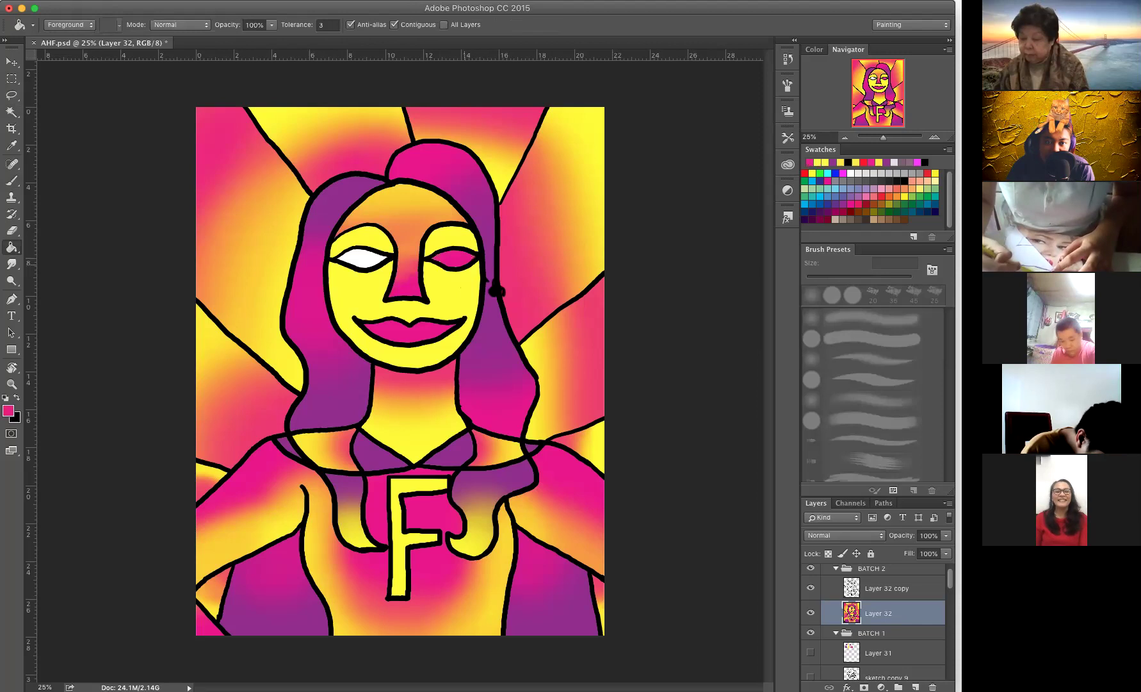
left_click(371, 264)
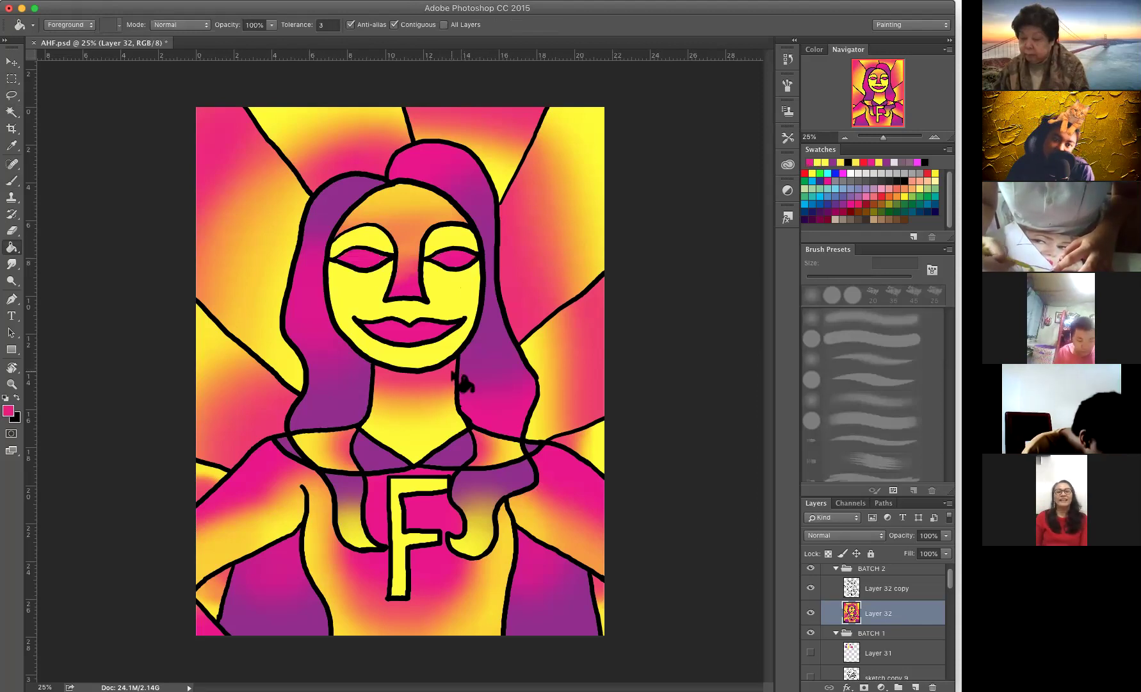
Step: Select both magenta eye shapes and set up a purple soft brush at 150 px
left_click(835, 164)
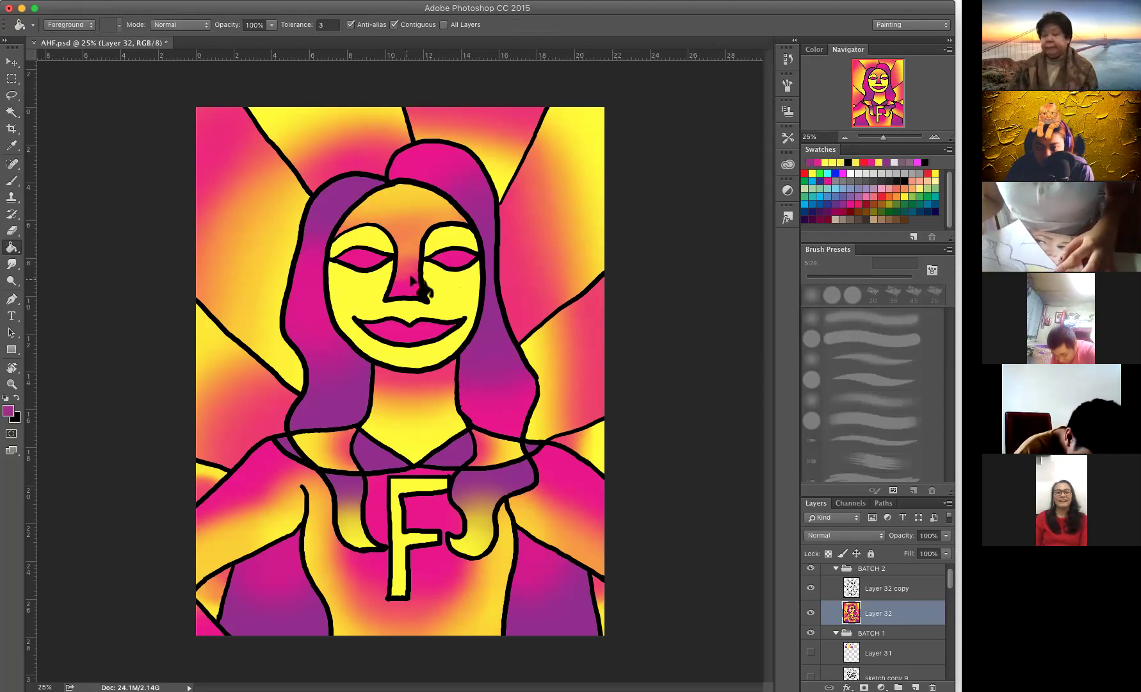
key("w")
left_click(452, 258)
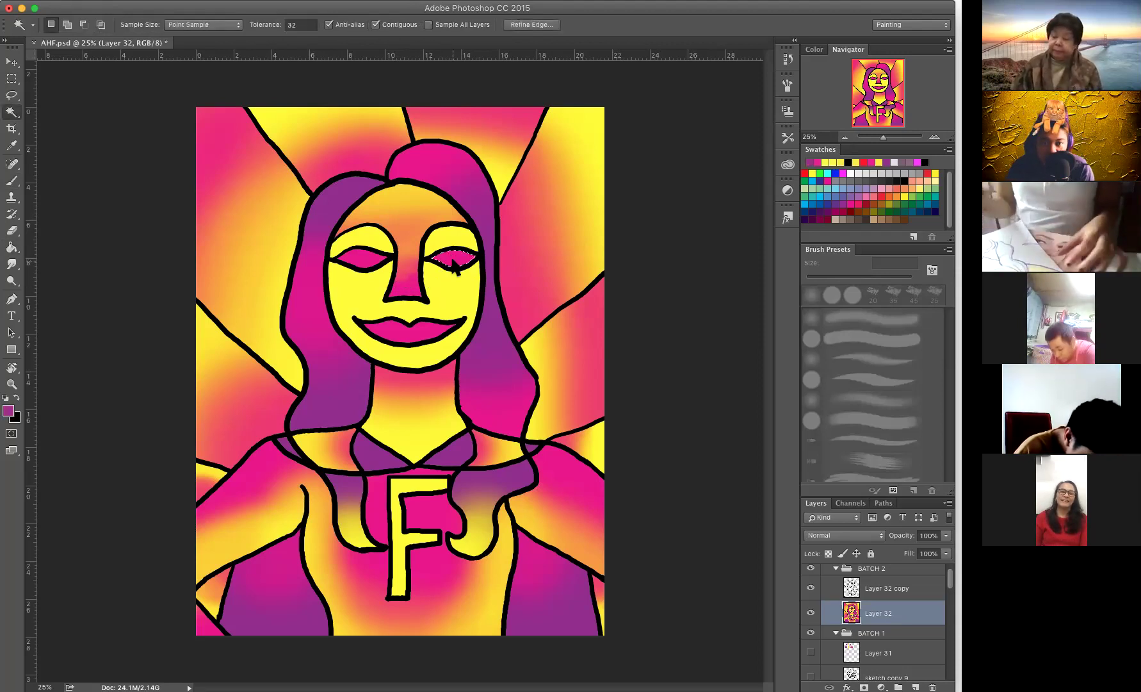
left_click(372, 260)
key("b")
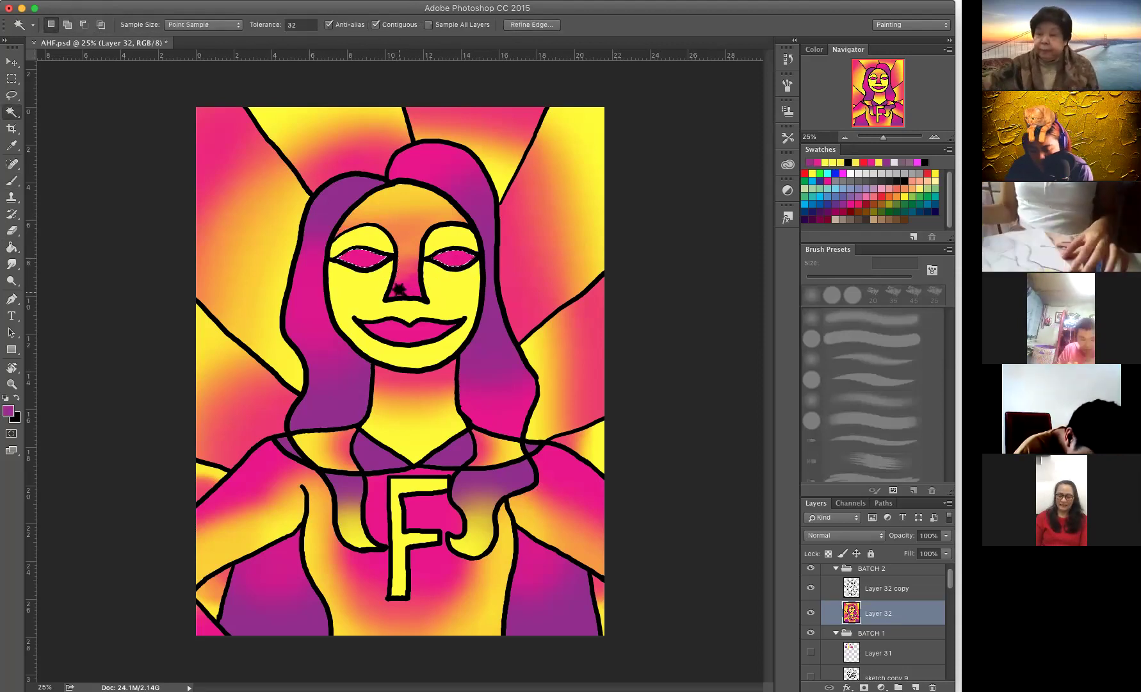
key("bracketleft")
key("bracketleft")
key("bracketleft")
key("bracketleft")
key("bracketleft")
key("bracketleft")
key("bracketleft")
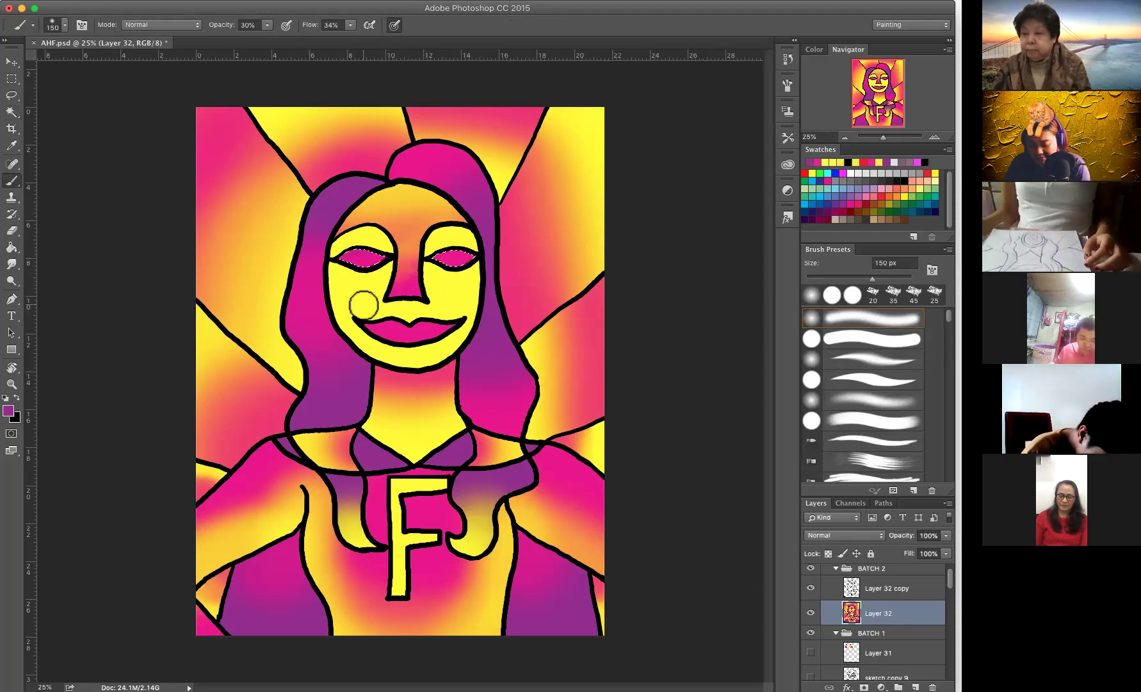
Step: Blend purple into the center of each eye with the soft brush and clear the selection
key("super+equal")
key("super+equal")
key("super+equal")
scroll(351, 295, "up", 10)
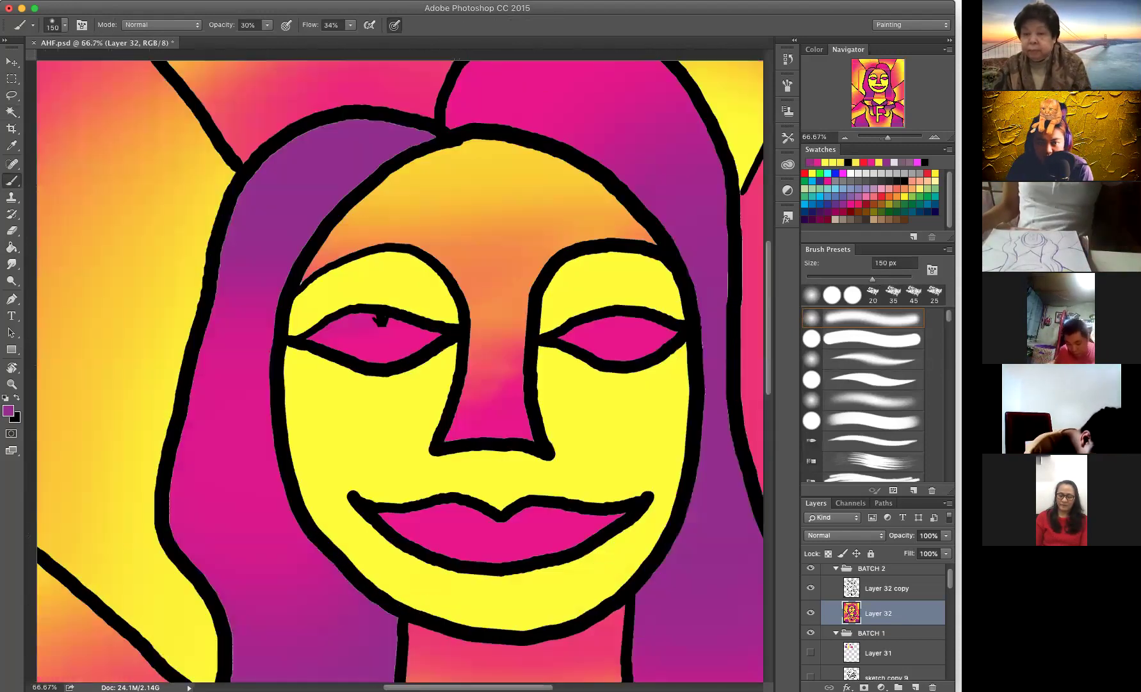
mouse_move(401, 394)
left_mouse_down()
mouse_move(388, 410)
mouse_move(370, 395)
mouse_move(401, 384)
mouse_move(388, 415)
mouse_move(401, 376)
mouse_move(397, 386)
left_mouse_up()
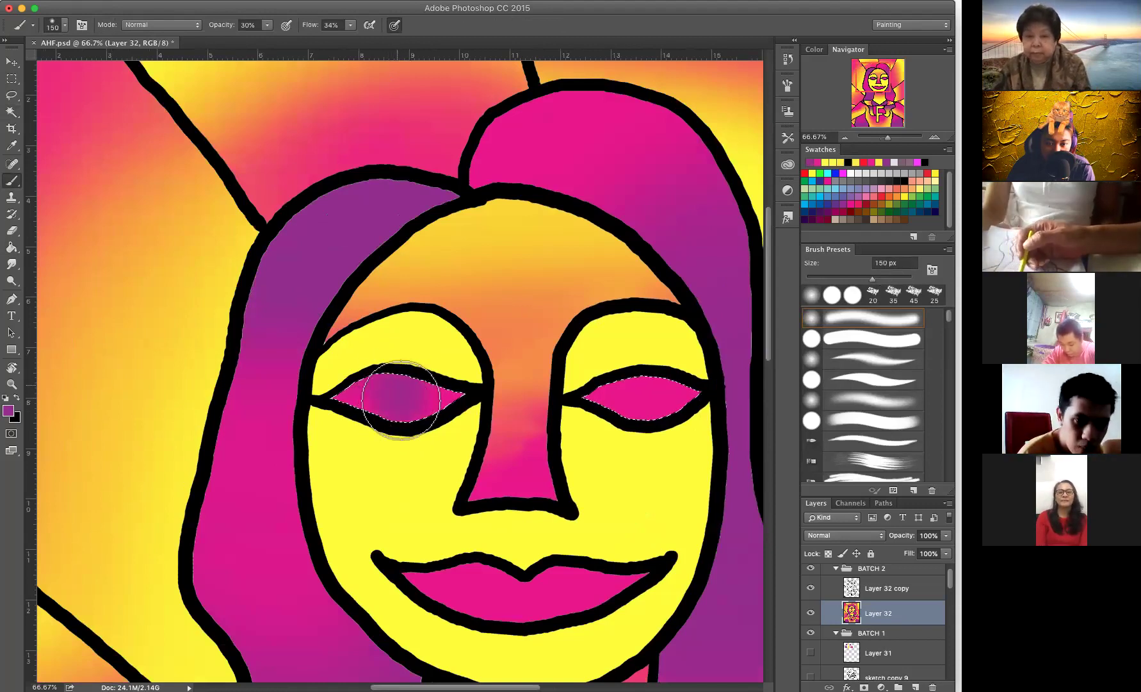
mouse_move(645, 405)
left_mouse_down()
mouse_move(644, 377)
mouse_move(647, 415)
mouse_move(637, 382)
mouse_move(640, 408)
mouse_move(649, 375)
mouse_move(639, 423)
mouse_move(638, 383)
left_mouse_up()
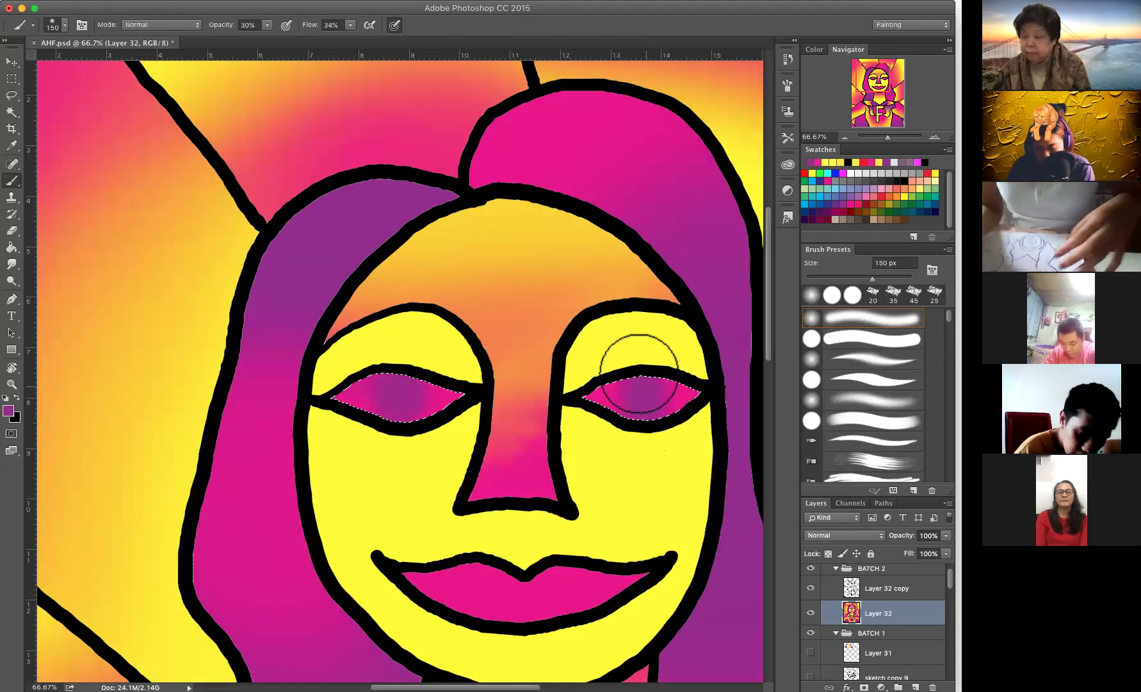
key("ctrl+d")
Step: Set up a black hard round brush with opacity and flow at 100%
key("m")
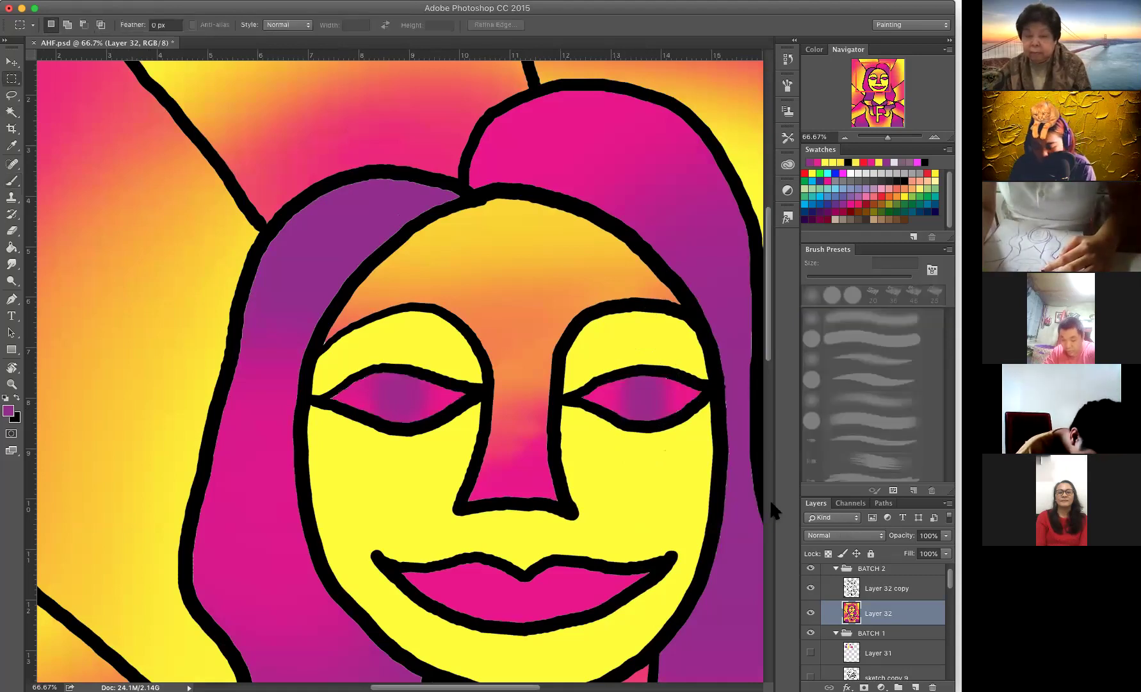
key("b")
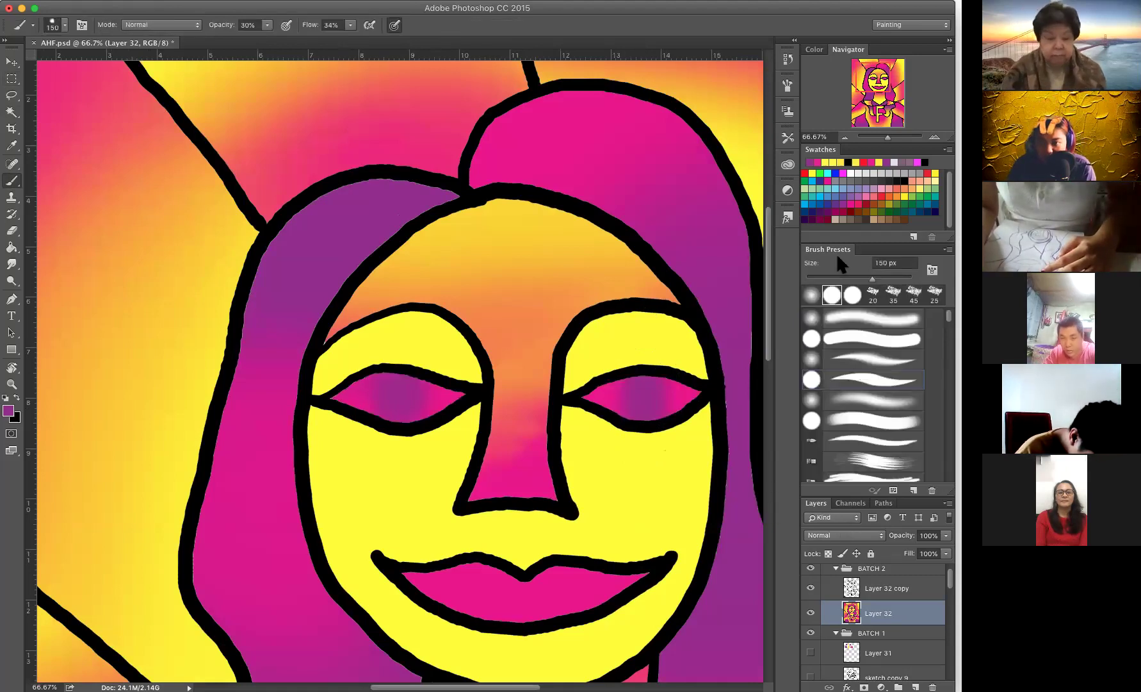
left_click(905, 182)
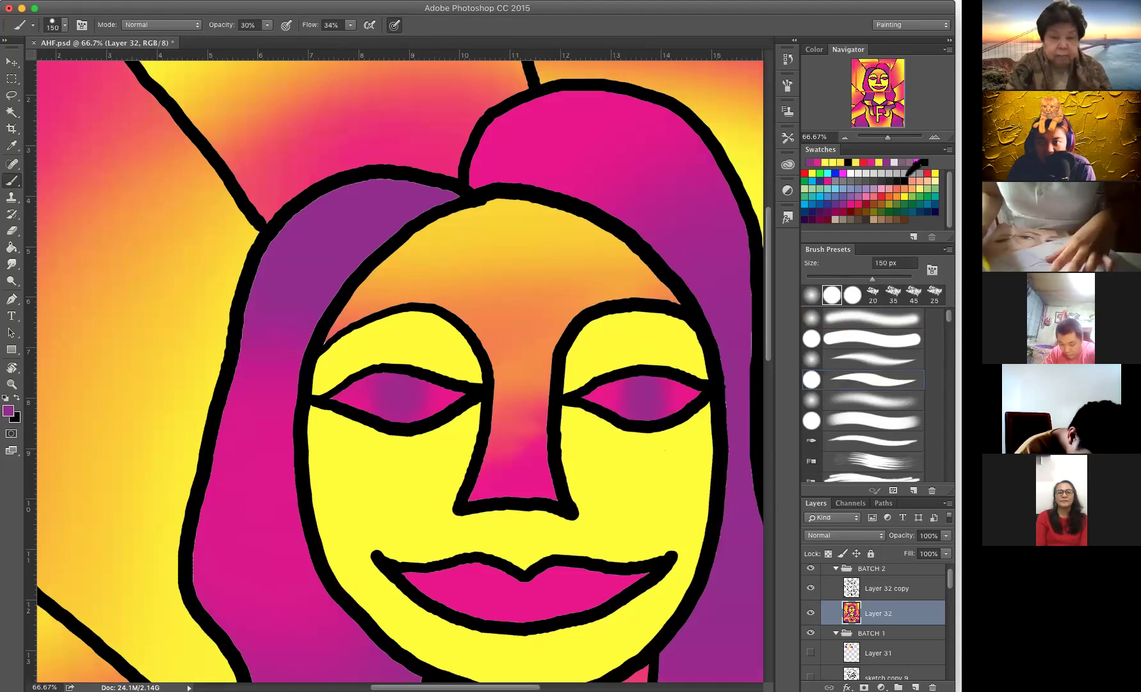
left_click(266, 25)
mouse_move(364, 29)
left_mouse_down()
mouse_move(343, 40)
mouse_move(359, 39)
left_mouse_up()
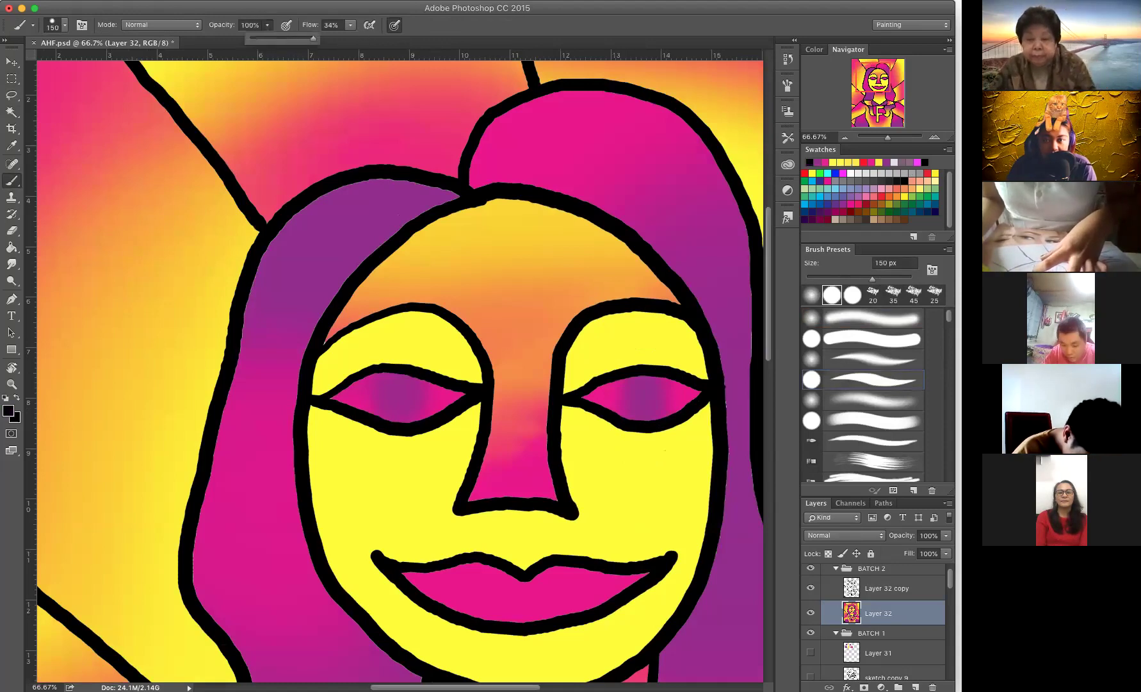
left_click(873, 338)
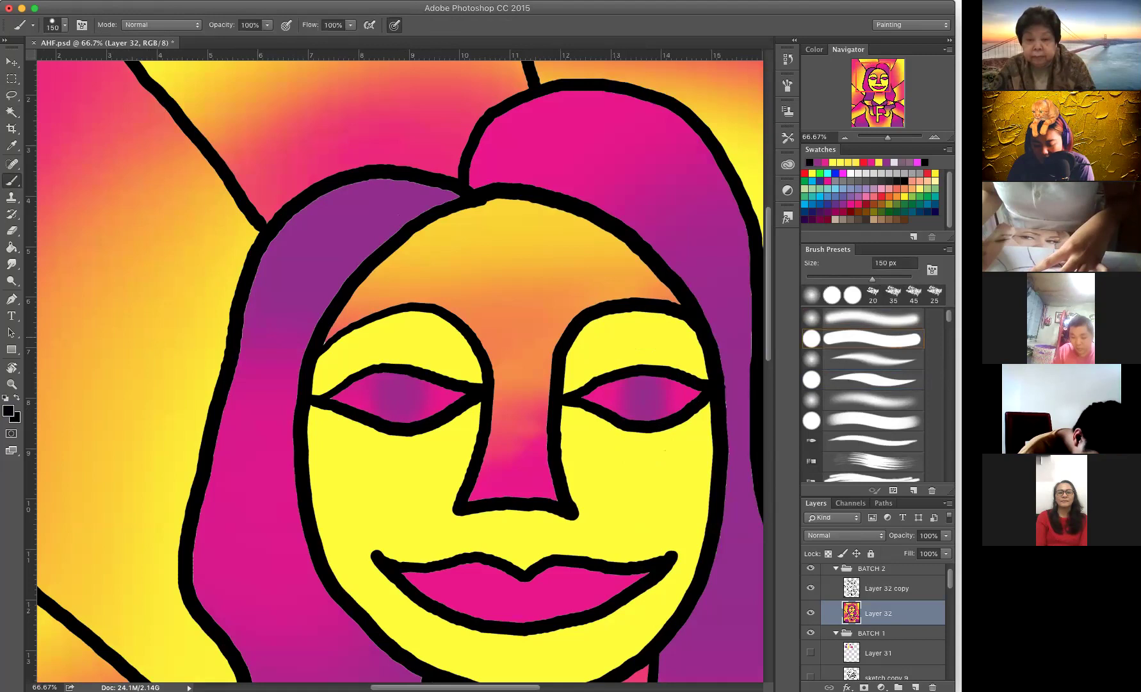
Step: Reduce the brush to 30 px and outline a round iris in black around the purple center of the left eye
key("bracketleft")
key("bracketleft")
key("bracketleft")
key("bracketleft")
key("bracketleft")
key("bracketleft")
key("bracketleft")
mouse_move(389, 371)
left_mouse_down()
mouse_move(378, 410)
mouse_move(418, 417)
mouse_move(420, 377)
mouse_move(403, 420)
left_mouse_up()
key("bracketleft")
key("bracketleft")
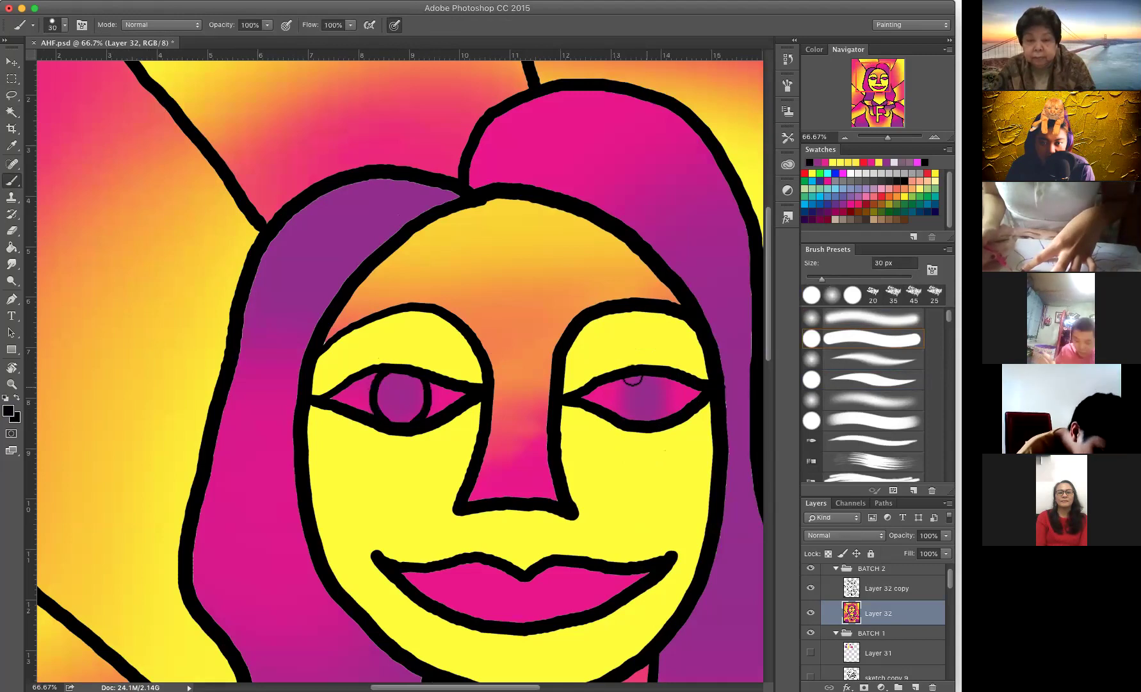
Step: Outline a matching round iris in black around the purple center of the right eye
left_click_drag(628, 413, 648, 413)
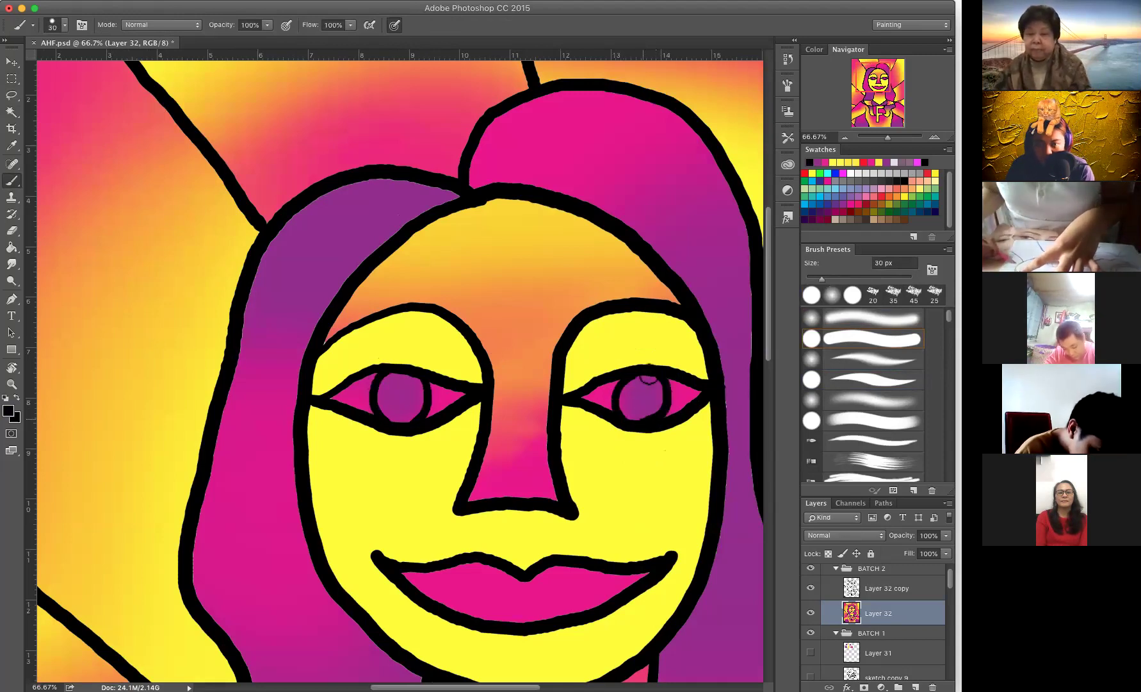
key("ctrl+z")
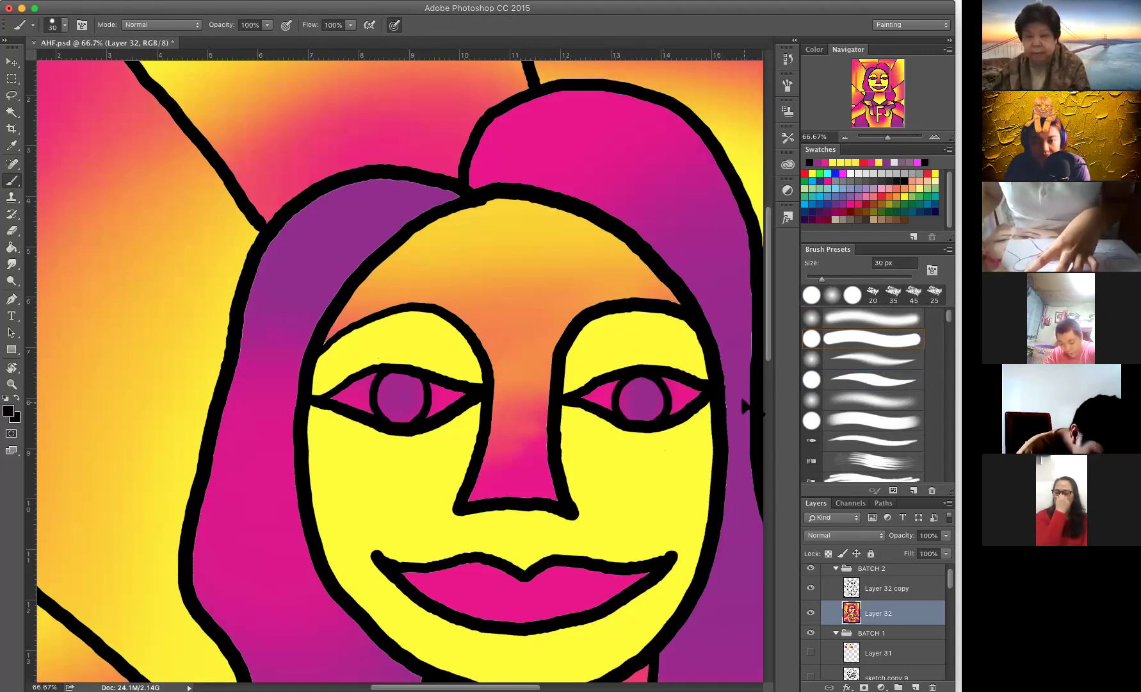
key("super+minus")
key("super+minus")
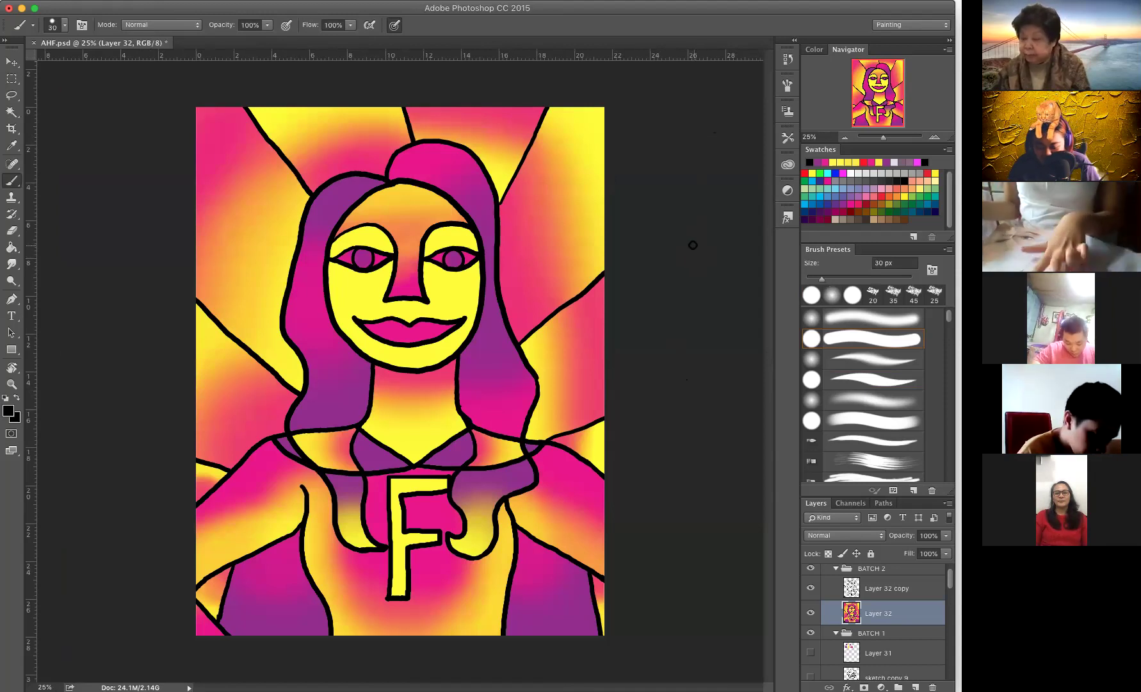
Step: Save the document and add a new empty layer directly above Layer 32
key("super+s")
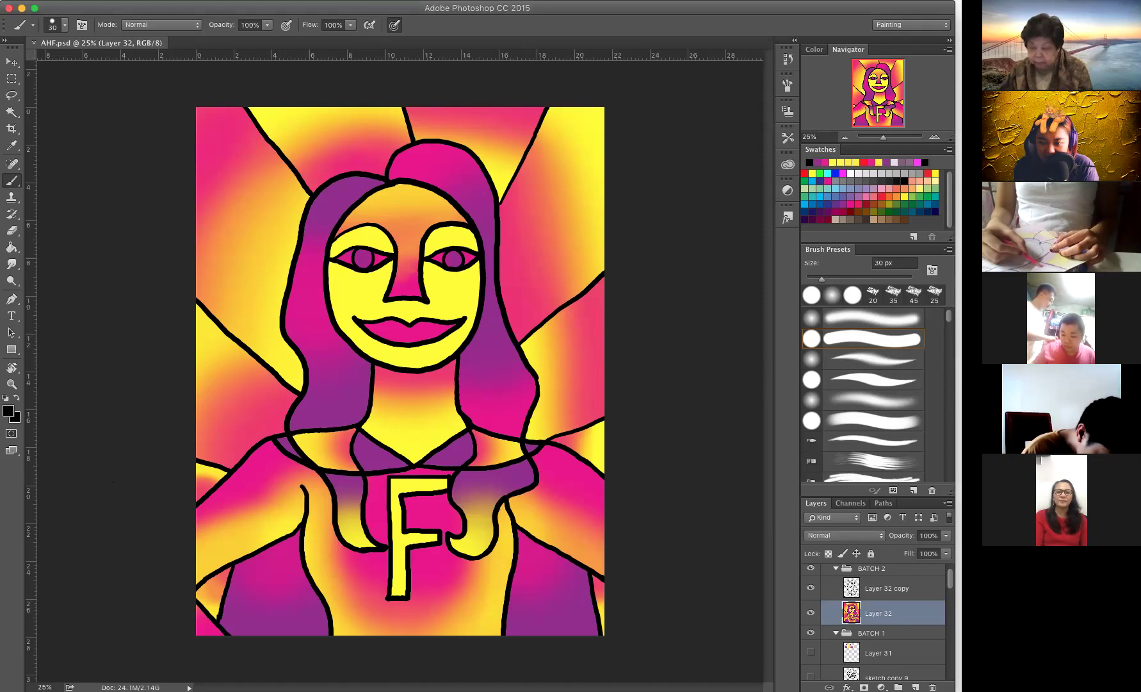
left_click(915, 686)
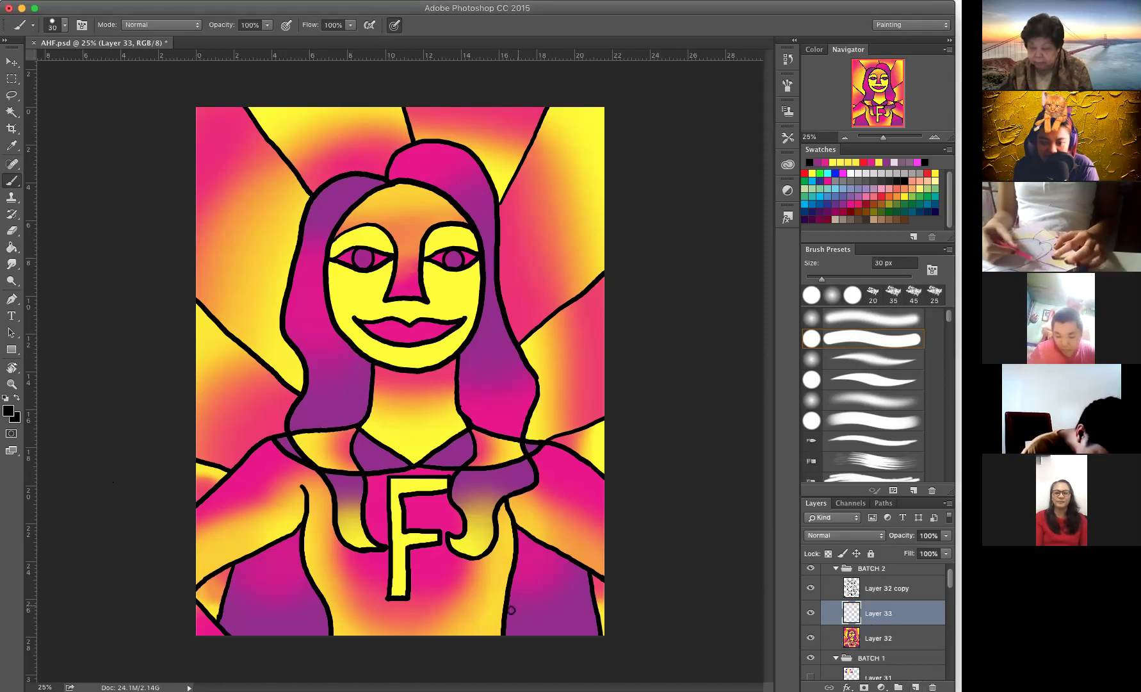
Step: Try a black horizontal line and small handwritten marks in the artwork's lower right corner, and undo the strokes
left_click_drag(515, 618, 593, 614)
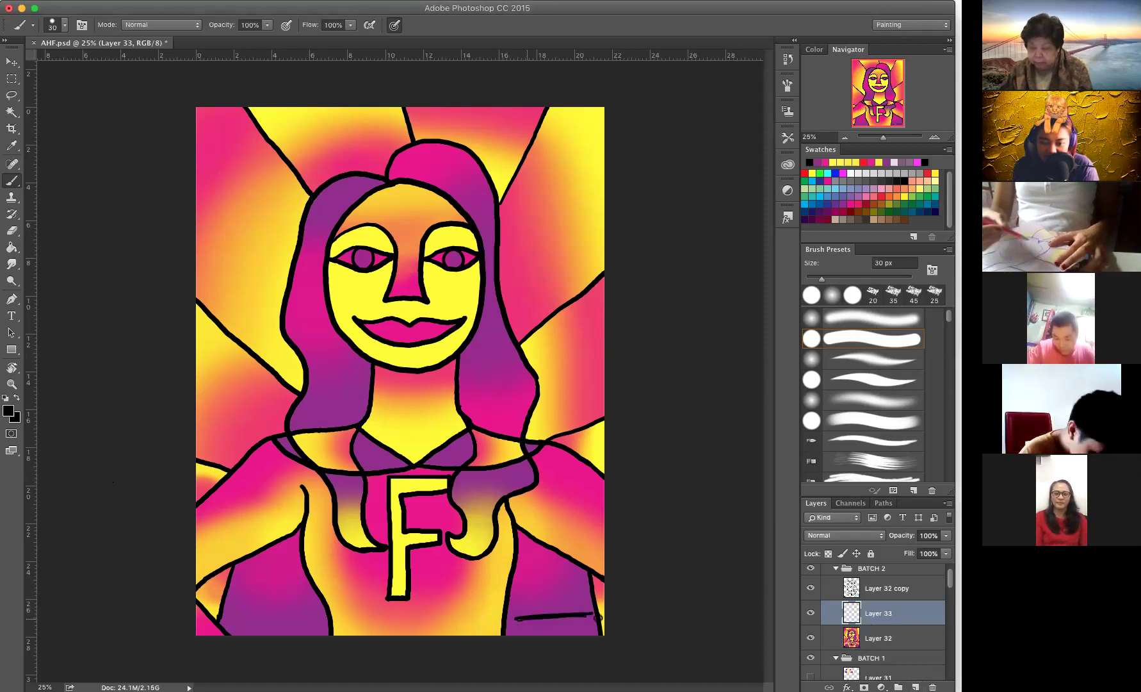
key("super+z")
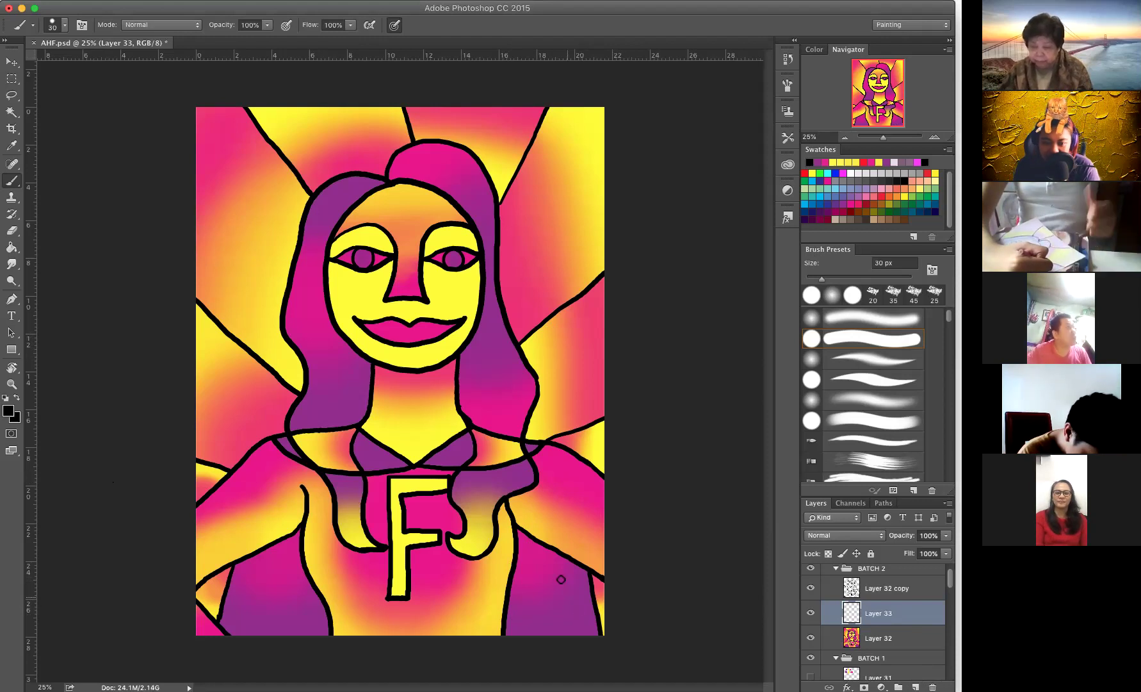
left_click_drag(510, 605, 524, 604)
mouse_move(517, 604)
left_mouse_down()
mouse_move(517, 619)
mouse_move(550, 607)
left_mouse_up()
left_click(527, 616)
left_click_drag(554, 602, 573, 619)
left_click_drag(582, 590, 581, 616)
left_click_drag(592, 592, 589, 618)
key("super+alt+z")
key("super+alt+z")
key("super+alt+z")
key("super+alt+z")
key("super+alt+z")
key("super+alt+z")
key("super+alt+z")
key("super+alt+z")
key("super+alt+z")
key("super+alt+z")
key("super+alt+z")
key("super+alt+z")
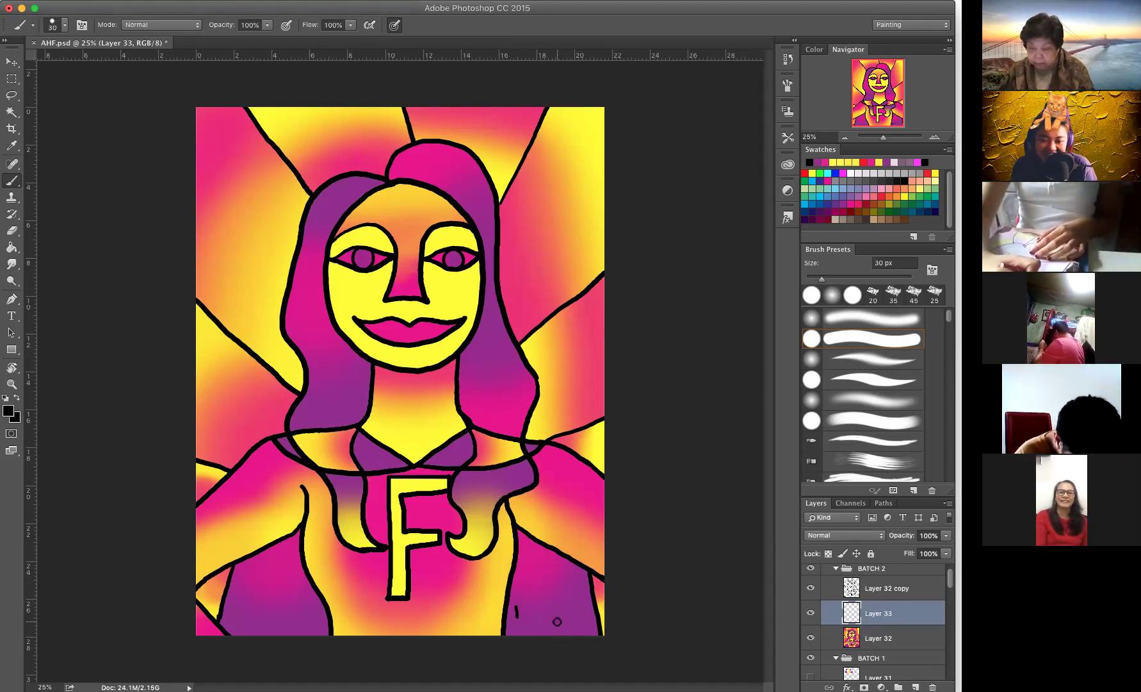
key("super+alt+z")
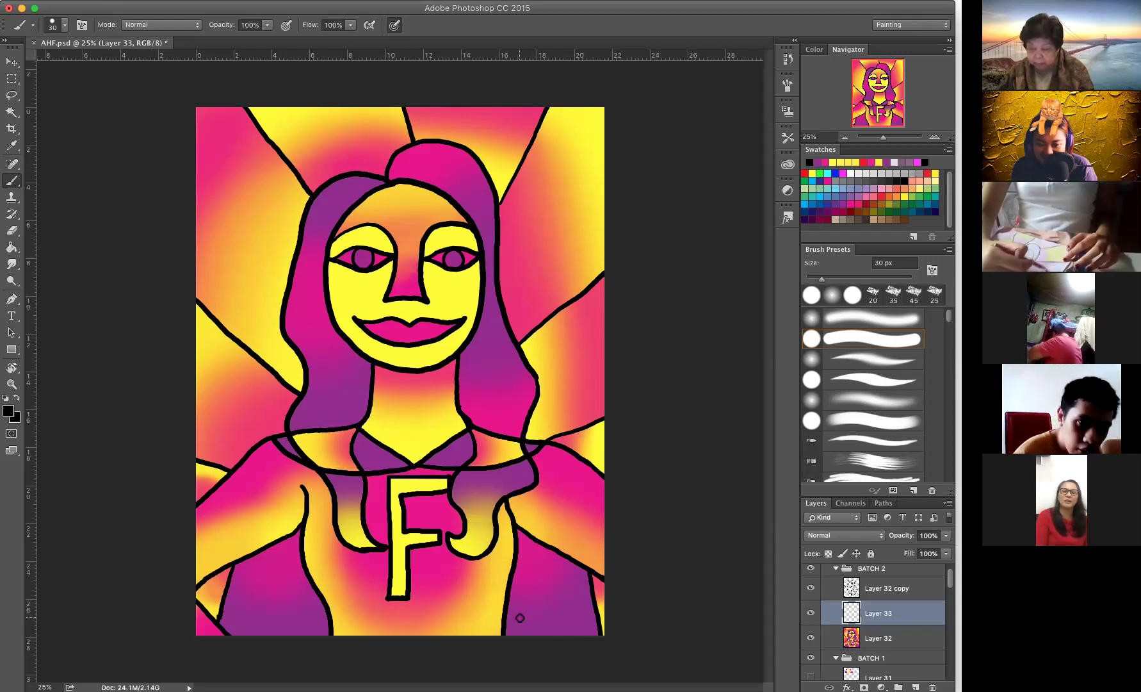
Step: Try a line in the lower right corner and a wavy line across the artwork's upper edge, and undo both
left_click_drag(513, 616, 596, 619)
mouse_move(281, 127)
left_mouse_down()
mouse_move(518, 117)
mouse_move(570, 128)
left_mouse_up()
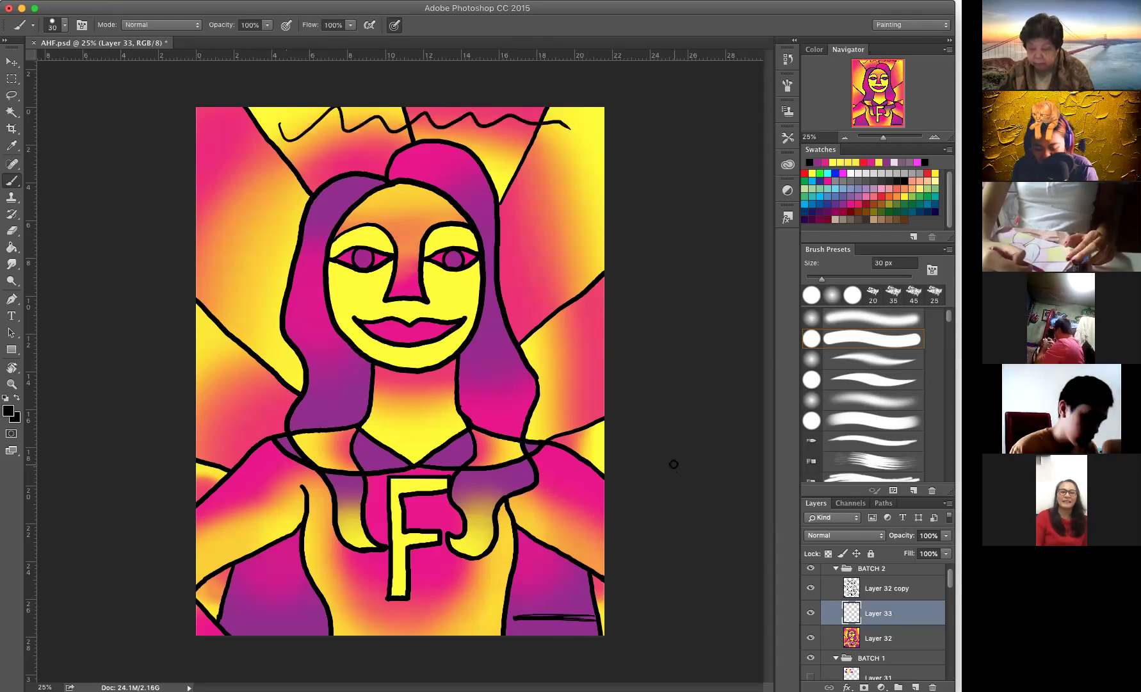
key("super+alt+z")
key("super+alt+z")
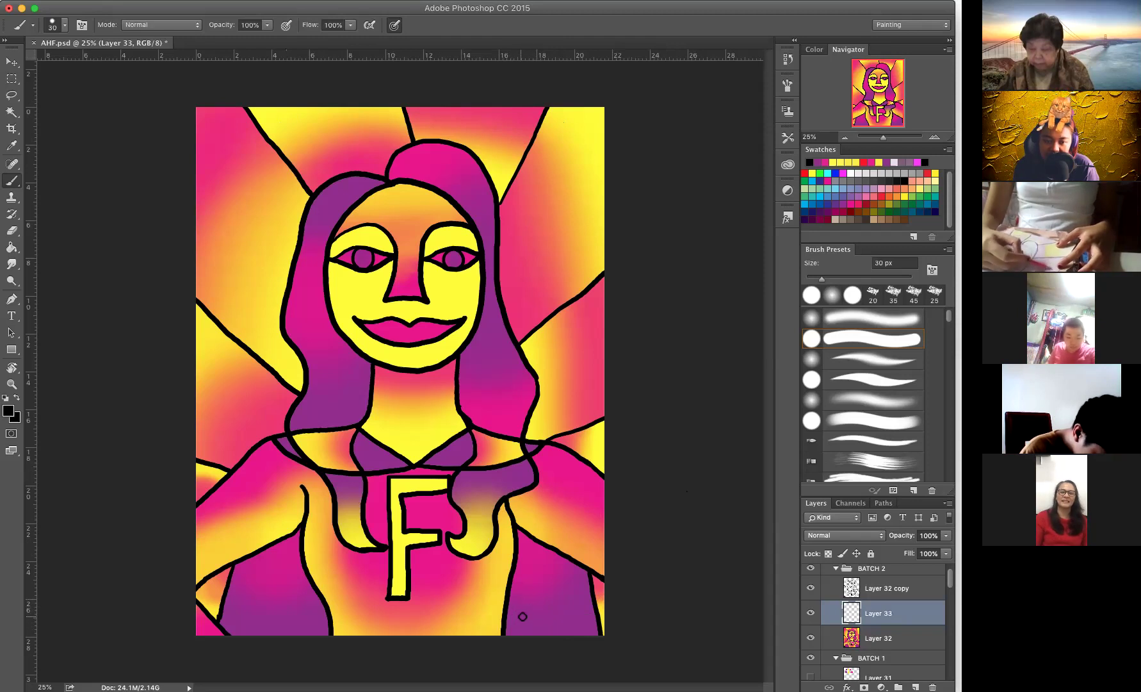
Step: Try signature placement strokes in the lower right, lower left and upper left corners of the artwork, and undo them
left_click_drag(518, 624, 595, 621)
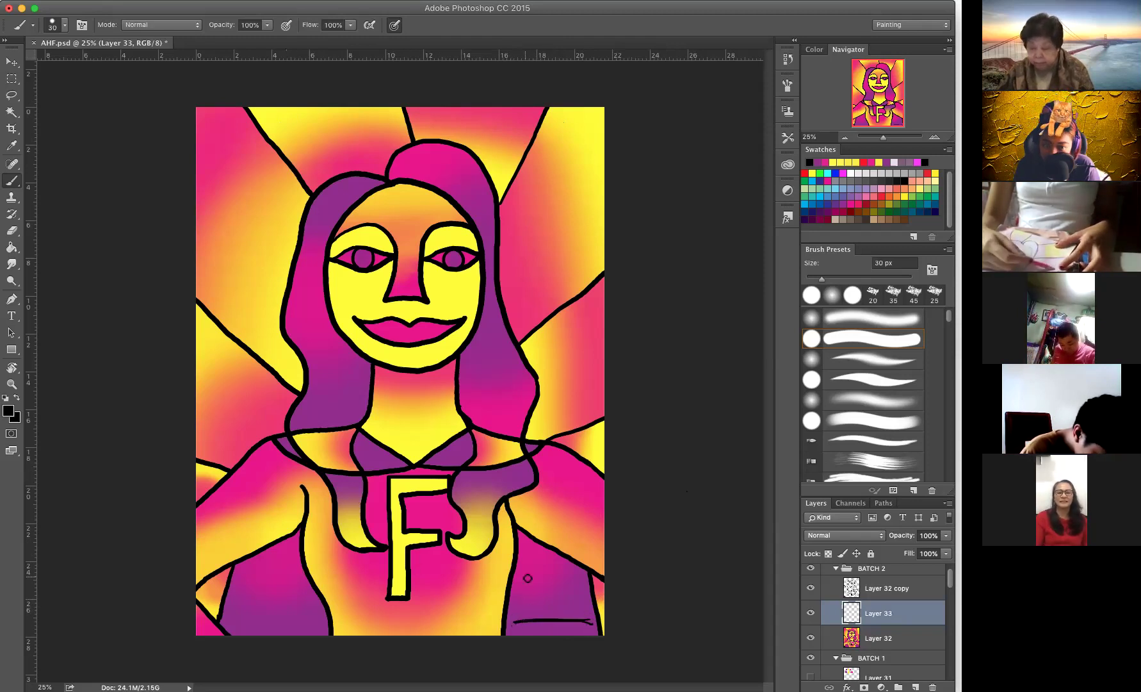
mouse_move(244, 623)
left_mouse_down()
mouse_move(302, 619)
mouse_move(233, 623)
mouse_move(313, 622)
mouse_move(256, 621)
mouse_move(306, 625)
mouse_move(262, 626)
mouse_move(291, 629)
left_mouse_up()
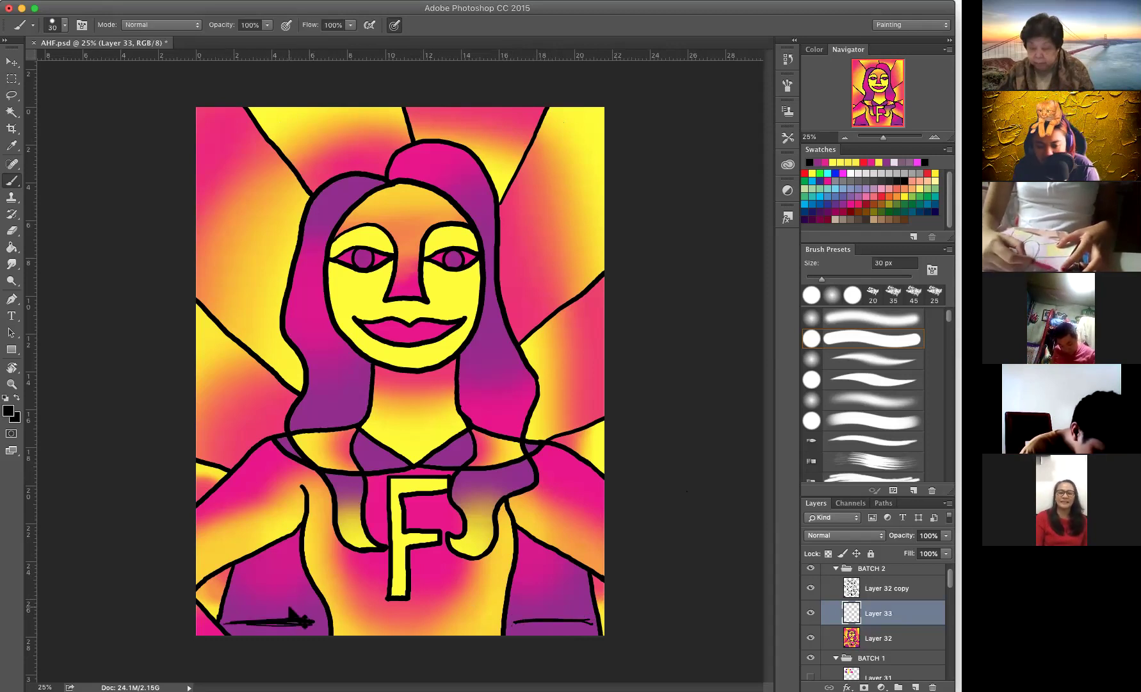
key("alt+super+z")
key("alt+super+z")
key("alt+super+z")
key("alt+super+z")
mouse_move(222, 130)
left_mouse_down()
mouse_move(287, 125)
mouse_move(313, 134)
left_mouse_up()
key("alt+super+z")
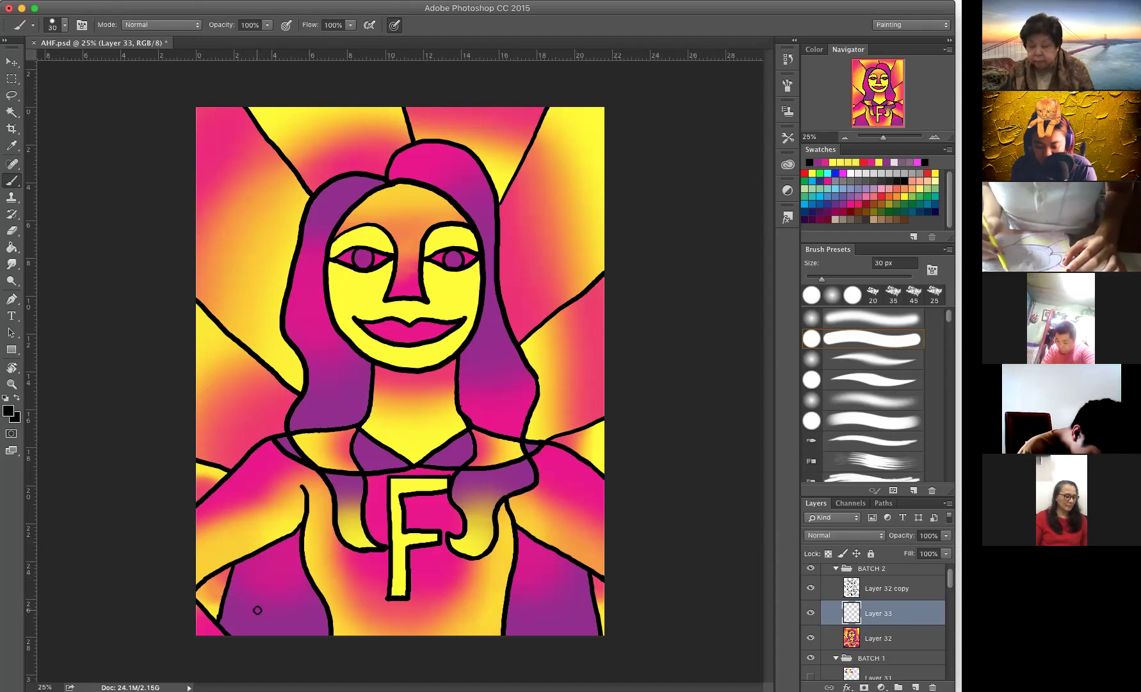
Step: Try a black wavy stroke running from the lower left corner across the bottom of the artwork, and undo it
key("e")
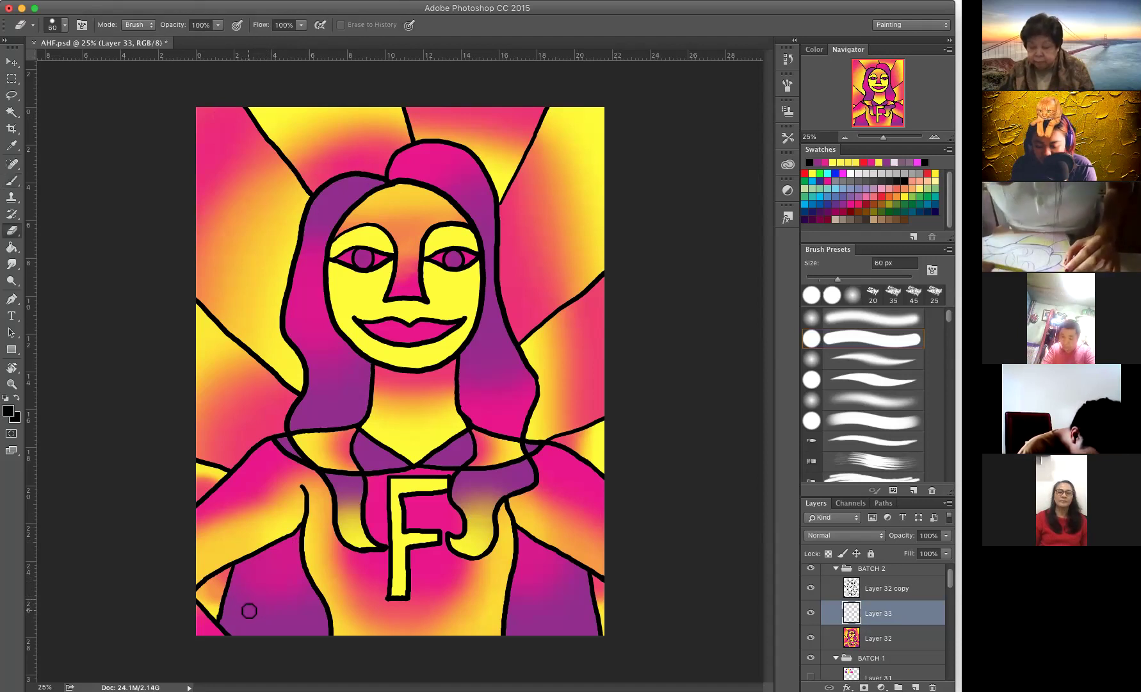
key("b")
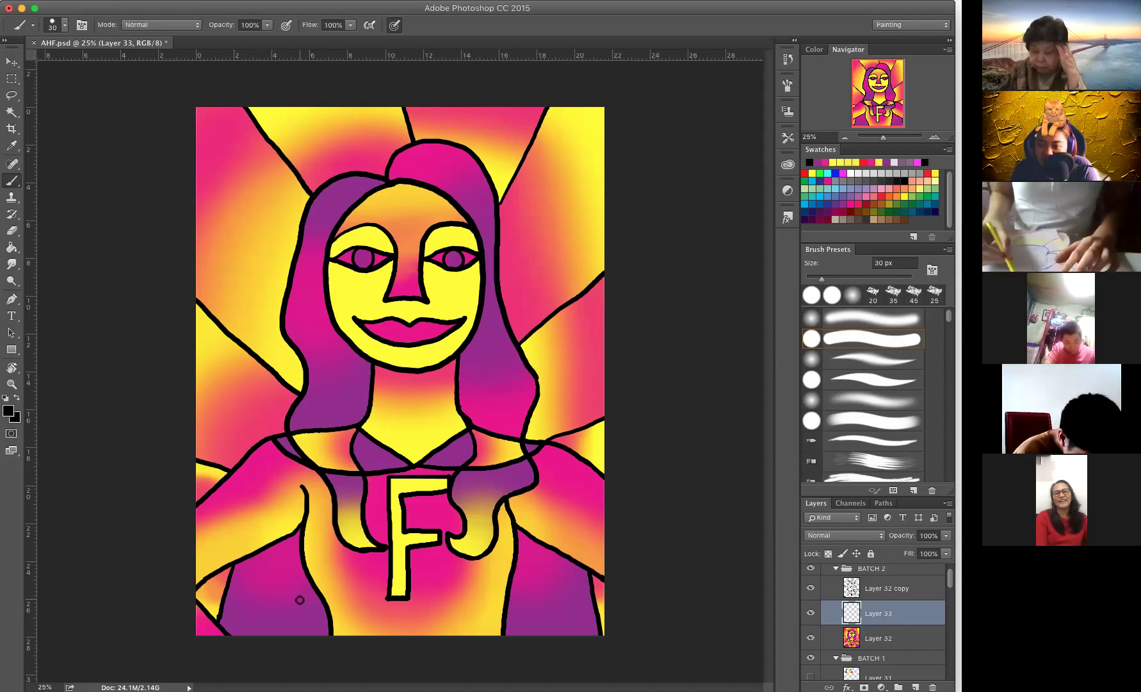
mouse_move(237, 598)
left_mouse_down()
mouse_move(283, 597)
mouse_move(320, 617)
mouse_move(355, 609)
mouse_move(683, 627)
left_mouse_up()
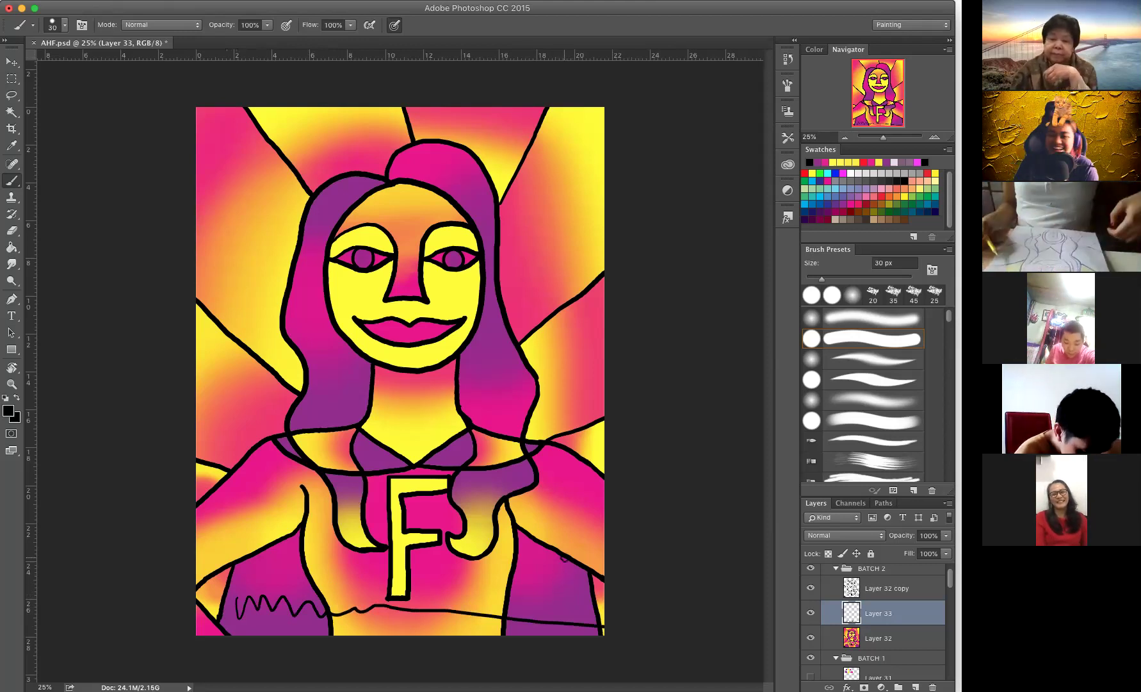
key("super+z")
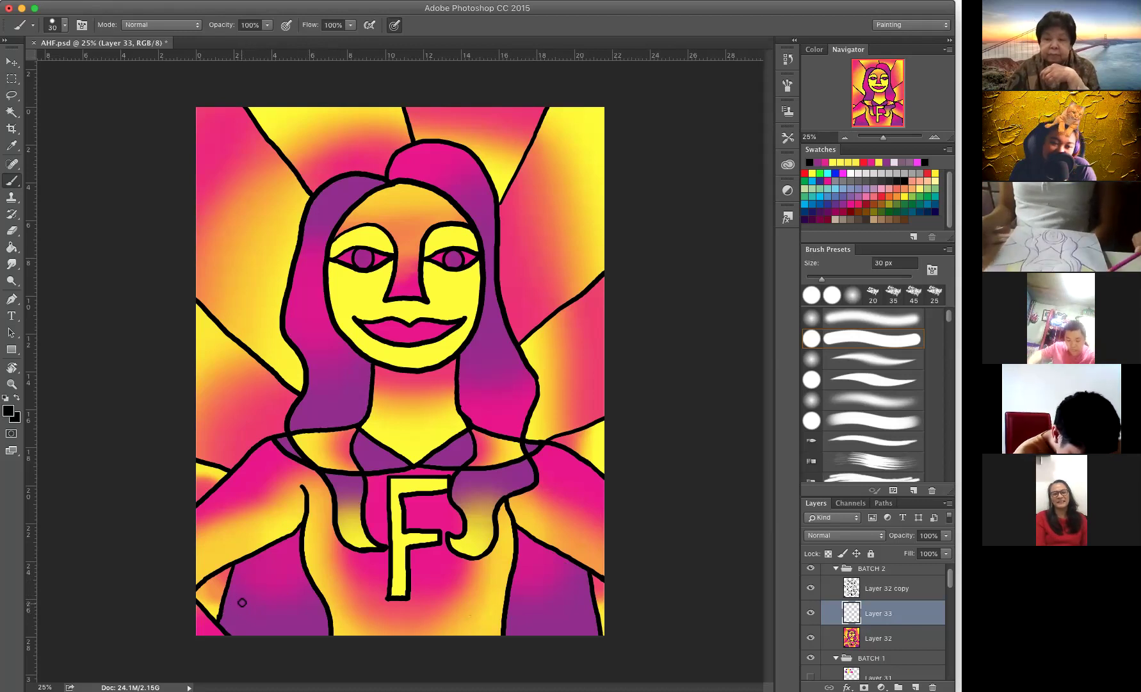
Step: Try a cursive signature with a long flourish in the artwork's lower left corner, and undo its strokes
mouse_move(247, 590)
left_mouse_down()
mouse_move(230, 610)
mouse_move(254, 592)
mouse_move(288, 594)
mouse_move(300, 575)
mouse_move(365, 571)
left_mouse_up()
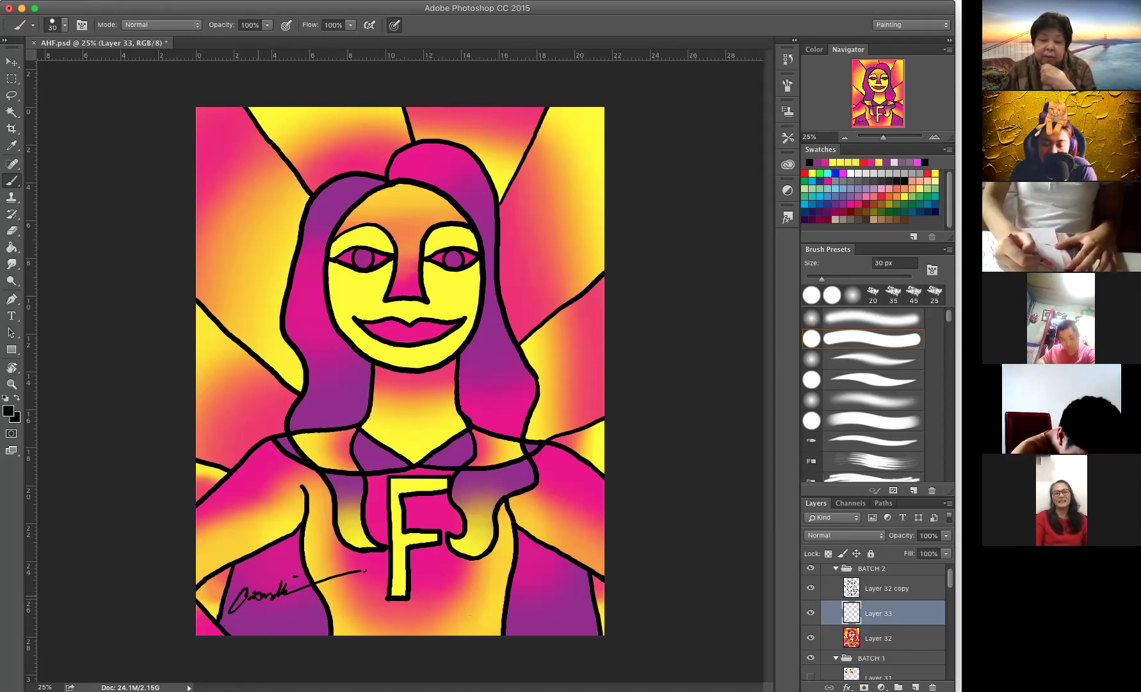
key("ctrl+alt+z")
key("ctrl+alt+z")
key("ctrl+alt+z")
key("ctrl+alt+z")
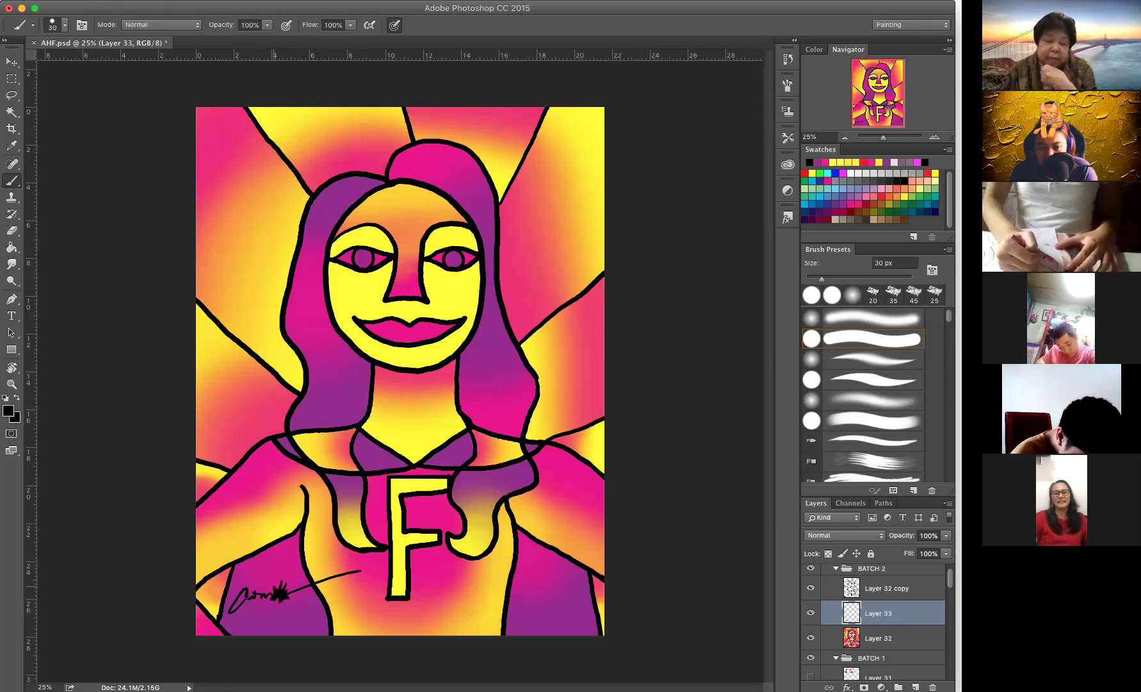
key("ctrl+alt+z")
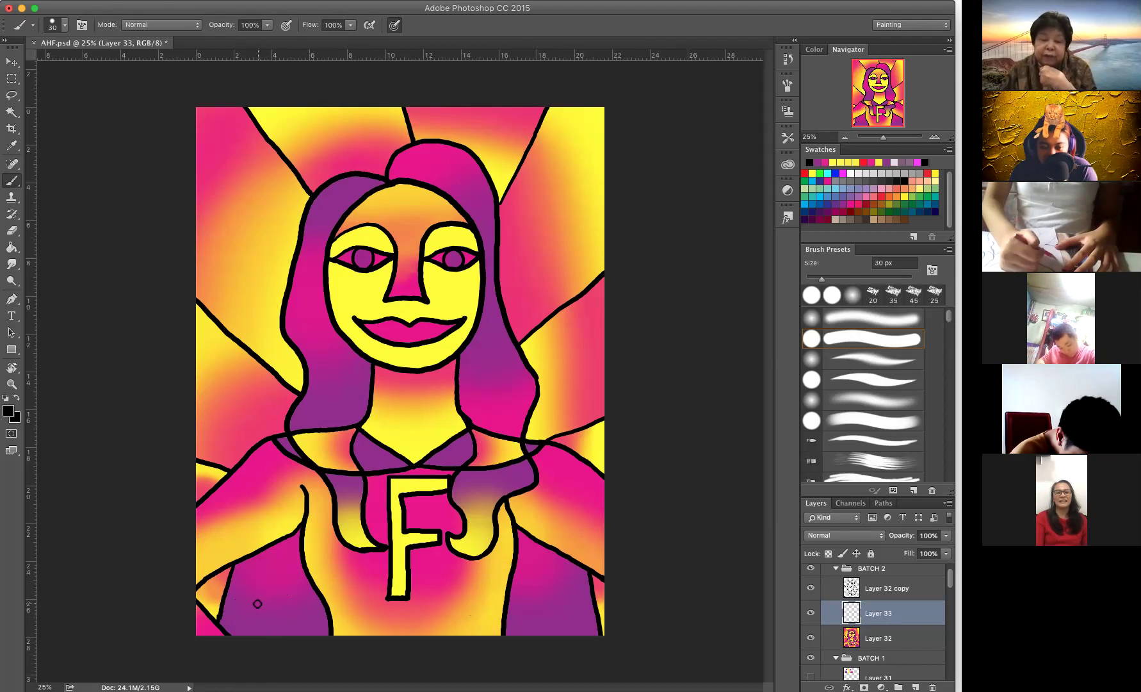
Step: Handwrite the artist's initials in black in the lower left corner, with the date 03/08/2021 below them
left_click_drag(241, 597, 244, 609)
left_click_drag(253, 598, 259, 604)
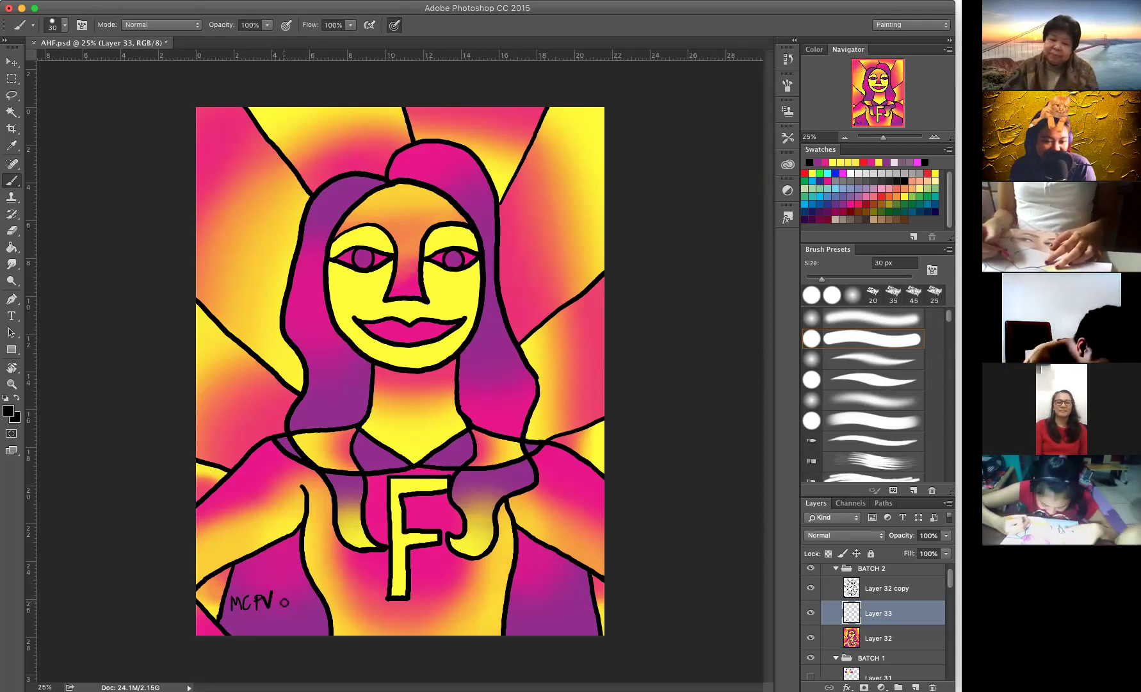
left_click_drag(229, 616, 274, 611)
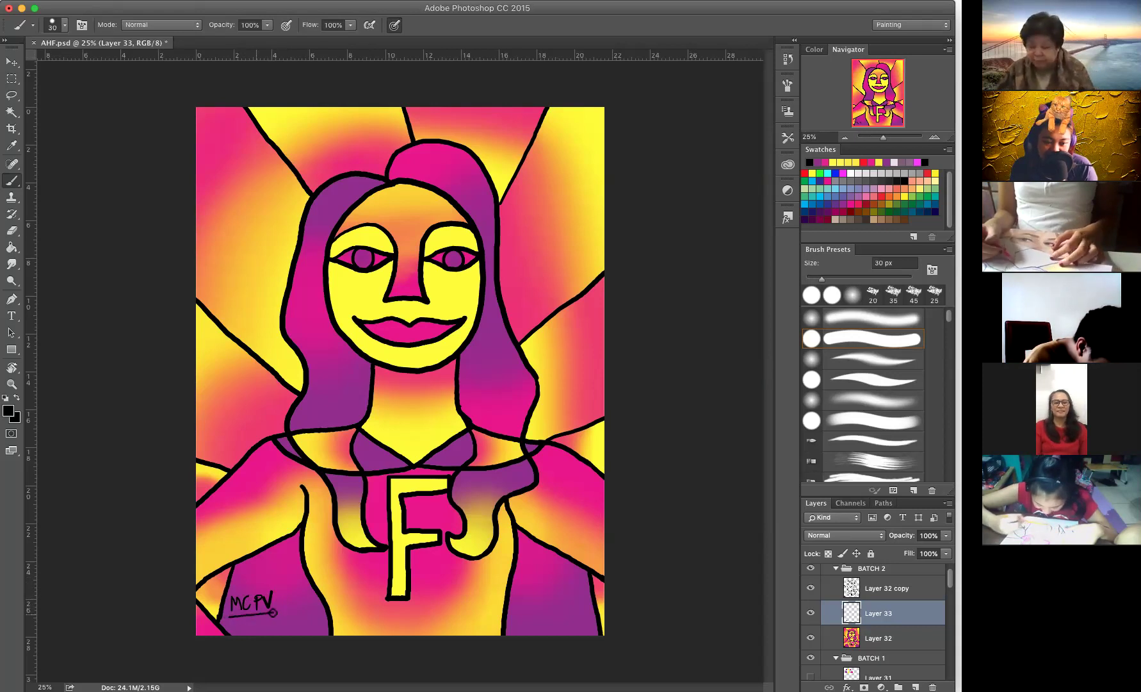
key("super+z")
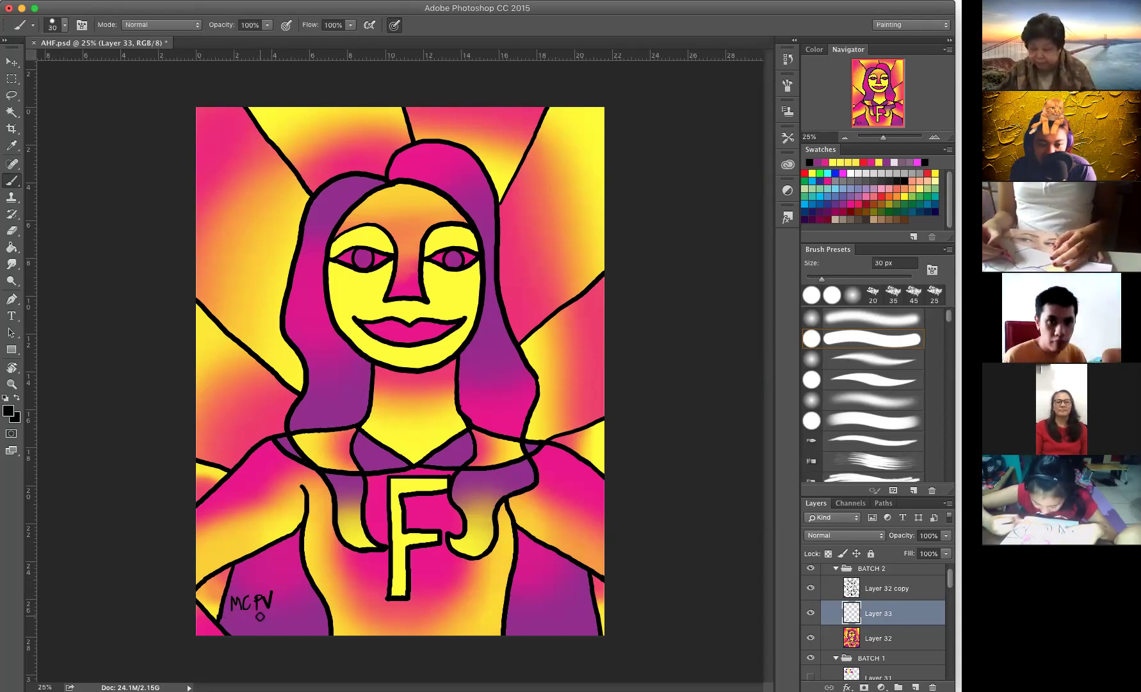
mouse_move(233, 626)
left_mouse_down()
mouse_move(254, 616)
mouse_move(252, 633)
left_mouse_up()
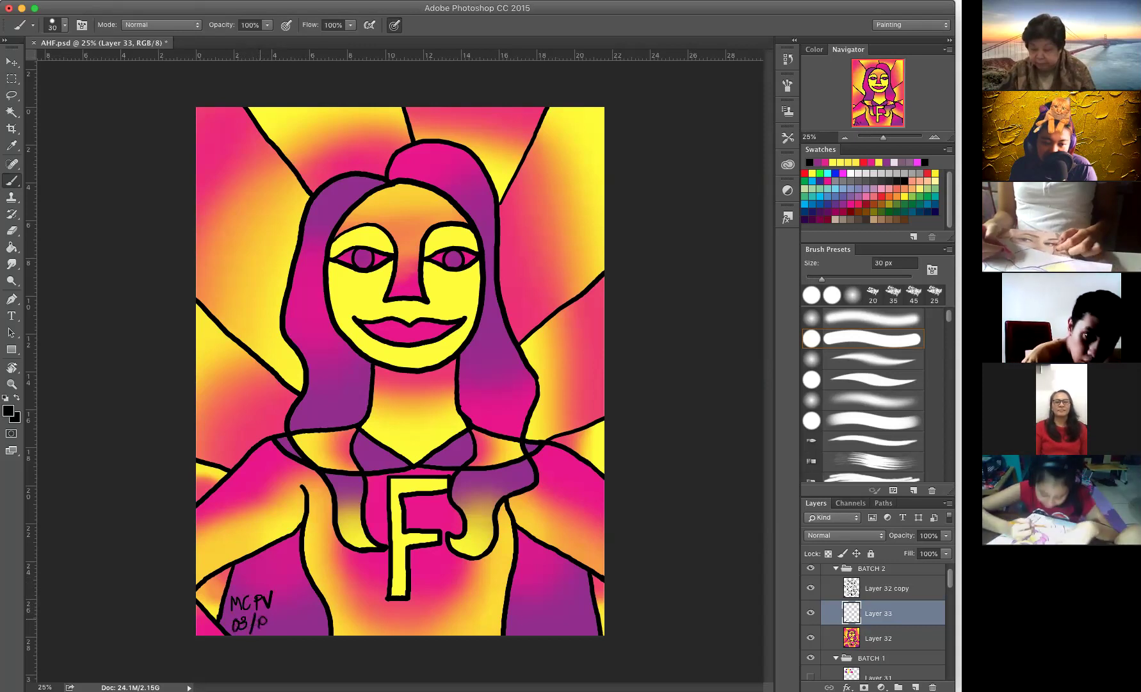
mouse_move(277, 612)
left_mouse_down()
mouse_move(281, 633)
mouse_move(296, 629)
left_mouse_up()
left_click_drag(301, 616, 311, 632)
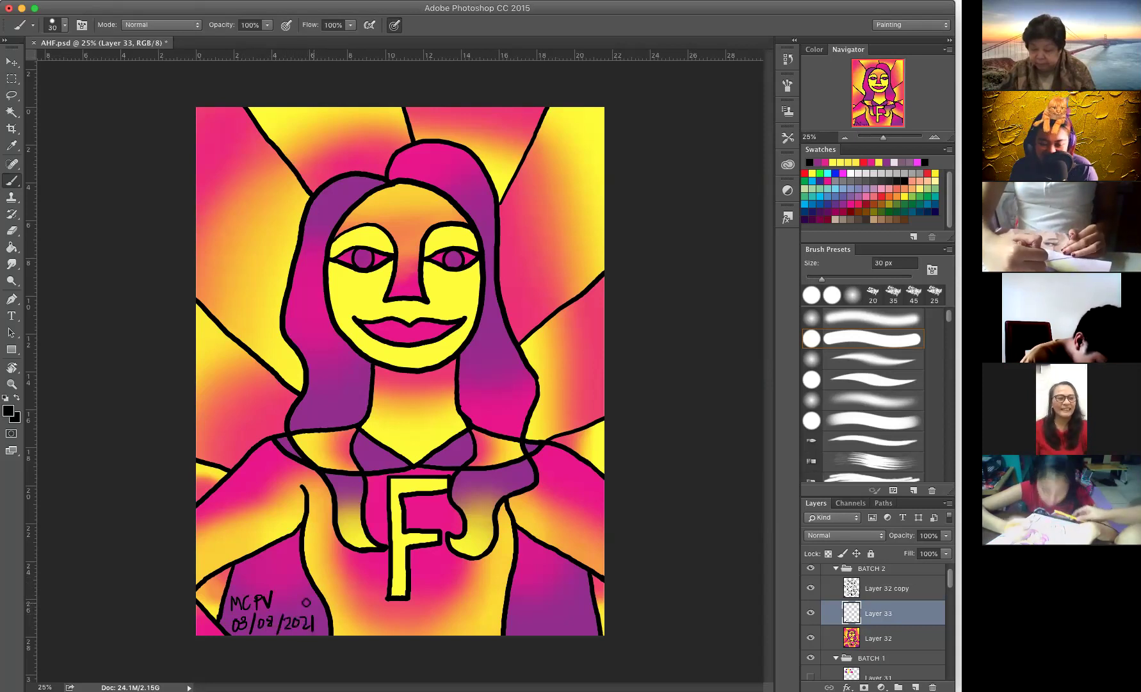
Step: Undo all strokes of the handwritten initials and date
key("super+alt+z")
key("super+alt+z")
key("super+alt+z")
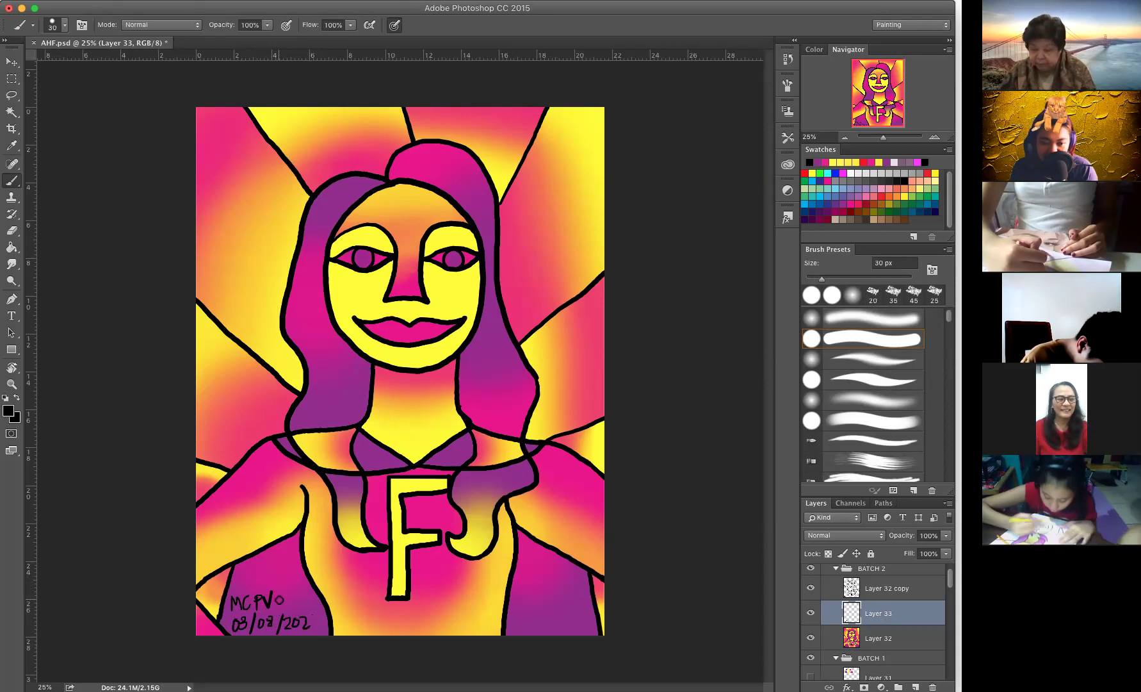
key("super+alt+z")
key("super+alt+z")
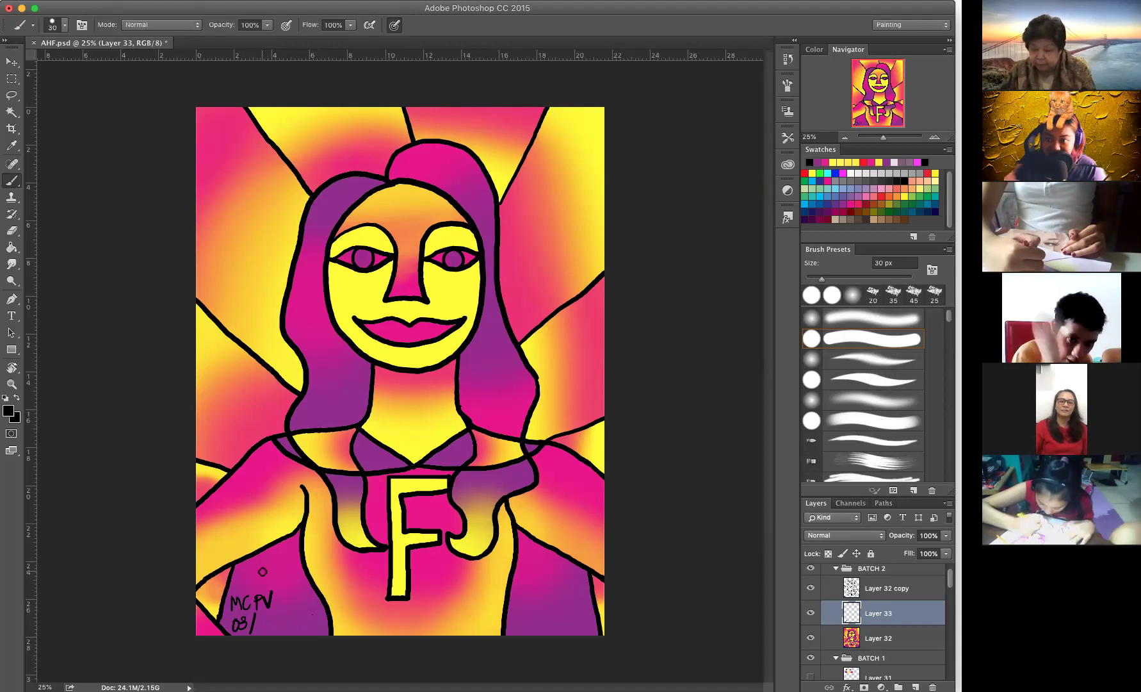
key("super+alt+z")
key("super+alt+z")
key("super+alt+z")
key("super+alt+z")
key("super+alt+z")
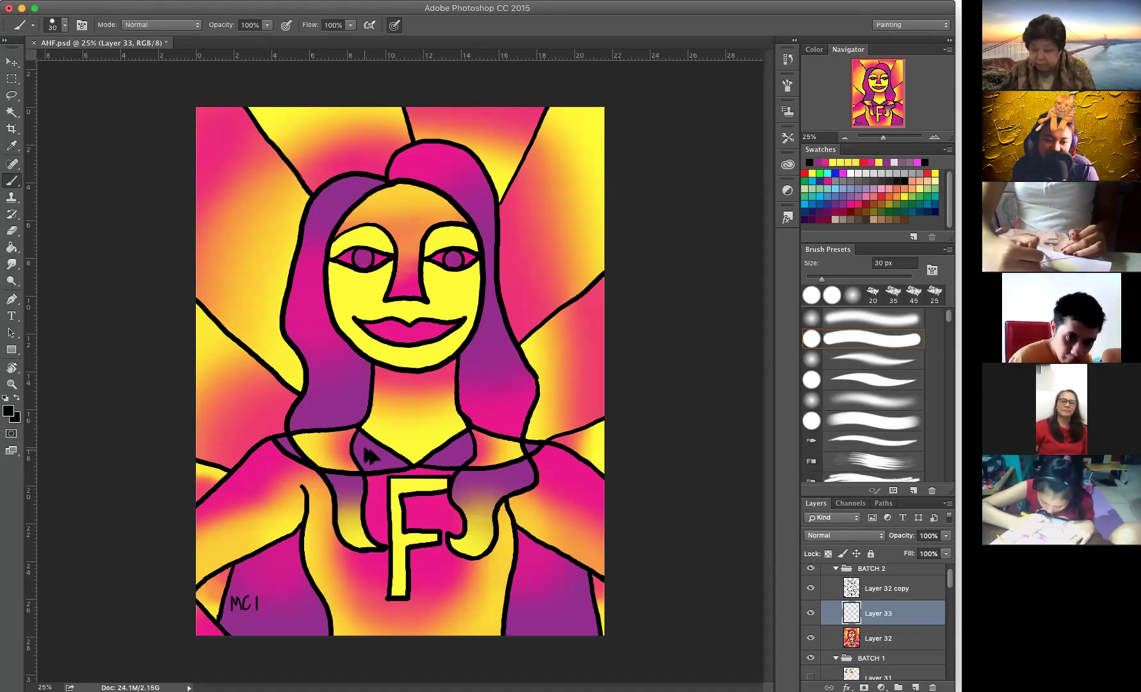
key("super+alt+z")
key("super+alt+z")
key("super+alt+z")
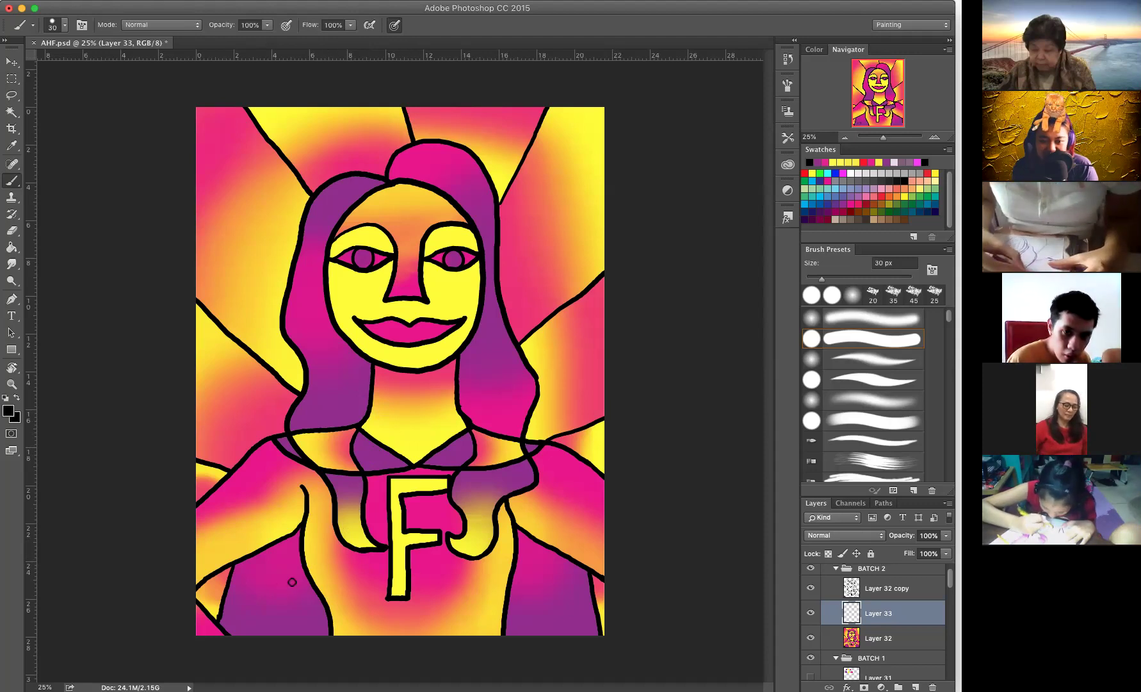
Step: Choose the tapered soft round brush at 15 px for working in the artwork's lower left corner
key("super+equal")
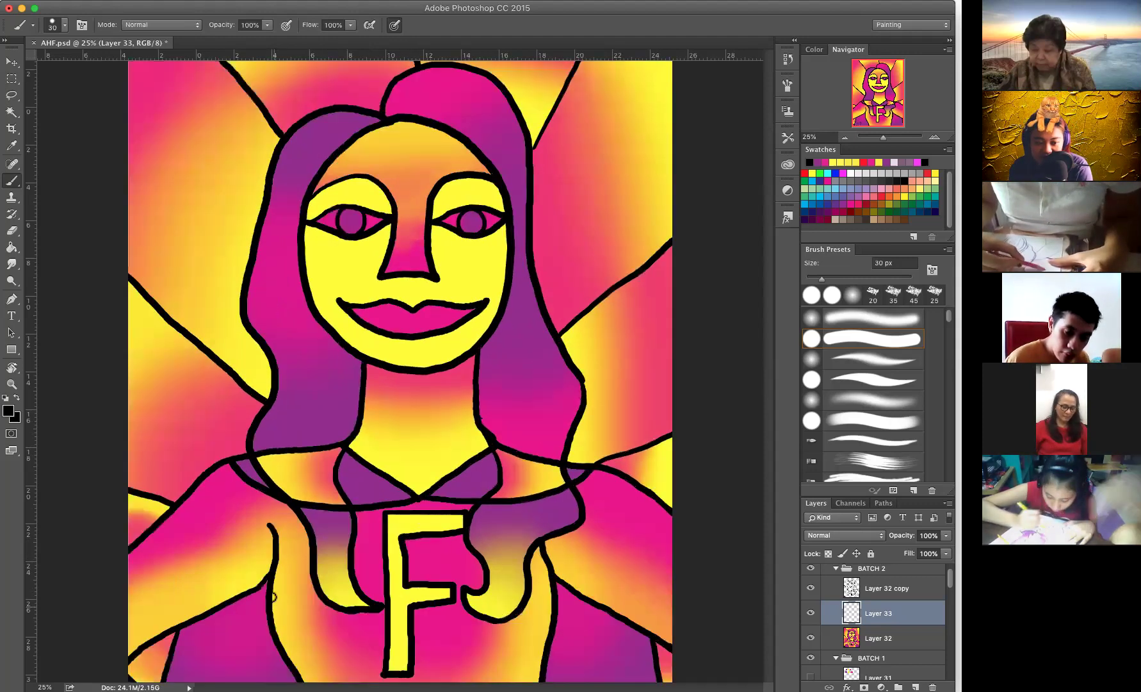
left_click_drag(377, 613, 399, 503)
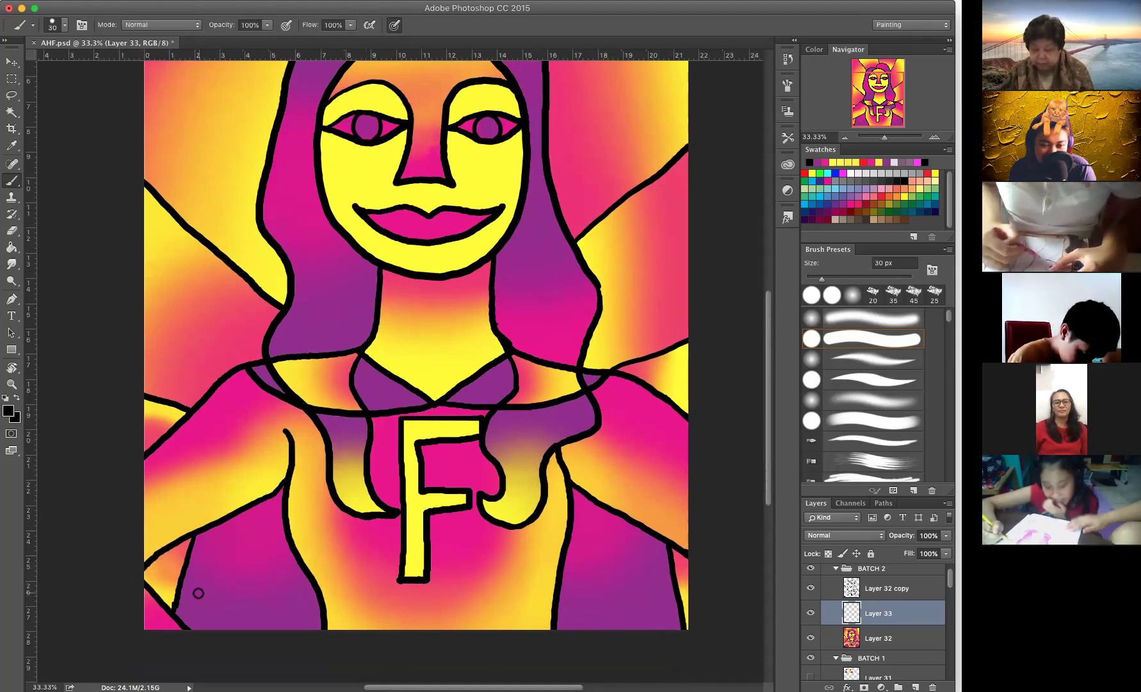
left_click_drag(193, 584, 204, 584)
mouse_move(198, 584)
left_mouse_down()
mouse_move(198, 595)
mouse_move(235, 593)
left_mouse_up()
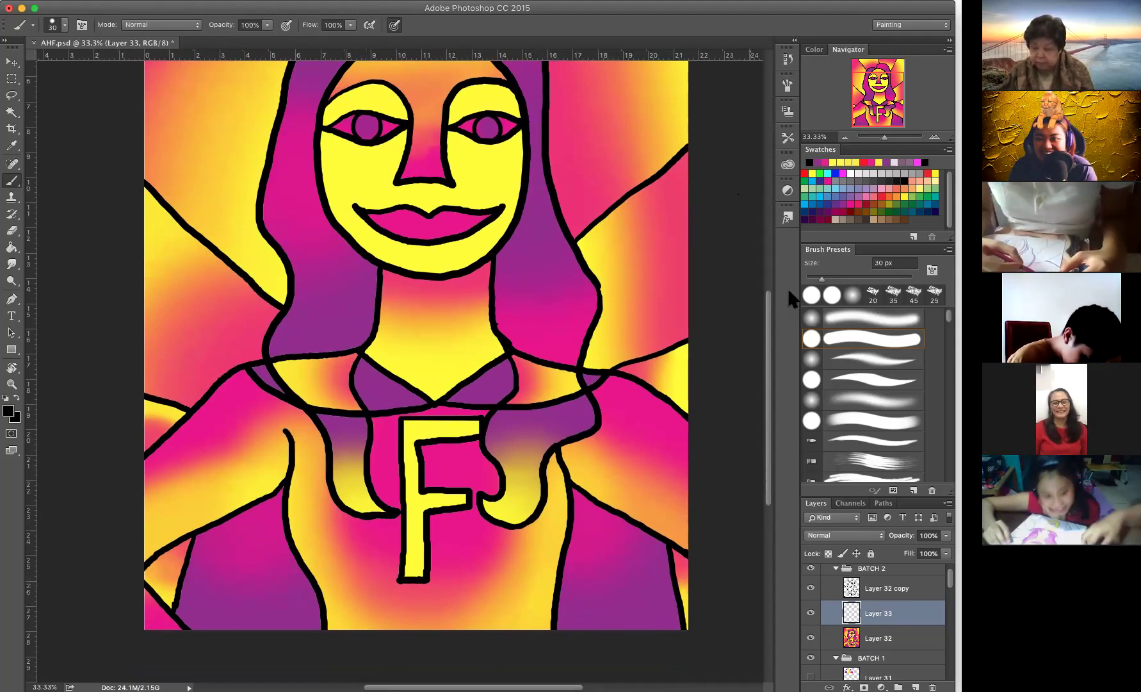
left_click(865, 360)
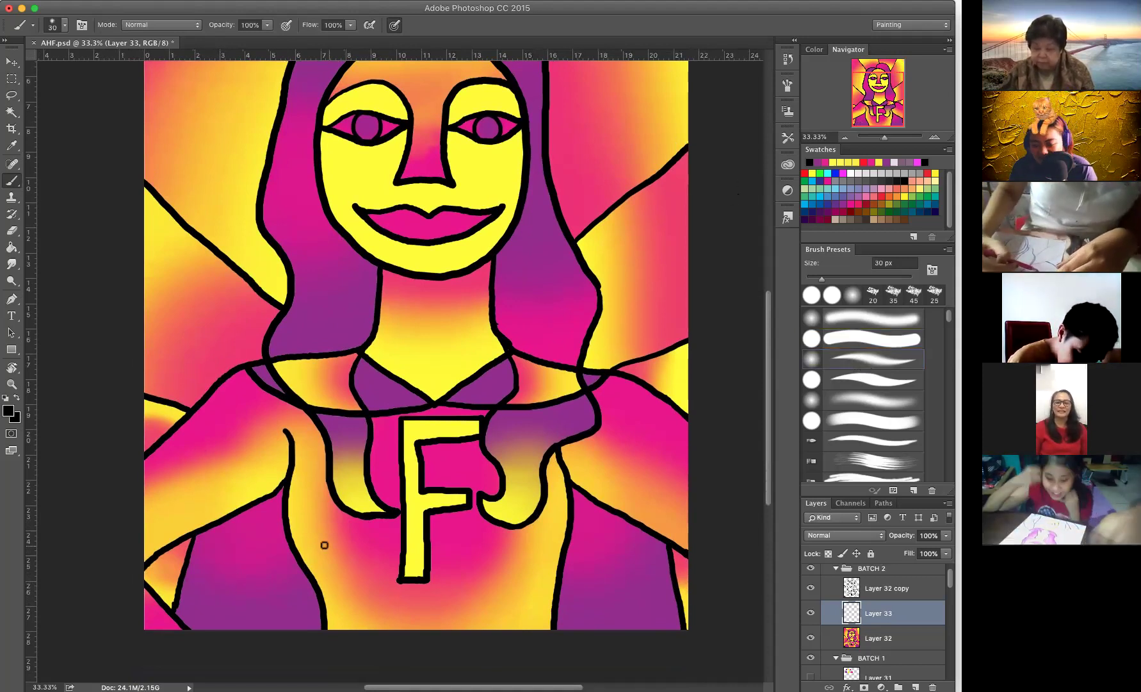
scroll(318, 557, "up", 5)
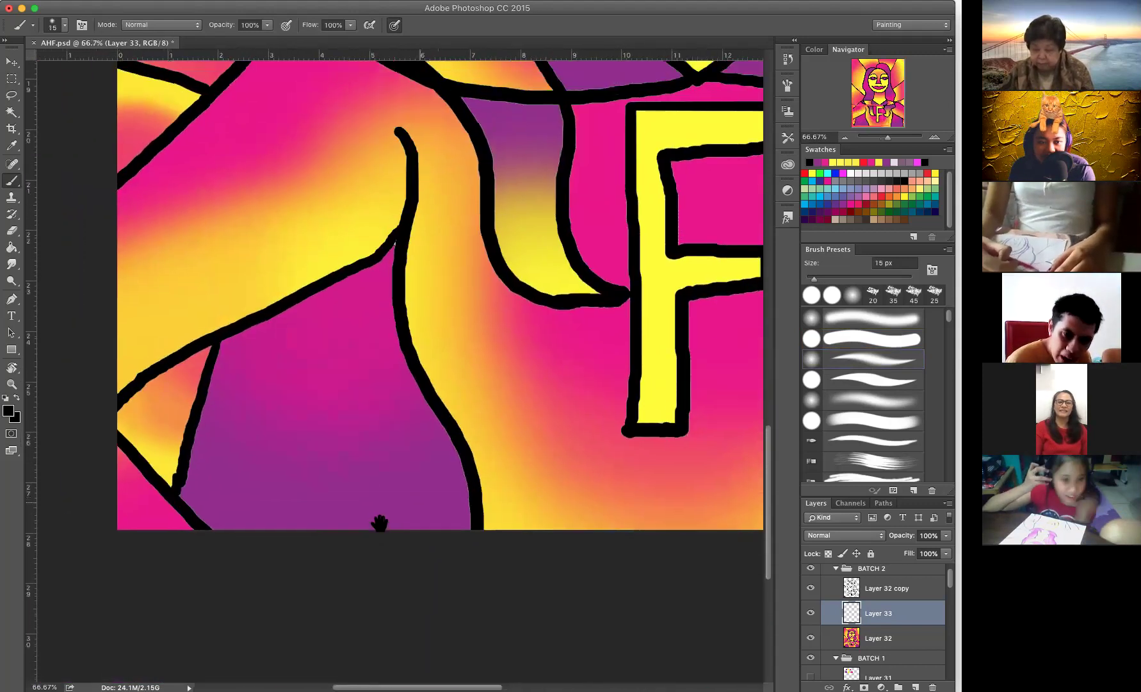
Step: Handwrite the artist's first initial and start of the surname in black in the artwork's lower left purple area, and undo the surname letters
left_click_drag(380, 522, 387, 531)
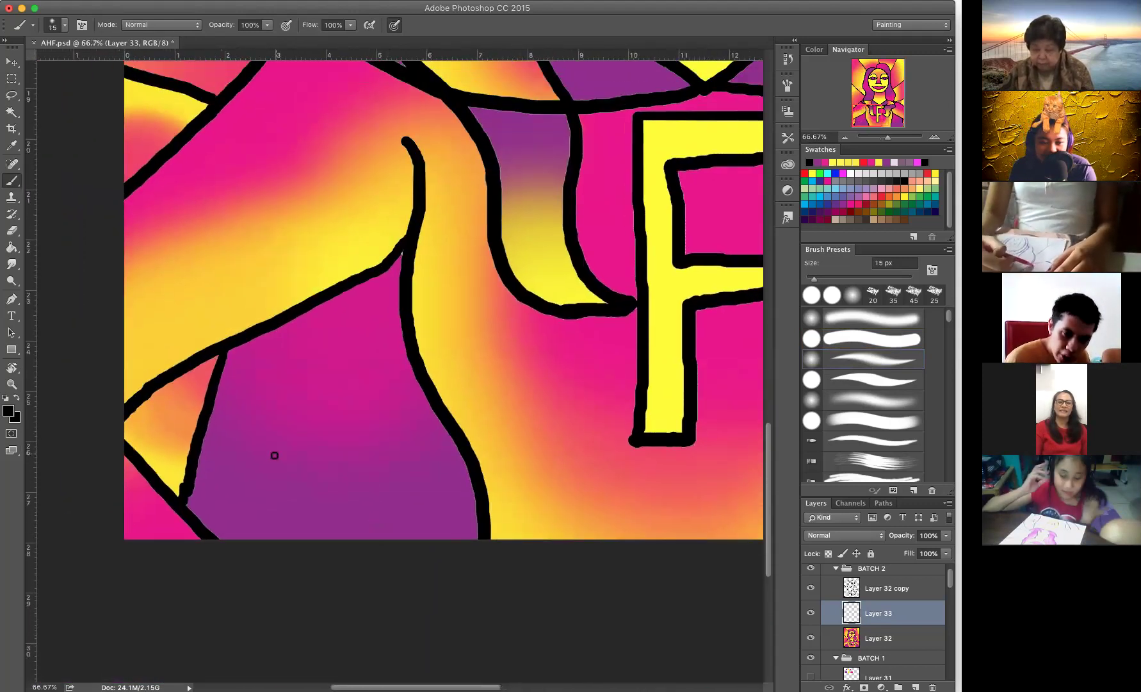
mouse_move(219, 464)
left_mouse_down()
mouse_move(274, 439)
mouse_move(242, 482)
mouse_move(274, 453)
mouse_move(277, 480)
left_mouse_up()
left_click_drag(280, 471, 289, 474)
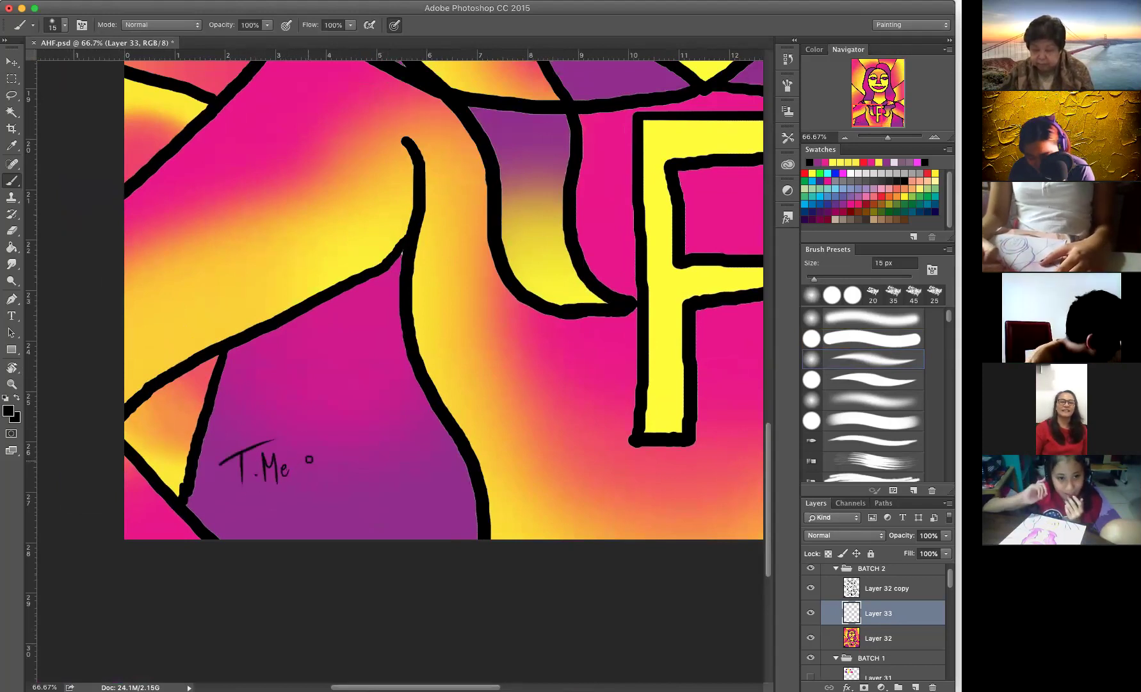
key("super+z")
key("alt+super+z")
key("alt+super+z")
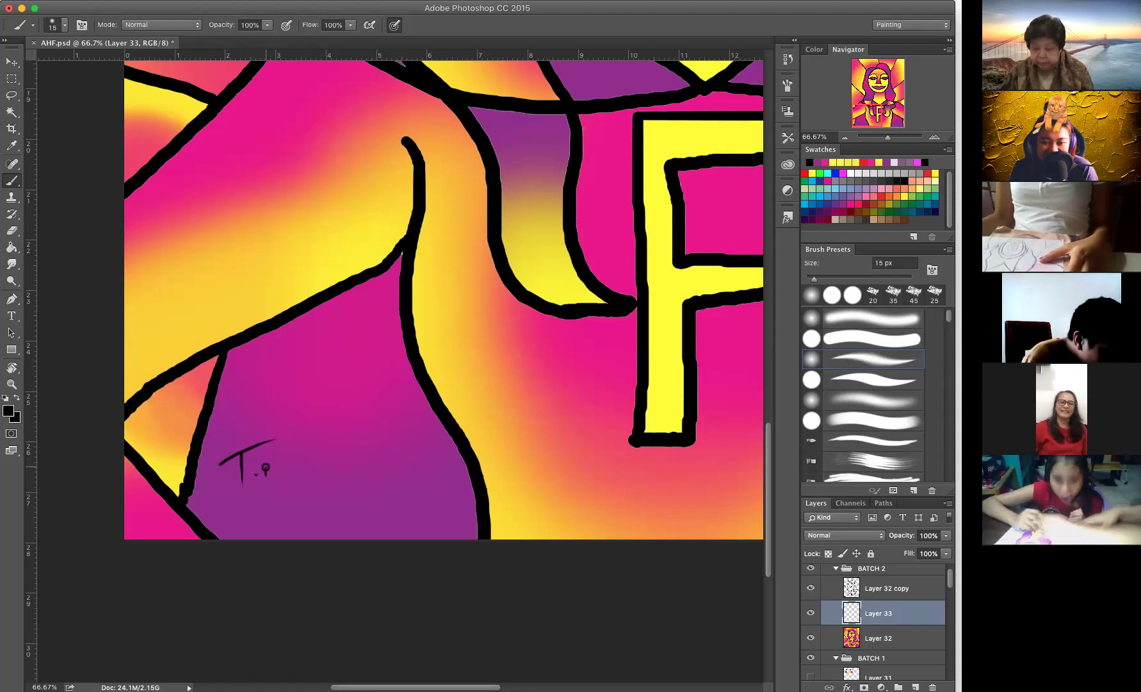
Step: Handwrite the artist's surname in small block capitals after the initial, with the date 03/08/2021 below it
mouse_move(269, 472)
left_mouse_down()
mouse_move(278, 463)
mouse_move(305, 476)
mouse_move(312, 462)
mouse_move(308, 474)
left_mouse_up()
key("ctrl+z")
left_click_drag(310, 452, 312, 455)
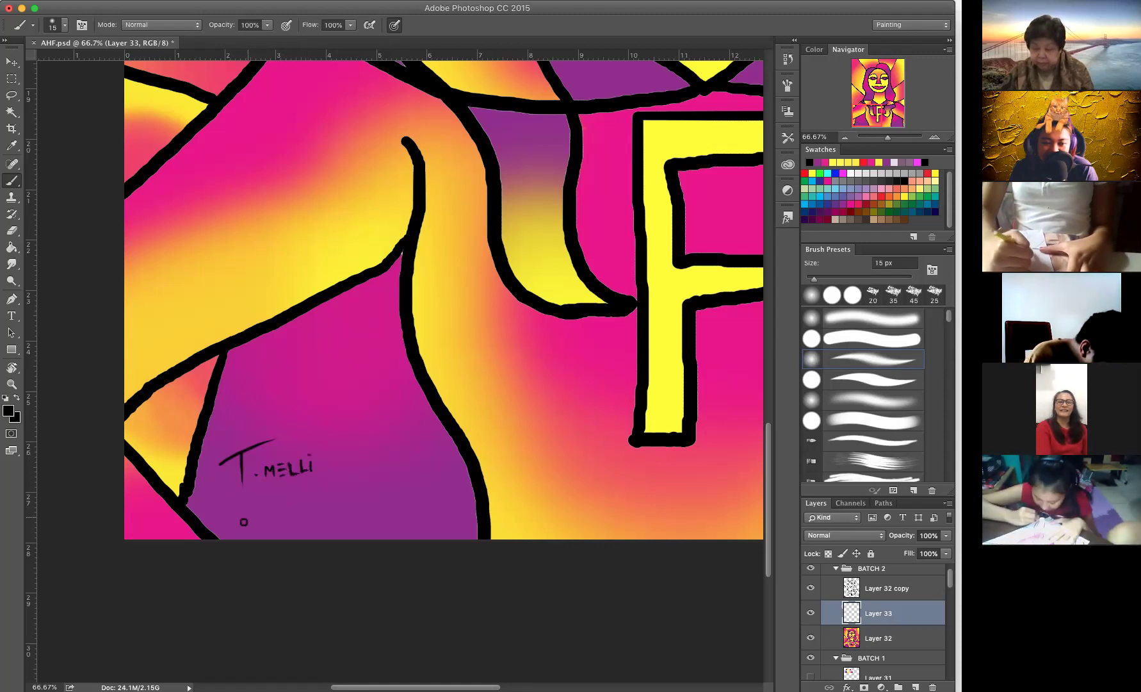
left_click_drag(223, 505, 244, 503)
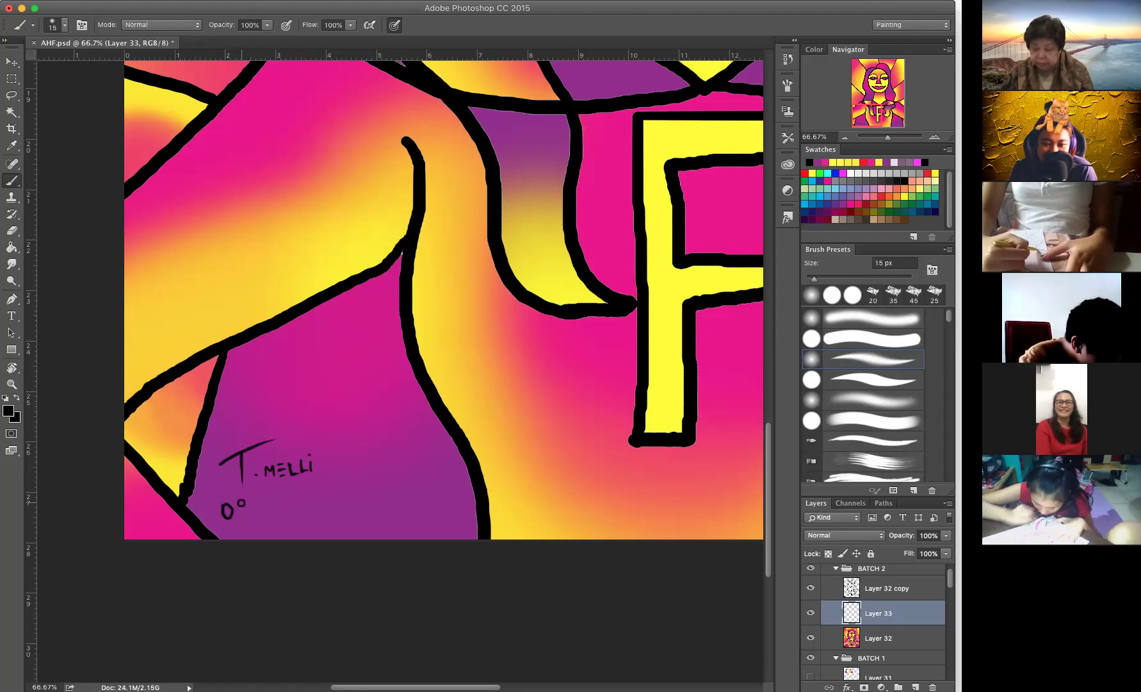
mouse_move(236, 504)
left_mouse_down()
mouse_move(250, 519)
mouse_move(272, 514)
mouse_move(270, 500)
mouse_move(293, 519)
mouse_move(326, 503)
mouse_move(337, 511)
mouse_move(345, 503)
mouse_move(345, 513)
left_mouse_up()
key("super+z")
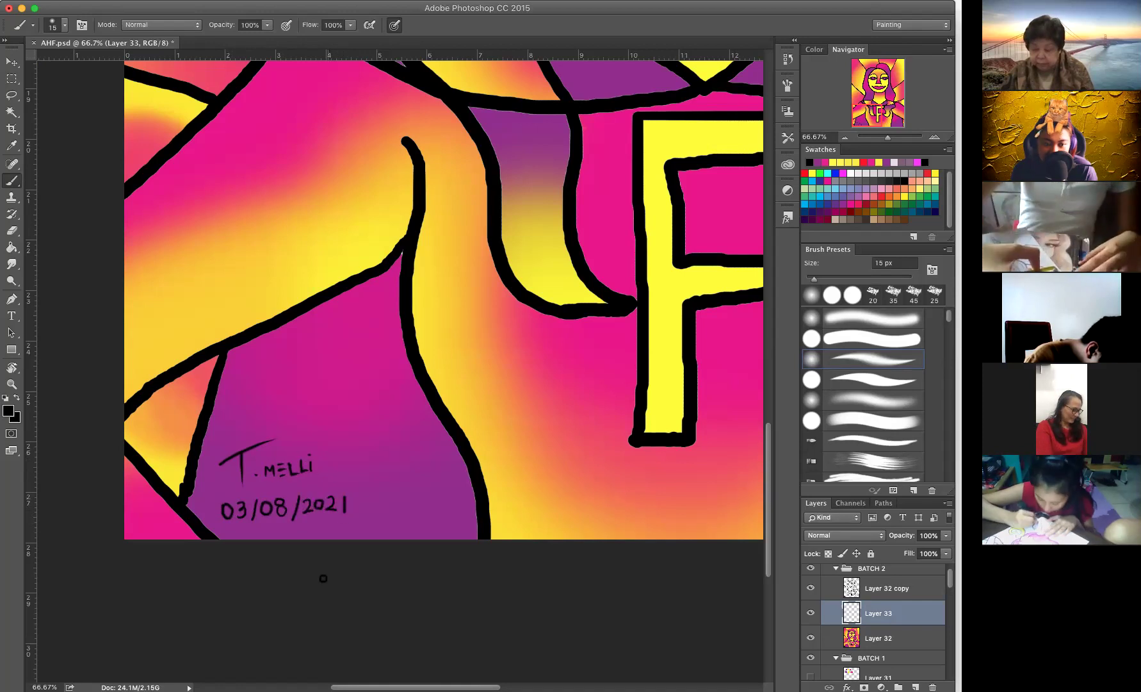
Step: Scale the handwritten signature and date down to about 78% and place them in the lower left purple area with Free Transform
key("super+minus")
key("super+minus")
key("super+minus")
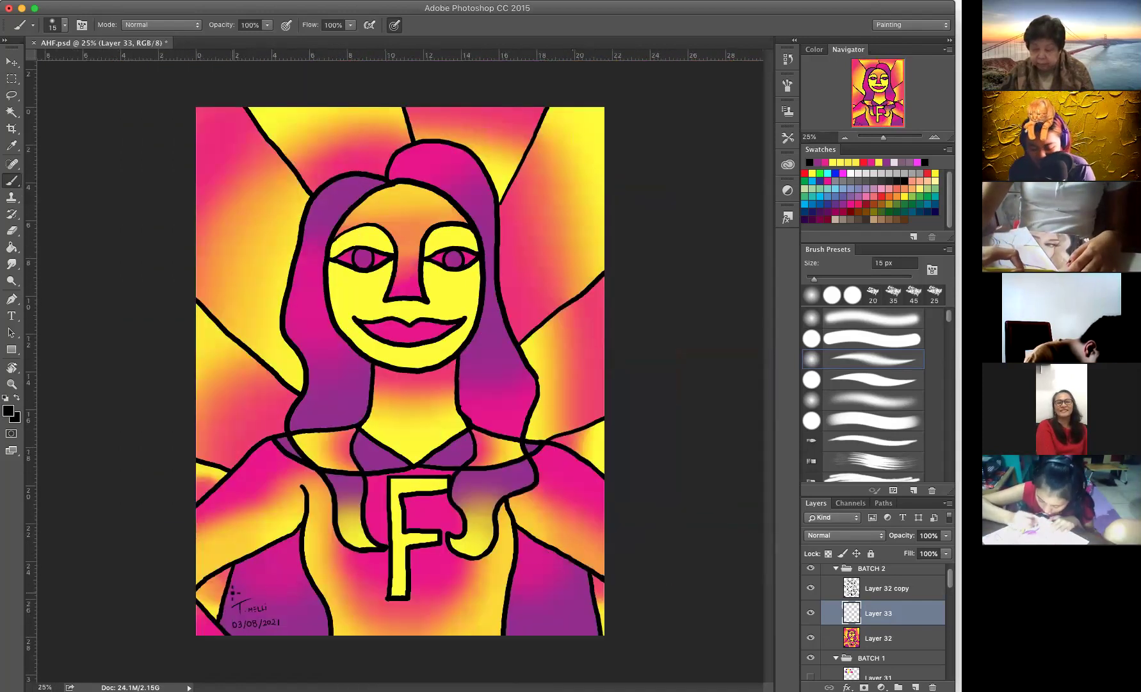
key("super+t")
left_click_drag(281, 597, 270, 616)
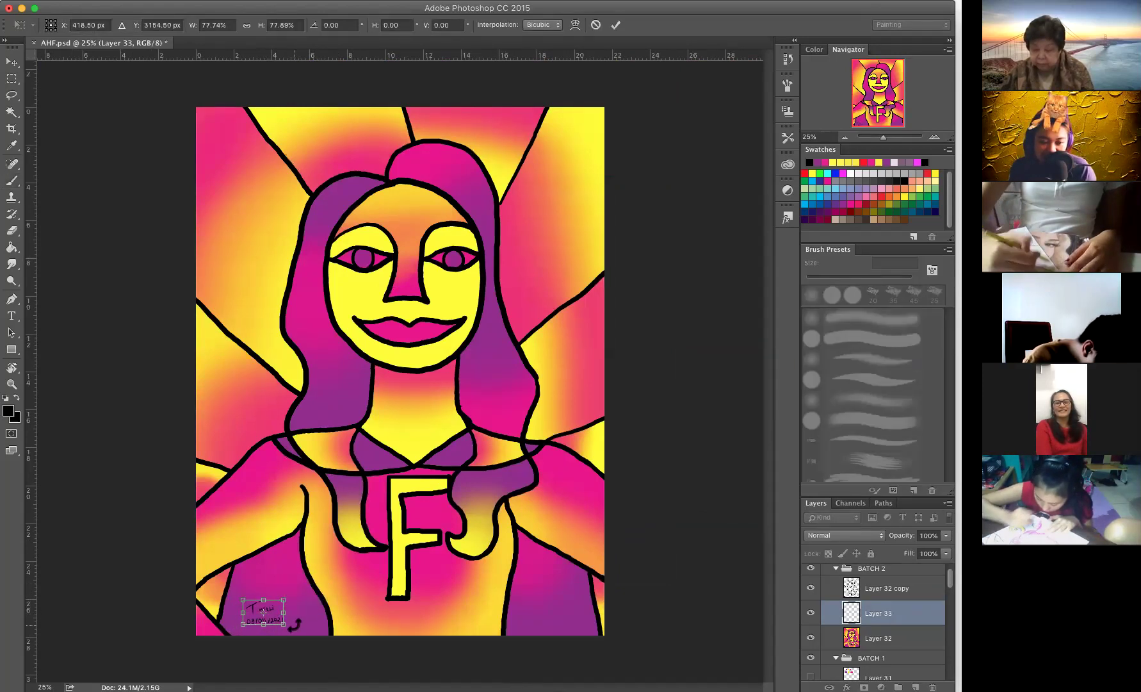
key("Return")
key("b")
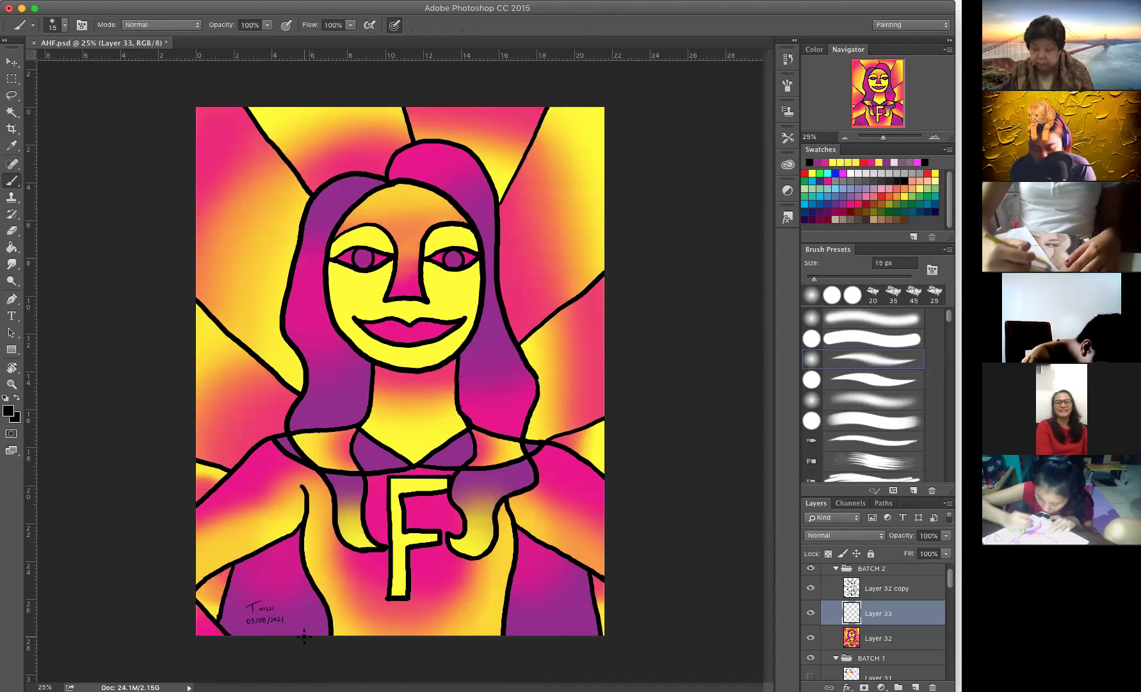
Step: Move the signature and date across to the purple area in the artwork's lower right corner
key("v")
mouse_move(286, 621)
left_mouse_down()
mouse_move(330, 609)
mouse_move(561, 618)
left_mouse_up()
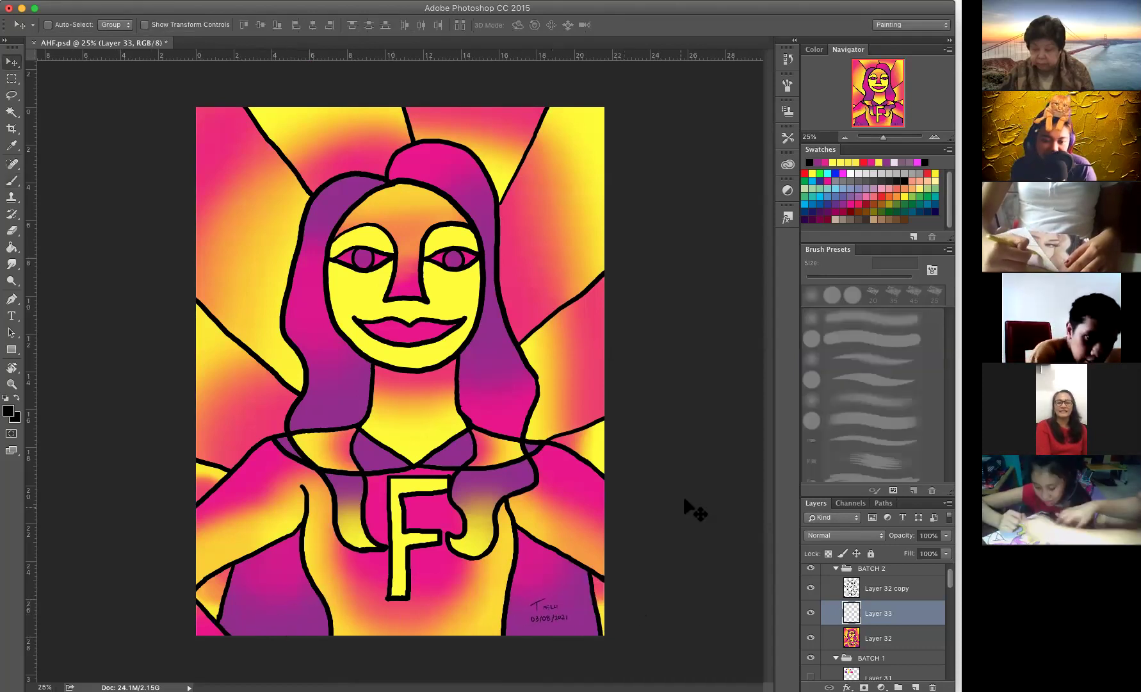
left_click_drag(561, 612, 561, 618)
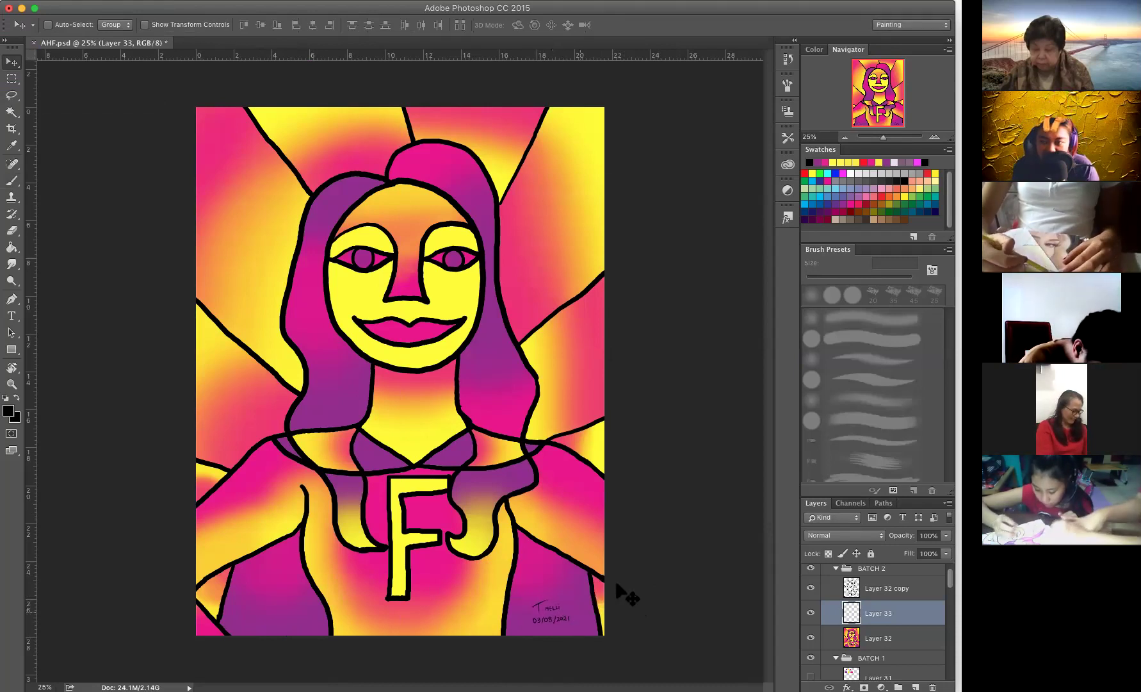